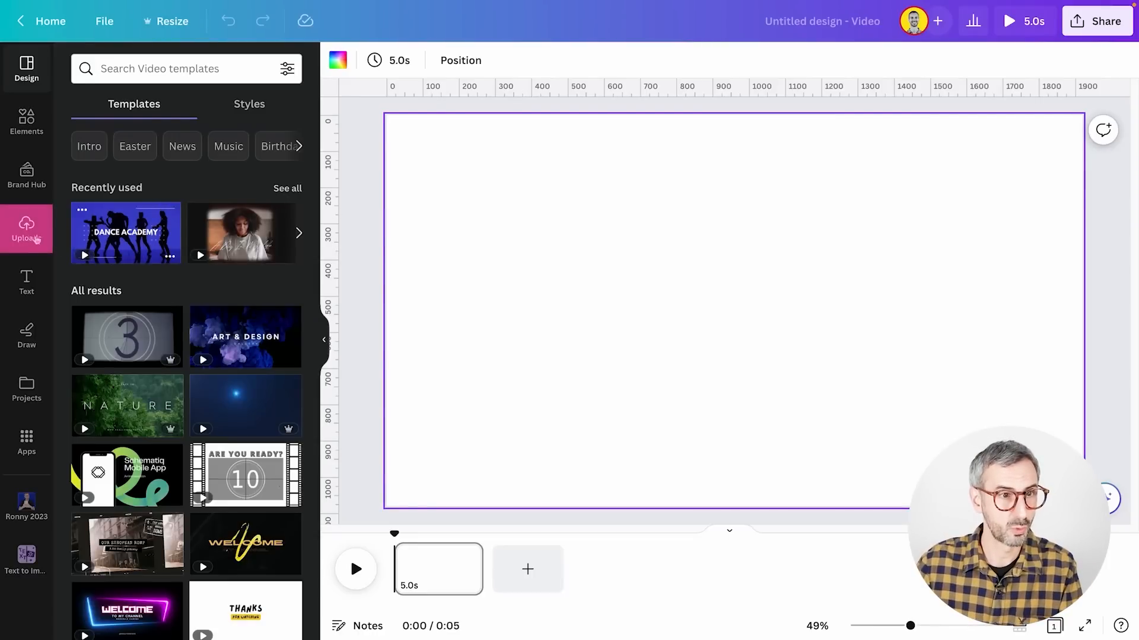
# Step: Place the uploaded wellmania screenshot on the blank page and enlarge it across the upper part
pyautogui.click(26, 233)
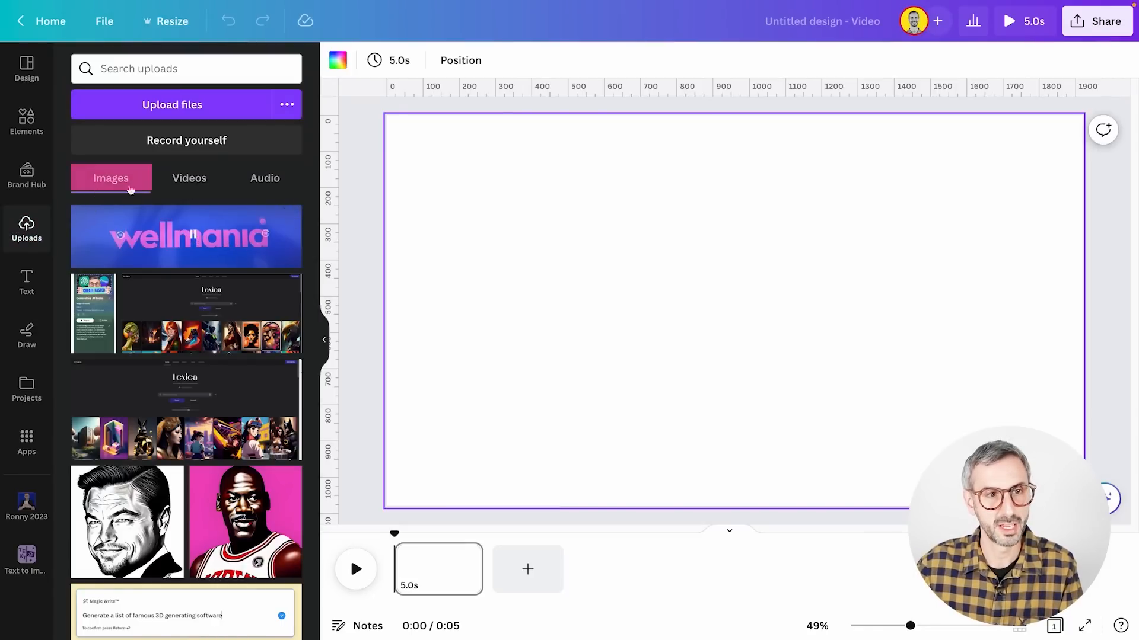
pyautogui.click(200, 179)
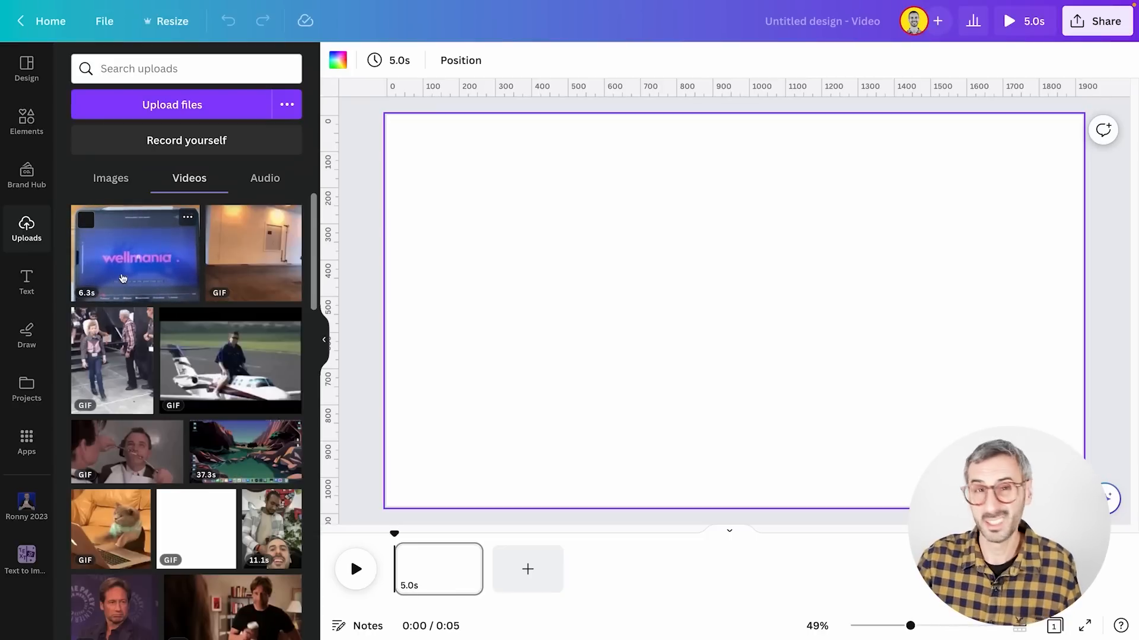
pyautogui.click(111, 178)
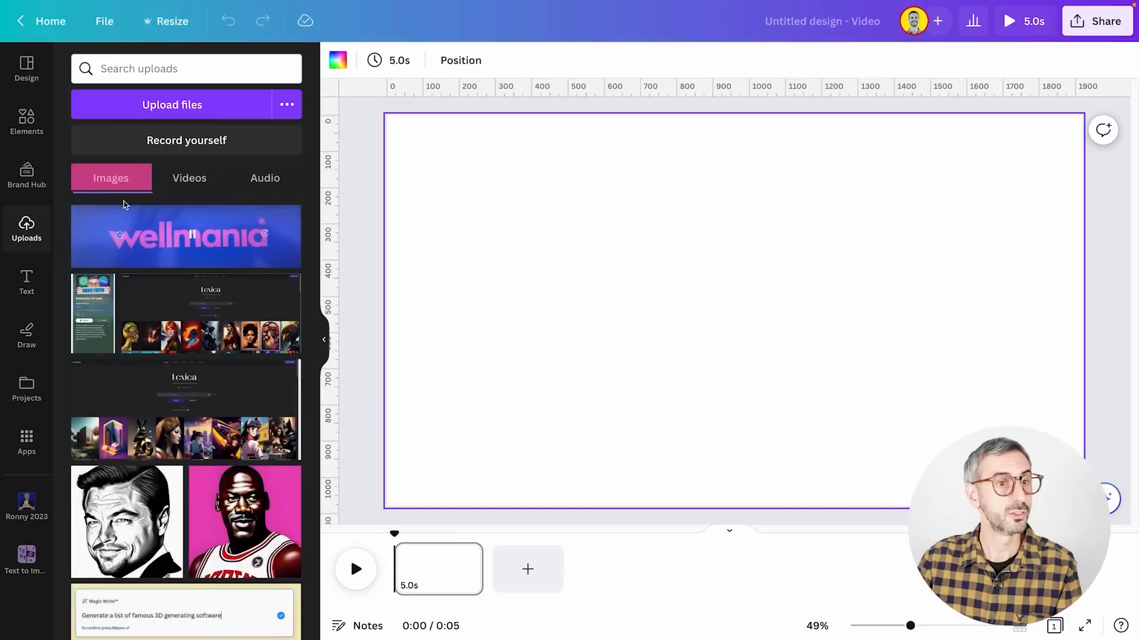
pyautogui.click(165, 231)
pyautogui.moveTo(655, 283); pyautogui.dragTo(561, 201)
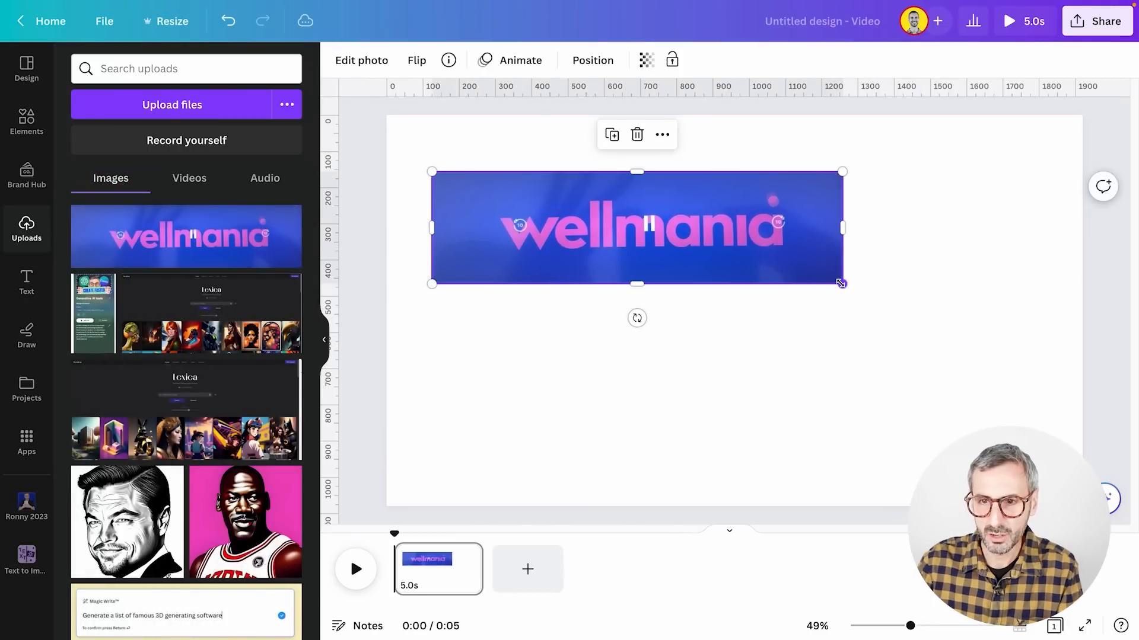
pyautogui.moveTo(841, 284); pyautogui.dragTo(929, 309)
pyautogui.click(757, 404)
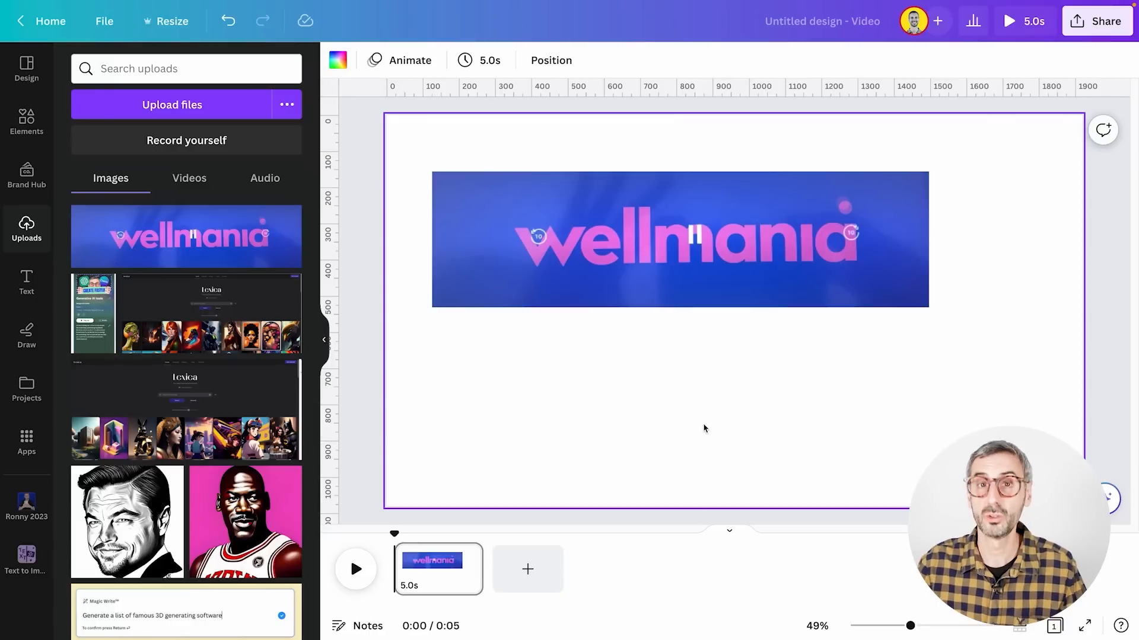
# Step: Add a text box below the screenshot reading "wellmania"
pyautogui.press('t')
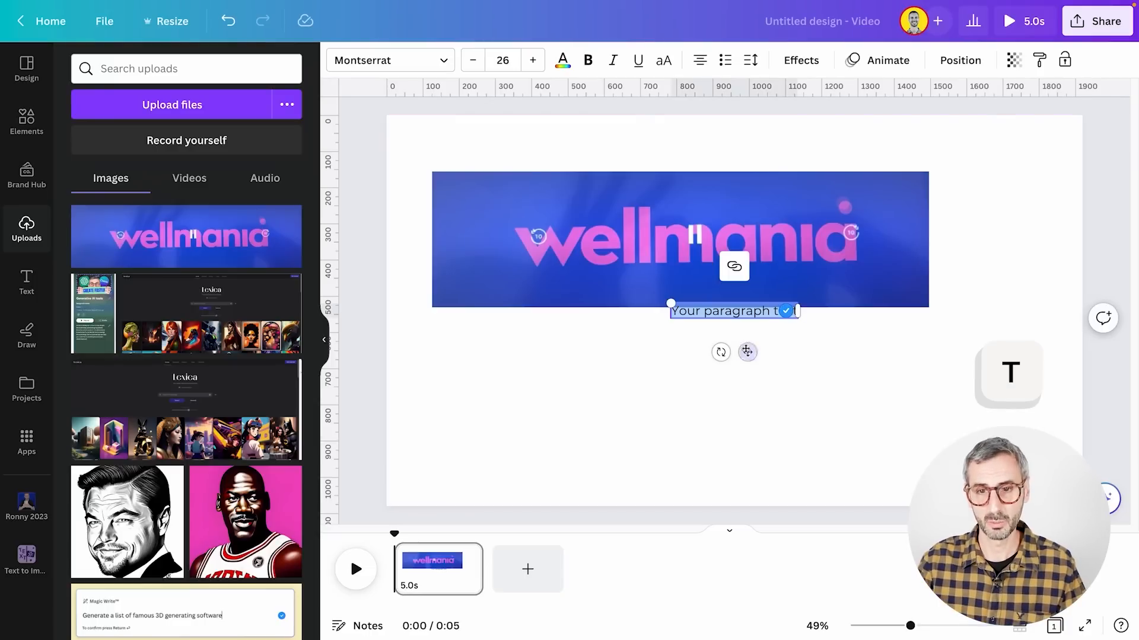
pyautogui.moveTo(750, 378); pyautogui.dragTo(741, 404)
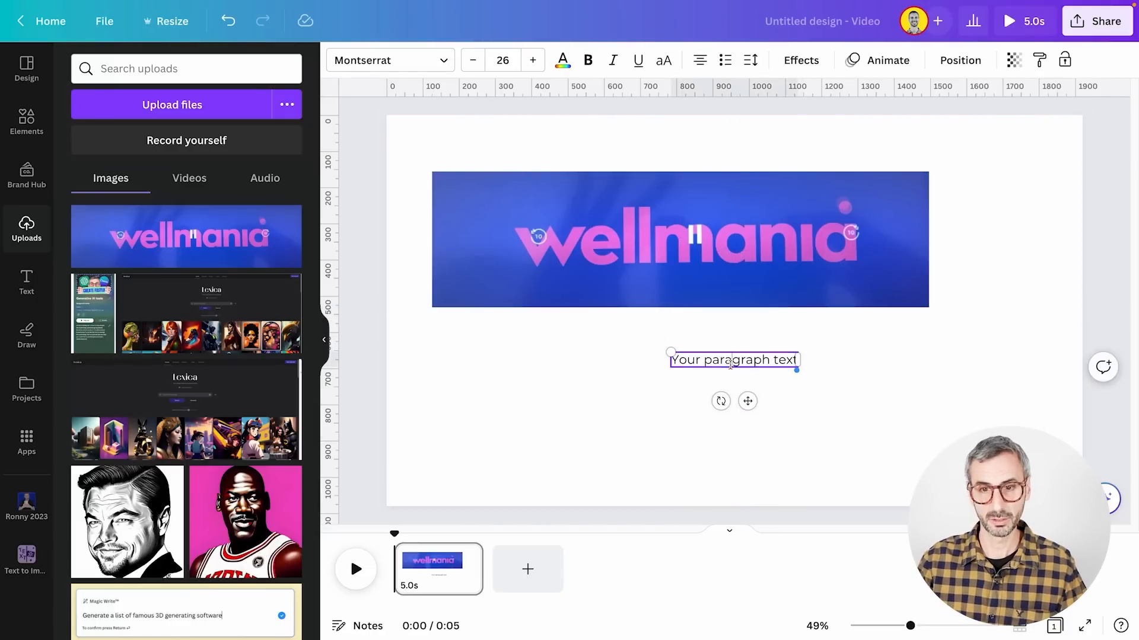
pyautogui.doubleClick(684, 361)
pyautogui.write('W')
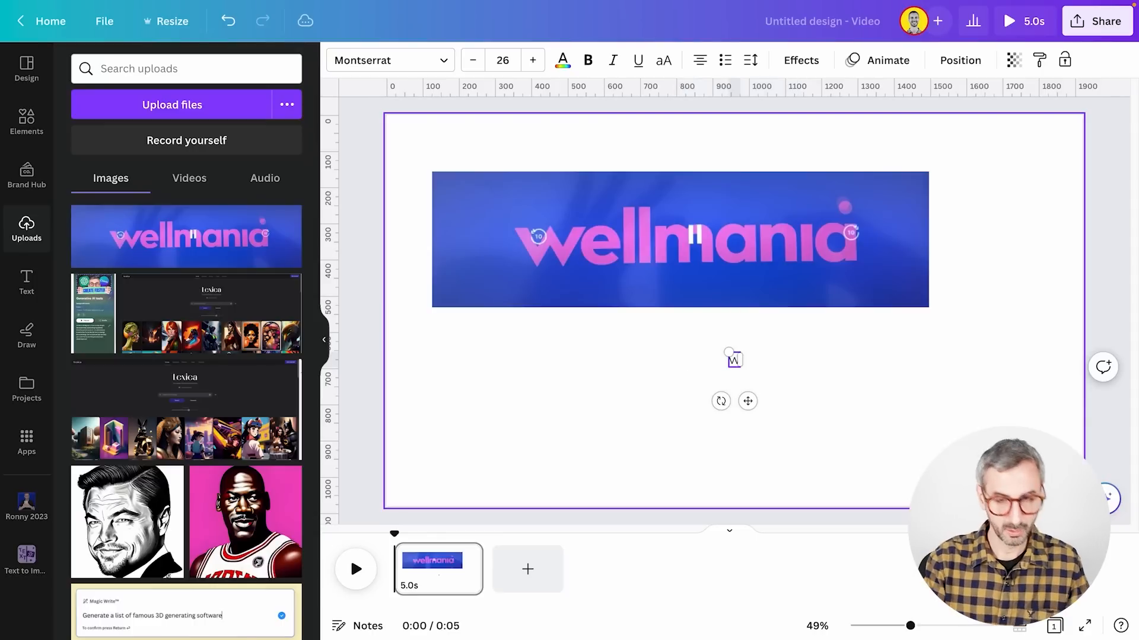
pyautogui.write('ellmania')
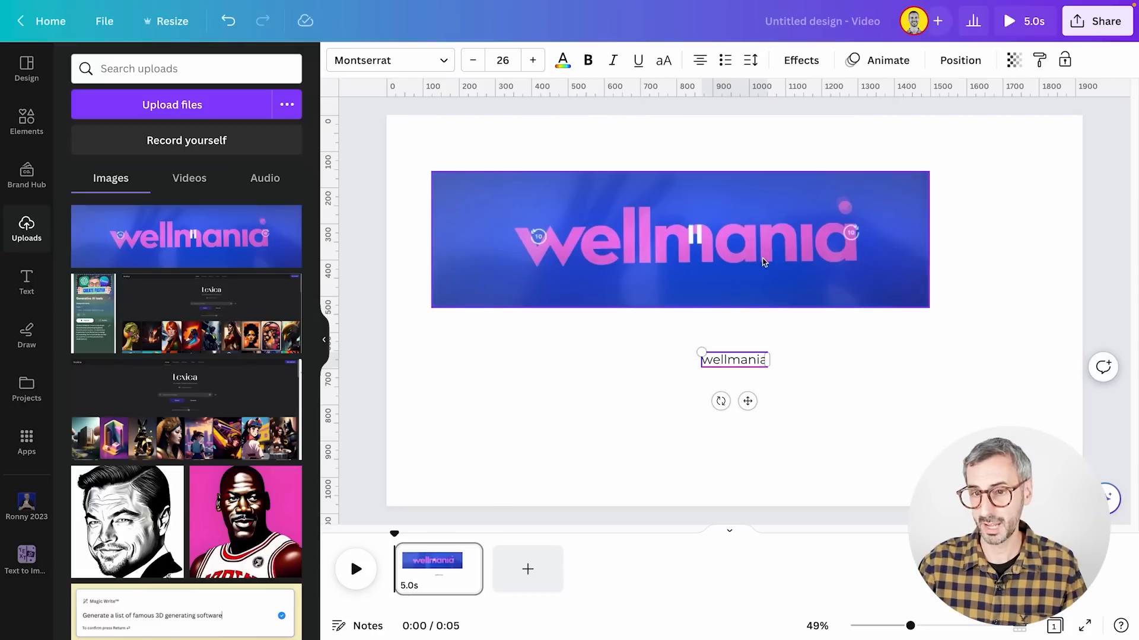
# Step: Enlarge the wellmania text to font size 108, centre it under the image and shift the image slightly up
pyautogui.moveTo(702, 351); pyautogui.dragTo(480, 366)
pyautogui.moveTo(721, 330); pyautogui.dragTo(759, 354)
pyautogui.moveTo(730, 248); pyautogui.dragTo(730, 240)
pyautogui.click(726, 350)
pyautogui.click(712, 439)
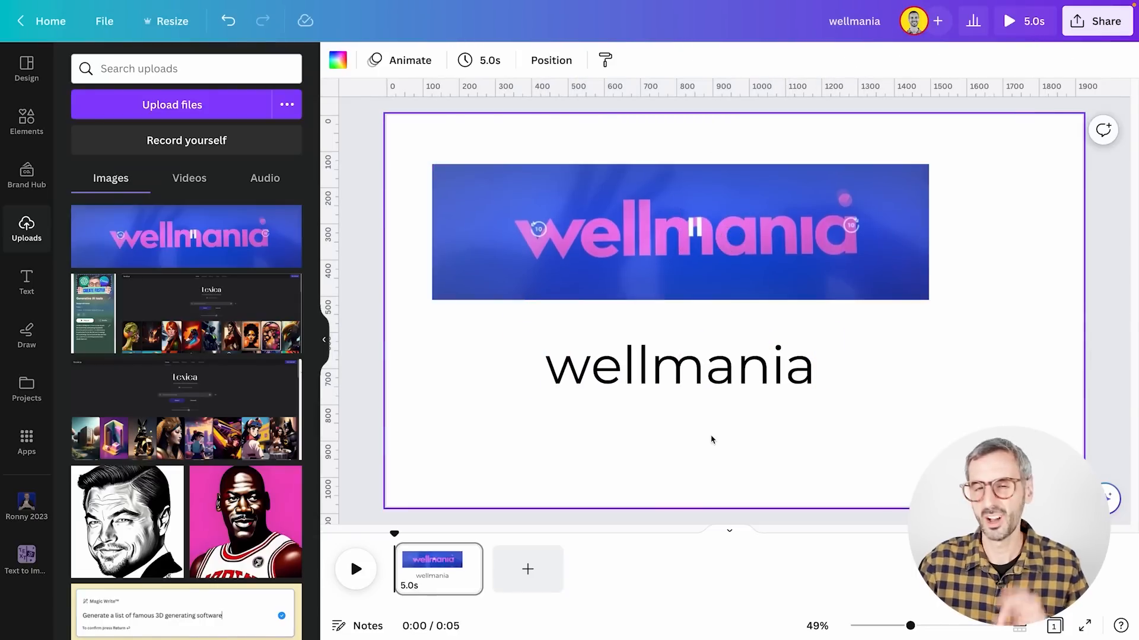
# Step: Browse the available fonts for the wellmania text
pyautogui.click(698, 385)
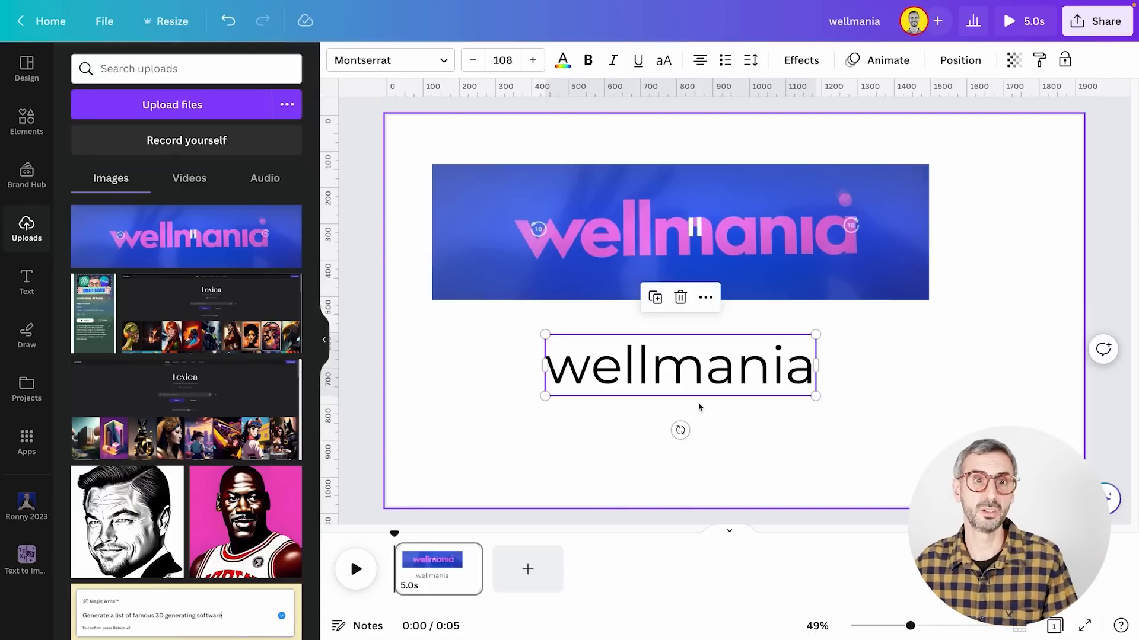
pyautogui.click(429, 70)
pyautogui.scroll(-3, 178, 296)
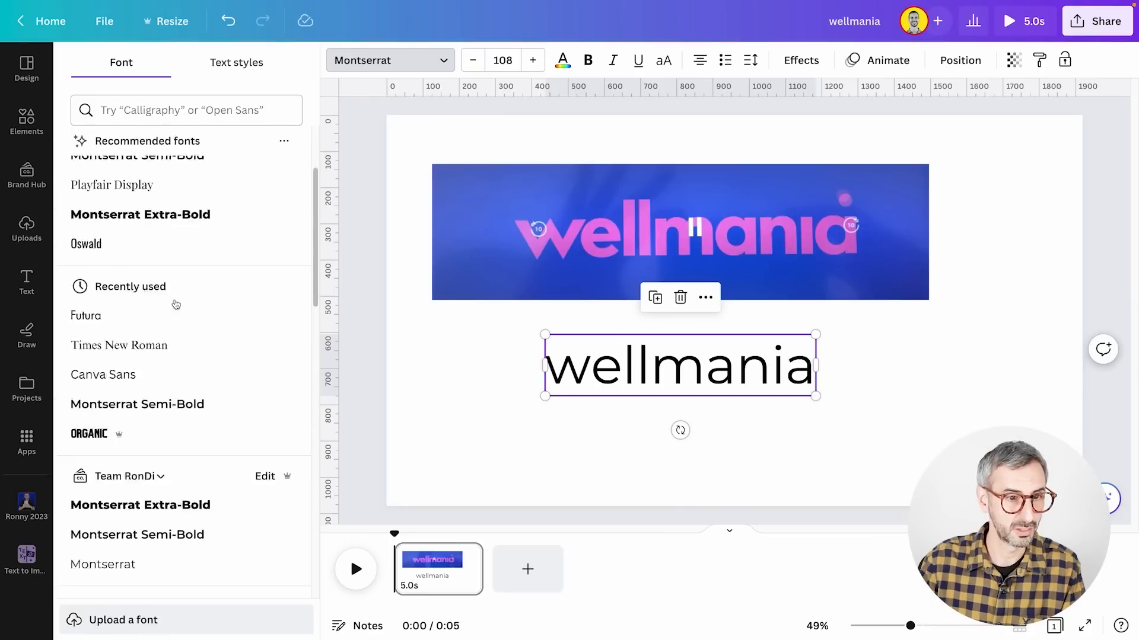
pyautogui.scroll(-3, 175, 305)
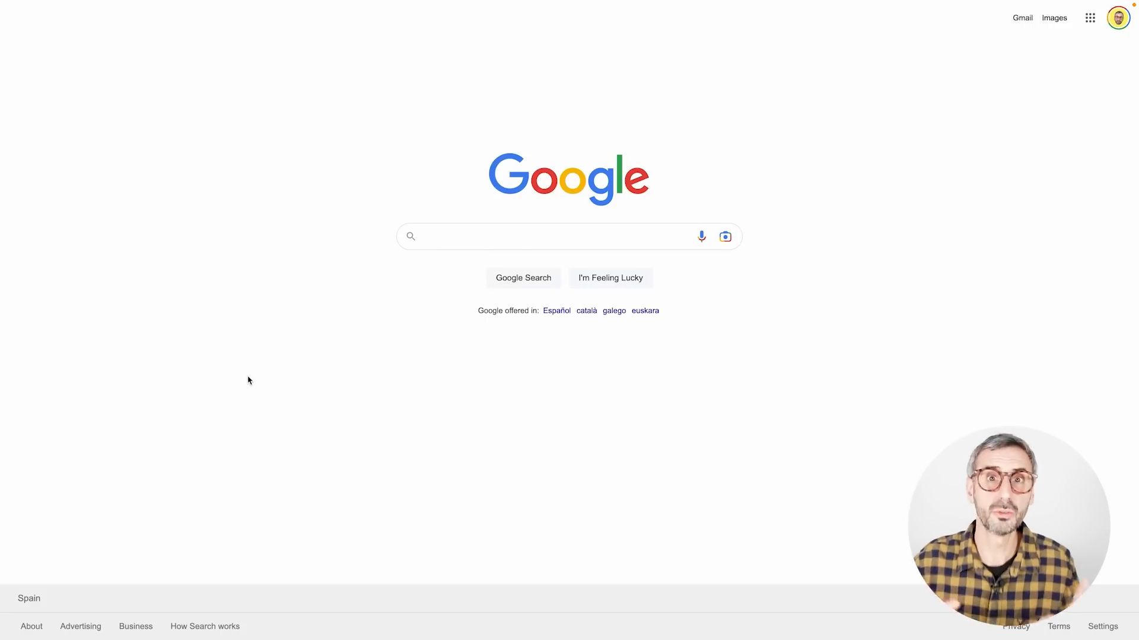
# Step: Switch to Google, search for "what the font" and open the WhatTheFont page on MyFonts
pyautogui.click(470, 236)
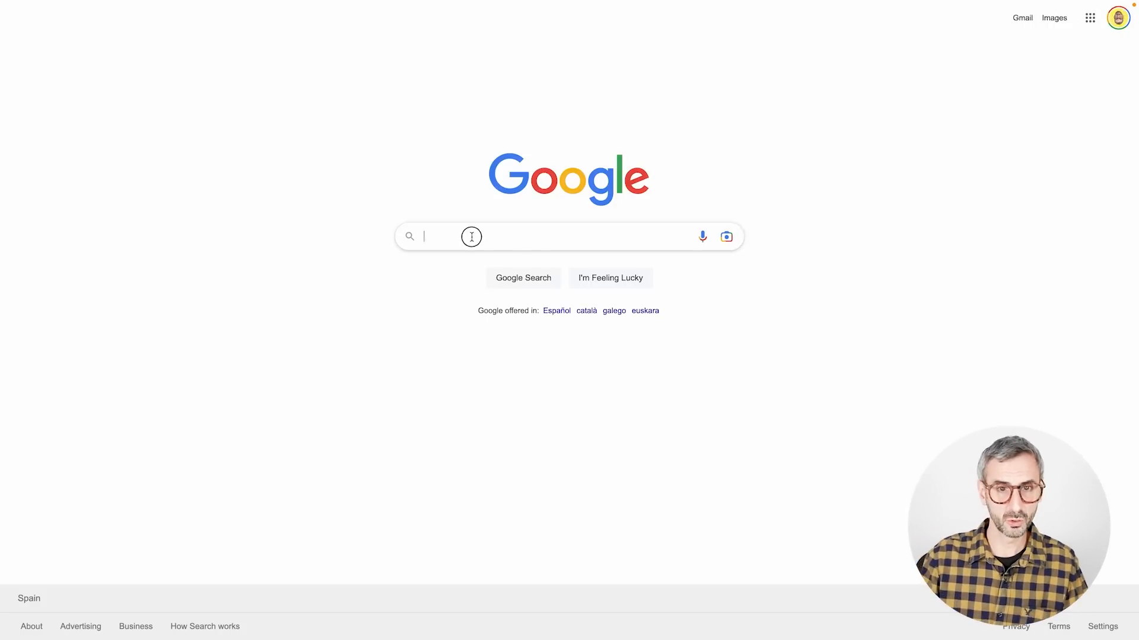
pyautogui.write('what the font')
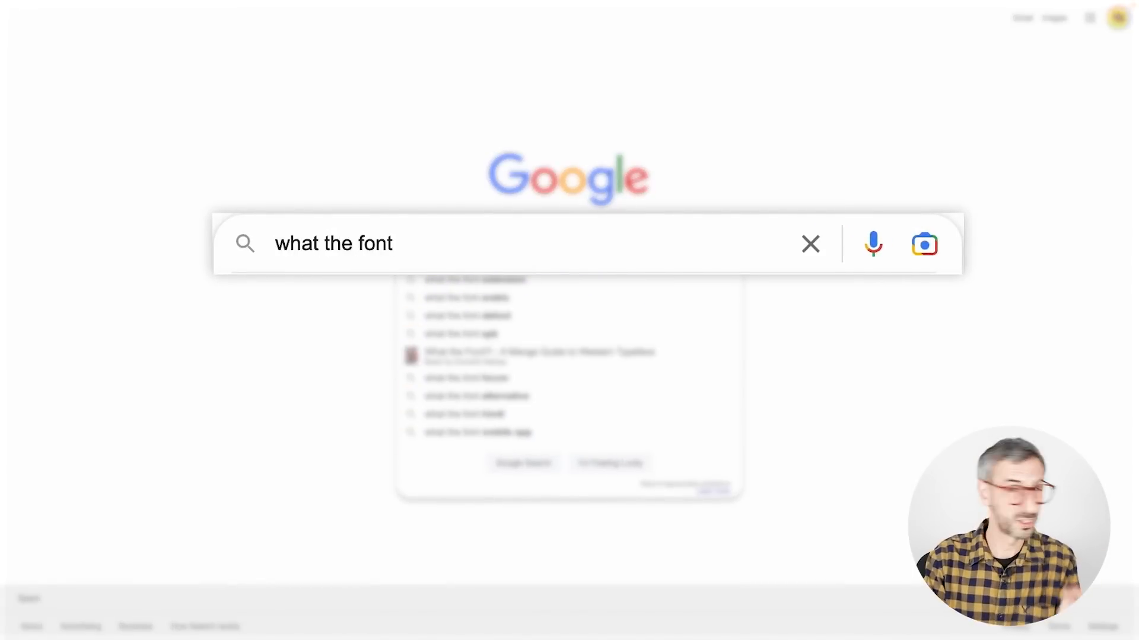
pyautogui.press('Return')
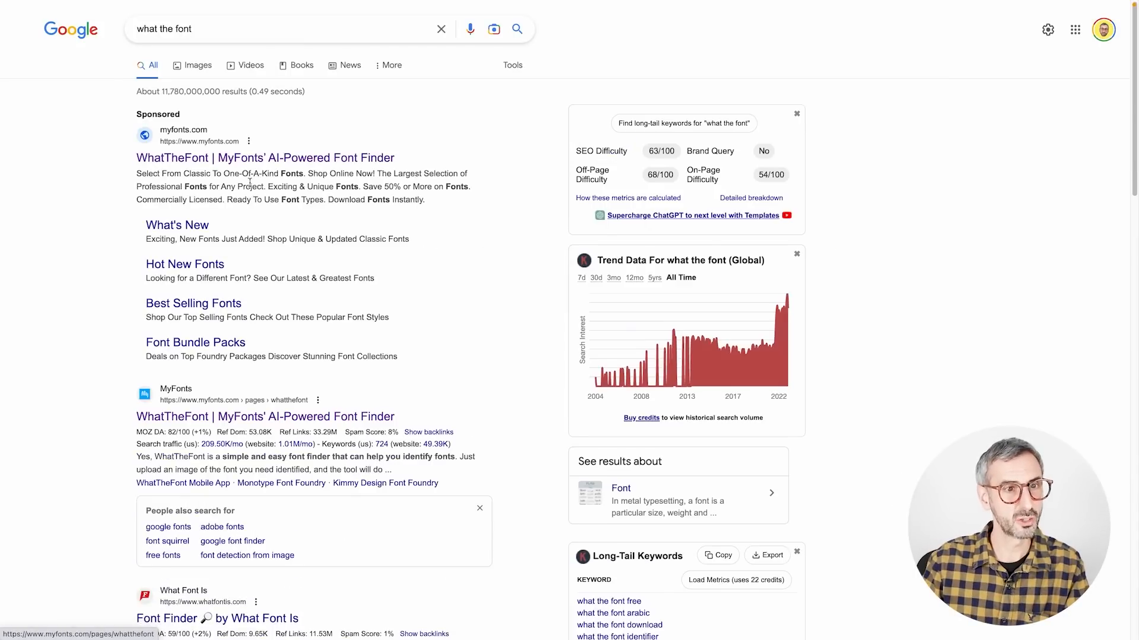
pyautogui.click(278, 159)
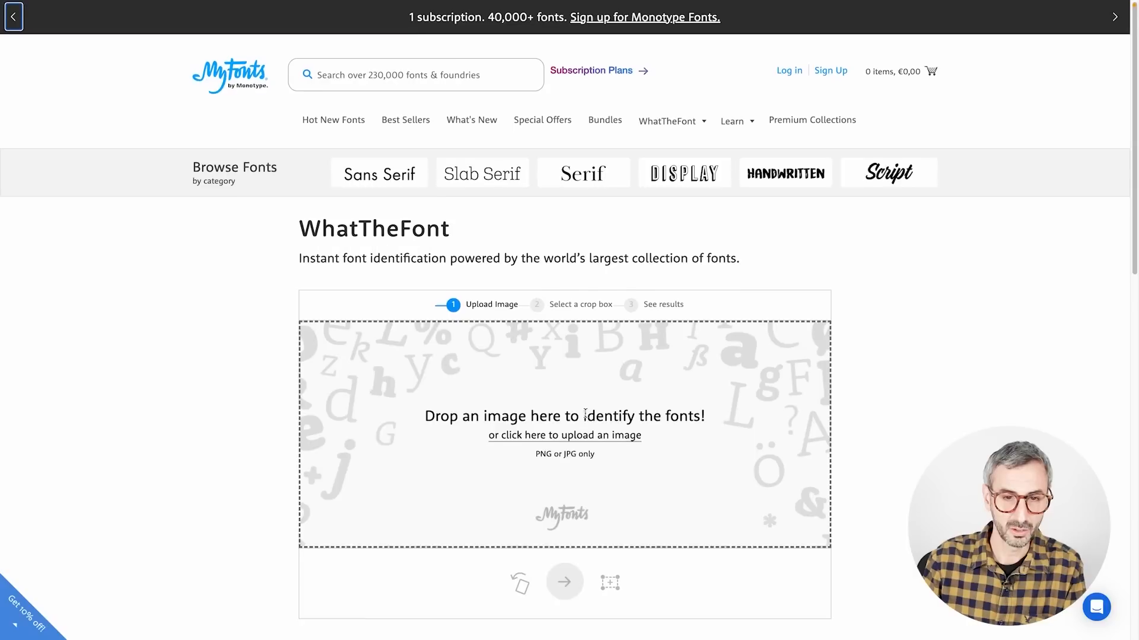
# Step: Upload wellmania Screenshot.jpg from the Desktop to WhatTheFont and identify the font in the cropped lettering
pyautogui.scroll(-1, 534, 420)
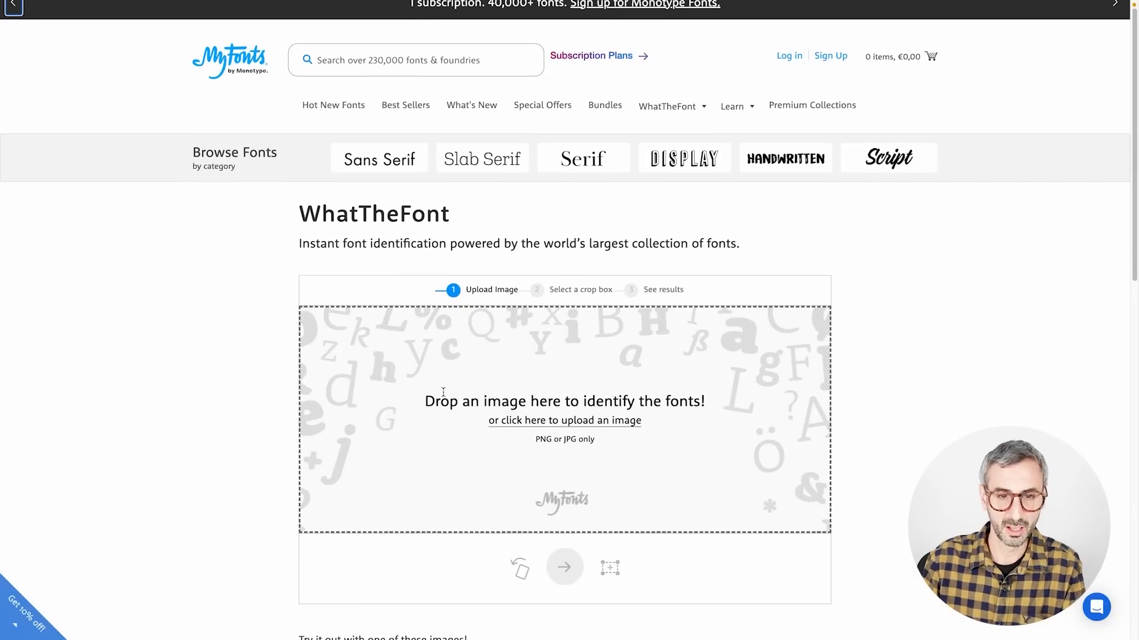
pyautogui.moveTo(427, 401); pyautogui.dragTo(706, 399)
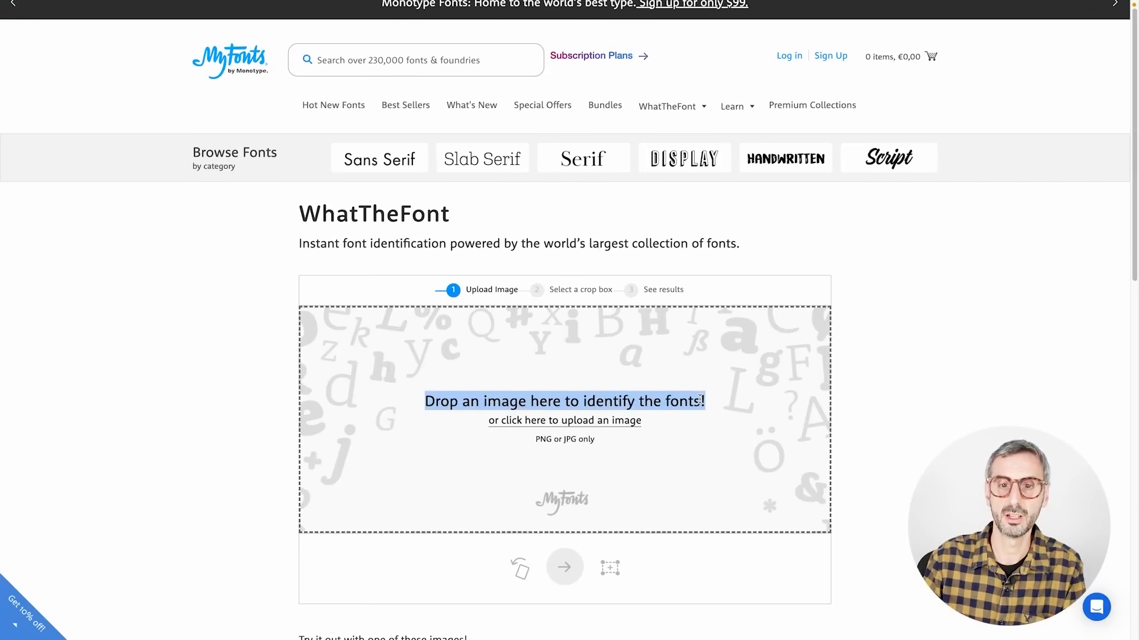
pyautogui.scroll(-1, 692, 419)
pyautogui.click(592, 394)
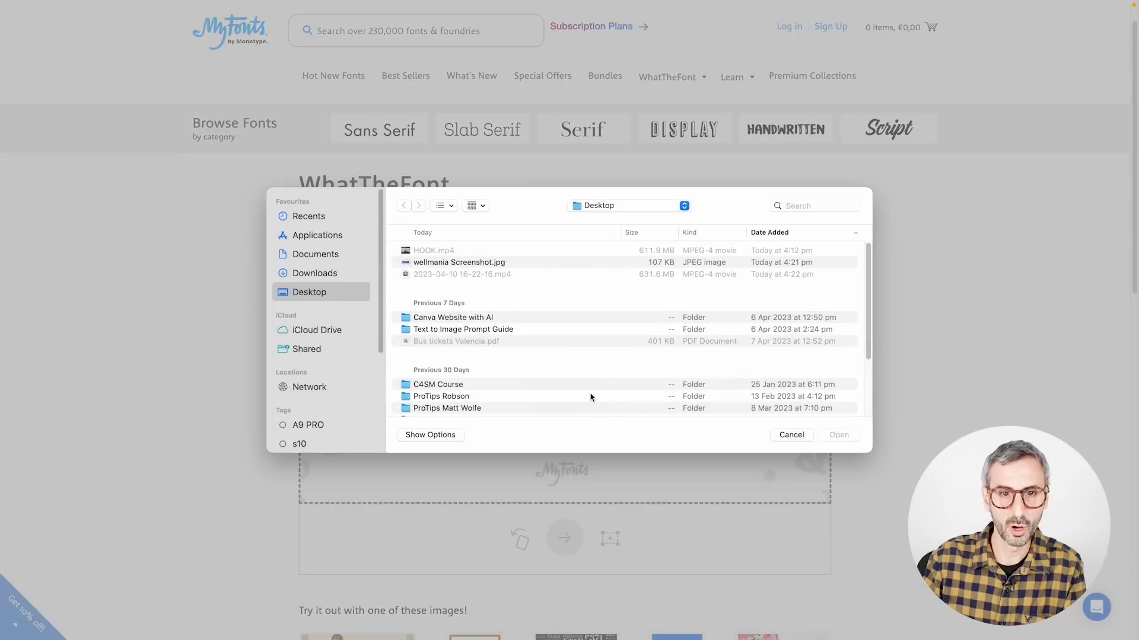
pyautogui.click(490, 264)
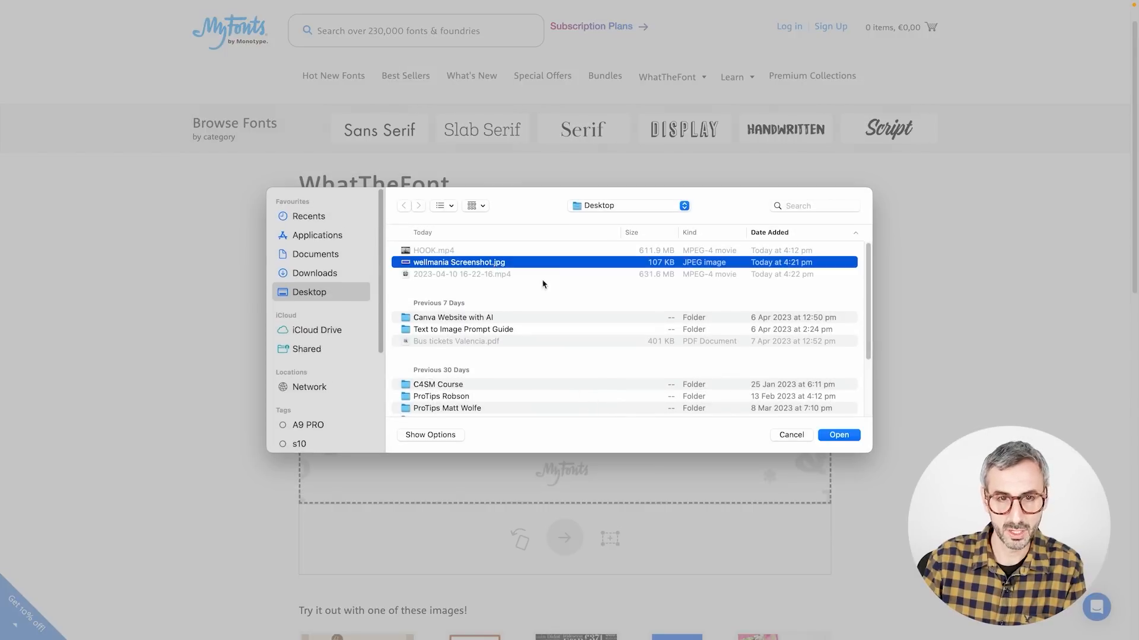
pyautogui.click(846, 435)
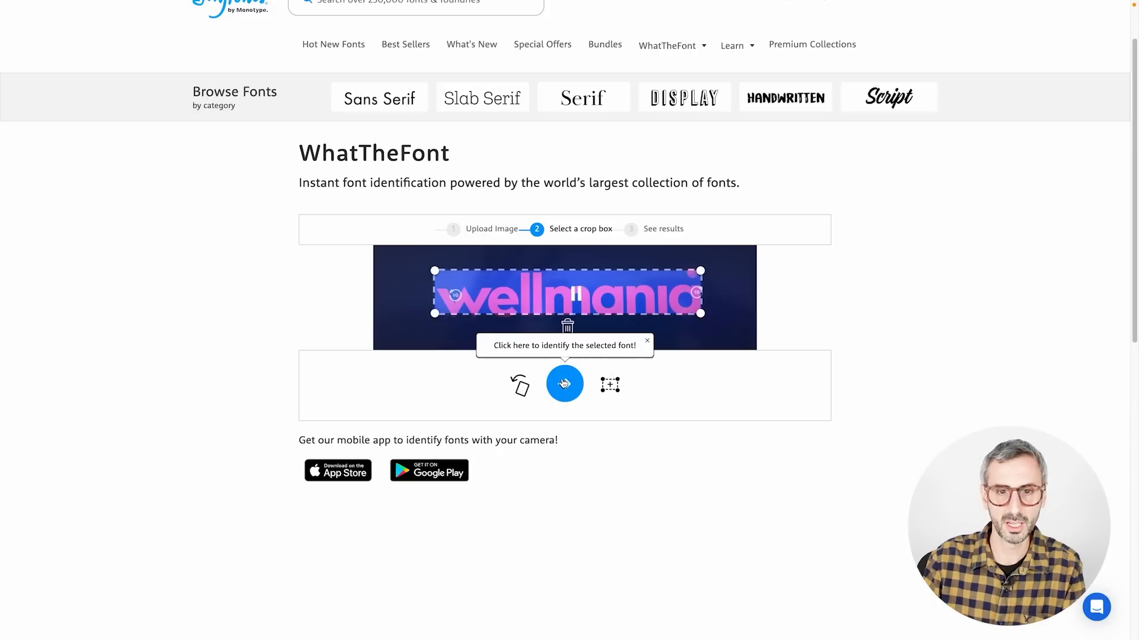
pyautogui.click(563, 384)
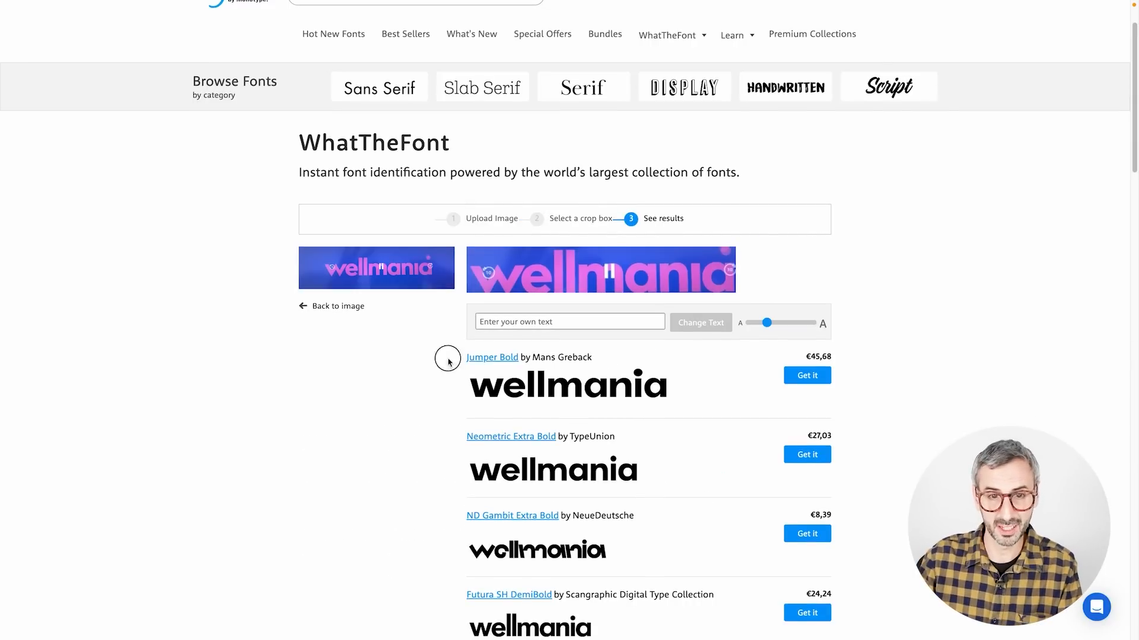
# Step: Switch back to Canva, search the fonts for "jumper" and clear the search
pyautogui.moveTo(448, 361); pyautogui.dragTo(750, 6)
pyautogui.click(420, 379)
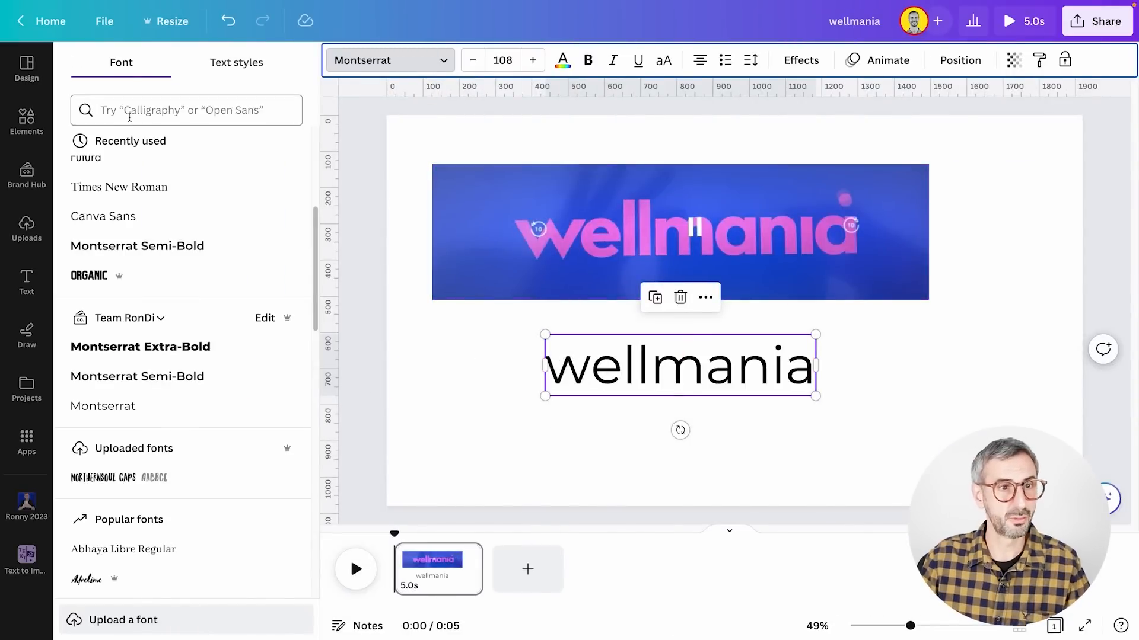
pyautogui.click(129, 117)
pyautogui.write('jumper')
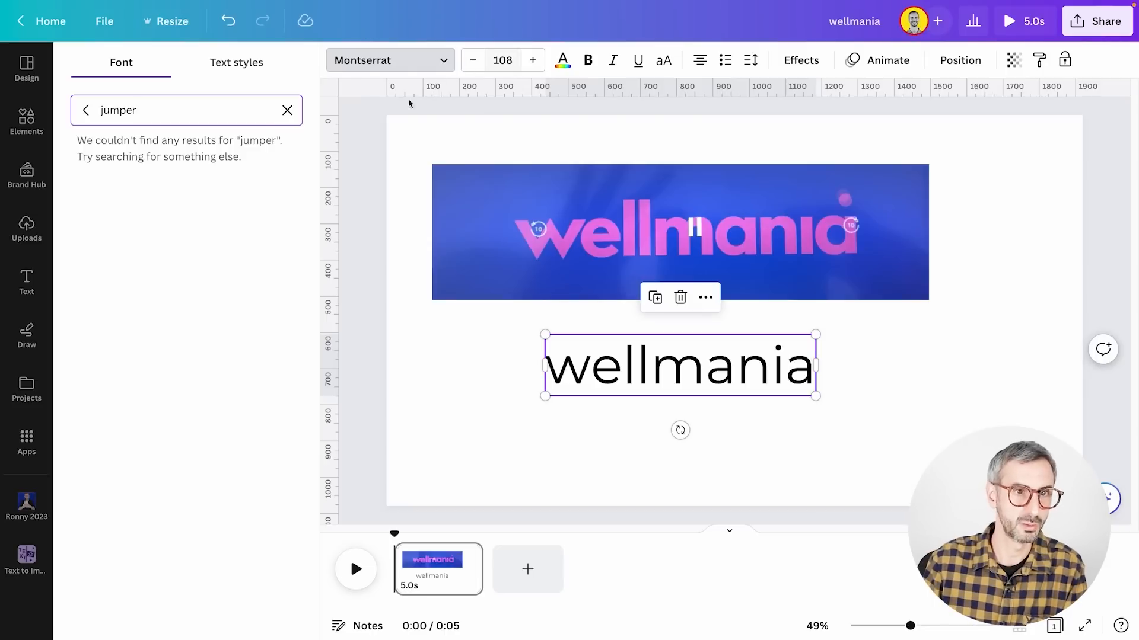
pyautogui.click(288, 112)
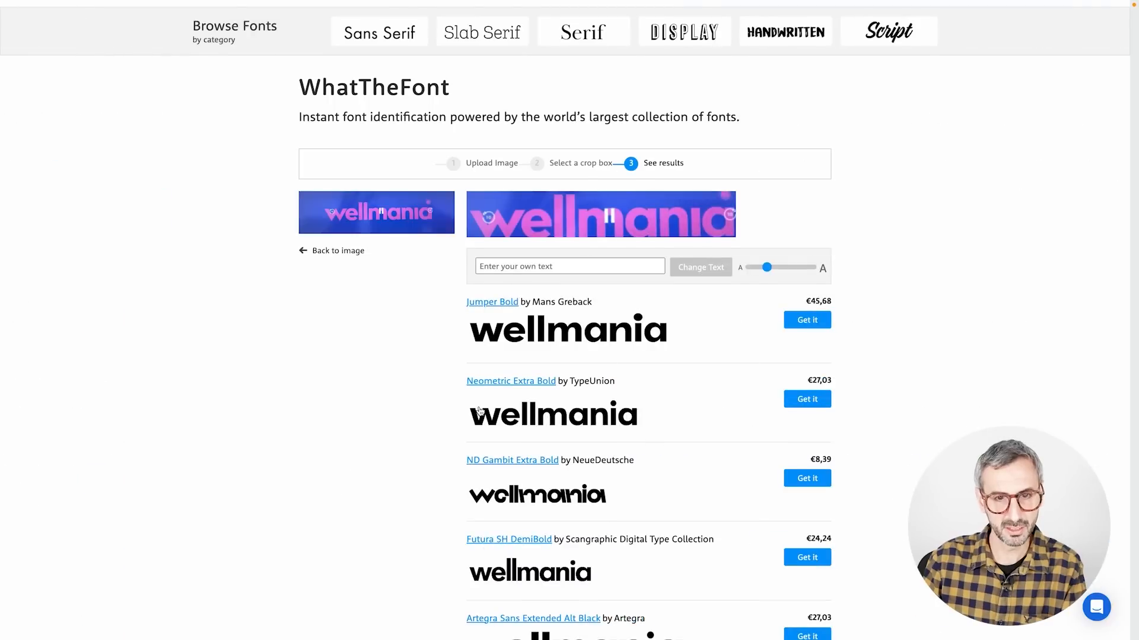
# Step: Return to the WhatTheFont results and compare the suggested fonts with the wellmania lettering
pyautogui.scroll(-1, 507, 396)
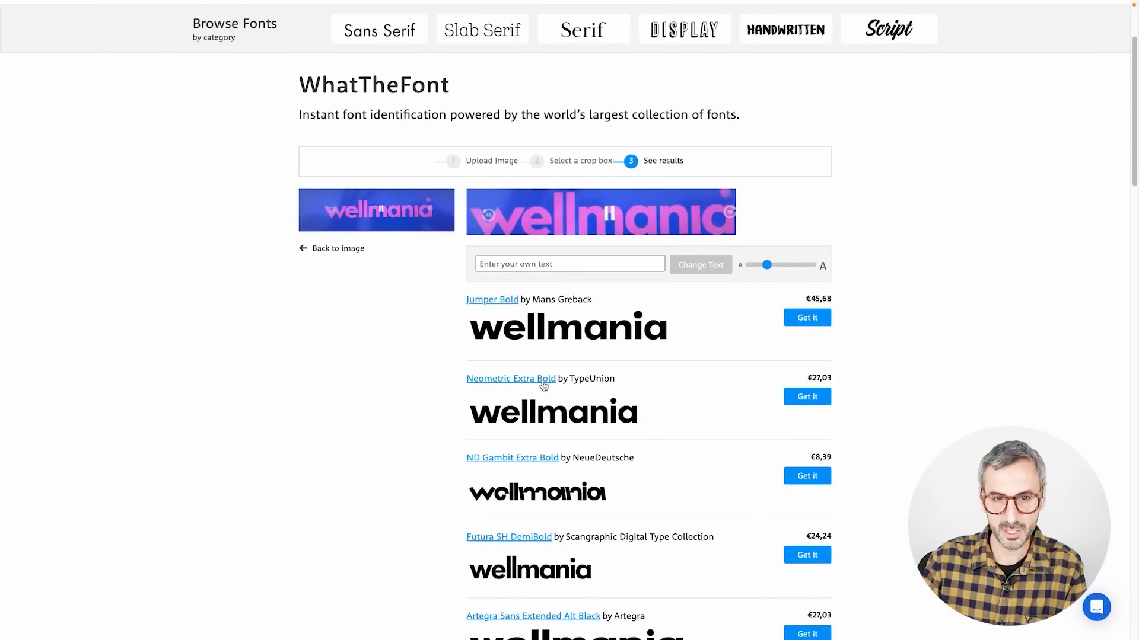
pyautogui.scroll(-1, 546, 417)
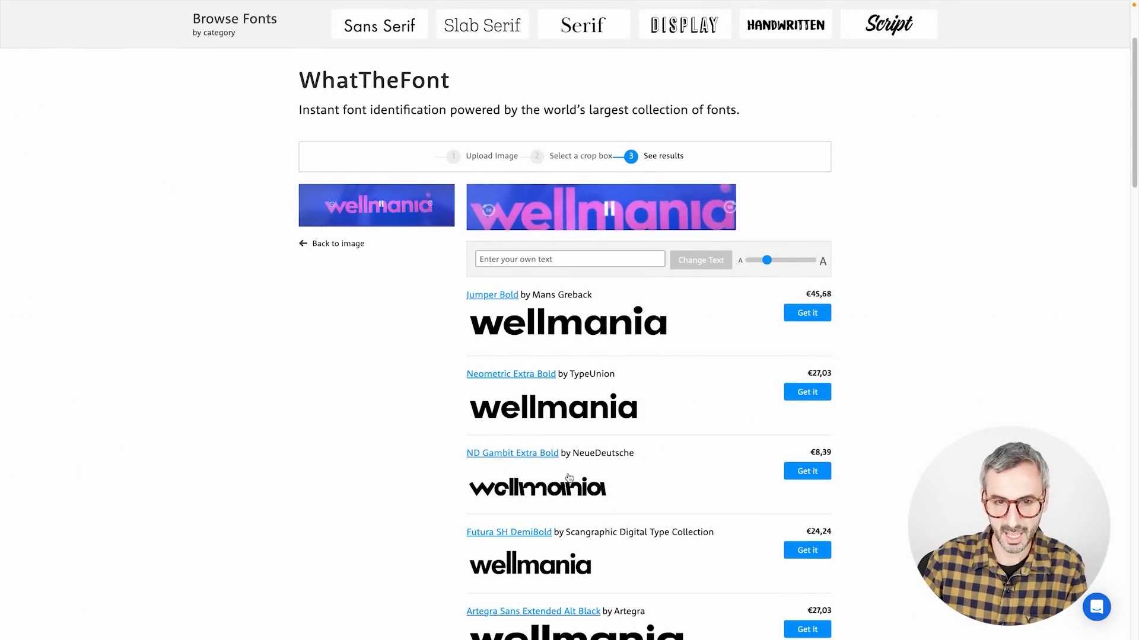
pyautogui.scroll(-1, 569, 478)
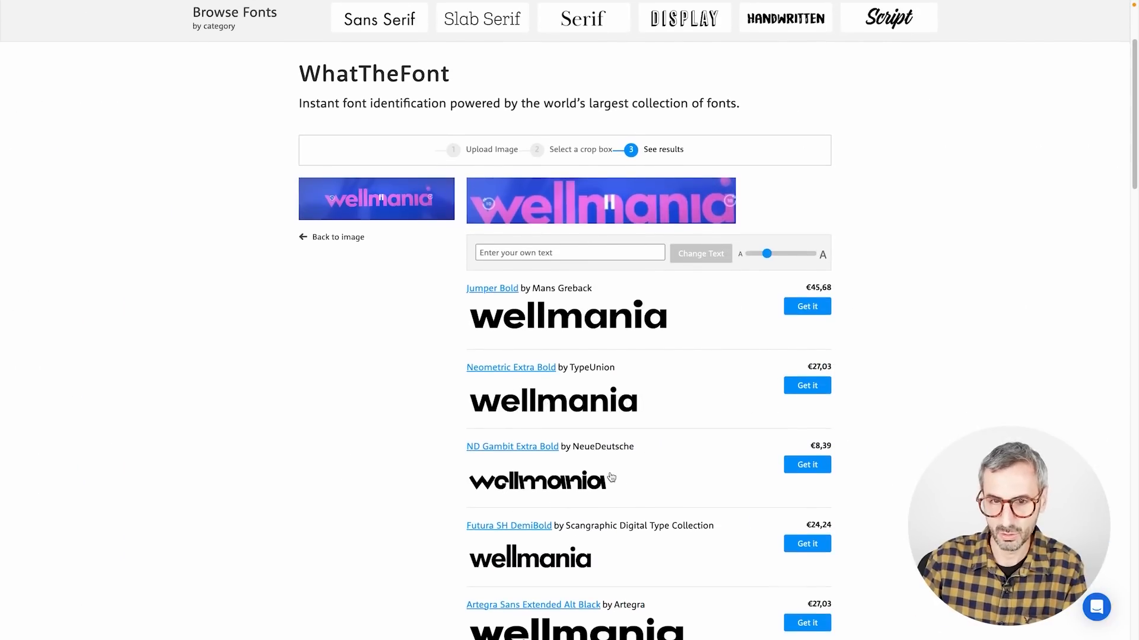
pyautogui.scroll(-1, 633, 268)
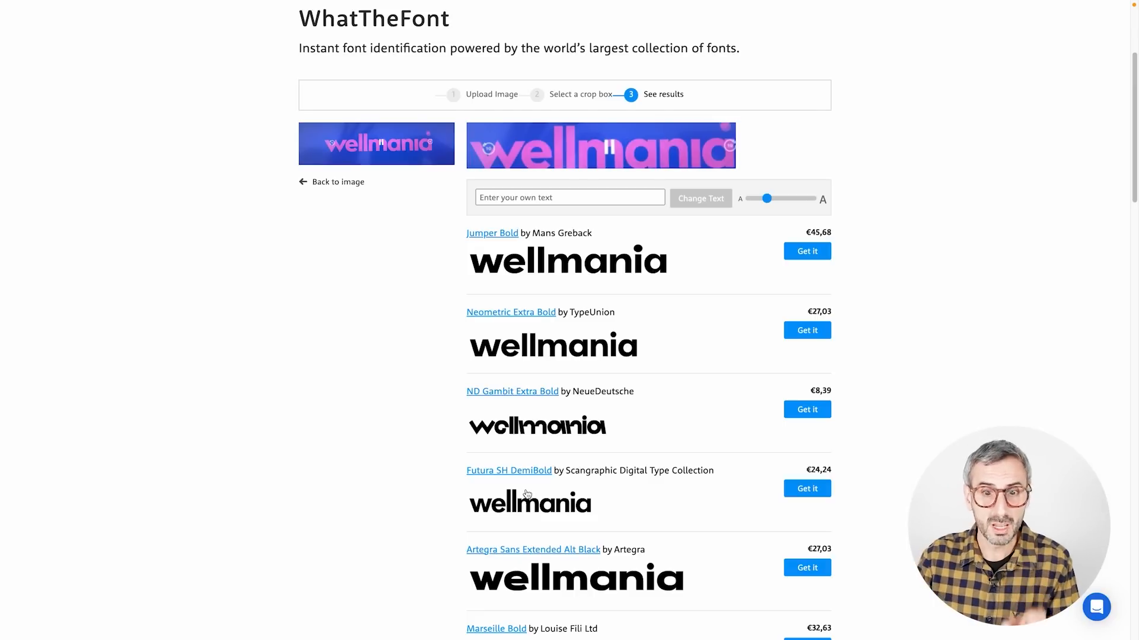
pyautogui.scroll(-1, 504, 490)
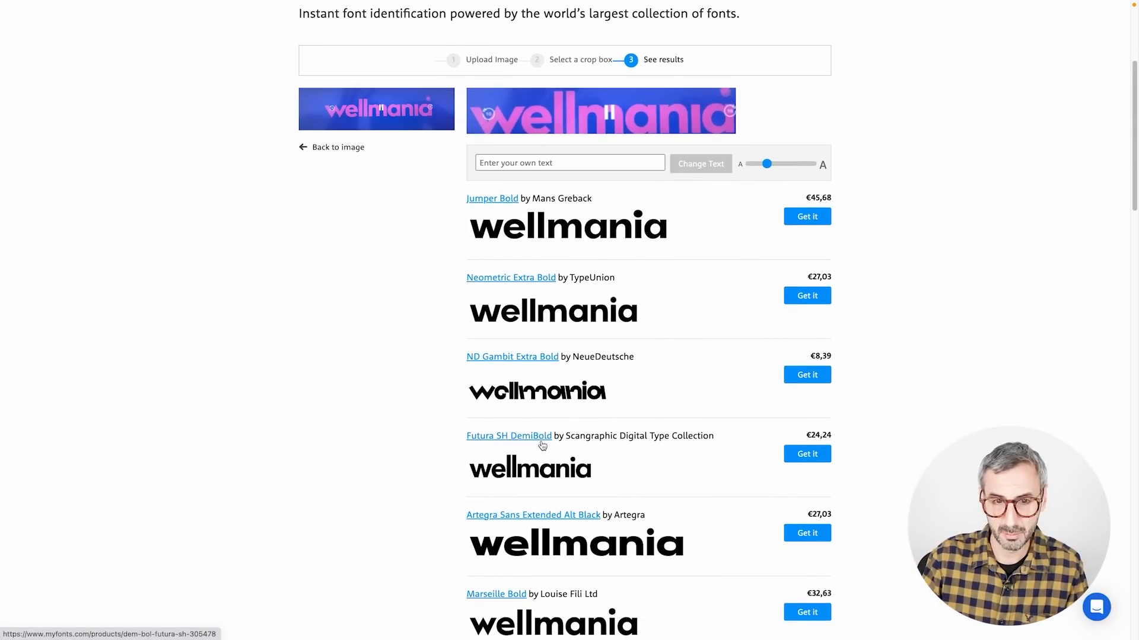
pyautogui.scroll(-5, 542, 445)
pyautogui.scroll(-8, 499, 482)
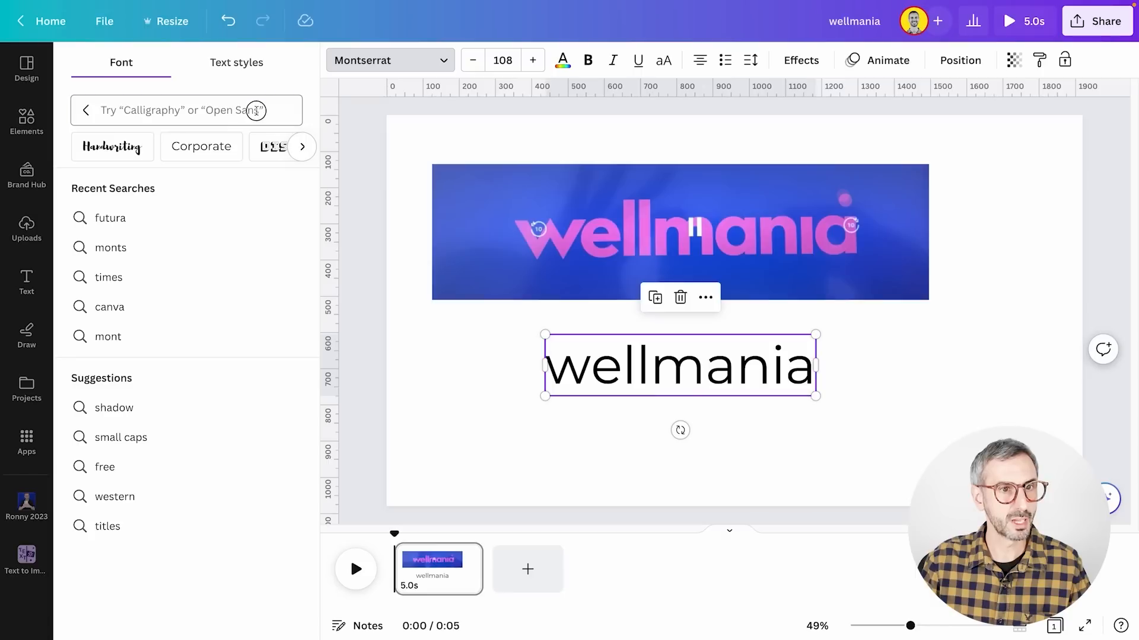
# Step: Back in Canva, search the fonts for "futura", apply Futura to the wellmania text and make it bold
pyautogui.click(254, 109)
pyautogui.write('future')
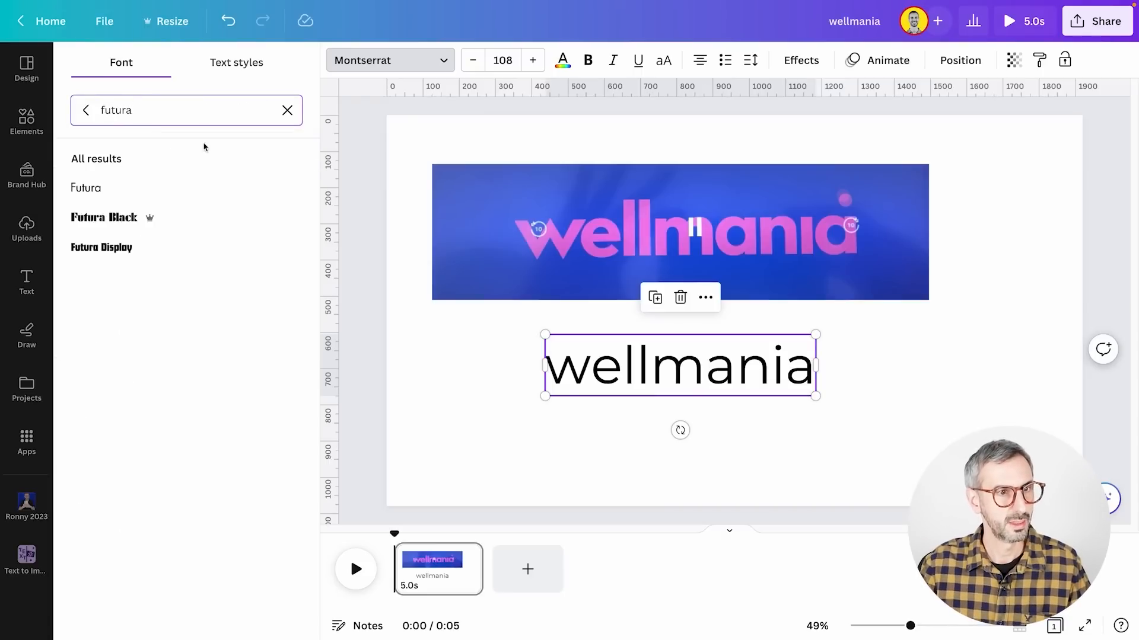
pyautogui.click(85, 197)
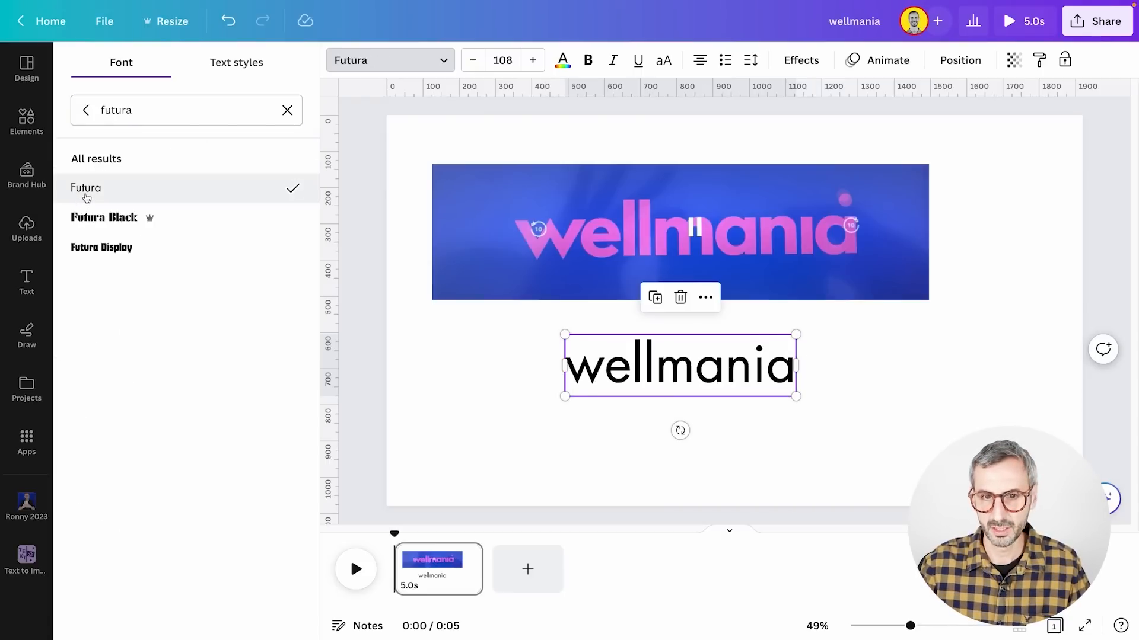
pyautogui.click(588, 60)
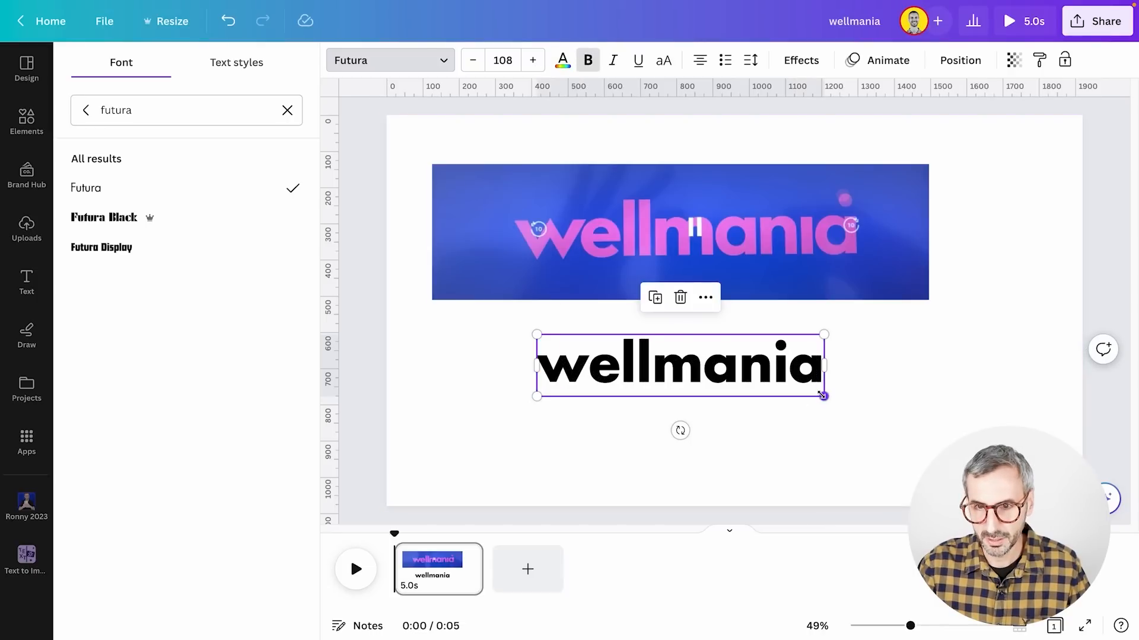
# Step: Enlarge the wellmania text to size 161 and place it over the lettering in the logo screenshot
pyautogui.moveTo(824, 397); pyautogui.dragTo(967, 428)
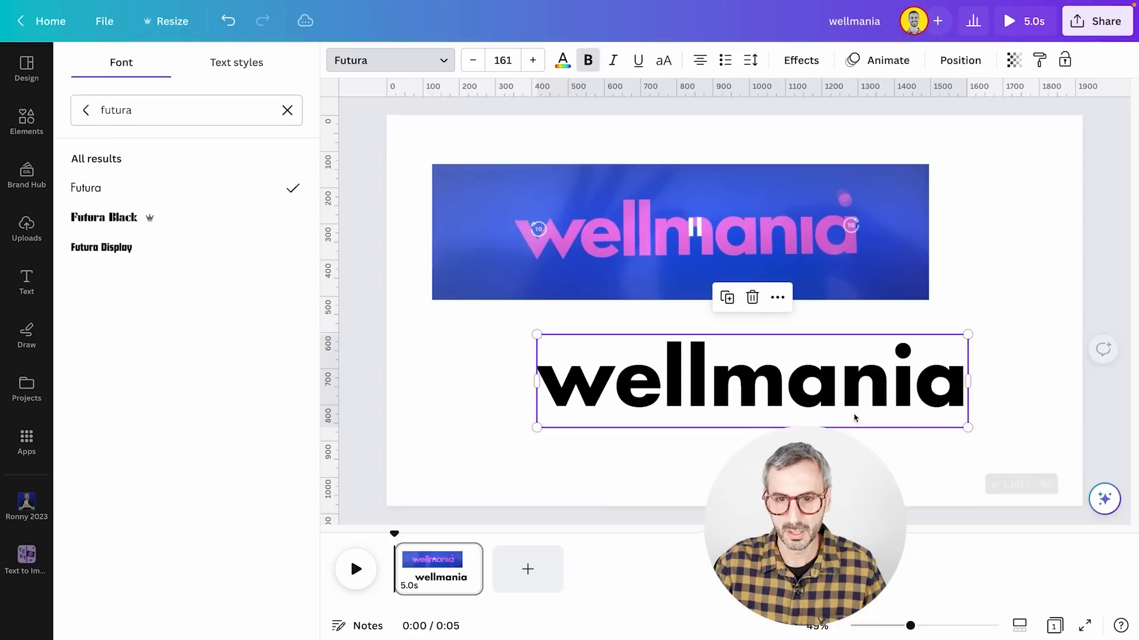
pyautogui.click(1009, 257)
pyautogui.moveTo(881, 377); pyautogui.dragTo(857, 245)
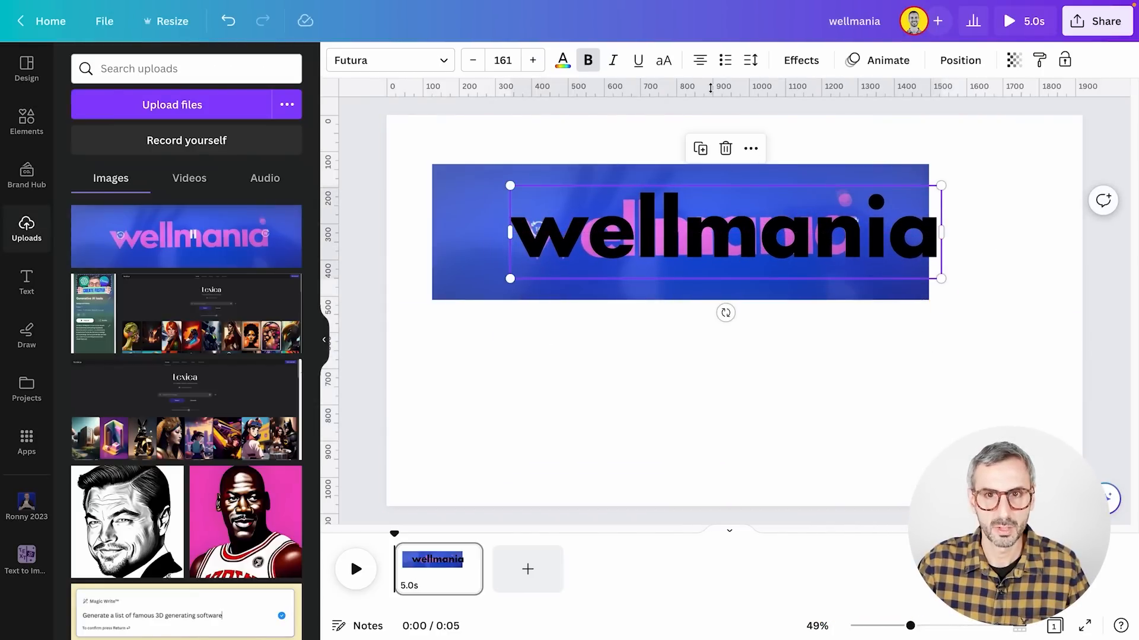
# Step: Tighten the letter spacing of the wellmania text to resemble the logo's compact lettering
pyautogui.click(750, 59)
pyautogui.moveTo(799, 125); pyautogui.dragTo(783, 123)
pyautogui.click(763, 312)
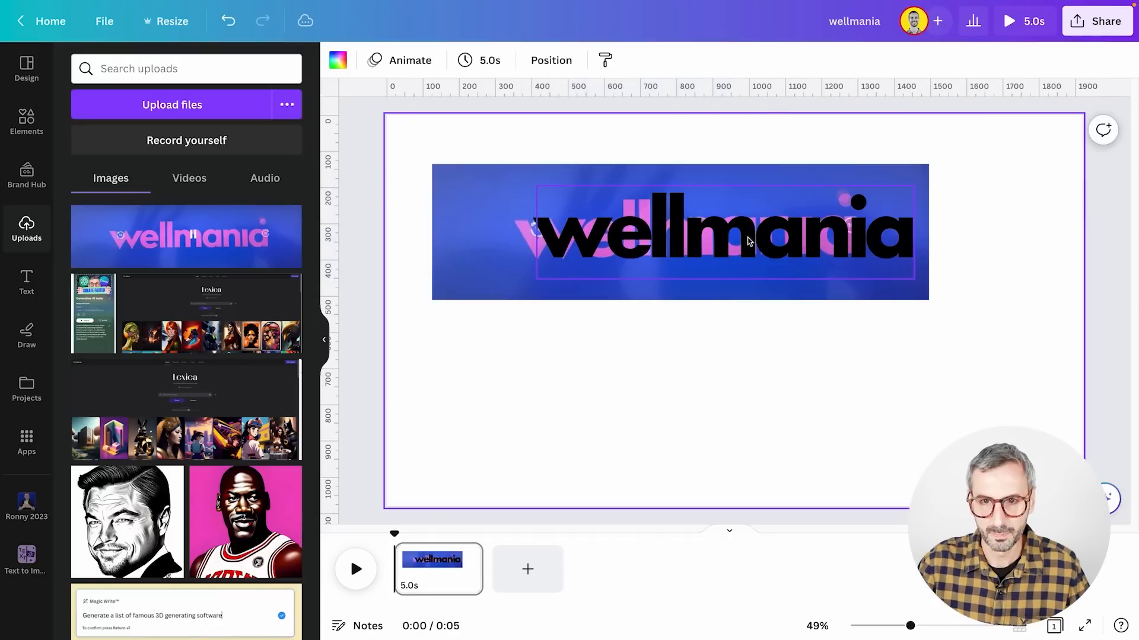
# Step: Match the wellmania text to the logo's width at size 145, and place it below the screenshot
pyautogui.click(735, 221)
pyautogui.moveTo(727, 219); pyautogui.dragTo(732, 251)
pyautogui.moveTo(901, 214); pyautogui.dragTo(859, 223)
pyautogui.moveTo(791, 265); pyautogui.dragTo(733, 361)
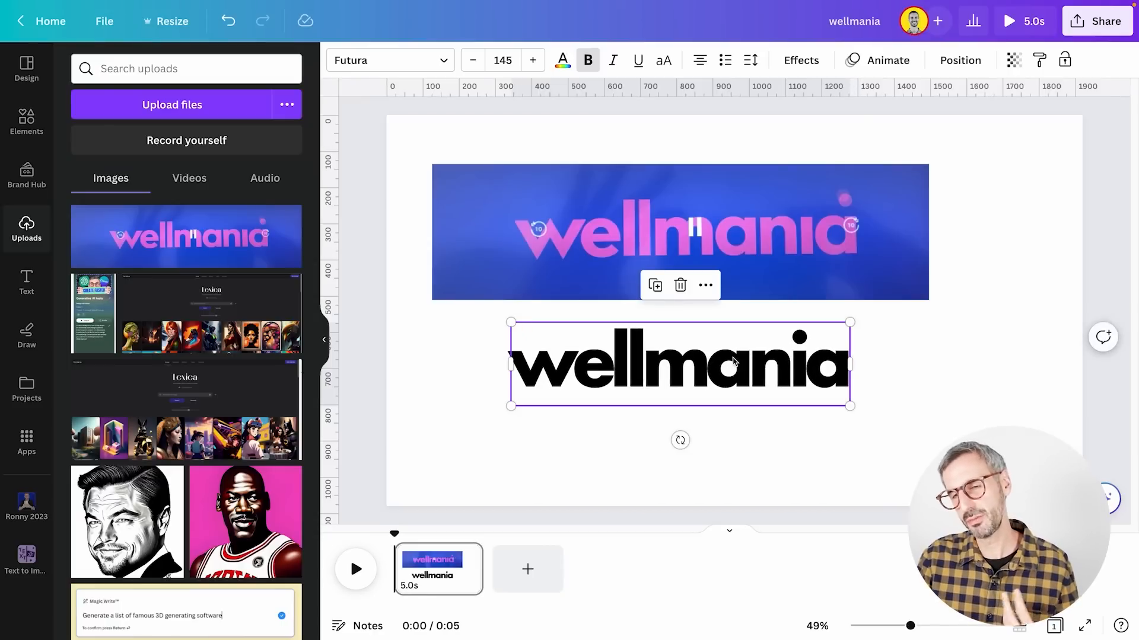
pyautogui.click(926, 372)
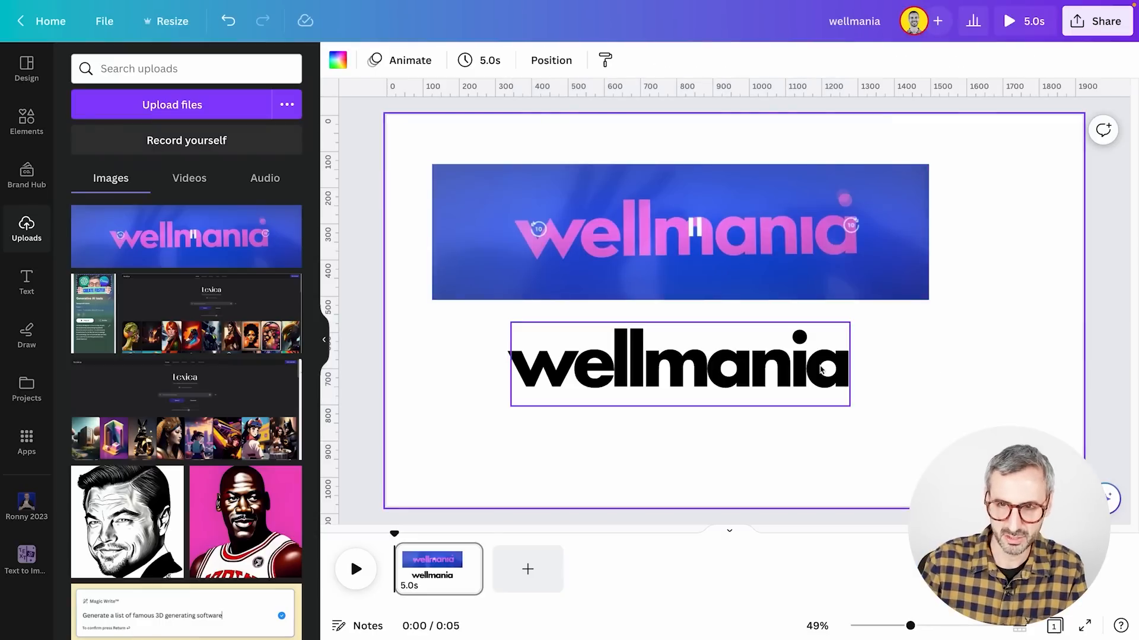
pyautogui.moveTo(808, 364); pyautogui.dragTo(813, 365)
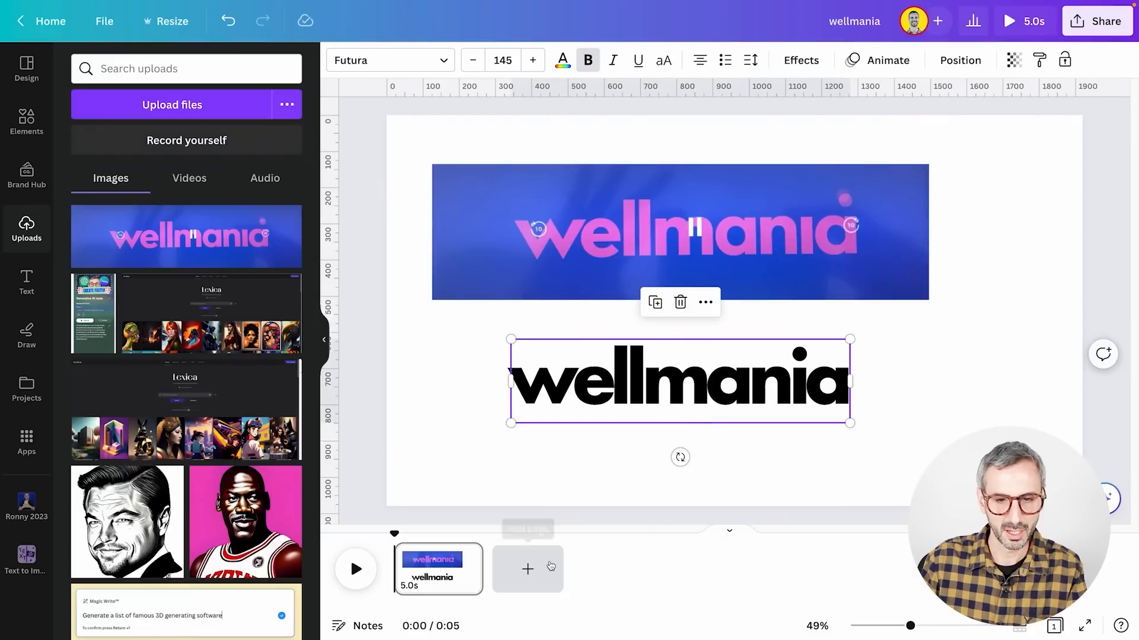
# Step: Add a second page and move the wellmania text from the first page onto it
pyautogui.click(527, 570)
pyautogui.click(433, 569)
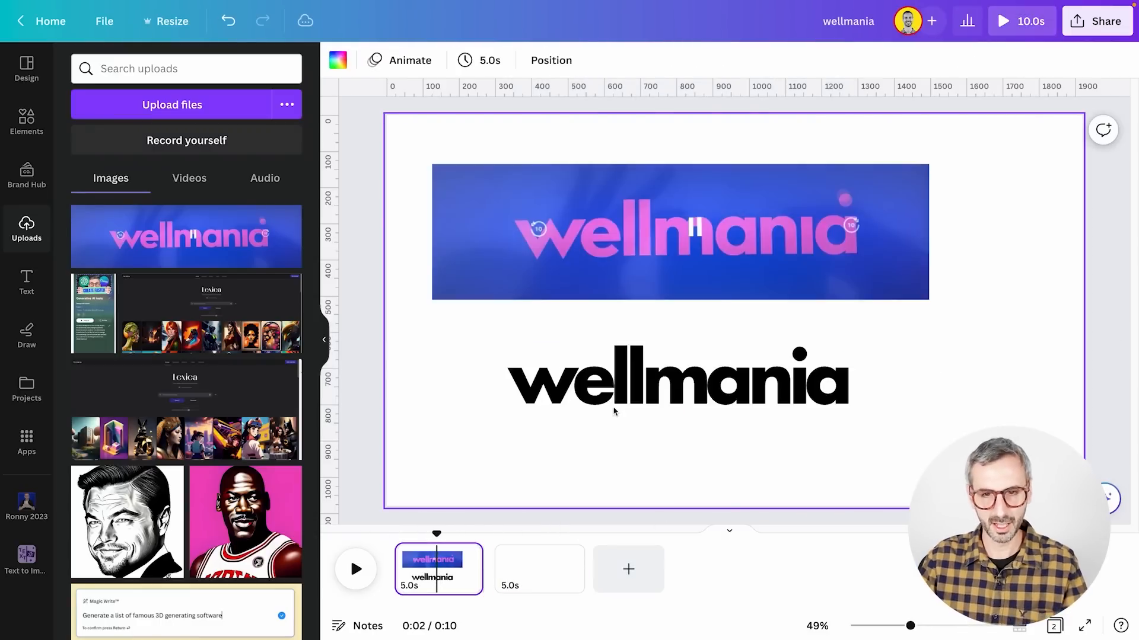
pyautogui.click(617, 409)
pyautogui.hotkey('ctrl', 'x')
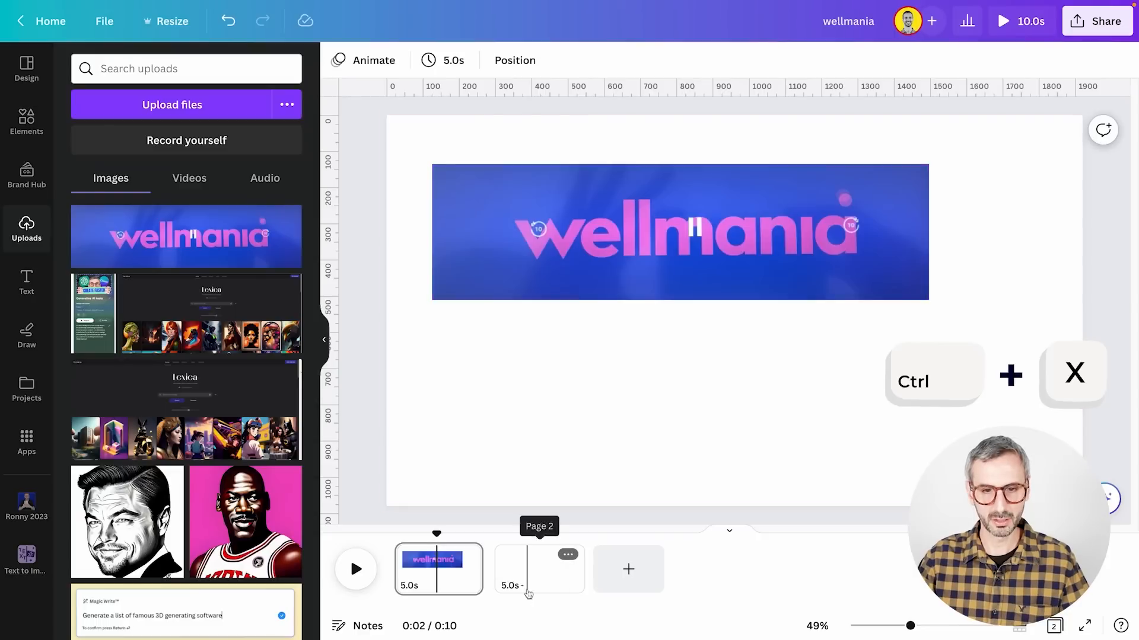
pyautogui.click(529, 563)
pyautogui.hotkey('ctrl', 'v')
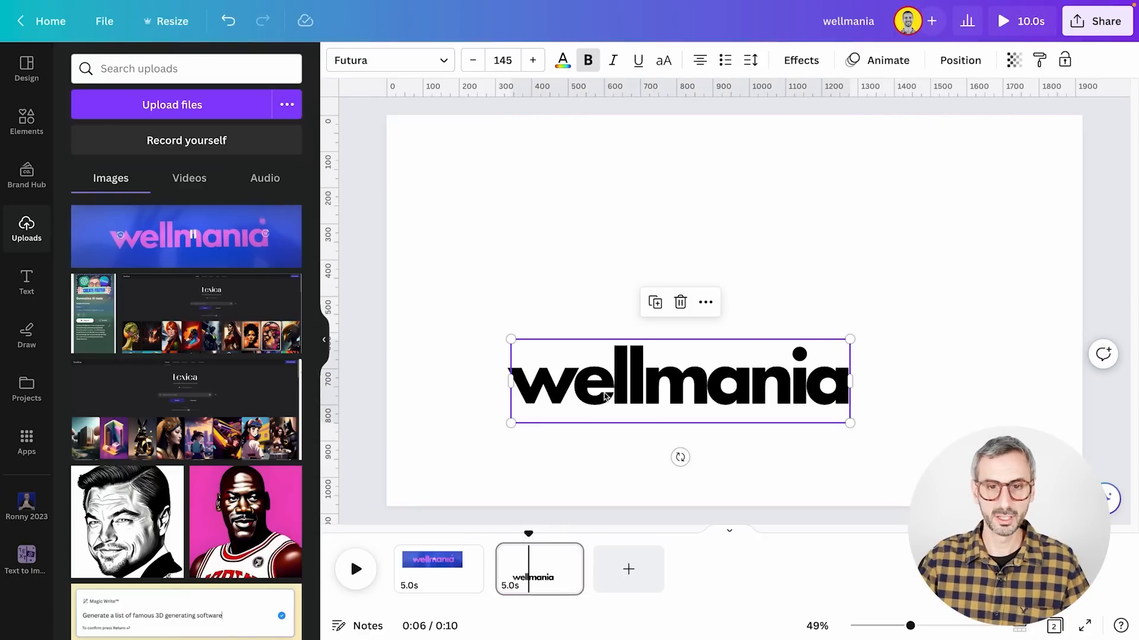
# Step: Align the wellmania text to the center and middle of the second page
pyautogui.click(960, 60)
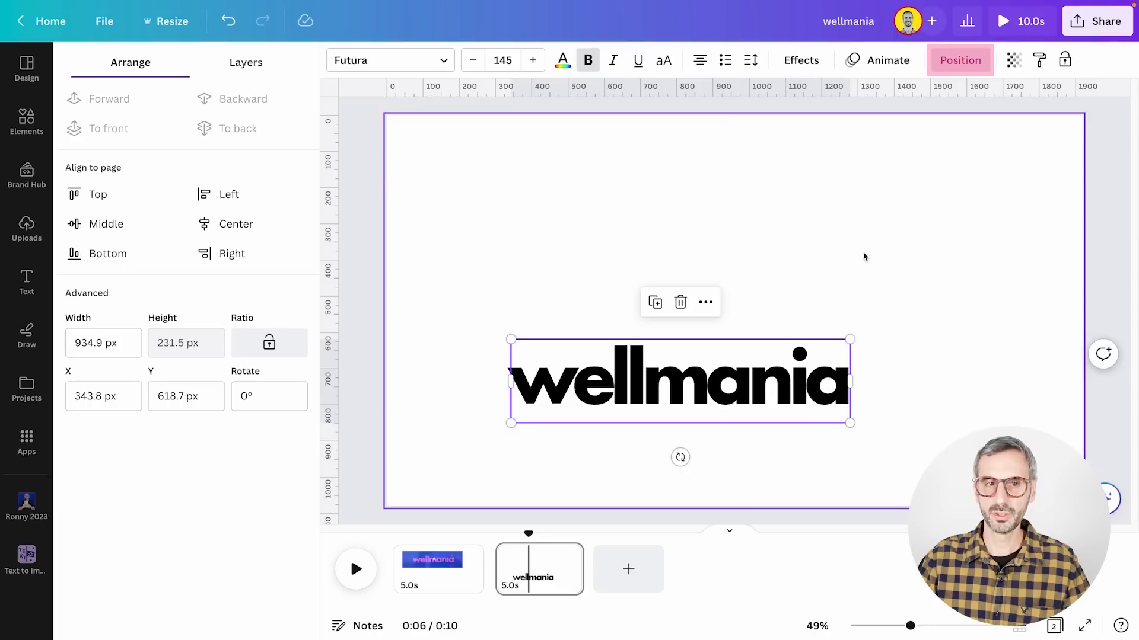
pyautogui.click(236, 224)
pyautogui.click(153, 228)
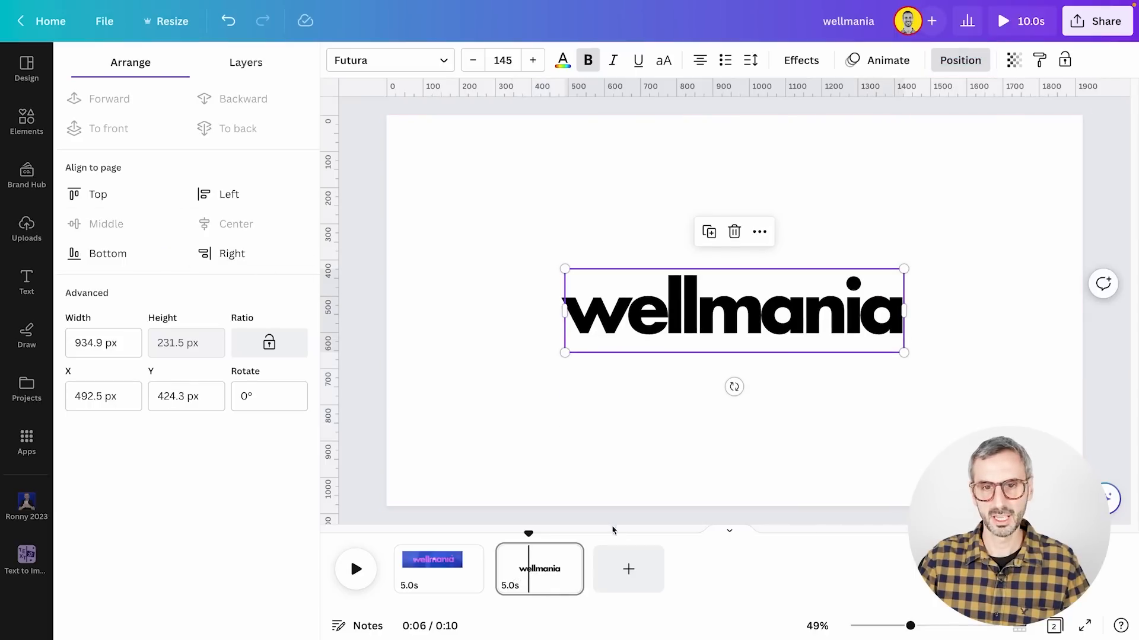
pyautogui.click(630, 438)
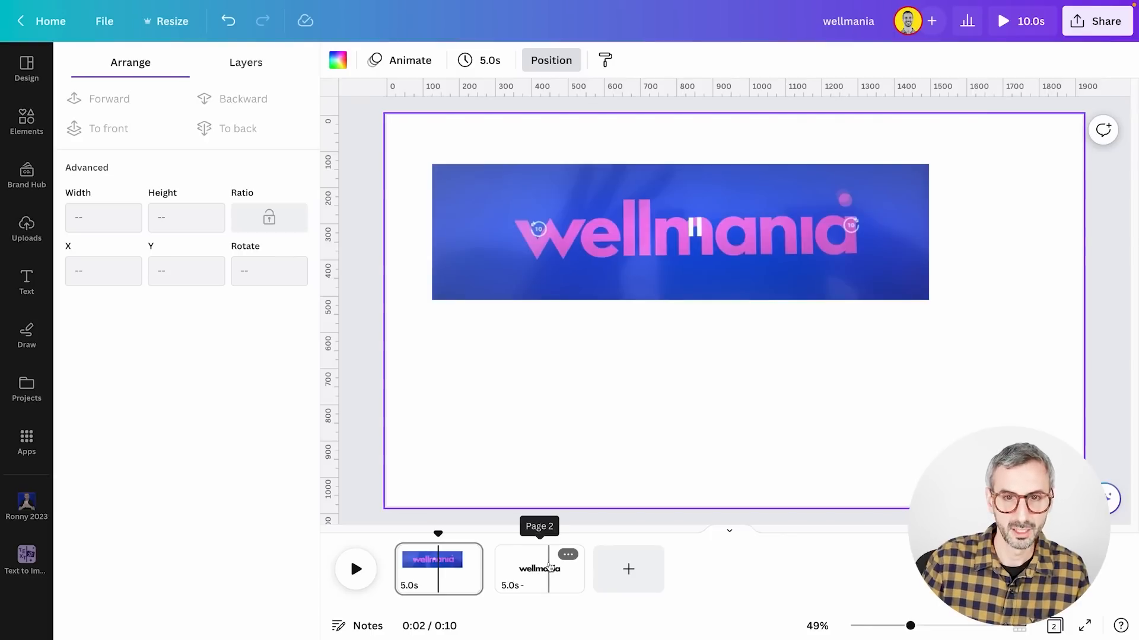
# Step: Copy the logo screenshot to the second page, shrink it and place it in the page's lower-right corner
pyautogui.click(604, 238)
pyautogui.click(569, 566)
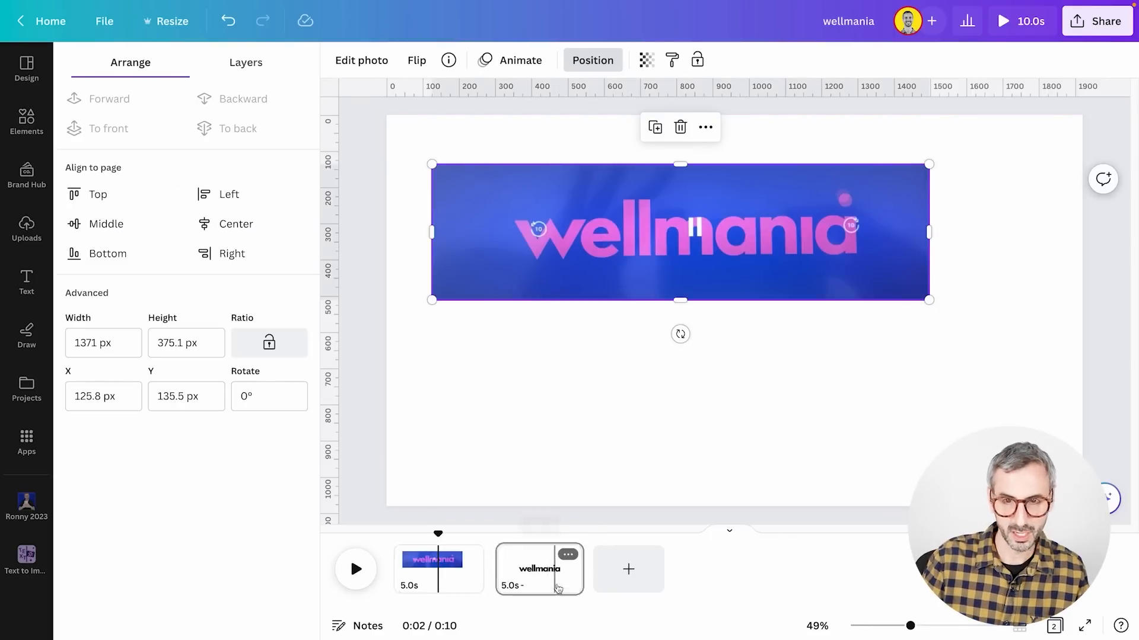
pyautogui.hotkey('ctrl', 'v')
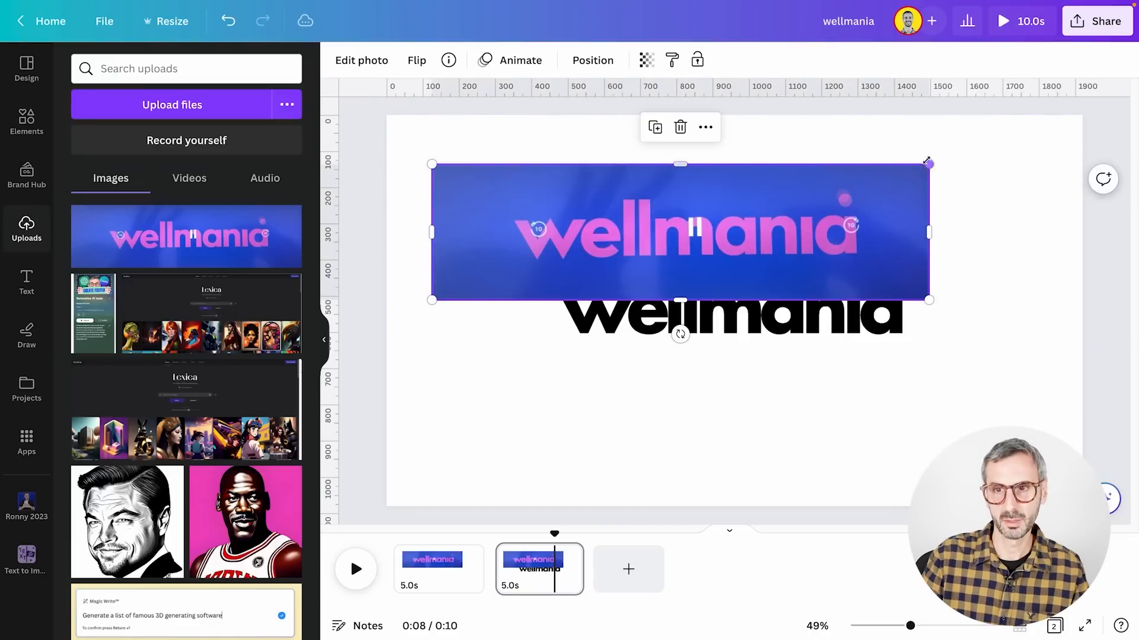
pyautogui.moveTo(928, 164); pyautogui.dragTo(761, 210)
pyautogui.moveTo(608, 295); pyautogui.dragTo(936, 477)
# Step: Color the wellmania text pink #E673DF by sampling the lettering in the logo screenshot
pyautogui.click(754, 288)
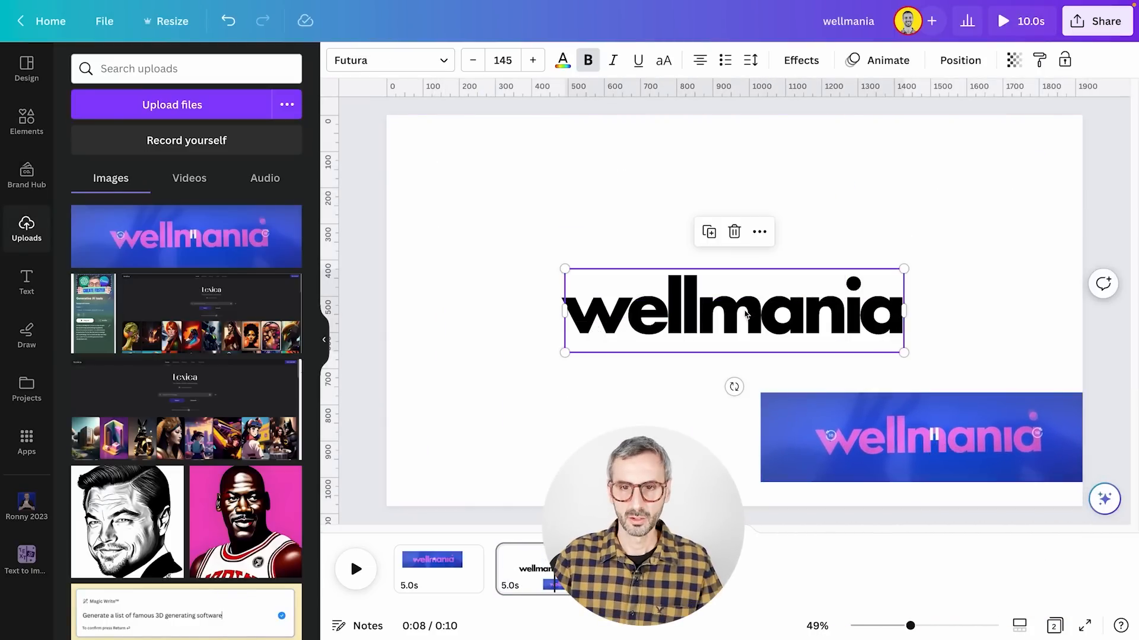
pyautogui.click(562, 60)
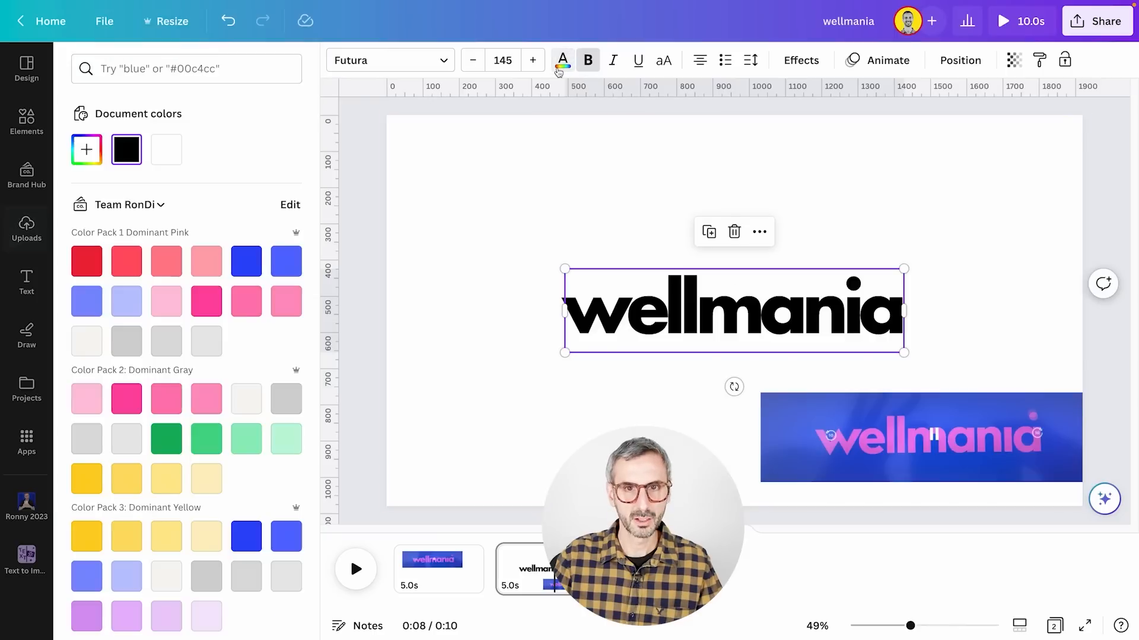
pyautogui.click(86, 155)
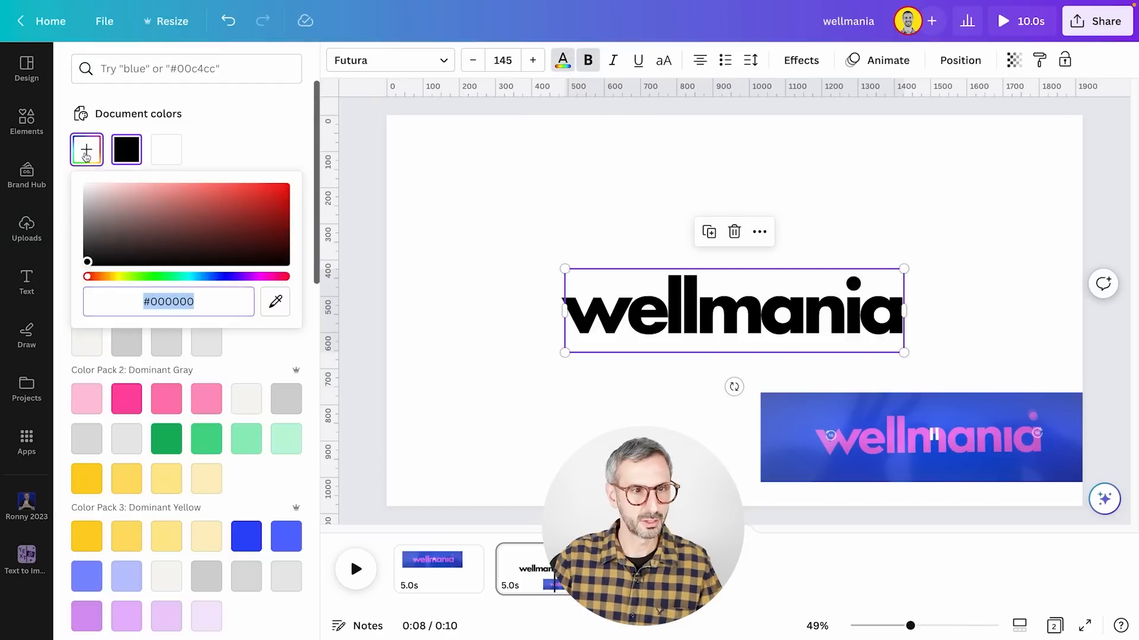
pyautogui.click(278, 304)
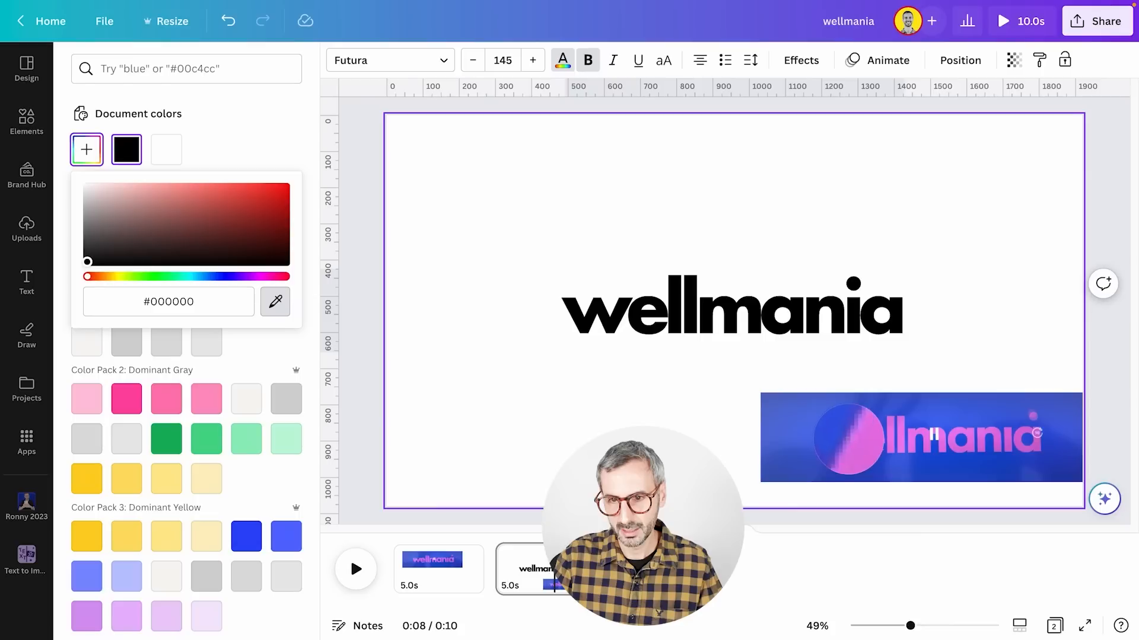
pyautogui.click(851, 440)
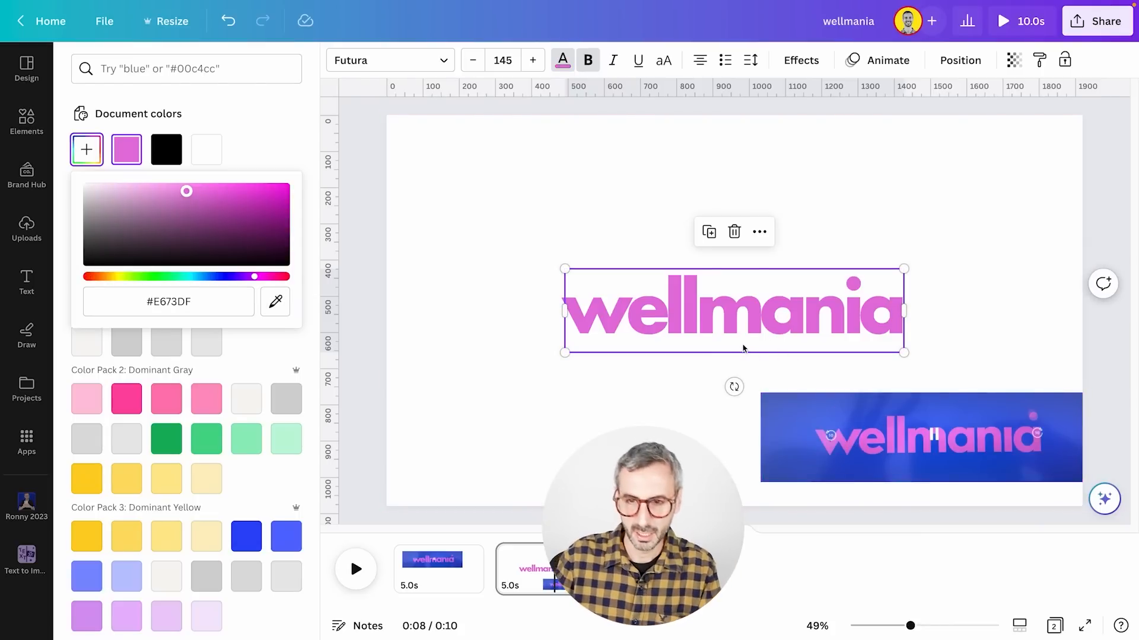
# Step: Set the second page's background to blue #5474DE sampled from the logo screenshot, and delete the screenshot from that page
pyautogui.click(704, 402)
pyautogui.click(785, 425)
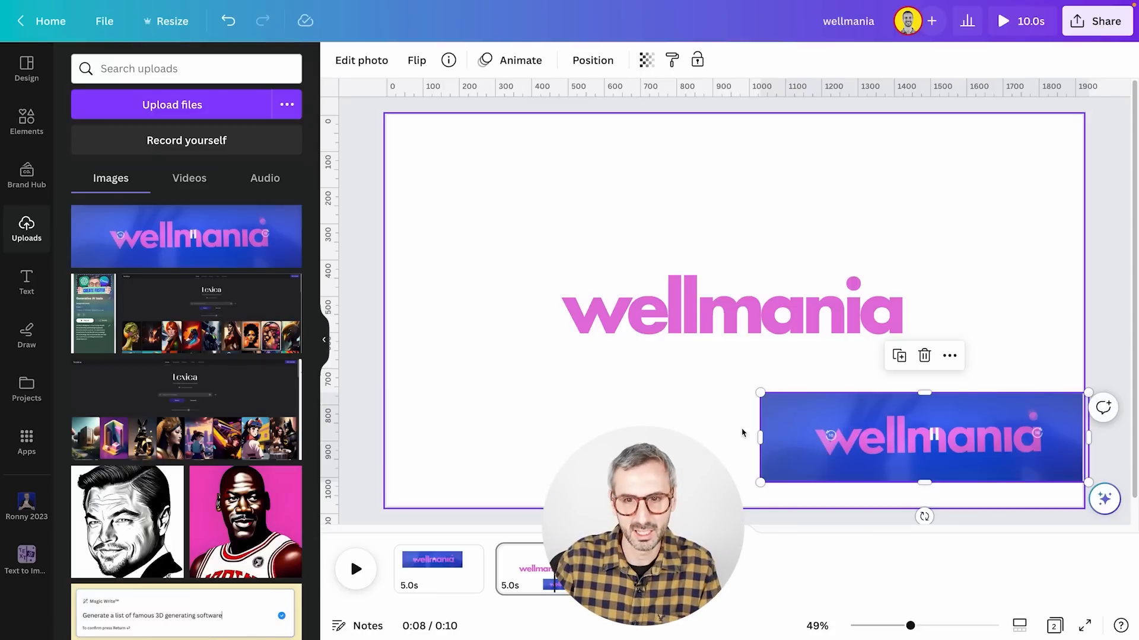
pyautogui.click(482, 404)
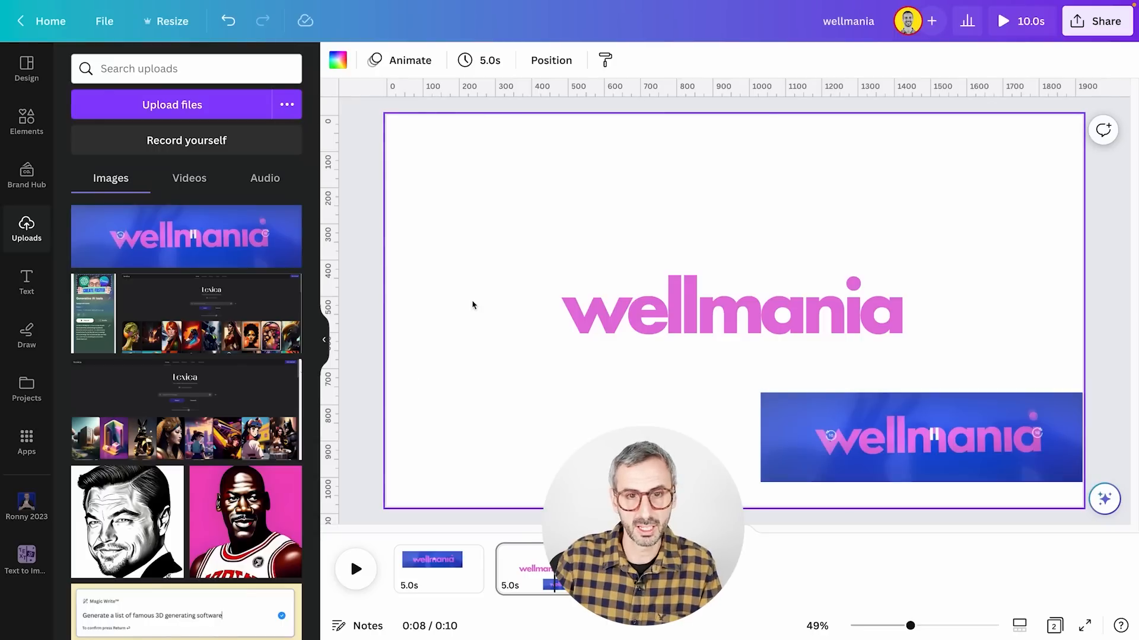
pyautogui.click(337, 60)
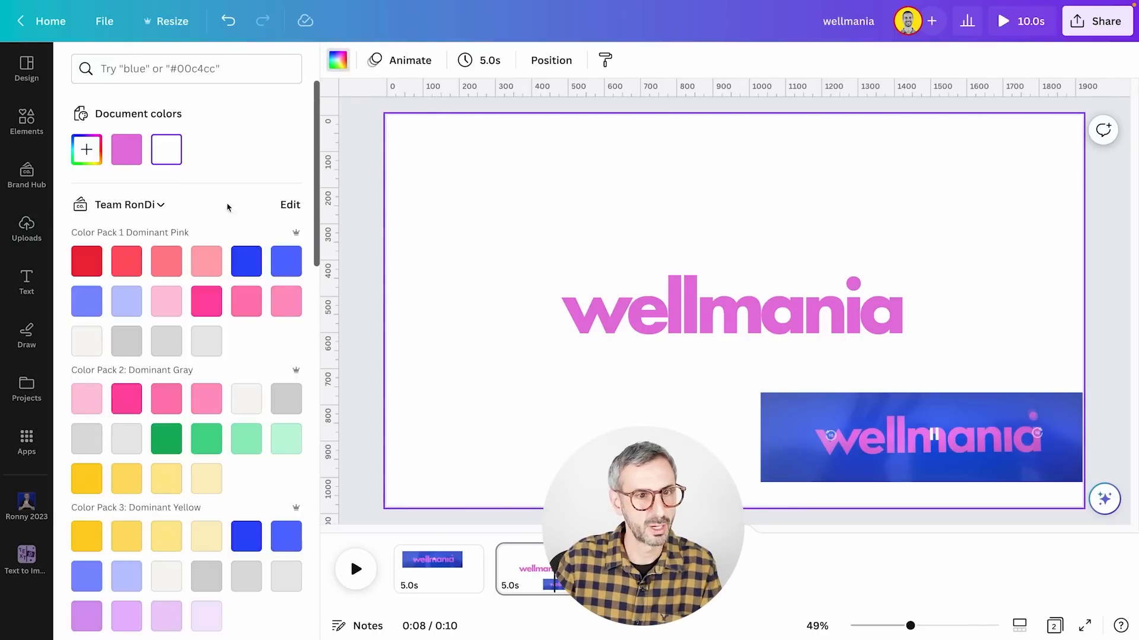
pyautogui.click(87, 149)
pyautogui.click(275, 337)
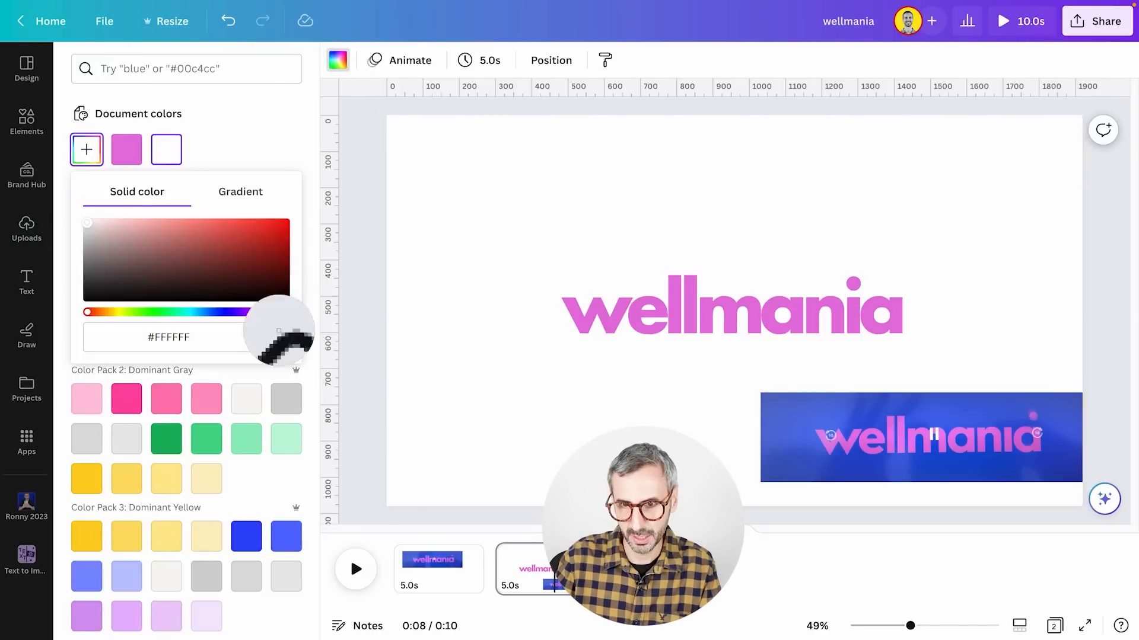
pyautogui.click(795, 425)
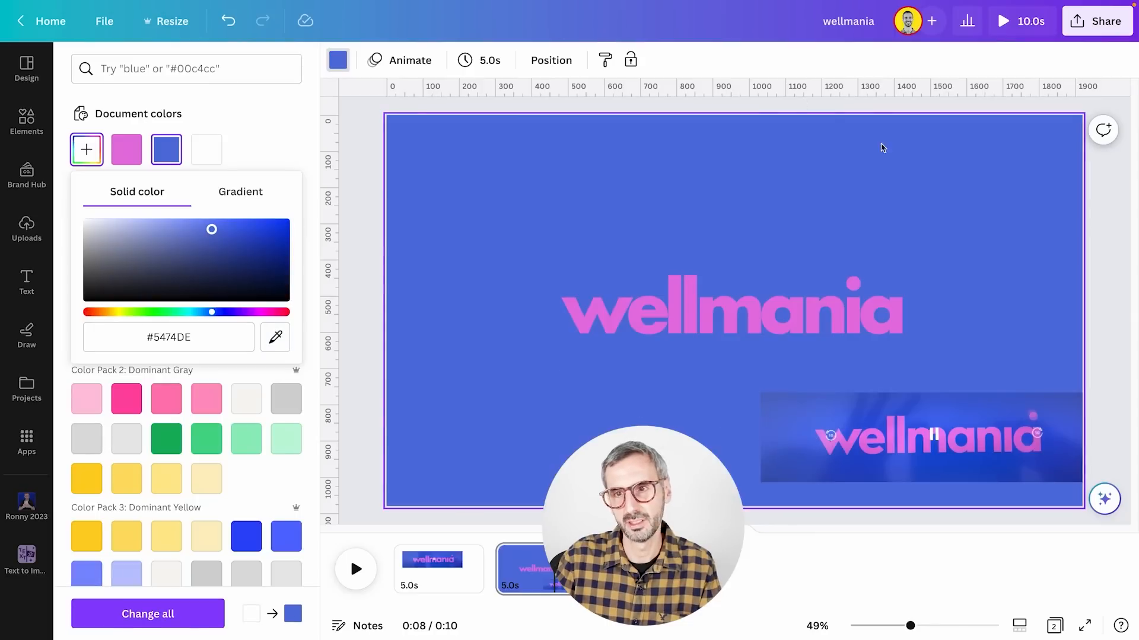
pyautogui.click(860, 445)
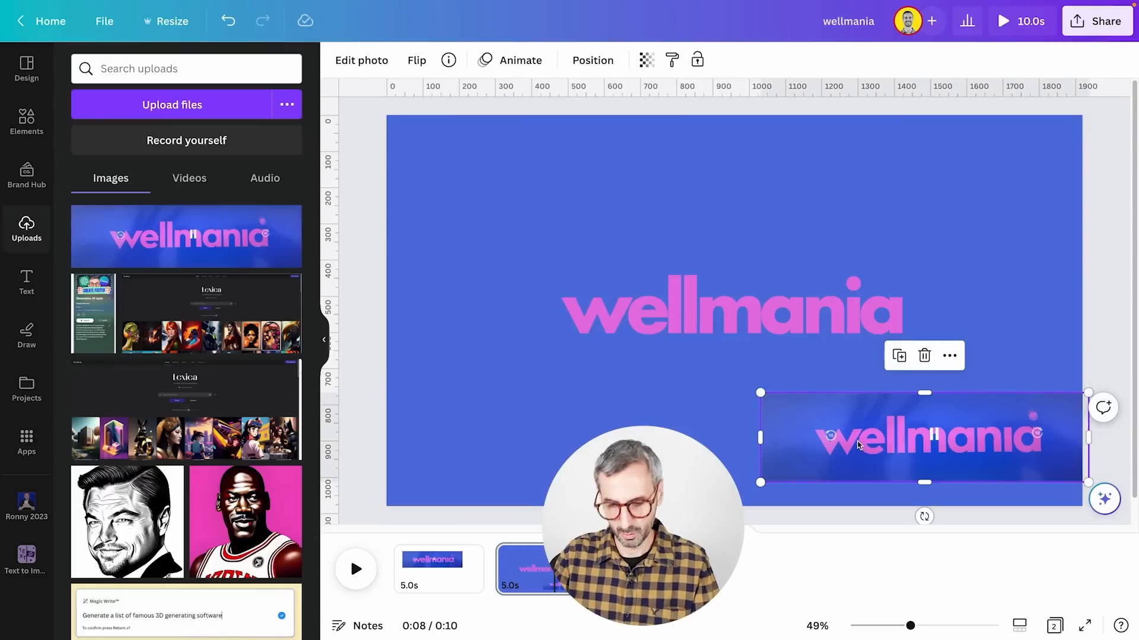
pyautogui.press('Delete')
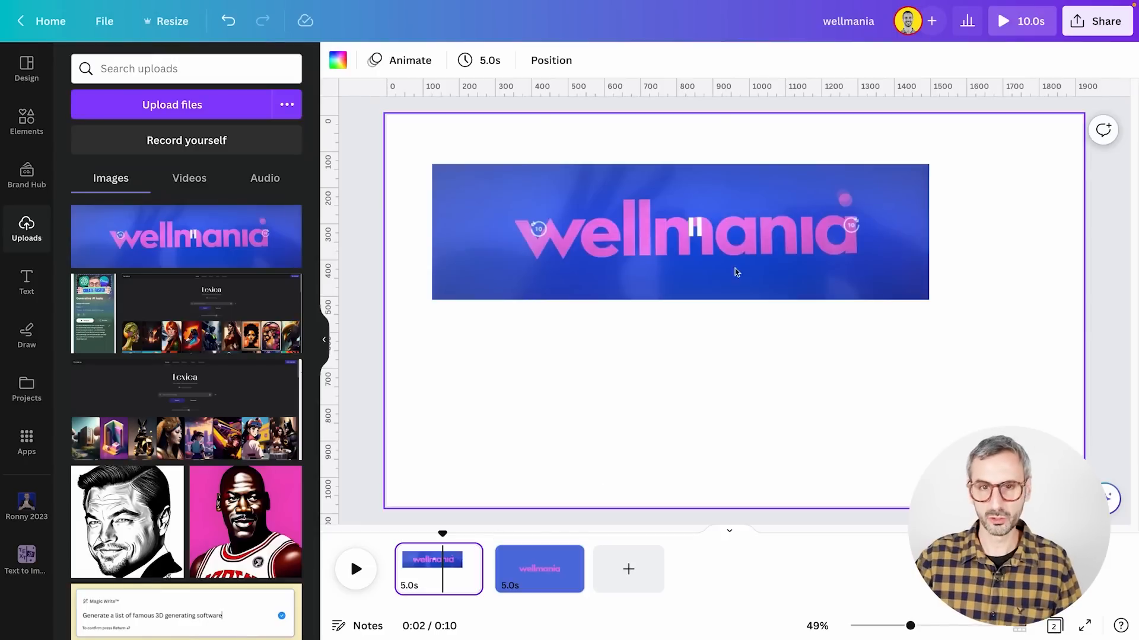
# Step: On the first page, shift the logo screenshot slightly up and right and add the uploaded 6.3 s video of the tablet
pyautogui.click(731, 220)
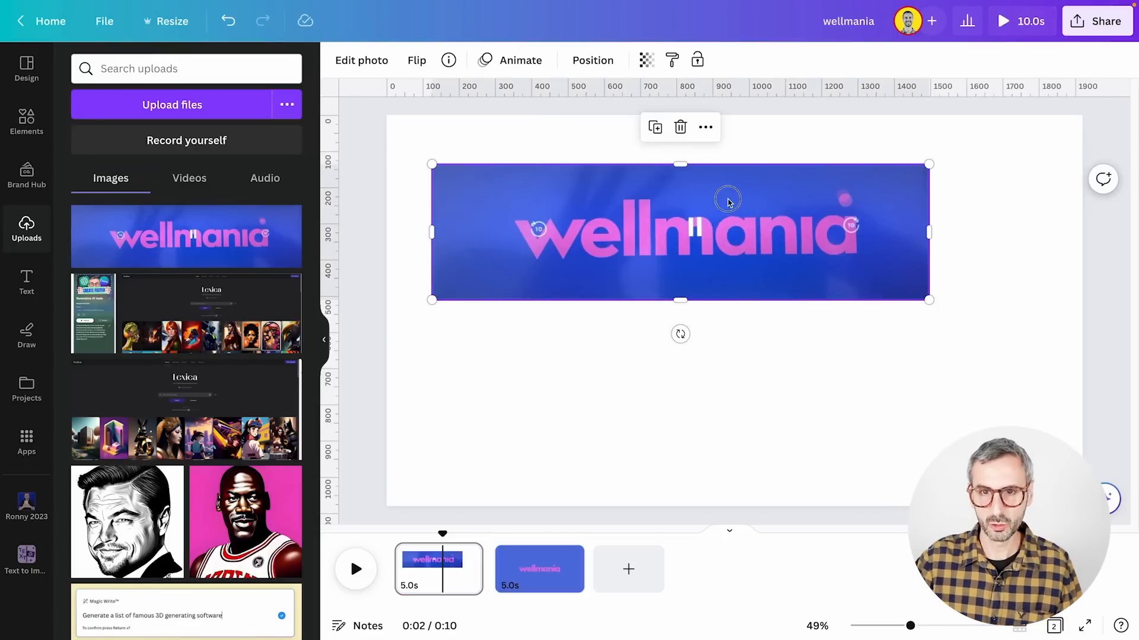
pyautogui.moveTo(729, 202); pyautogui.dragTo(757, 181)
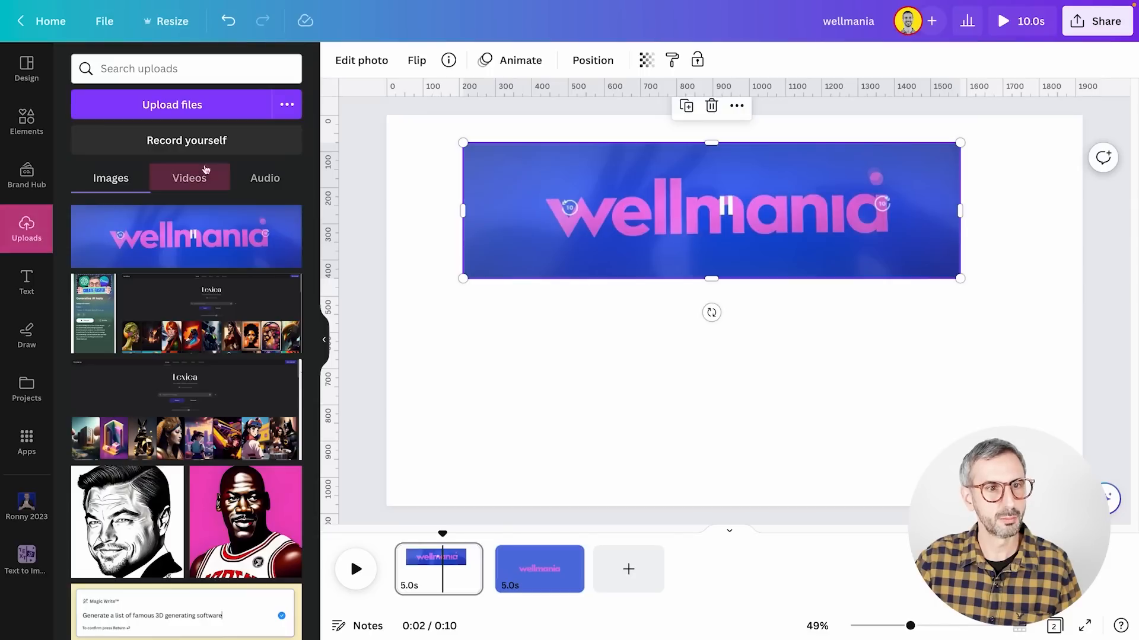
pyautogui.click(192, 181)
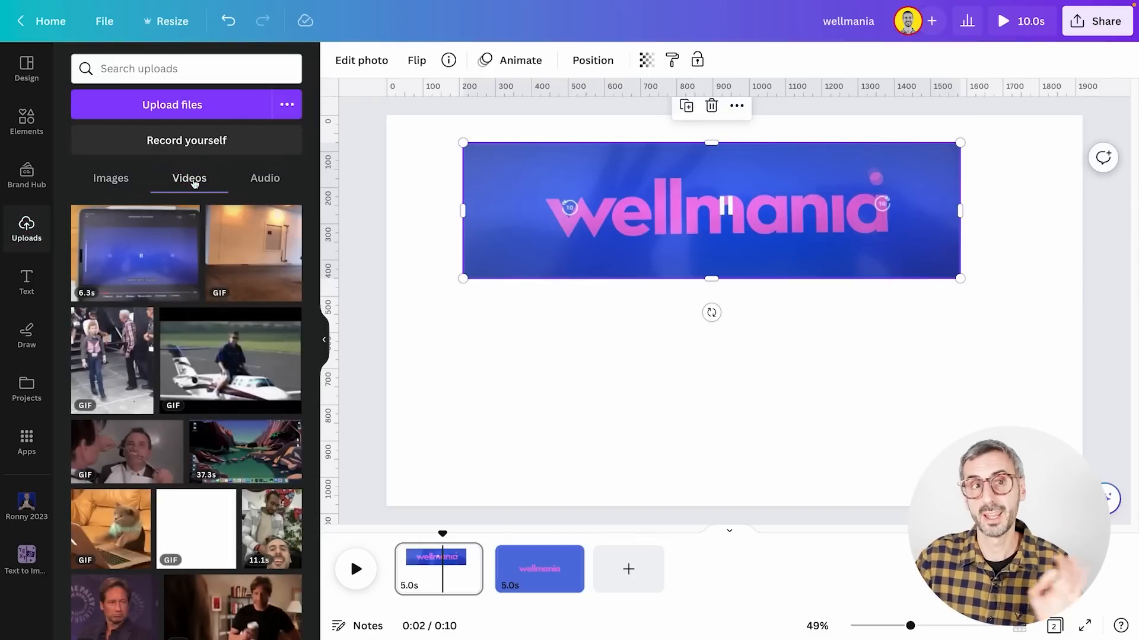
pyautogui.click(175, 247)
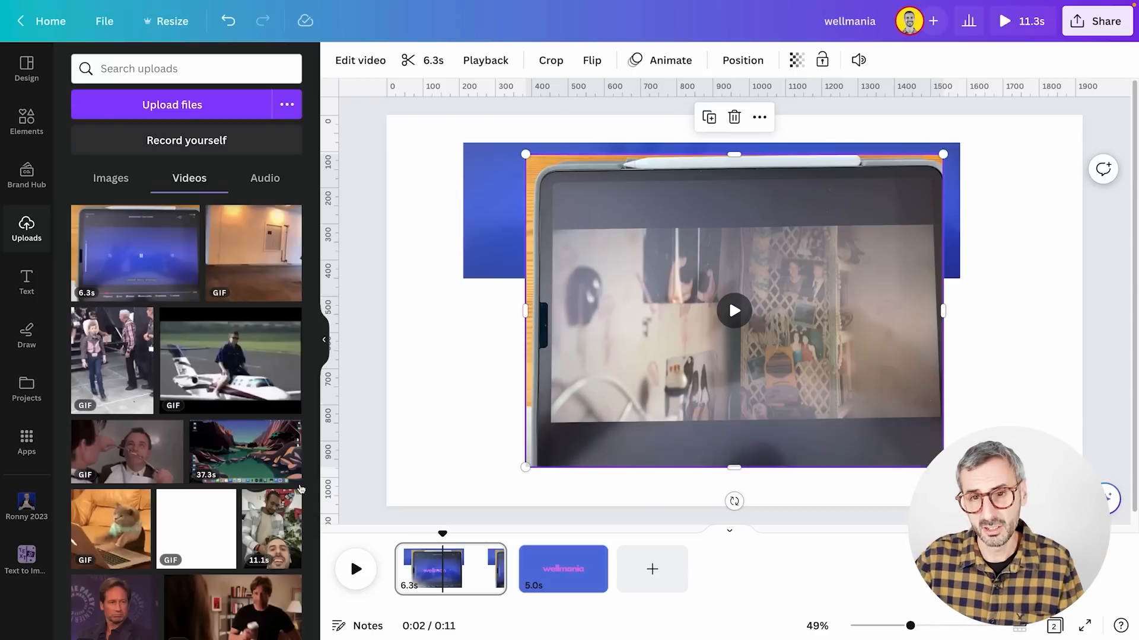
# Step: Play the tablet video and scrub to 5.1 s to examine how the logo's dot is animated
pyautogui.click(735, 311)
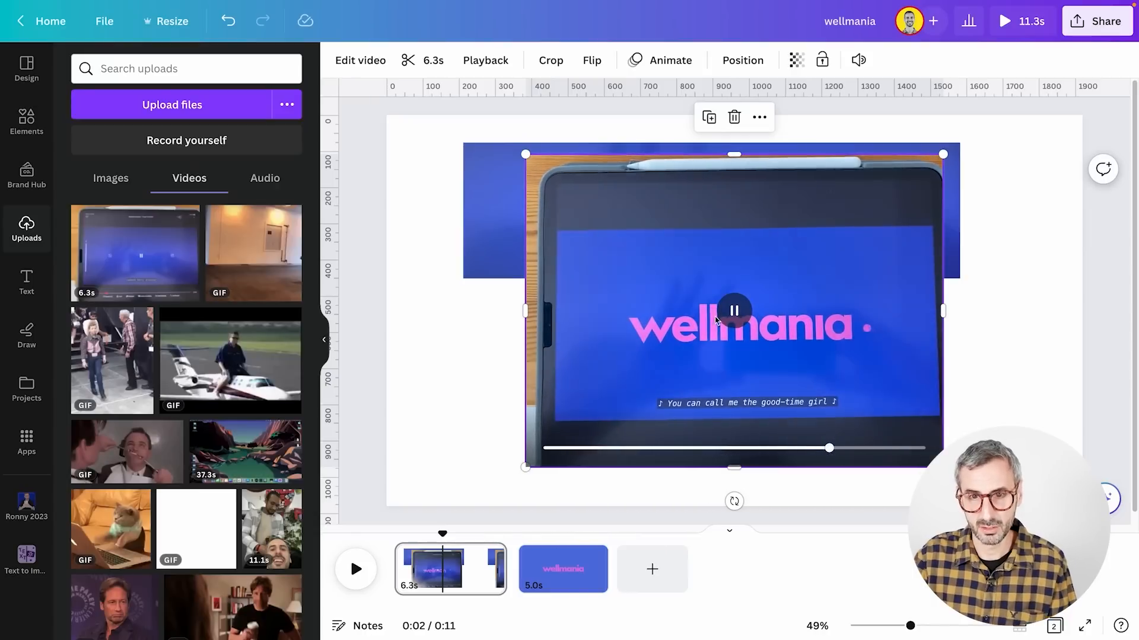
pyautogui.moveTo(891, 450); pyautogui.dragTo(850, 370)
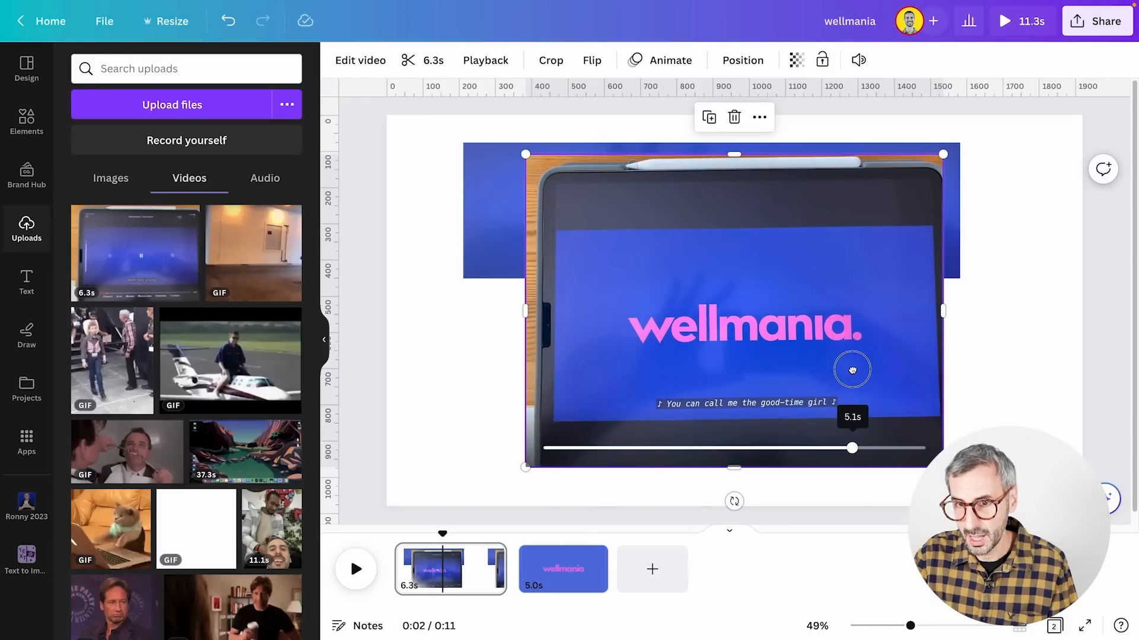
# Step: Switch to the second page, look at the view settings, and add a vertical ruler guide just before the w of wellmania
pyautogui.click(572, 585)
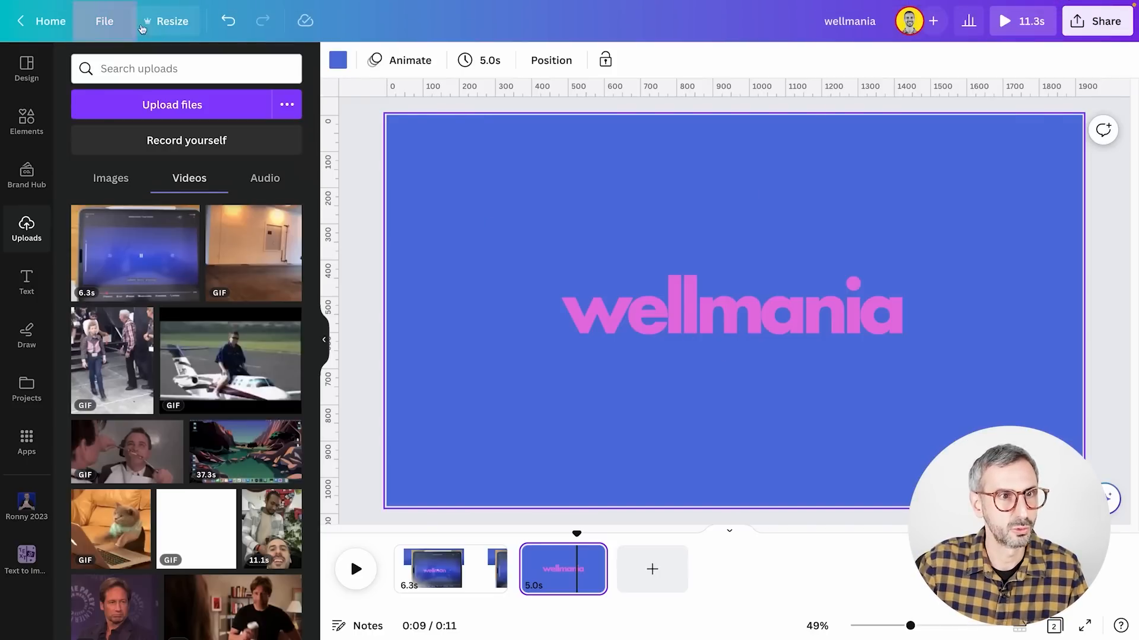
pyautogui.click(105, 22)
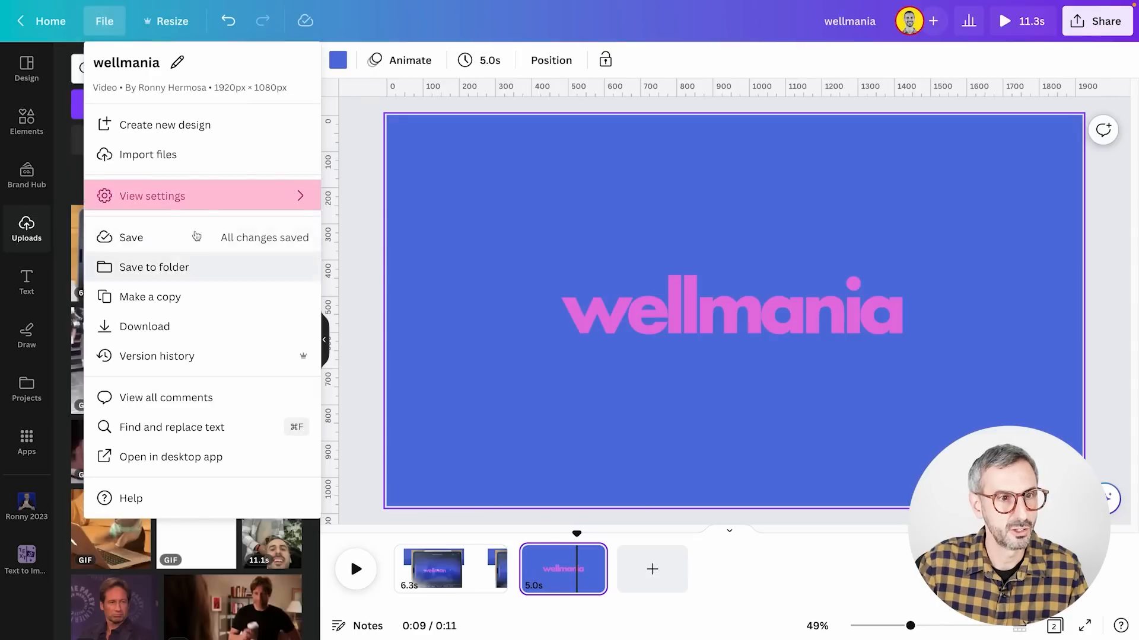
pyautogui.click(163, 205)
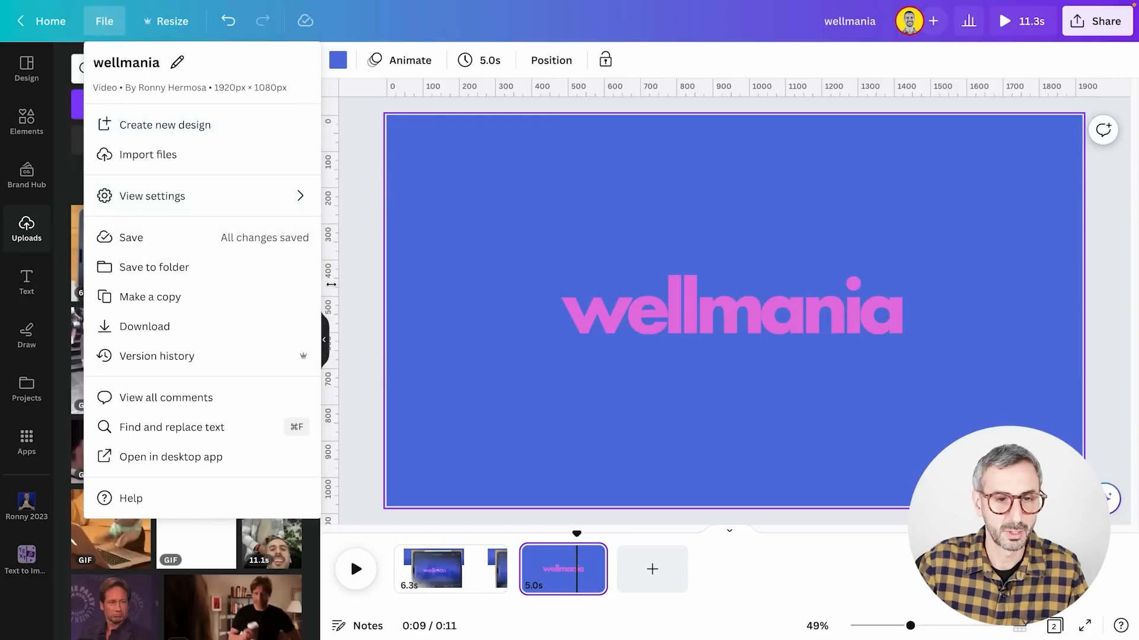
pyautogui.click(331, 284)
pyautogui.moveTo(331, 284); pyautogui.dragTo(559, 323)
# Step: Collapse the uploads side panel and the page timeline to enlarge the canvas workspace
pyautogui.click(325, 339)
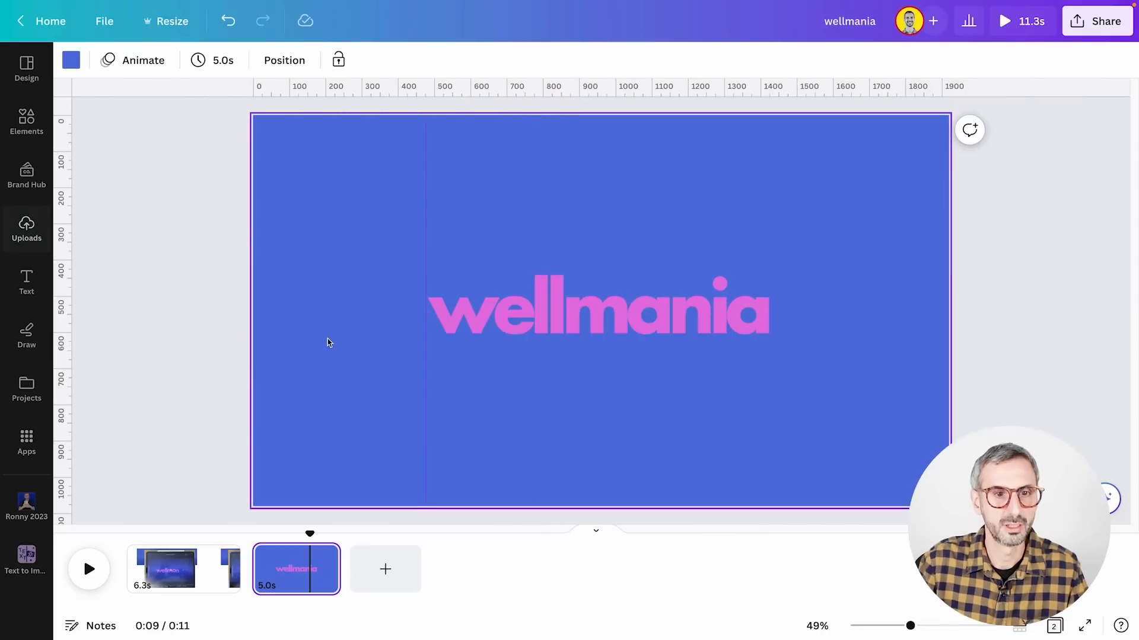
pyautogui.moveTo(910, 626); pyautogui.dragTo(940, 626)
pyautogui.click(596, 531)
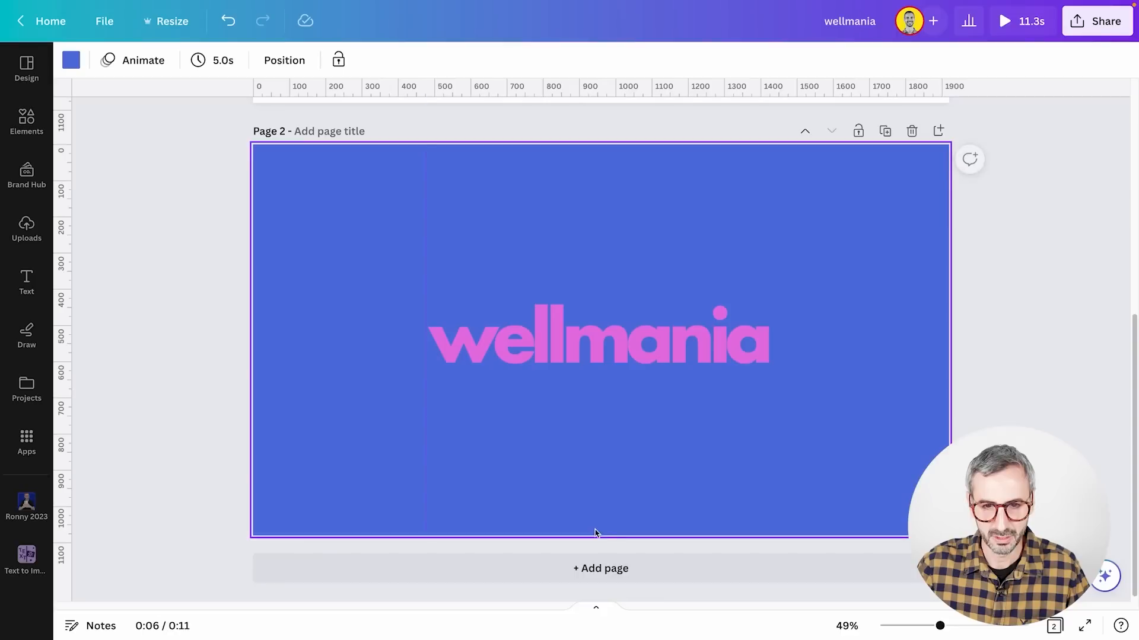
# Step: Align the vertical guide exactly with the left edge of the w
pyautogui.moveTo(424, 242); pyautogui.dragTo(425, 241)
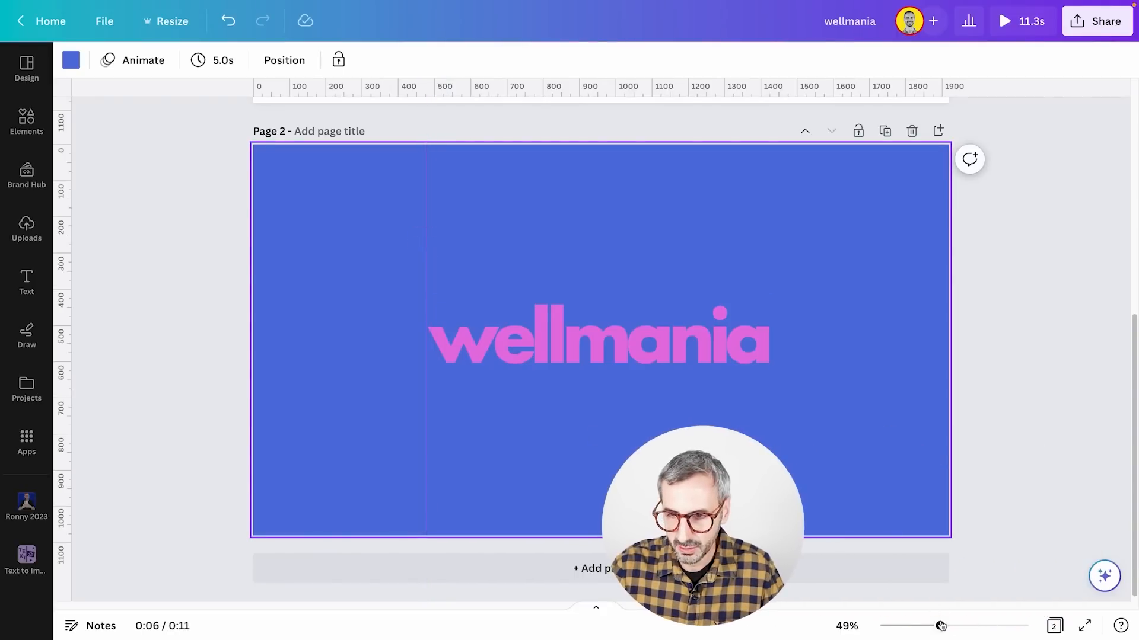
pyautogui.moveTo(941, 627); pyautogui.dragTo(979, 627)
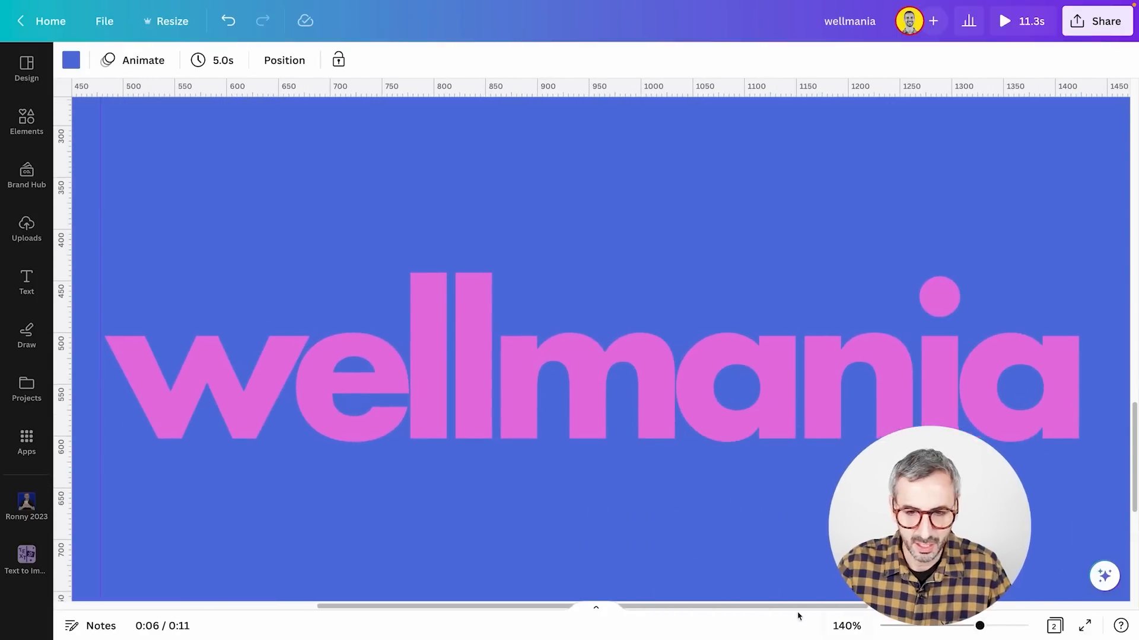
pyautogui.moveTo(789, 607); pyautogui.dragTo(600, 575)
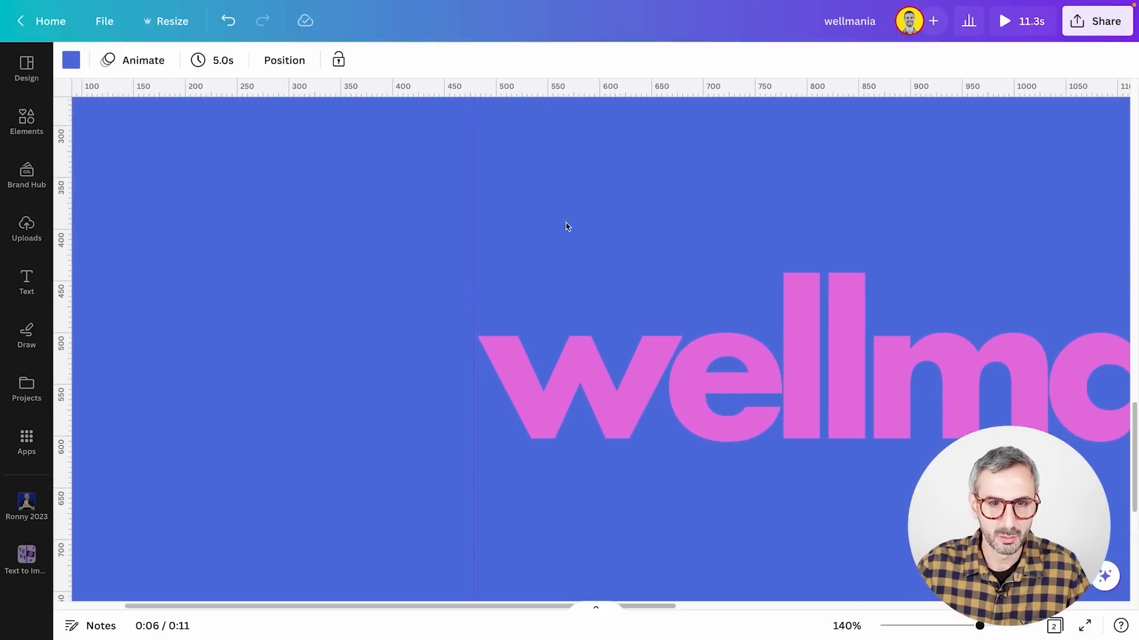
pyautogui.moveTo(980, 626); pyautogui.dragTo(1017, 626)
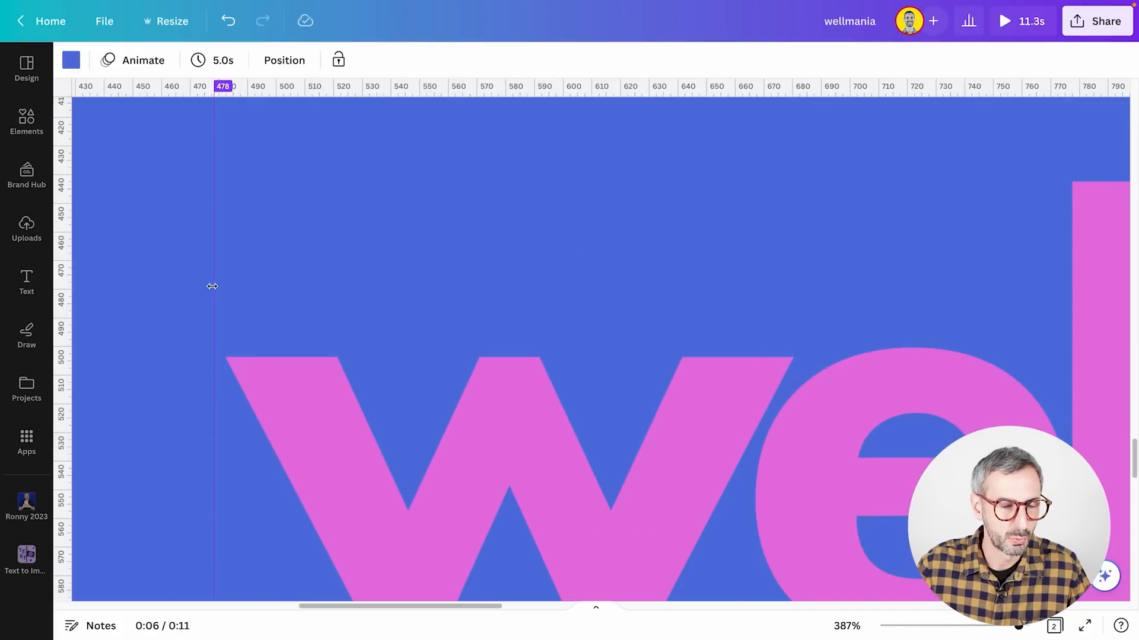
pyautogui.moveTo(213, 287); pyautogui.dragTo(226, 291)
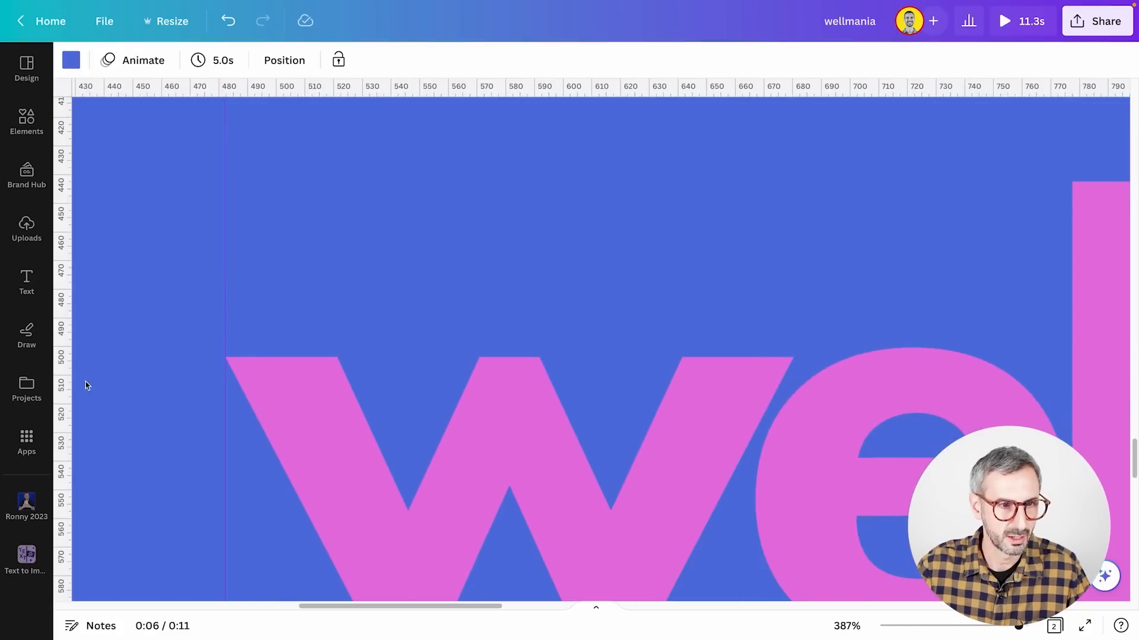
# Step: Add vertical guides at the left edges of the e, the first l (778), the second l (821) and the m
pyautogui.moveTo(63, 391); pyautogui.dragTo(754, 467)
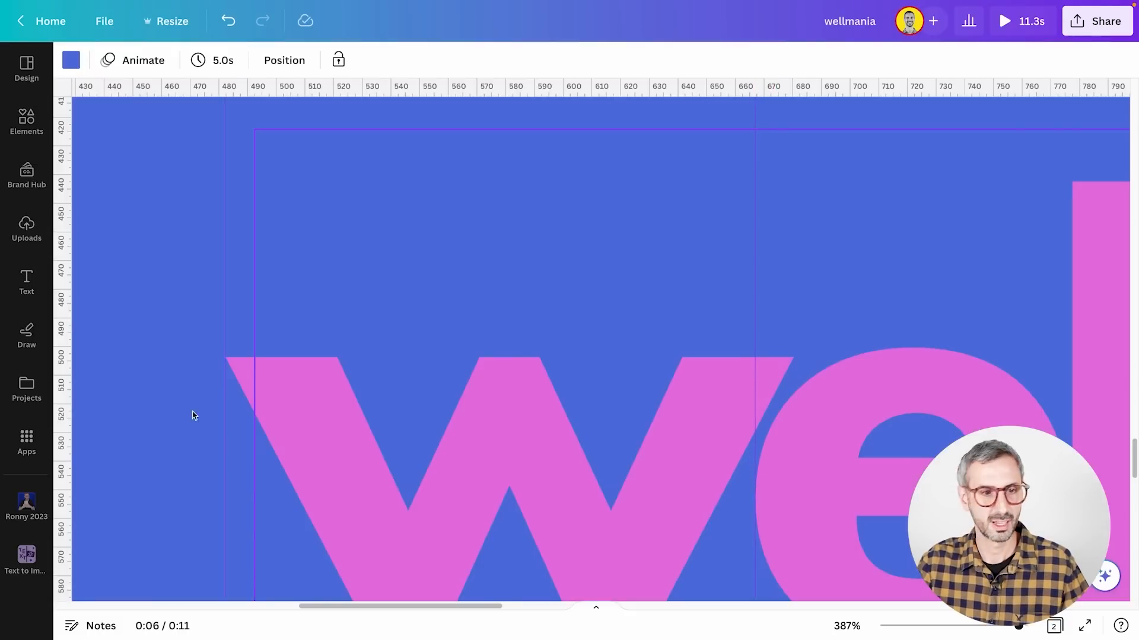
pyautogui.moveTo(63, 437); pyautogui.dragTo(1072, 547)
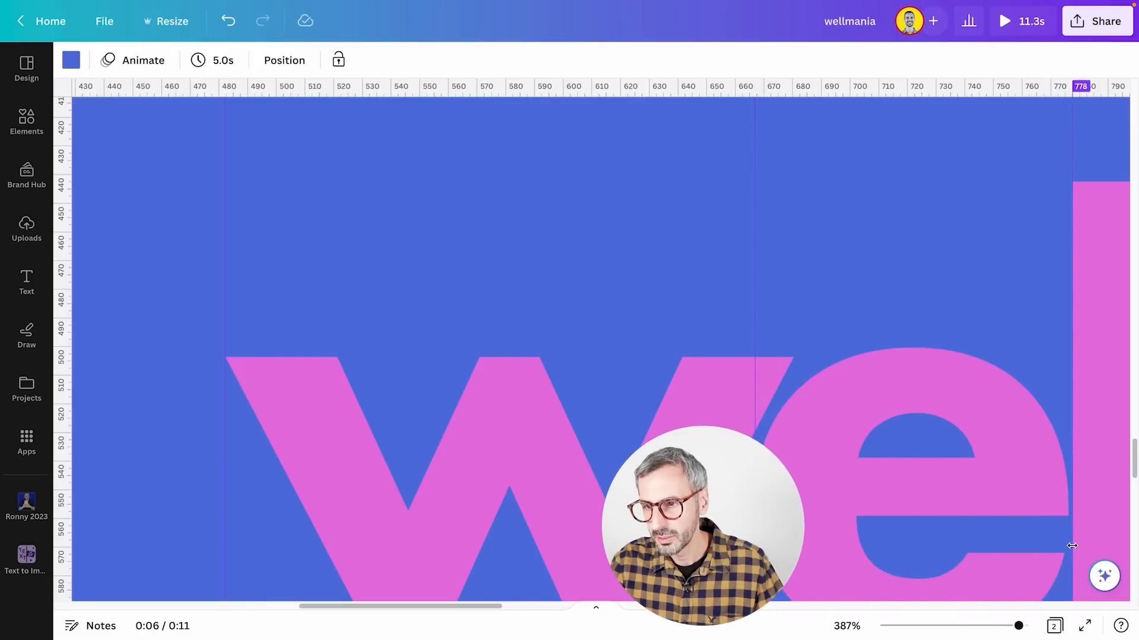
pyautogui.moveTo(466, 607); pyautogui.dragTo(594, 608)
pyautogui.moveTo(67, 481); pyautogui.dragTo(523, 477)
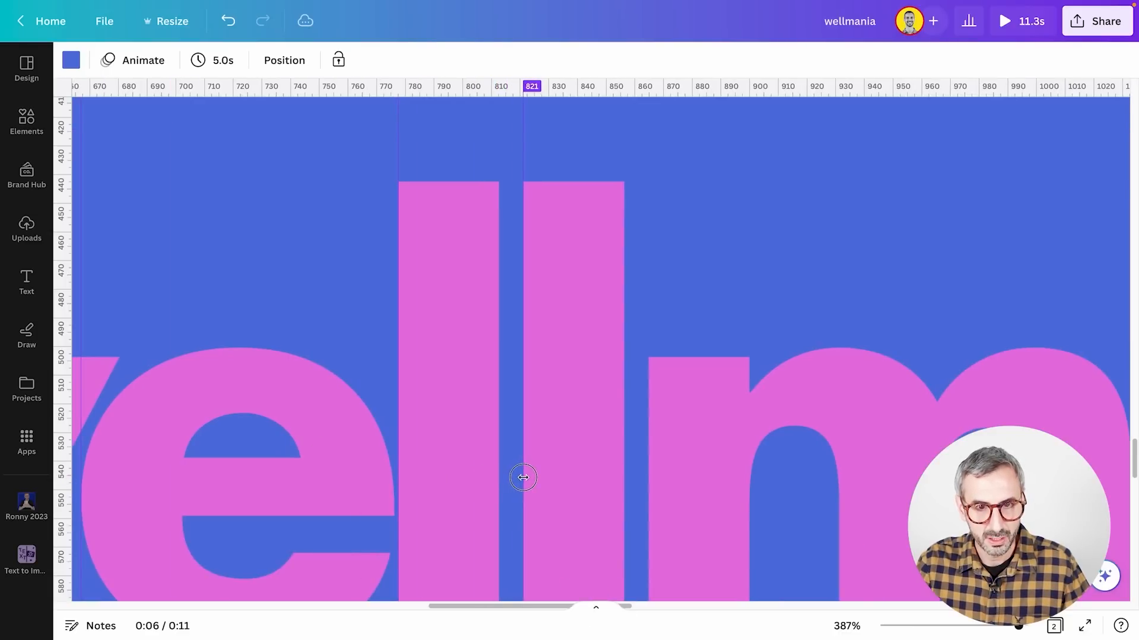
pyautogui.moveTo(65, 492); pyautogui.dragTo(648, 488)
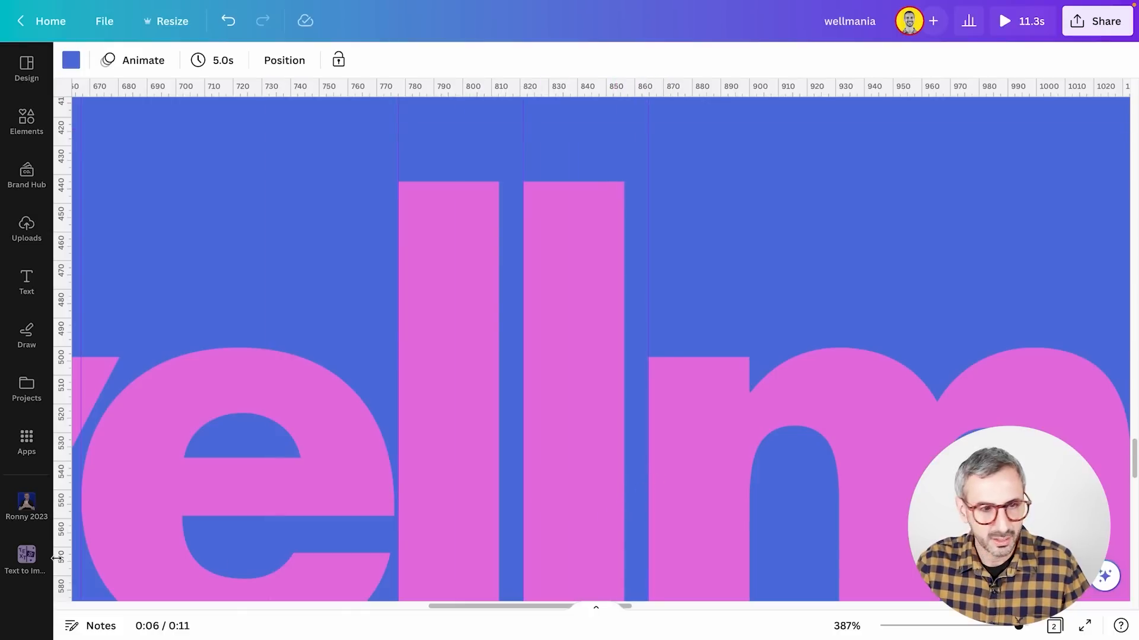
# Step: Add vertical guides at the left edges of the first a, the n, and the stem of the i
pyautogui.moveTo(477, 608); pyautogui.dragTo(574, 611)
pyautogui.moveTo(57, 353); pyautogui.dragTo(615, 426)
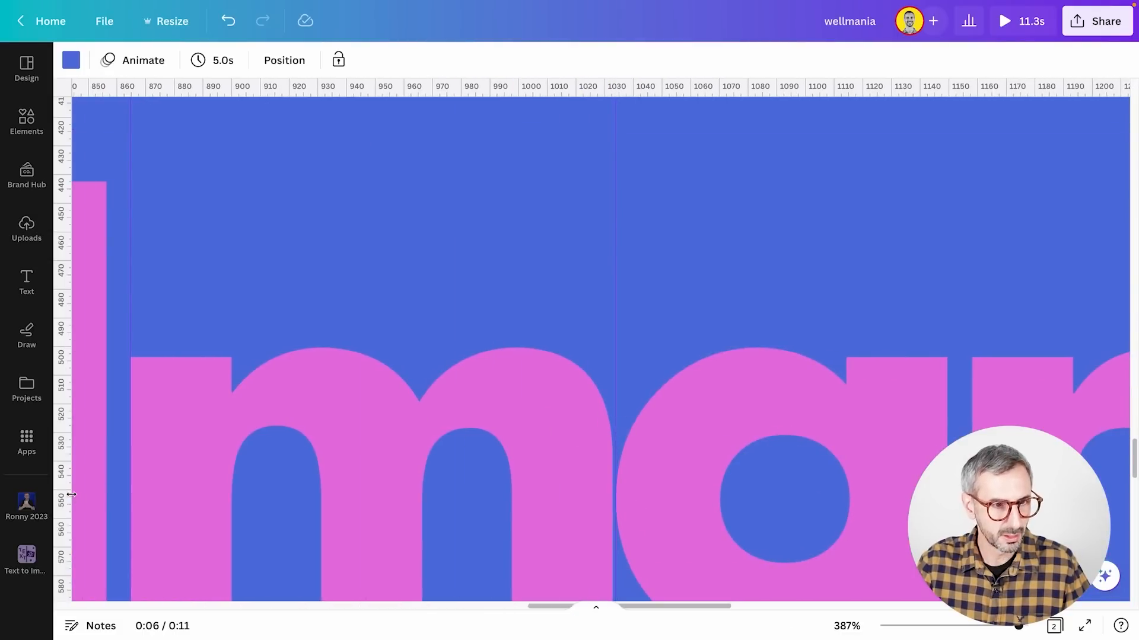
pyautogui.moveTo(62, 498); pyautogui.dragTo(971, 528)
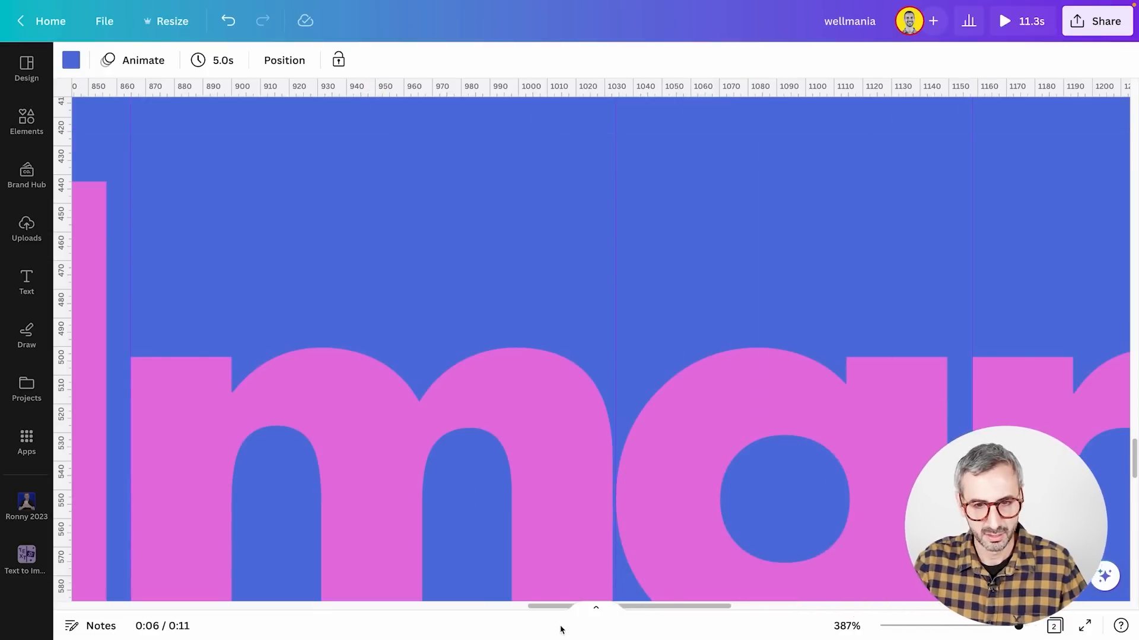
pyautogui.moveTo(697, 604); pyautogui.dragTo(823, 606)
pyautogui.moveTo(64, 465); pyautogui.dragTo(586, 480)
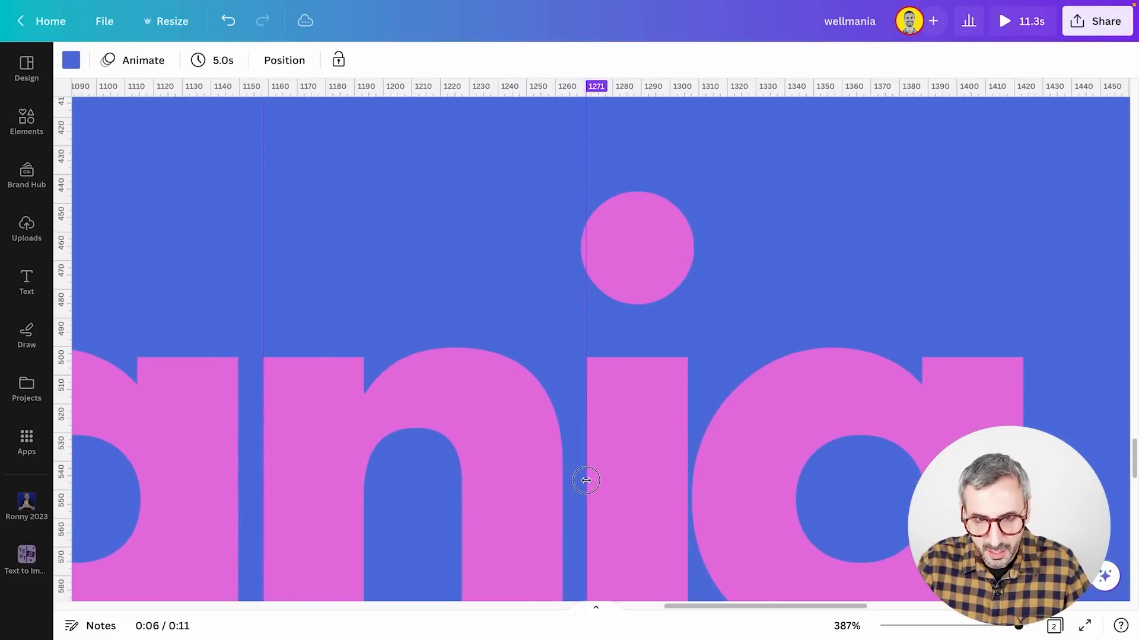
pyautogui.moveTo(586, 493); pyautogui.dragTo(586, 493)
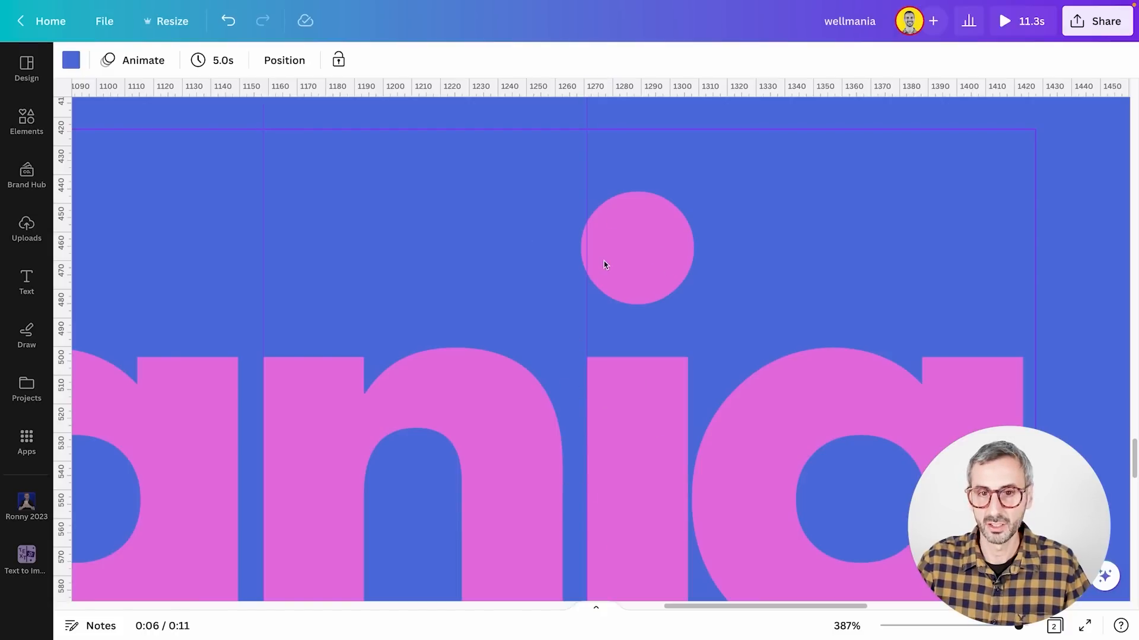
# Step: Add vertical guides at both sides of the i's dot, drag away an extra guide, and fine-tune the right-hand one at 1308
pyautogui.moveTo(63, 454); pyautogui.dragTo(581, 414)
pyautogui.moveTo(59, 476); pyautogui.dragTo(694, 455)
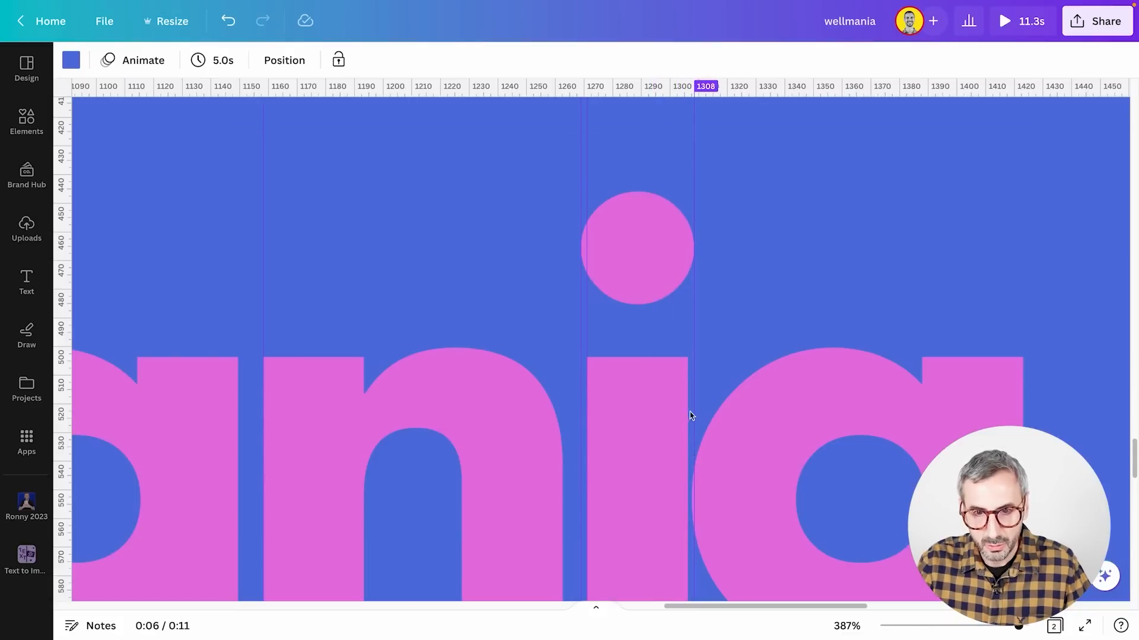
pyautogui.moveTo(60, 456); pyautogui.dragTo(691, 492)
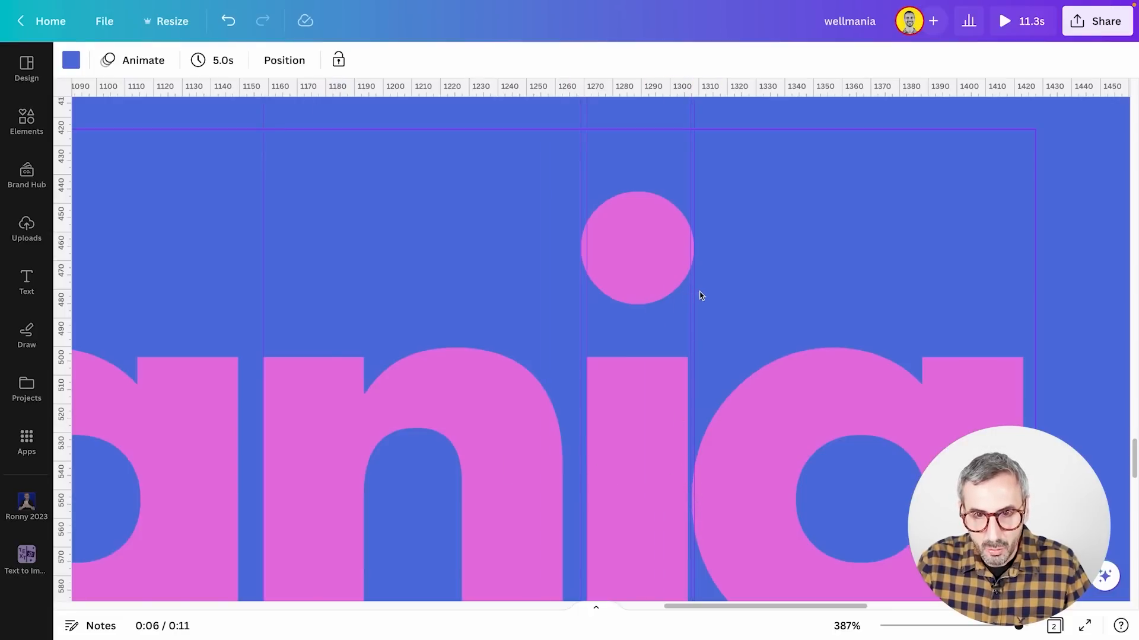
pyautogui.moveTo(692, 176); pyautogui.dragTo(61, 190)
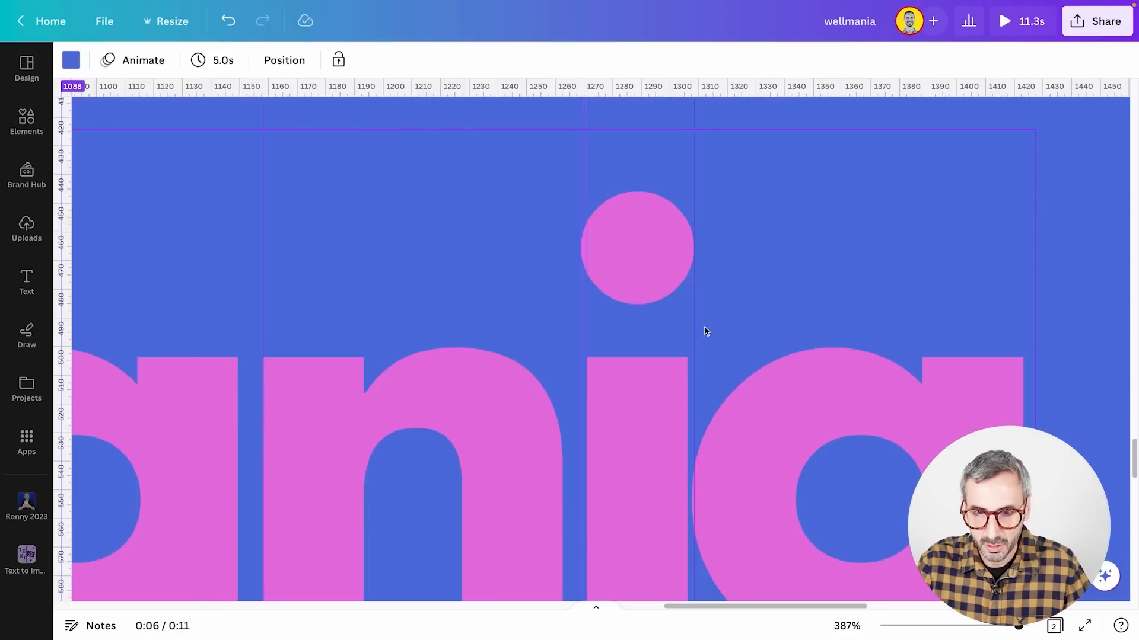
pyautogui.moveTo(694, 318); pyautogui.dragTo(693, 319)
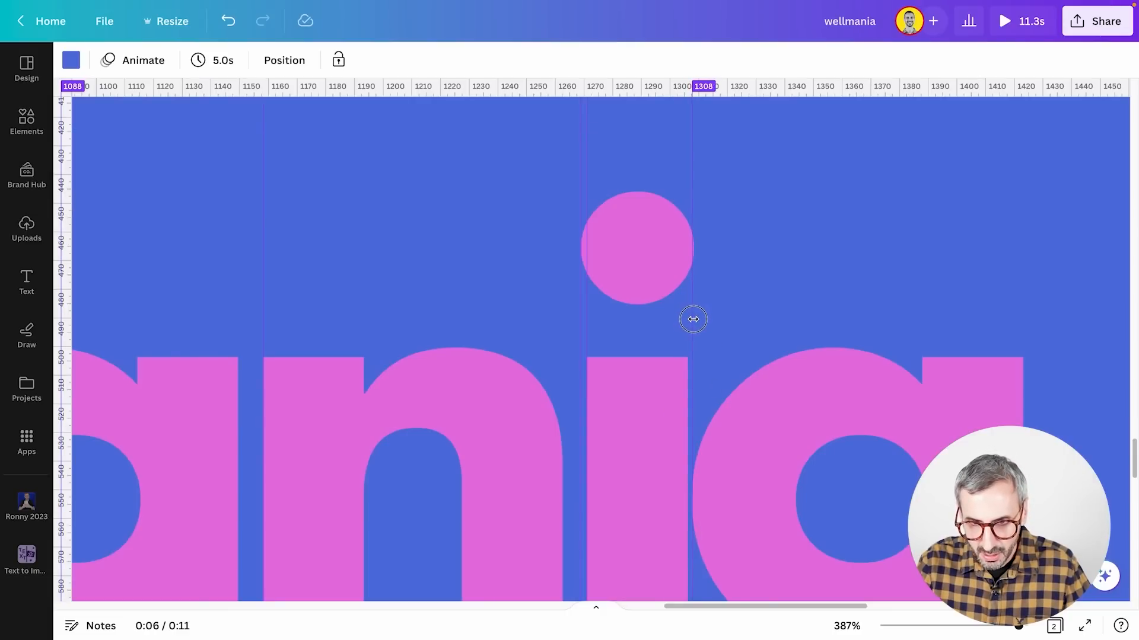
pyautogui.moveTo(692, 319); pyautogui.dragTo(693, 319)
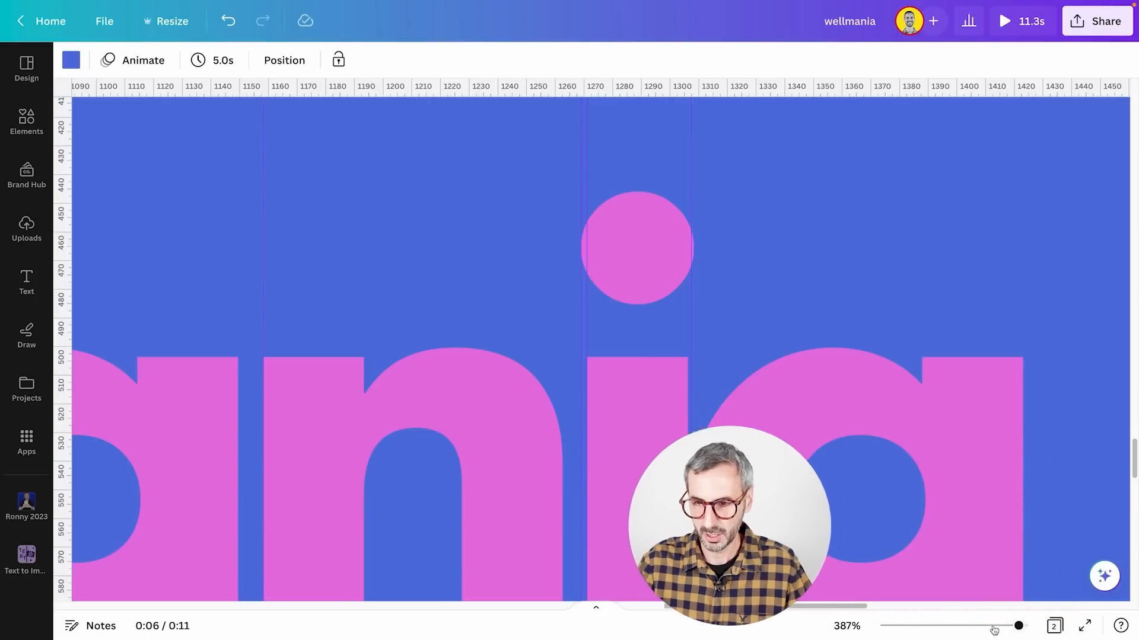
# Step: Add a horizontal guide along the lettering's flat baseline and a vertical guide at the right edge of the final a
pyautogui.moveTo(1018, 626); pyautogui.dragTo(962, 627)
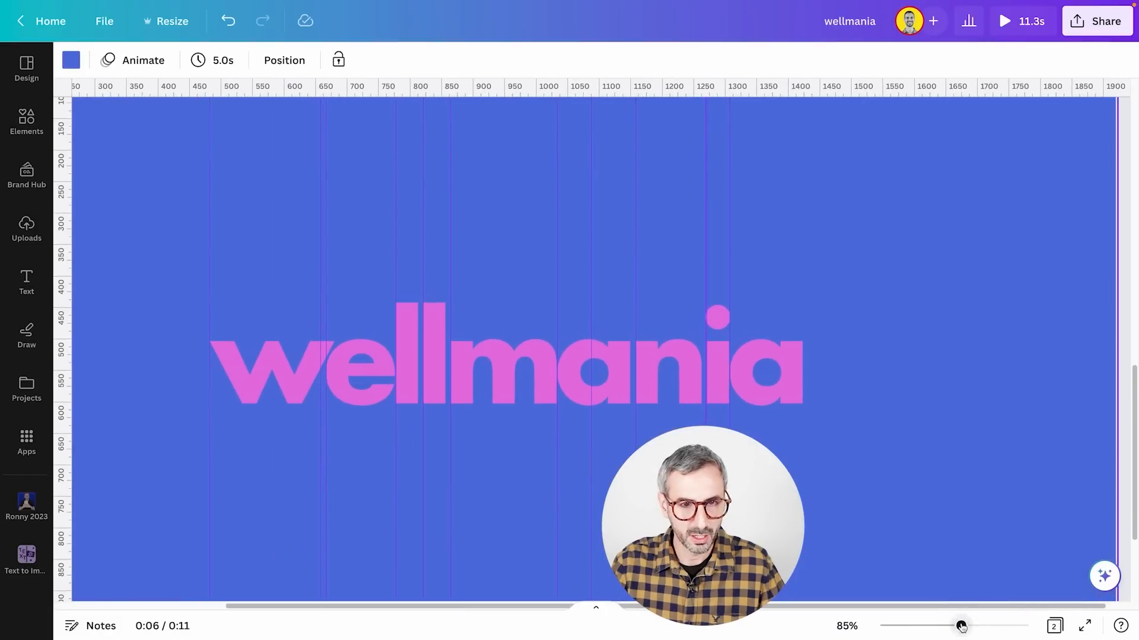
pyautogui.moveTo(652, 89); pyautogui.dragTo(655, 405)
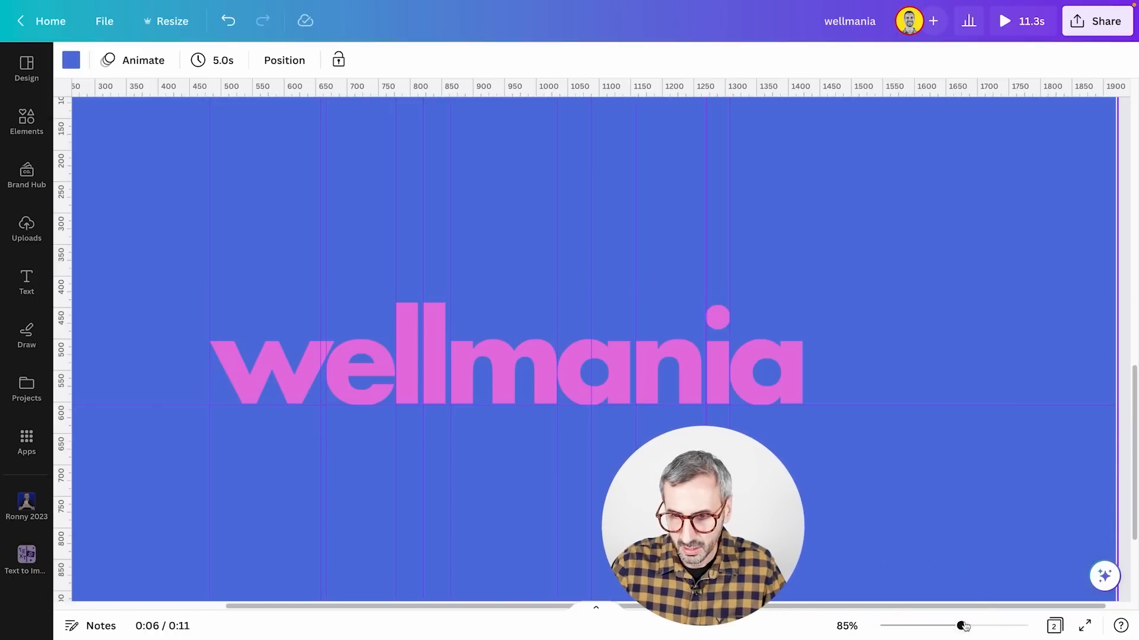
pyautogui.moveTo(961, 626); pyautogui.dragTo(999, 623)
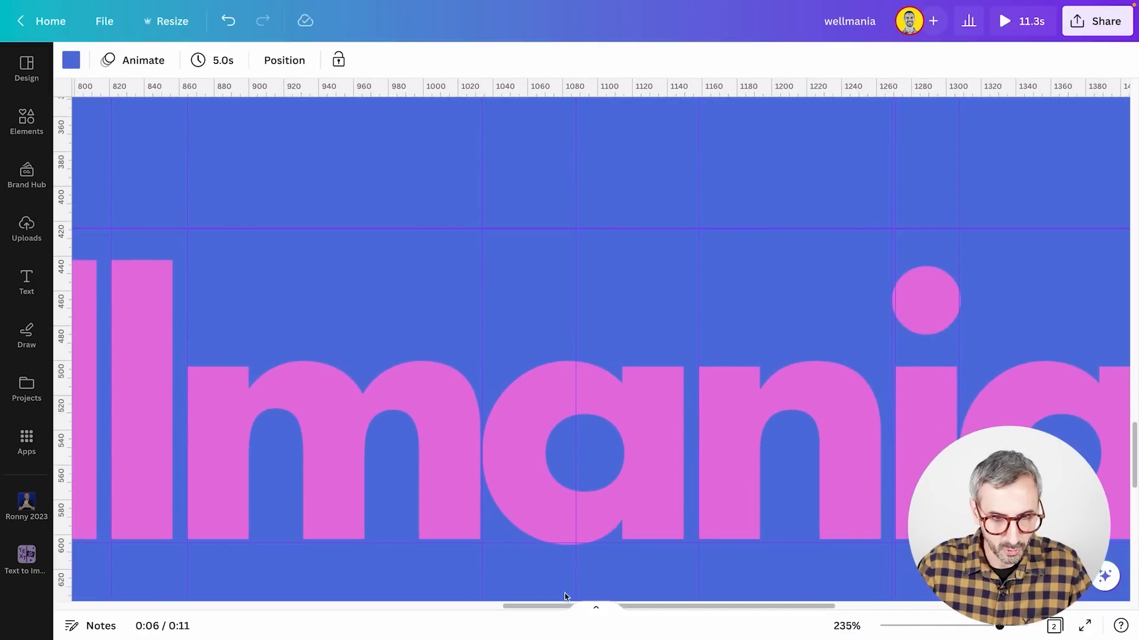
pyautogui.moveTo(549, 607); pyautogui.dragTo(366, 596)
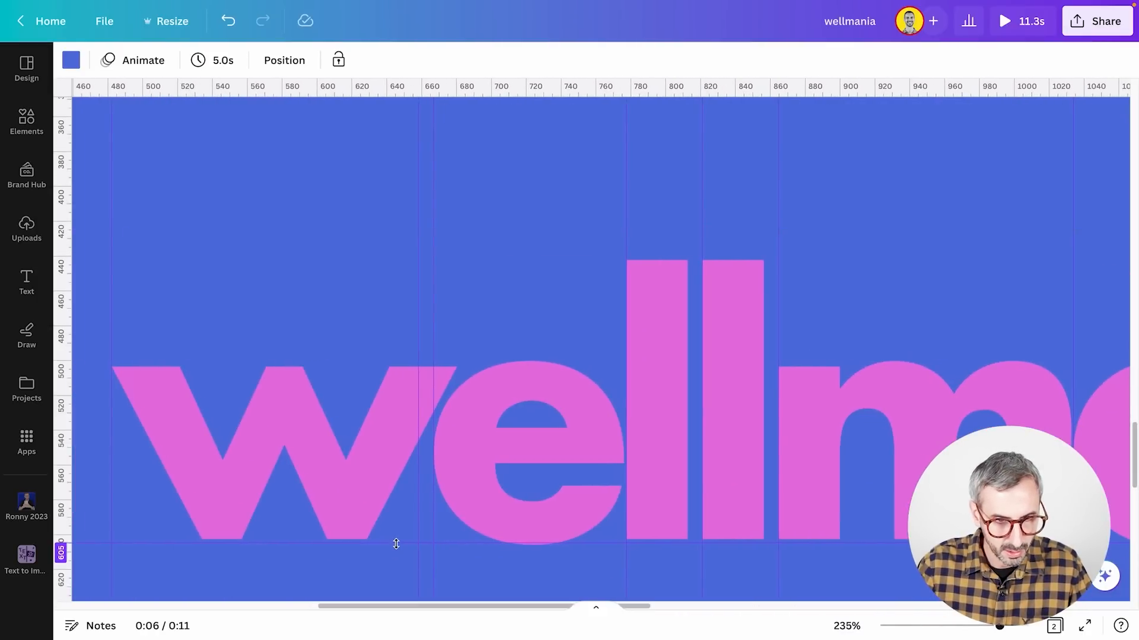
pyautogui.moveTo(396, 543); pyautogui.dragTo(403, 540)
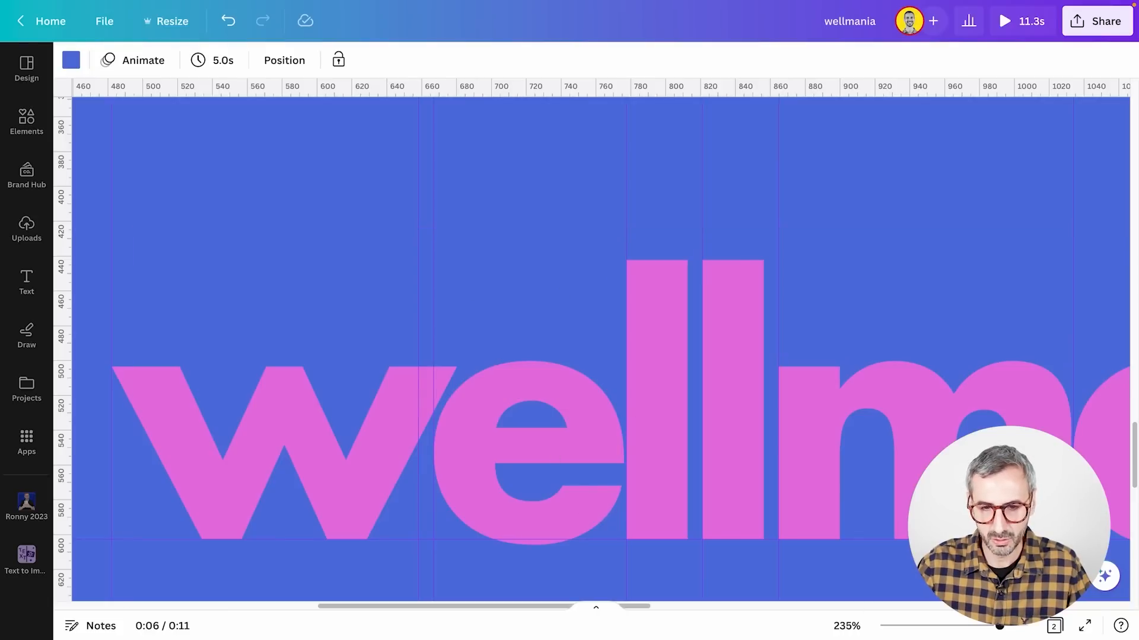
pyautogui.moveTo(550, 609); pyautogui.dragTo(774, 594)
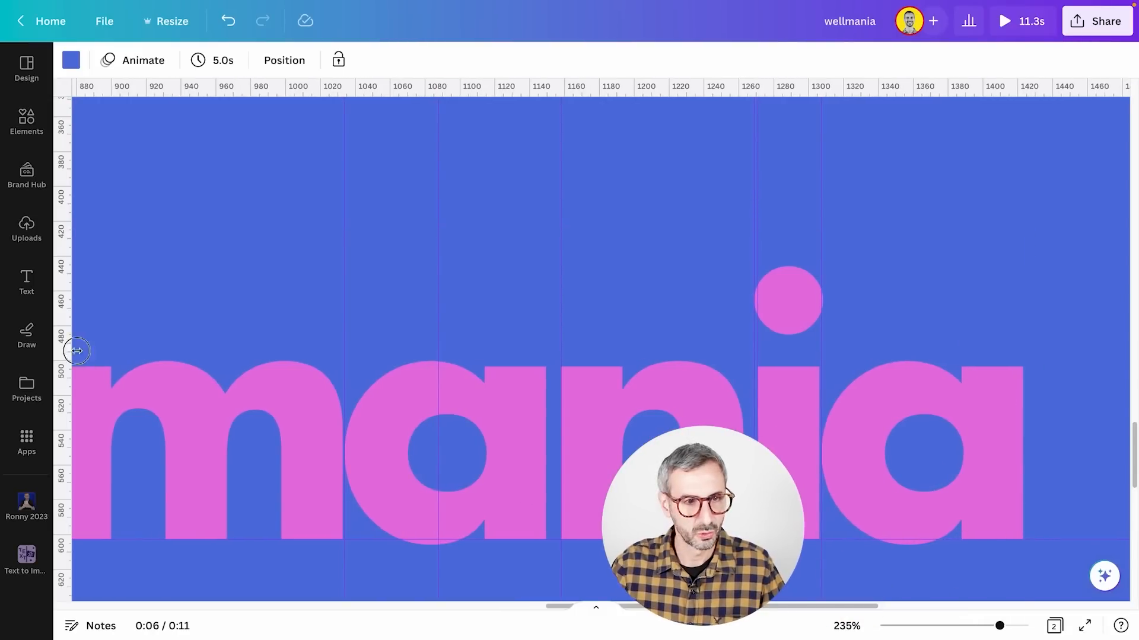
pyautogui.moveTo(76, 354); pyautogui.dragTo(1023, 444)
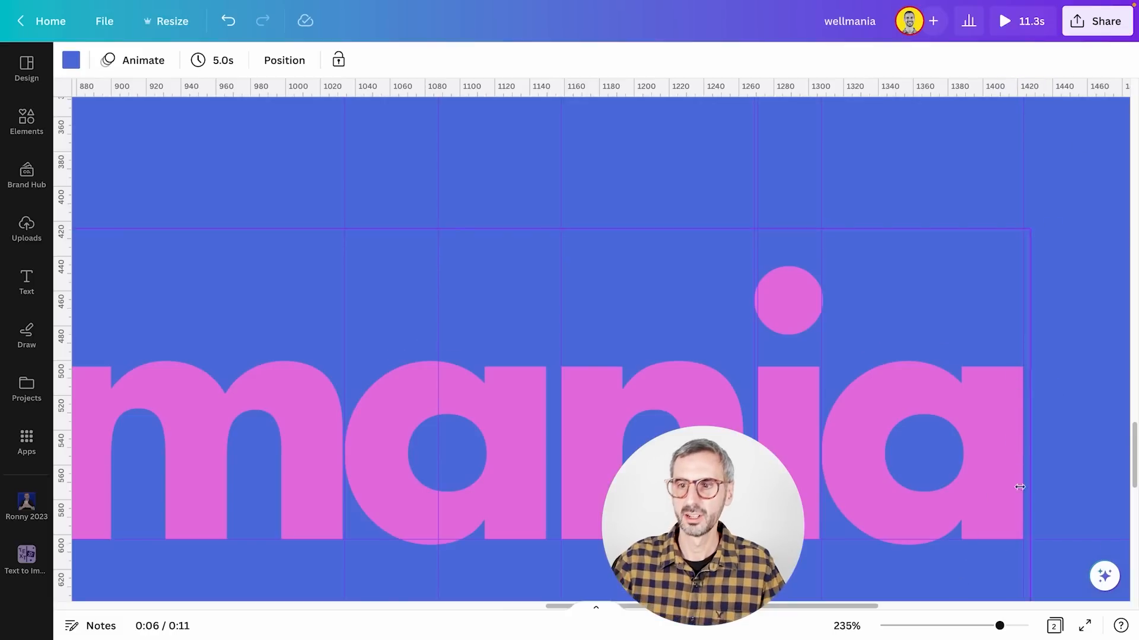
# Step: Add a horizontal guide along the flat top of the m's stem to mark the height of the lowercase letters
pyautogui.hscroll(-5, 599, 350)
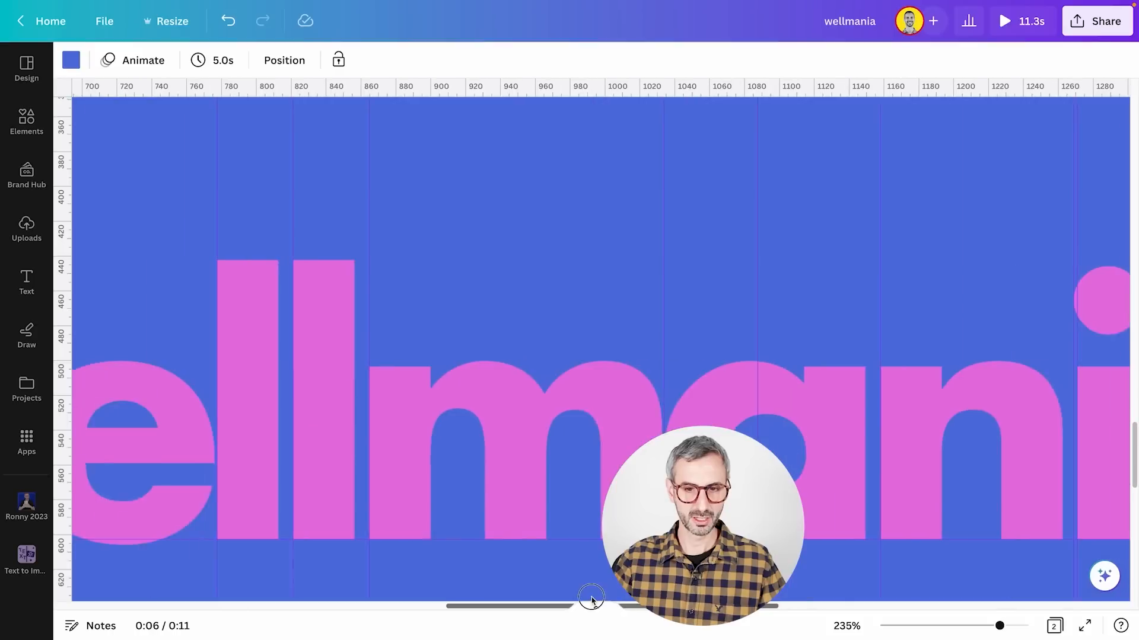
pyautogui.moveTo(1001, 627); pyautogui.dragTo(963, 626)
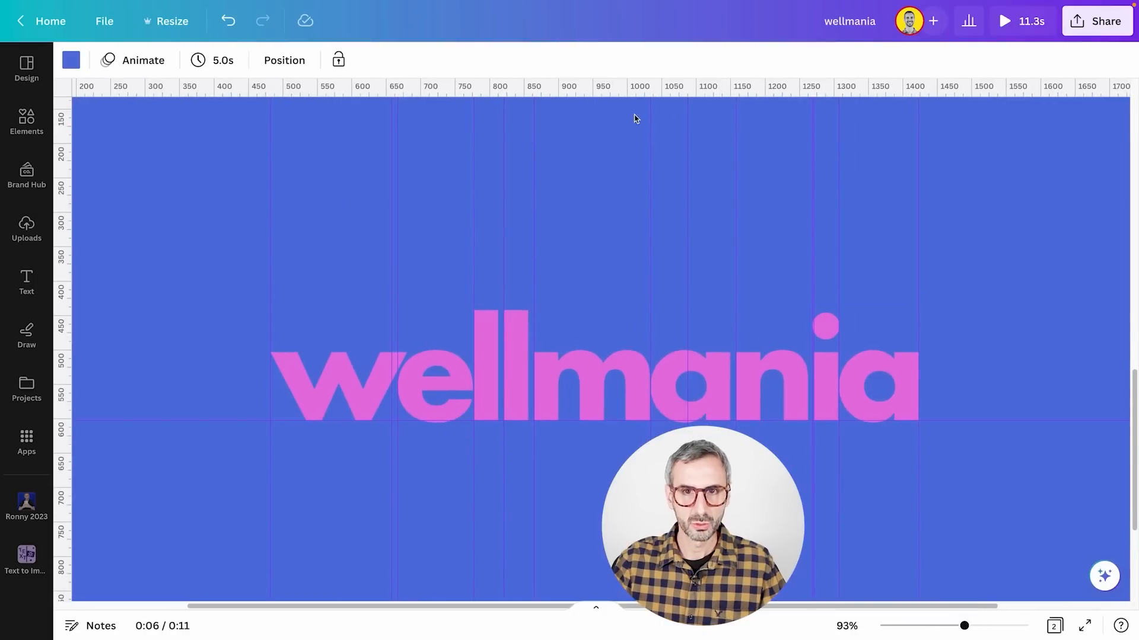
pyautogui.moveTo(633, 89); pyautogui.dragTo(657, 351)
pyautogui.moveTo(963, 627); pyautogui.dragTo(1028, 625)
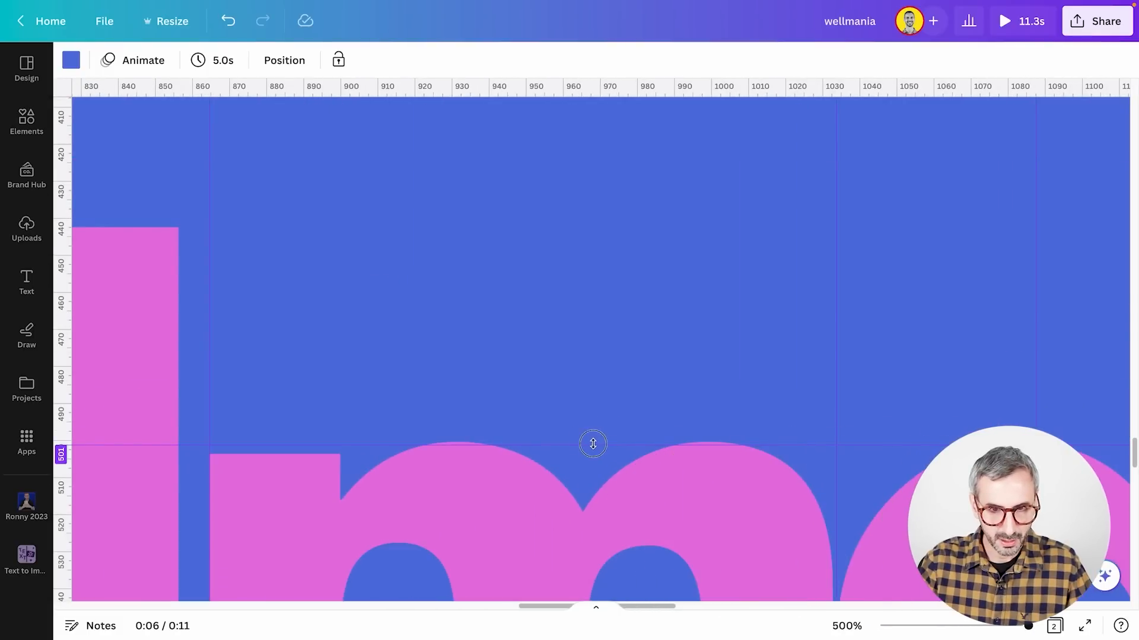
pyautogui.moveTo(593, 444); pyautogui.dragTo(610, 453)
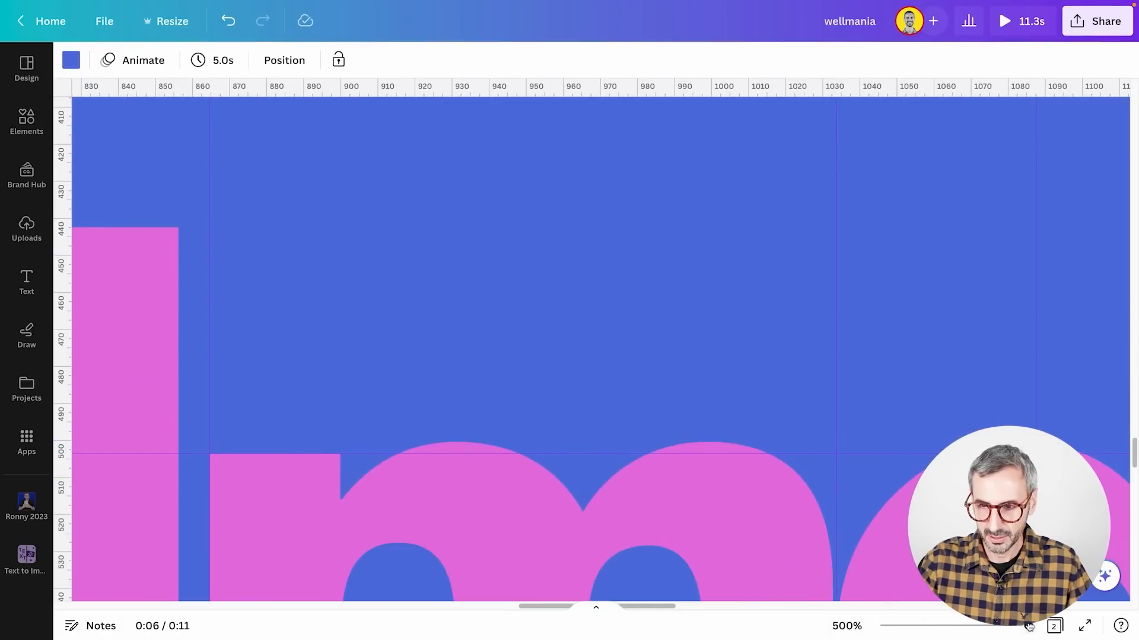
pyautogui.moveTo(657, 607); pyautogui.dragTo(778, 593)
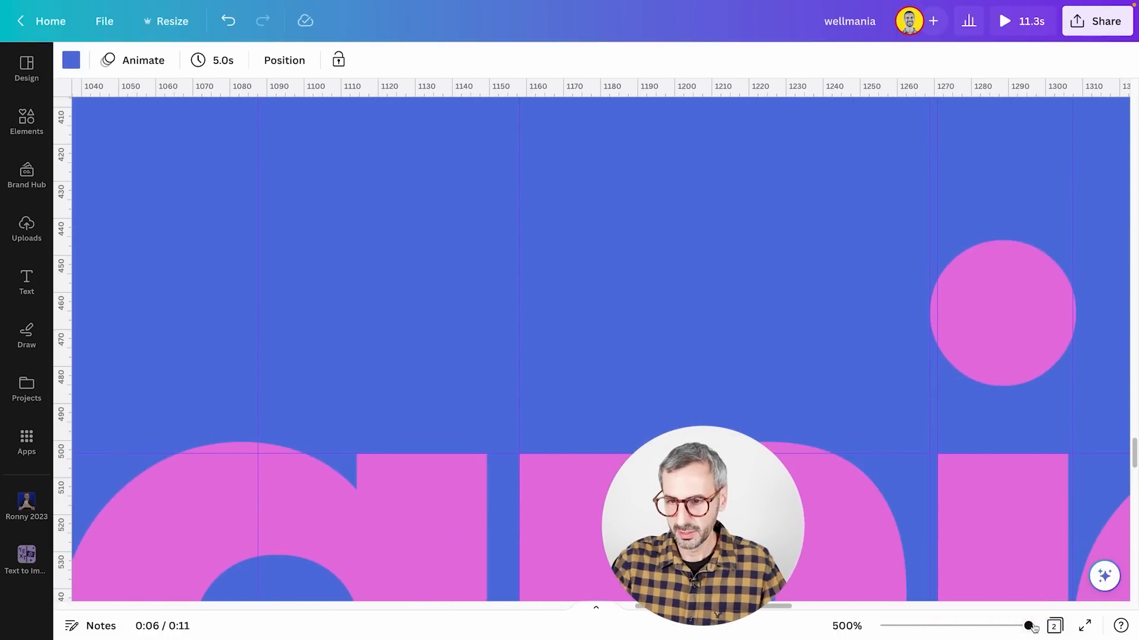
# Step: Lock the guides so they cannot be moved while working on the lettering
pyautogui.moveTo(1032, 627); pyautogui.dragTo(948, 626)
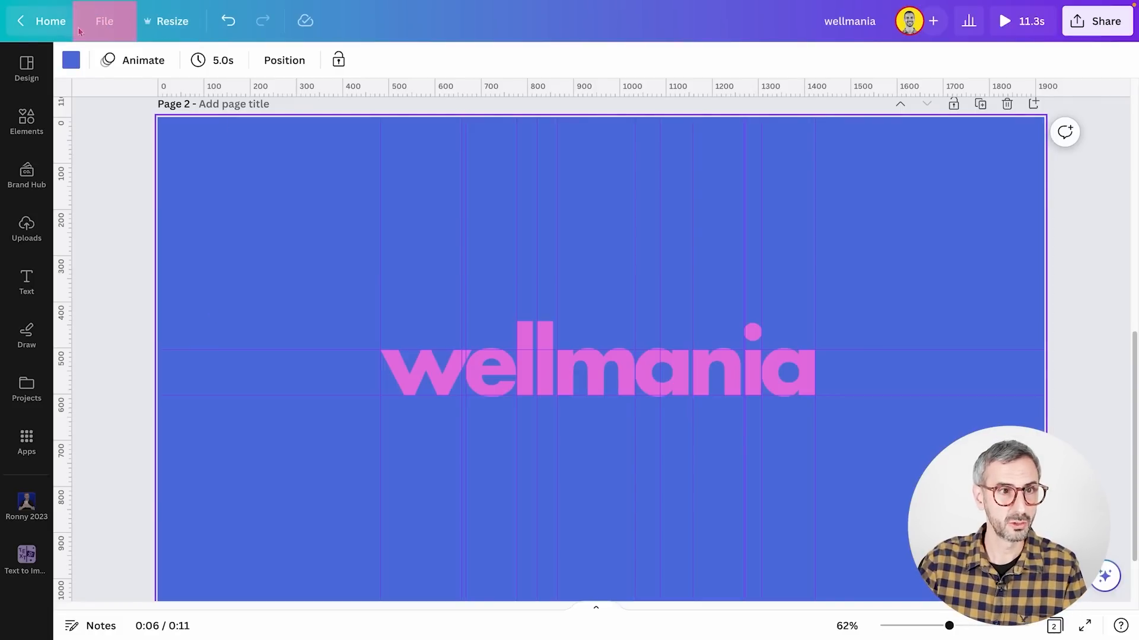
pyautogui.click(106, 24)
pyautogui.moveTo(153, 194)
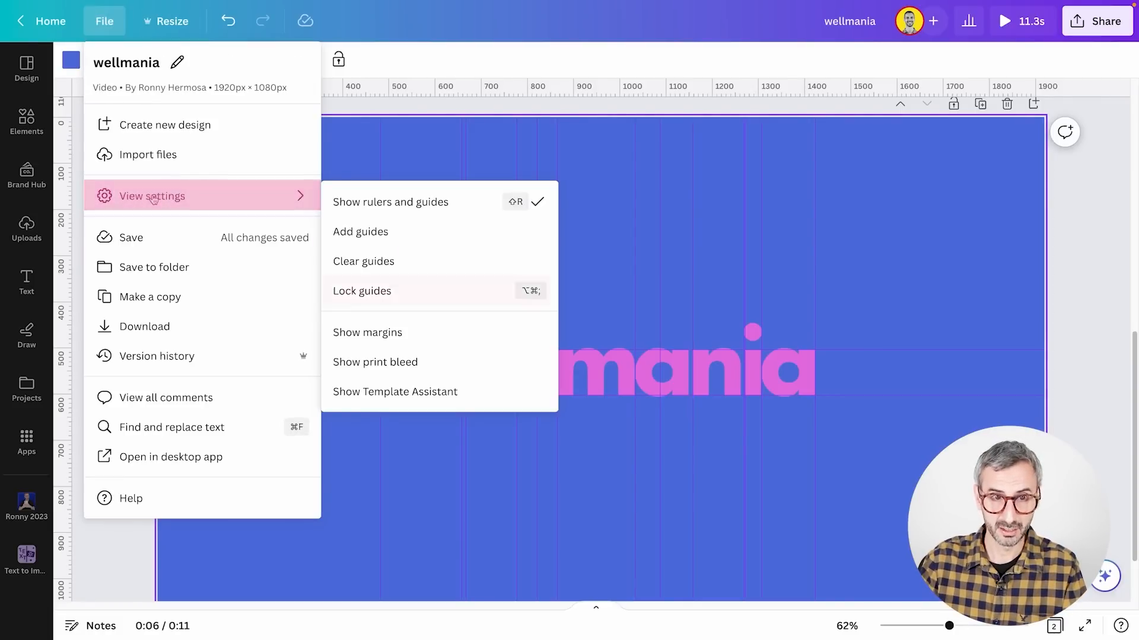
pyautogui.click(378, 292)
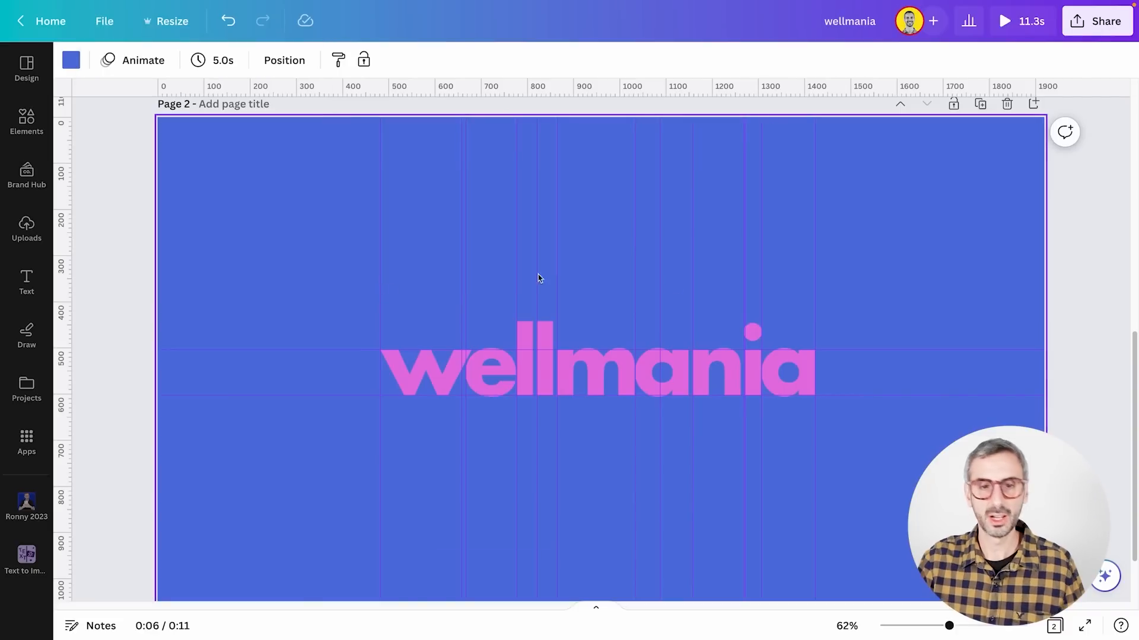
pyautogui.click(686, 333)
pyautogui.click(671, 262)
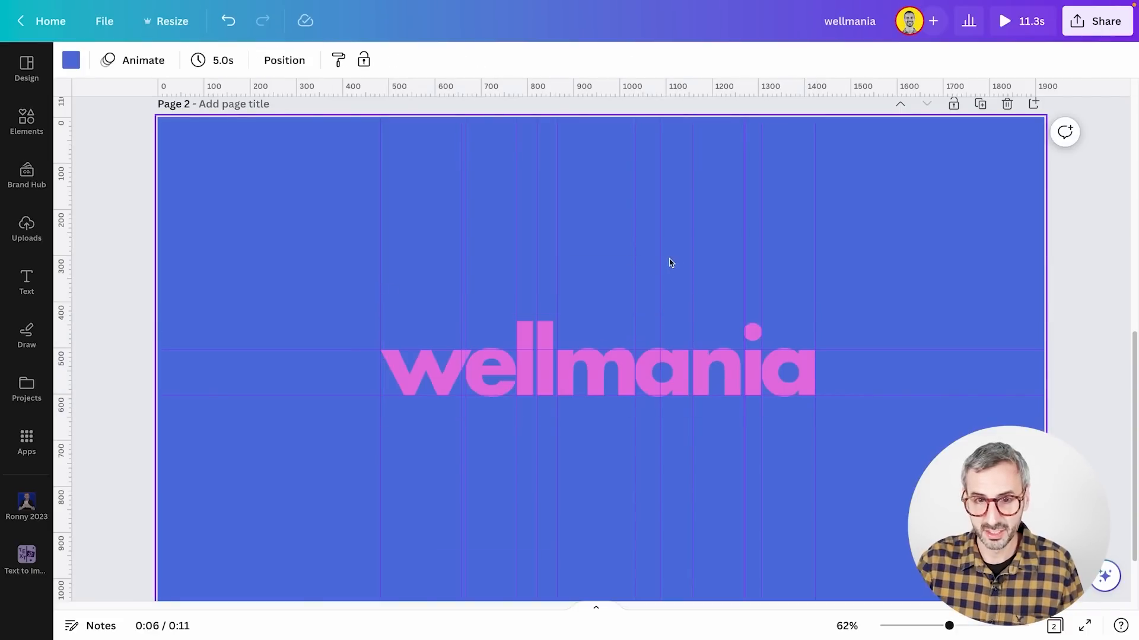
pyautogui.click(660, 257)
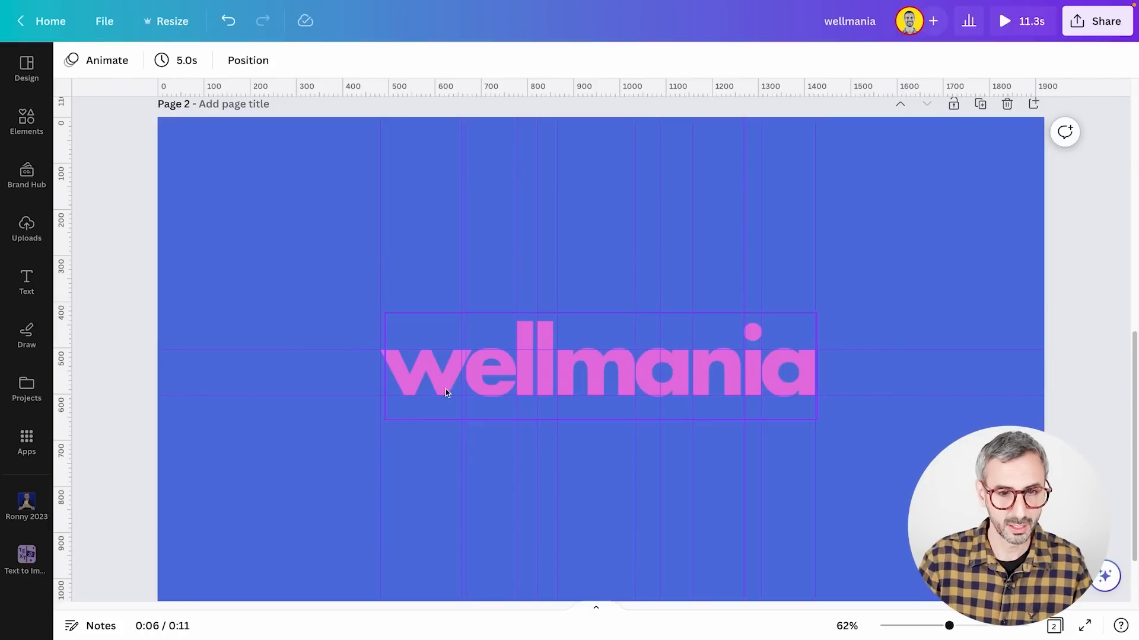
# Step: Copy the wellmania text, place the copy below the original, and delete every letter in it except the w
pyautogui.click(440, 371)
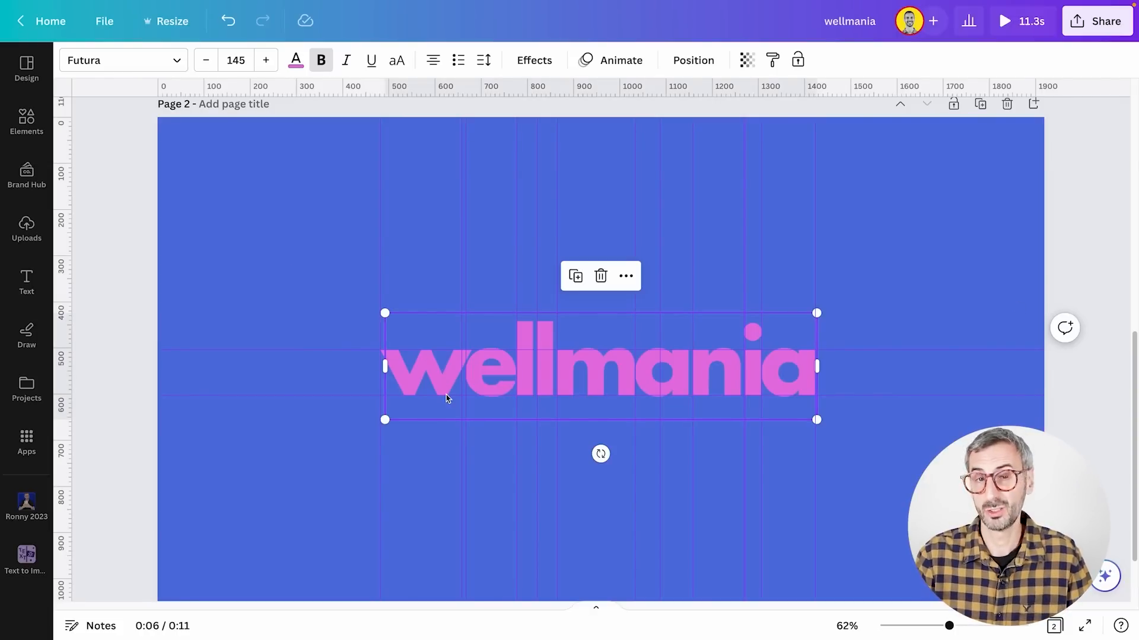
pyautogui.click(435, 461)
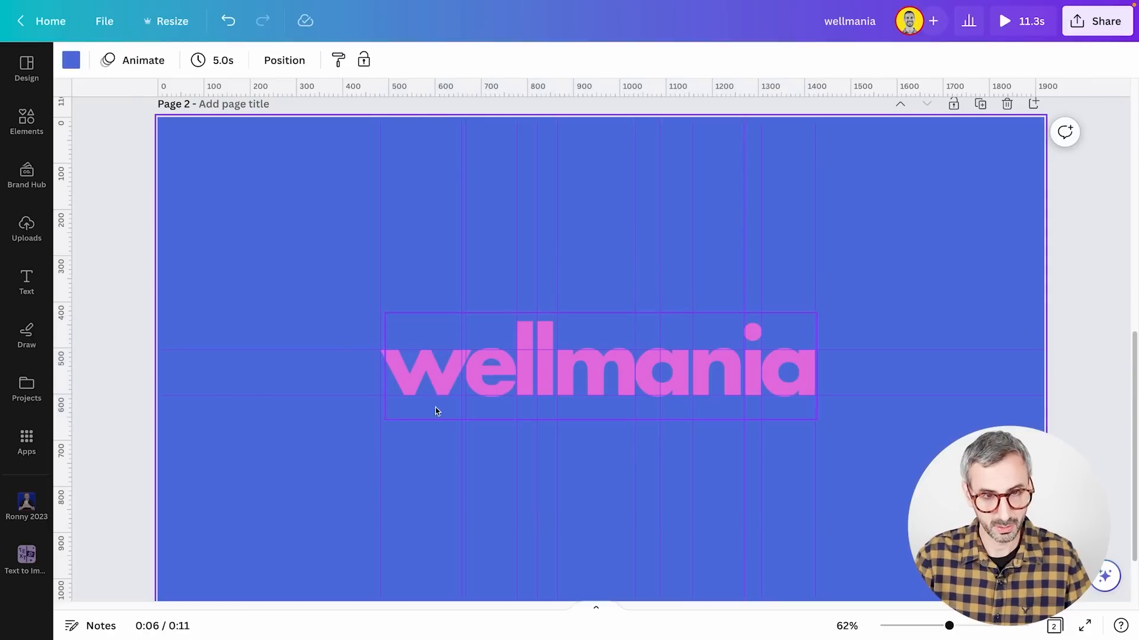
pyautogui.click(437, 379)
pyautogui.hotkey('ctrl', 'c')
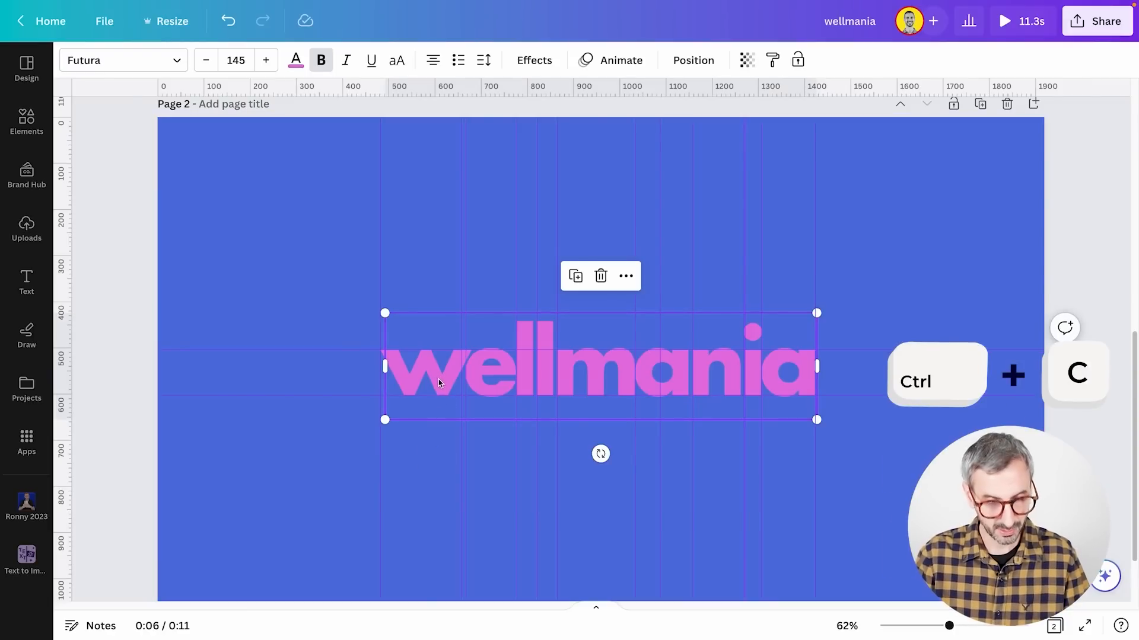
pyautogui.hotkey('ctrl', 'v')
pyautogui.moveTo(437, 381); pyautogui.dragTo(441, 464)
pyautogui.click(475, 463)
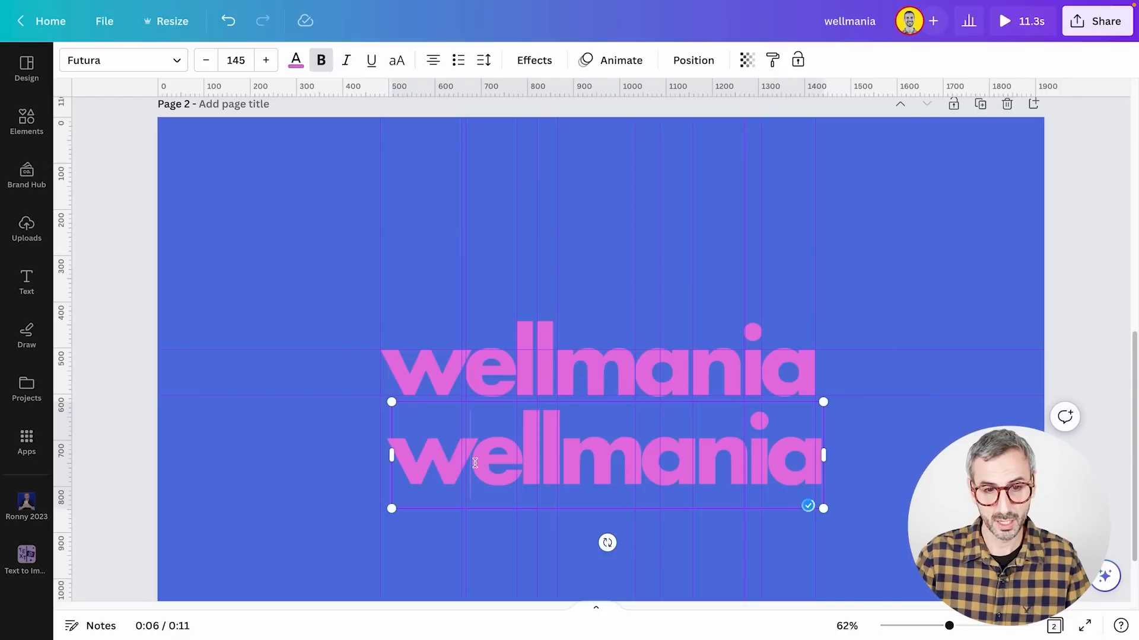
pyautogui.moveTo(473, 462); pyautogui.dragTo(808, 495)
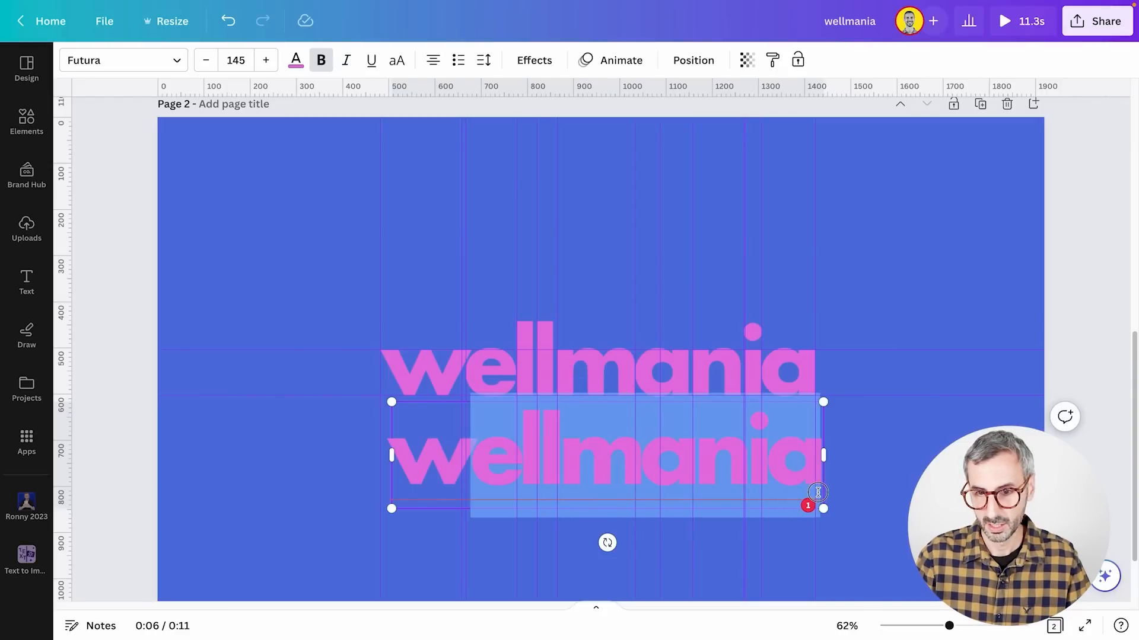
pyautogui.press('BackSpace')
pyautogui.click(531, 478)
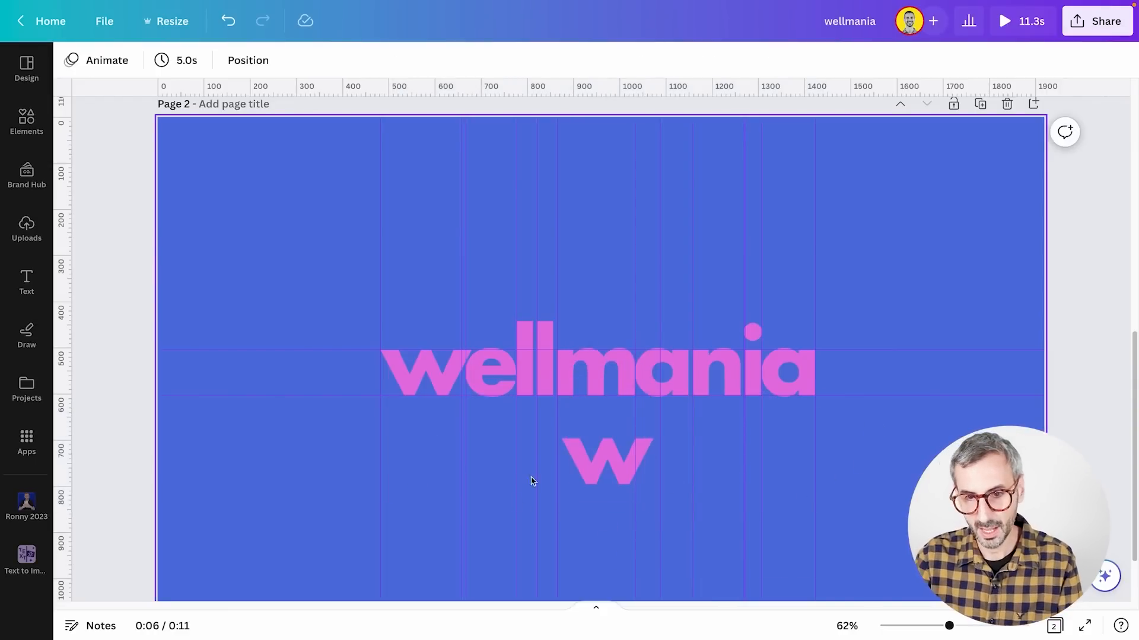
# Step: Move the single w above the wordmark and recolor the original wellmania text with the first red of Color Pack 1 Dominant Pink
pyautogui.click(598, 470)
pyautogui.moveTo(597, 470); pyautogui.dragTo(409, 379)
pyautogui.moveTo(949, 626)
pyautogui.mouseDown()
pyautogui.moveTo(961, 625)
pyautogui.moveTo(902, 613)
pyautogui.moveTo(965, 626)
pyautogui.mouseUp()
pyautogui.scroll(-2, 803, 470)
pyautogui.scroll(-1, 520, 433)
pyautogui.moveTo(348, 453); pyautogui.dragTo(349, 275)
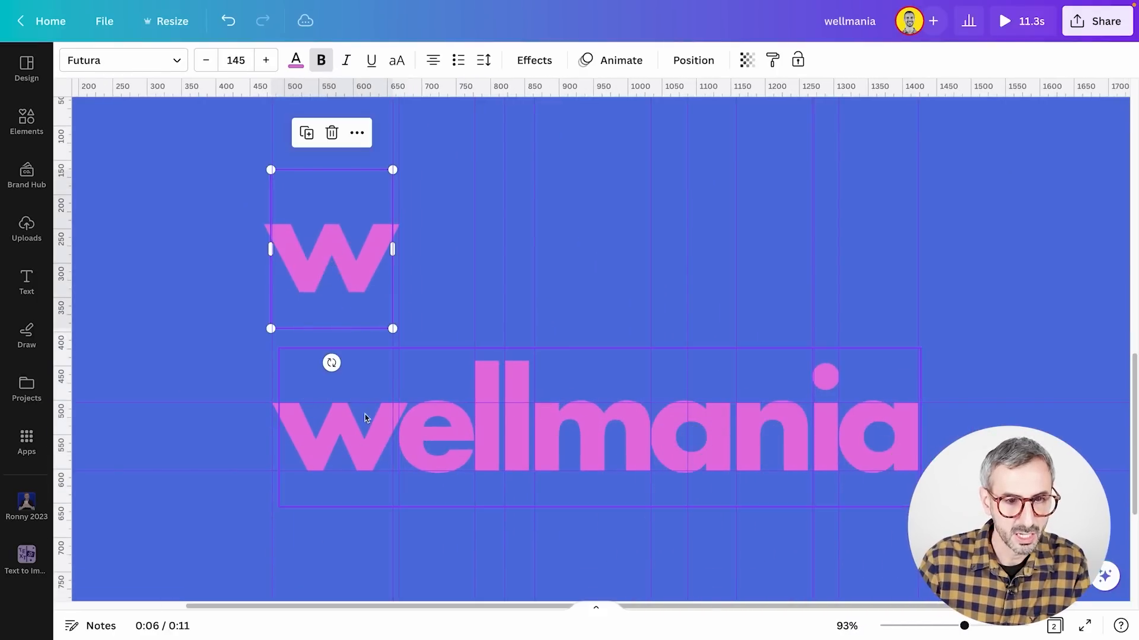
pyautogui.click(366, 415)
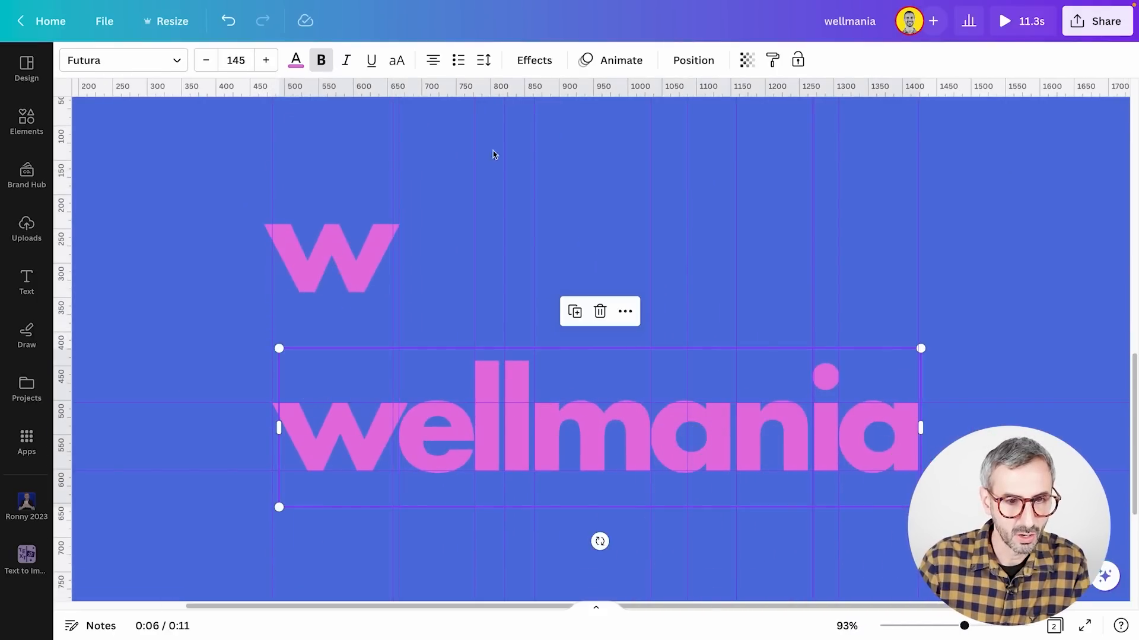
pyautogui.click(295, 60)
pyautogui.click(91, 261)
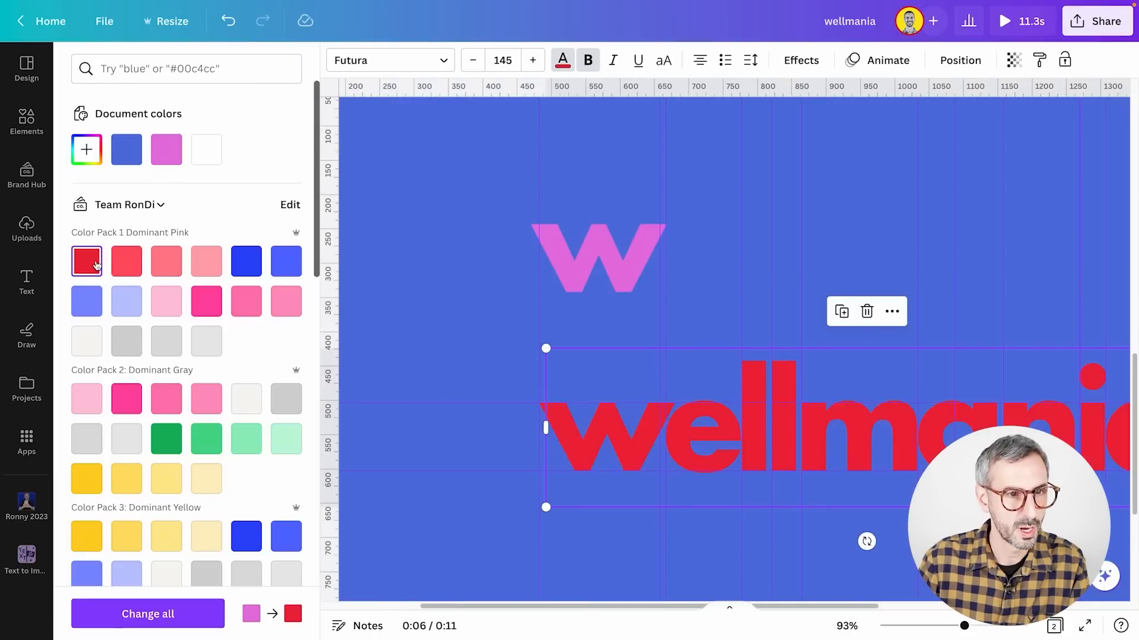
pyautogui.click(496, 315)
# Step: Place the pink w exactly over the red w of the original text and check its alignment at 500% zoom
pyautogui.moveTo(325, 269); pyautogui.dragTo(336, 444)
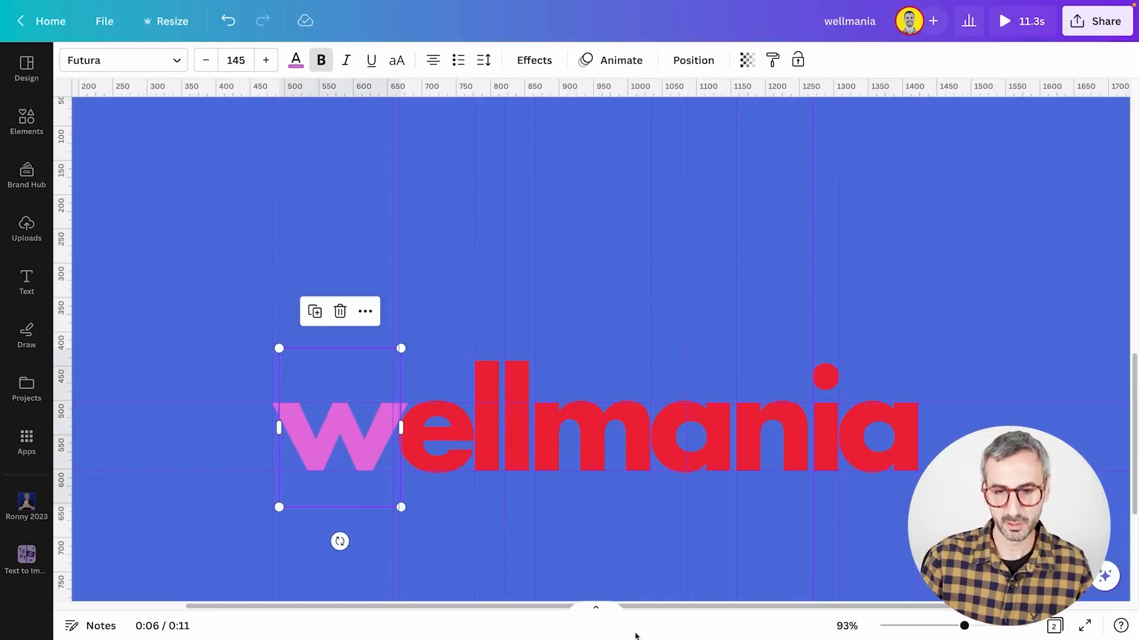
pyautogui.moveTo(964, 625); pyautogui.dragTo(974, 625)
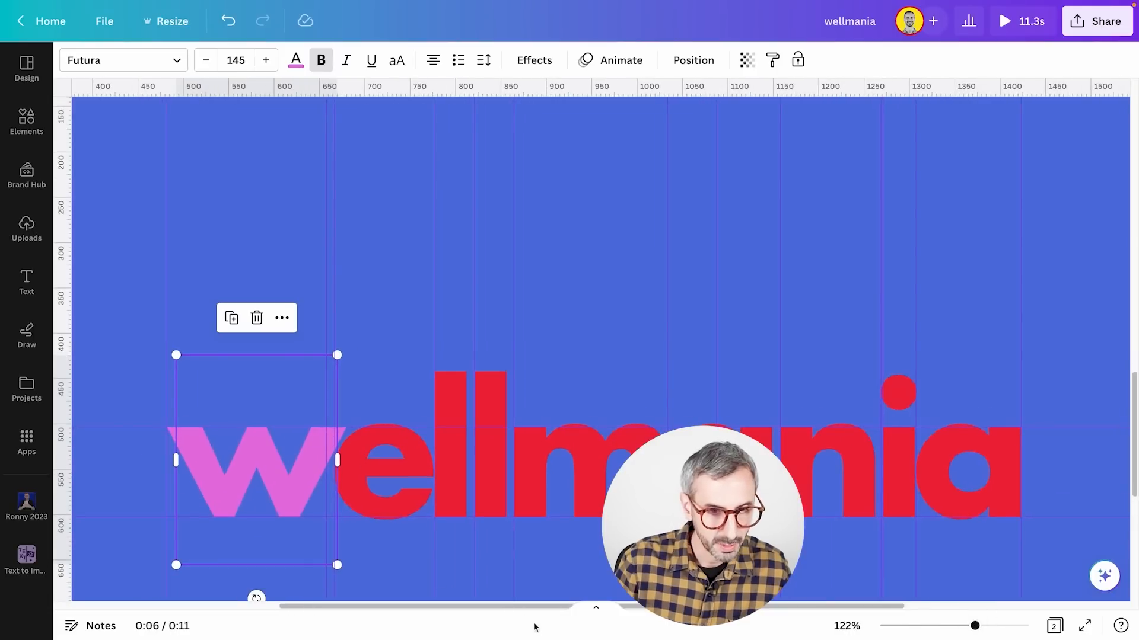
pyautogui.hscroll(-6, 522, 593)
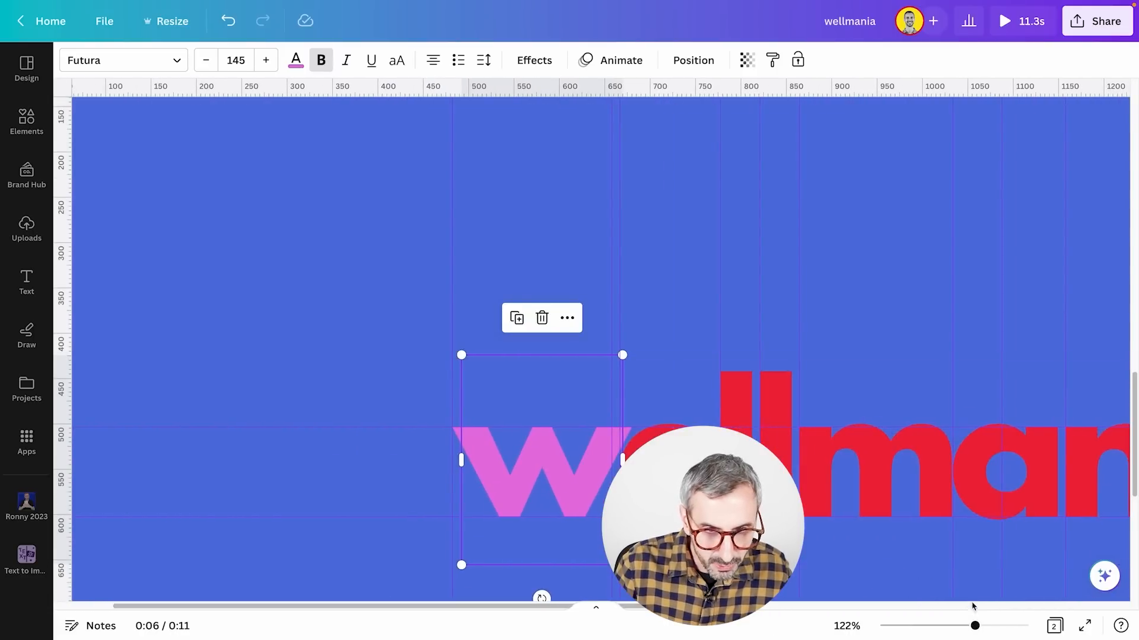
pyautogui.moveTo(975, 626); pyautogui.dragTo(1028, 626)
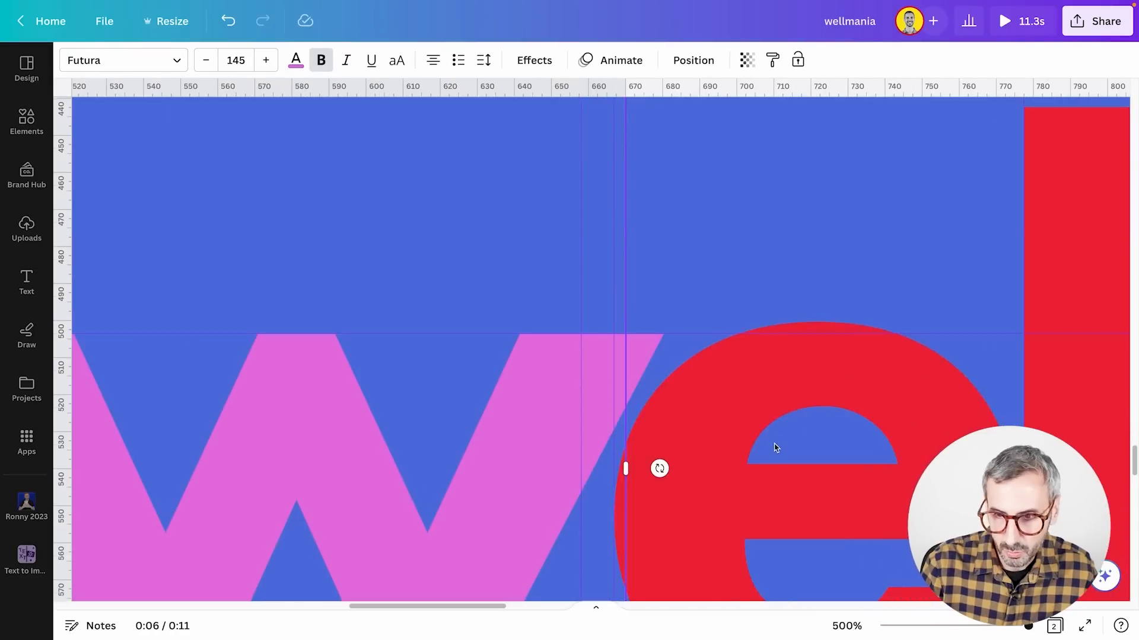
pyautogui.scroll(-3, 775, 447)
pyautogui.moveTo(375, 607); pyautogui.dragTo(341, 603)
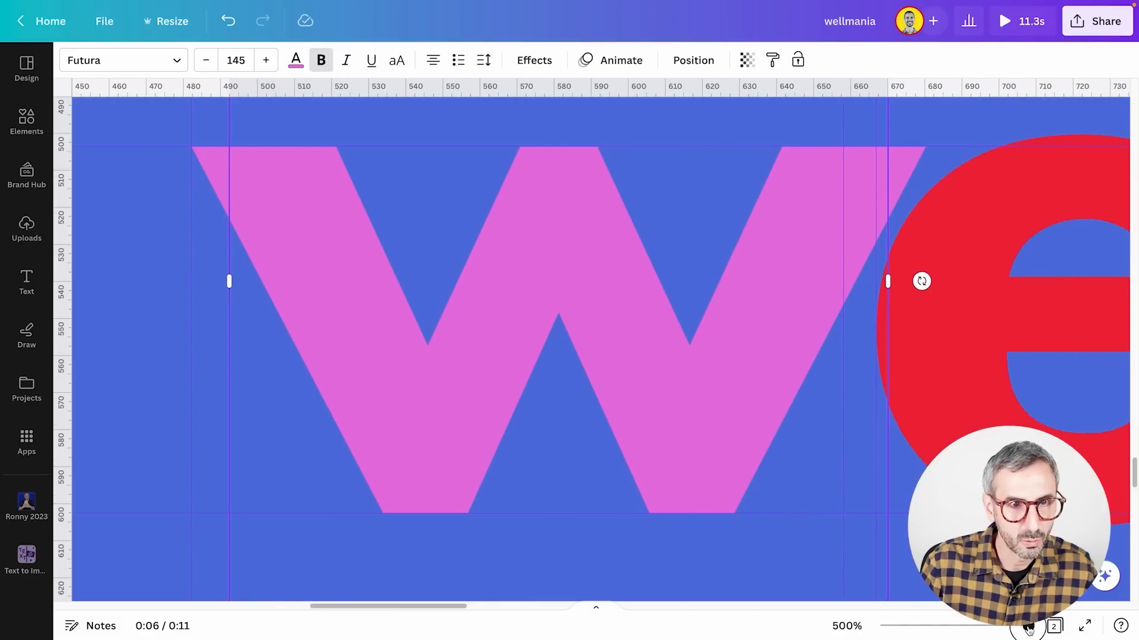
pyautogui.moveTo(1028, 627); pyautogui.dragTo(955, 625)
pyautogui.click(191, 400)
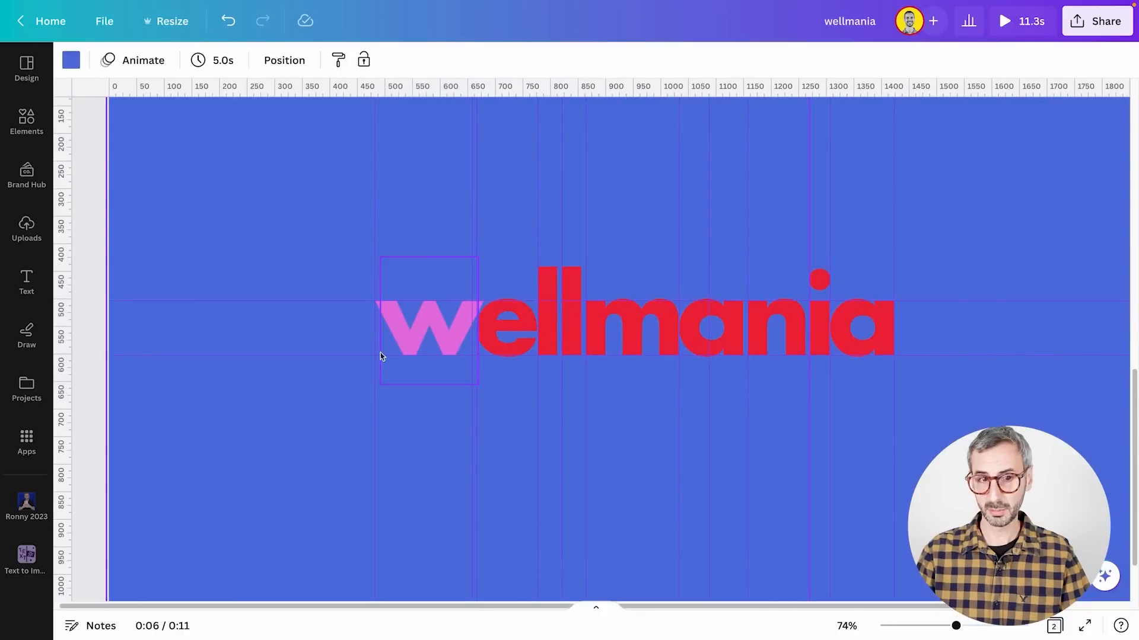
# Step: Duplicate the pink w, change the copy's text to e, and place it over the red e
pyautogui.click(409, 336)
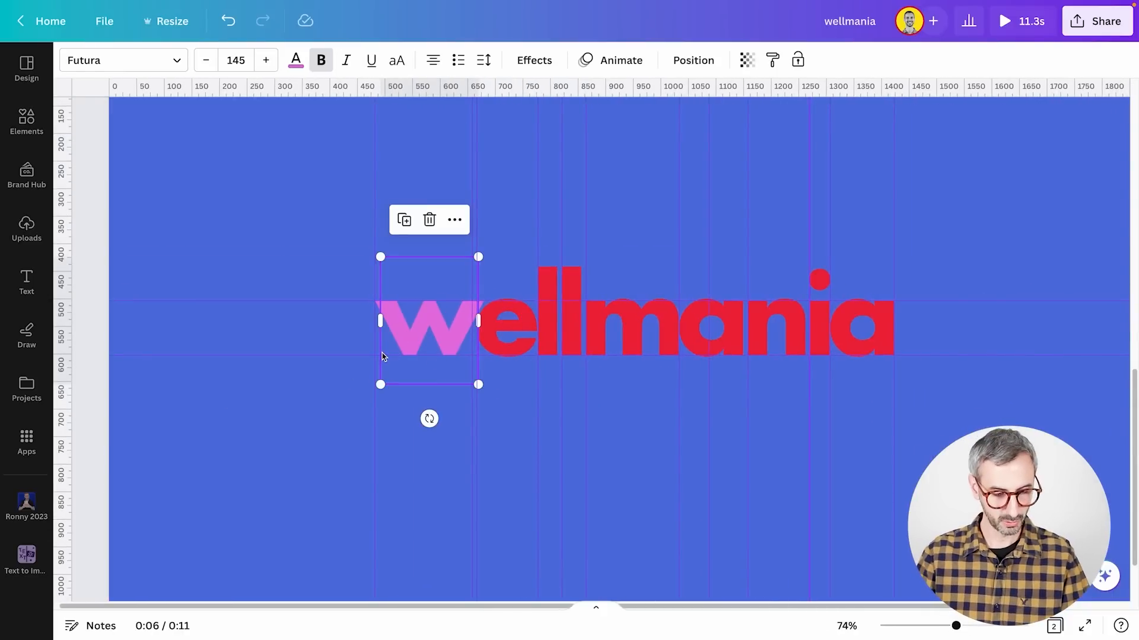
pyautogui.hotkey('ctrl', 'd')
pyautogui.moveTo(468, 350); pyautogui.dragTo(518, 459)
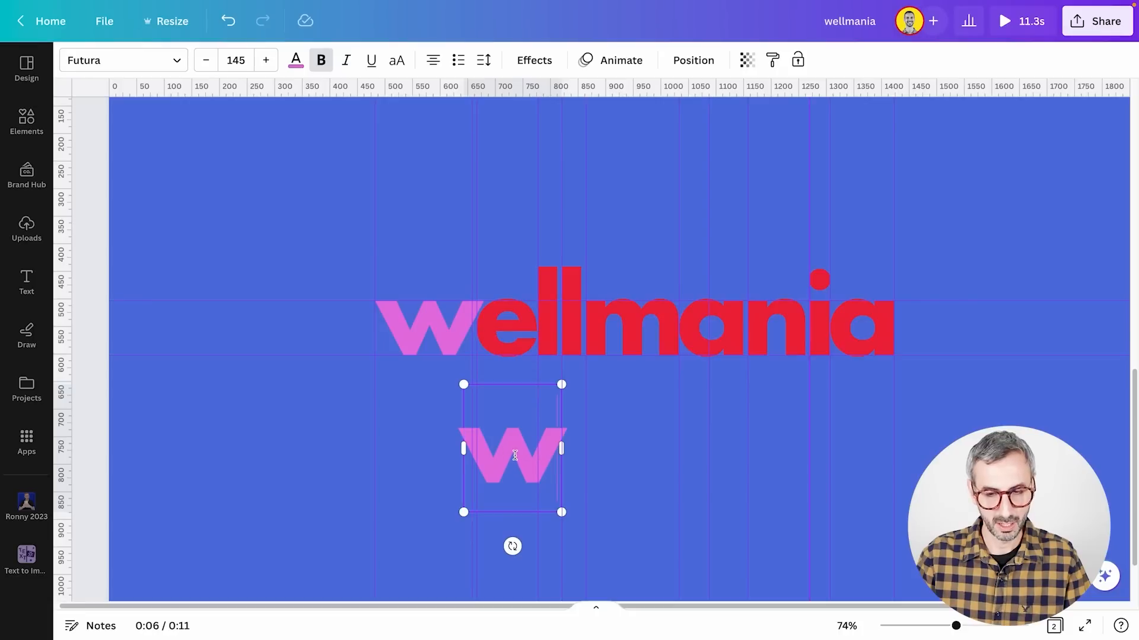
pyautogui.doubleClick(516, 456)
pyautogui.write('e')
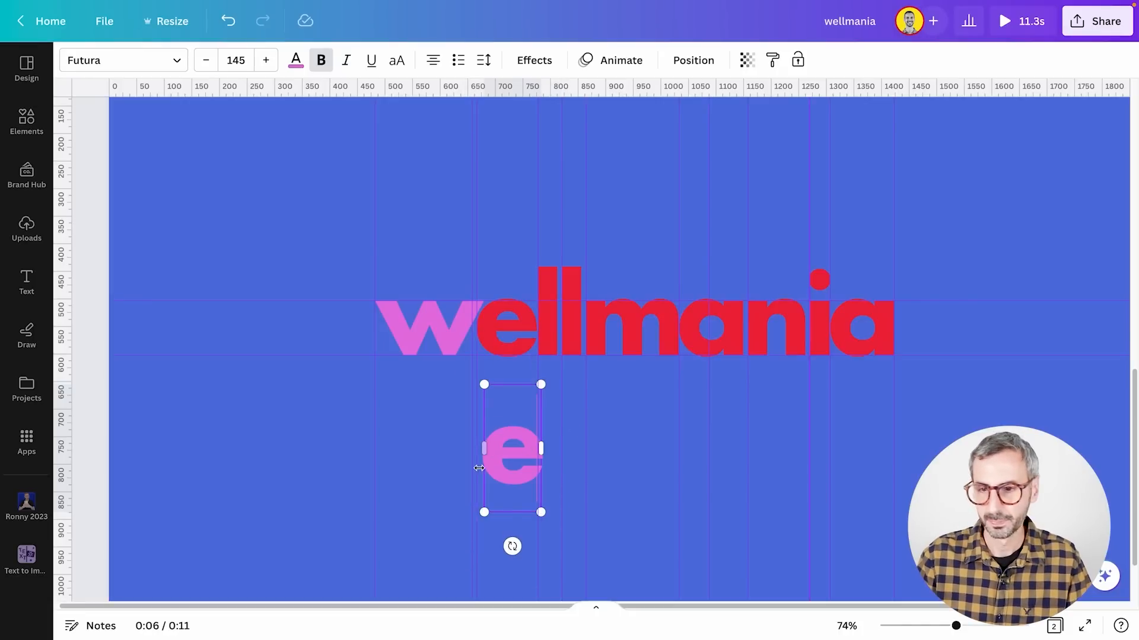
pyautogui.click(833, 470)
pyautogui.moveTo(513, 484); pyautogui.dragTo(507, 361)
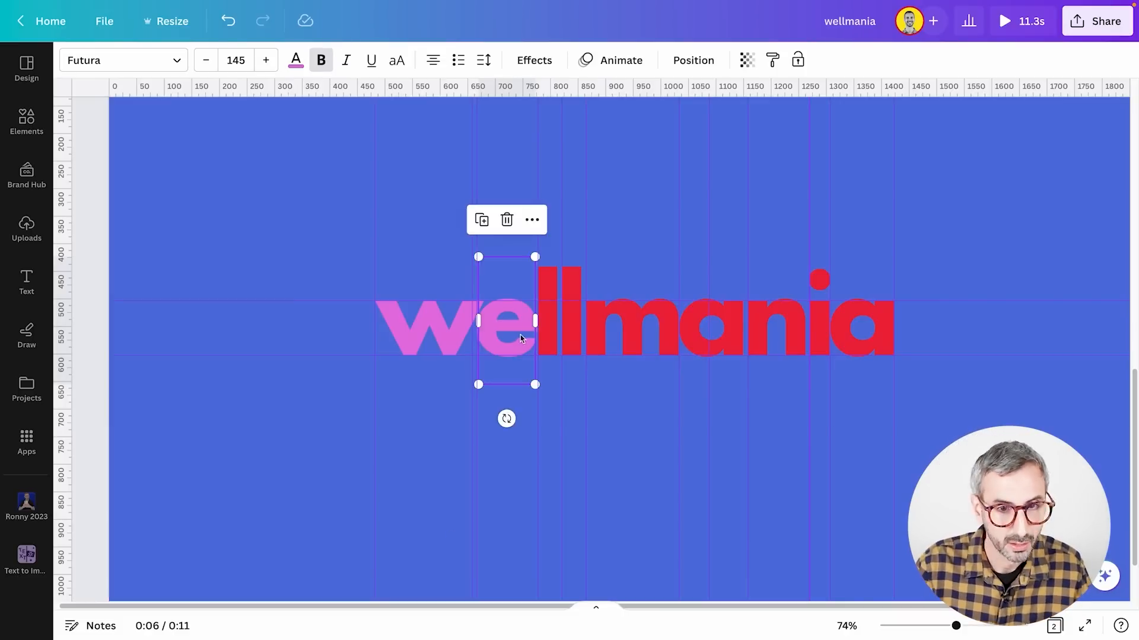
# Step: Create separate pink copies for both l's, the m, the first a and the n, aligning each over its red counterpart
pyautogui.moveTo(507, 367); pyautogui.dragTo(510, 474)
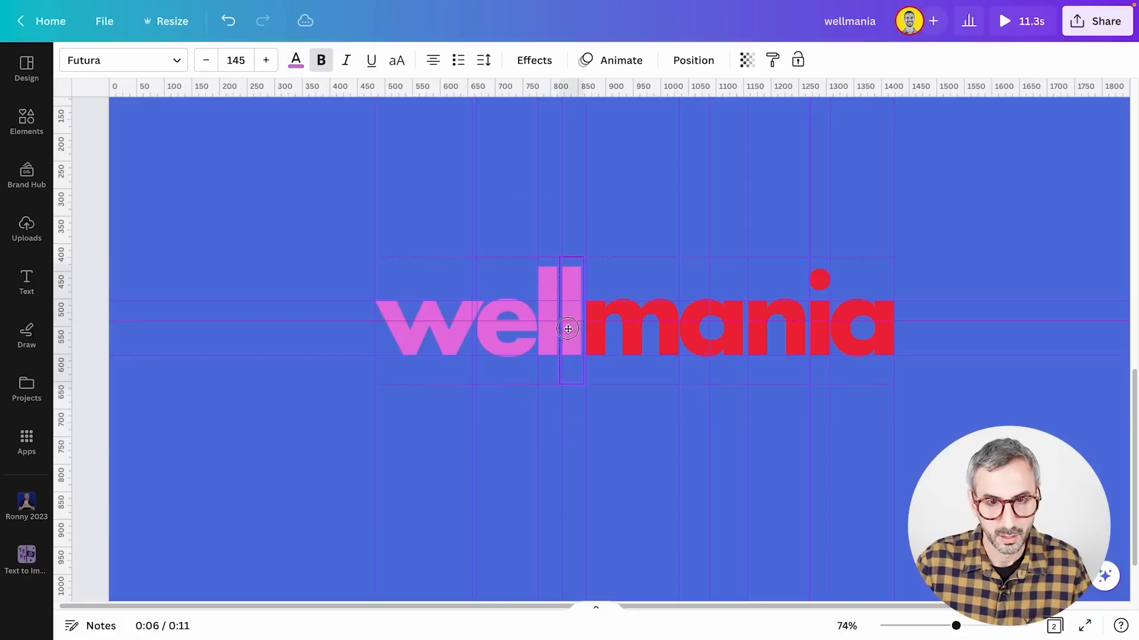
pyautogui.click(567, 329)
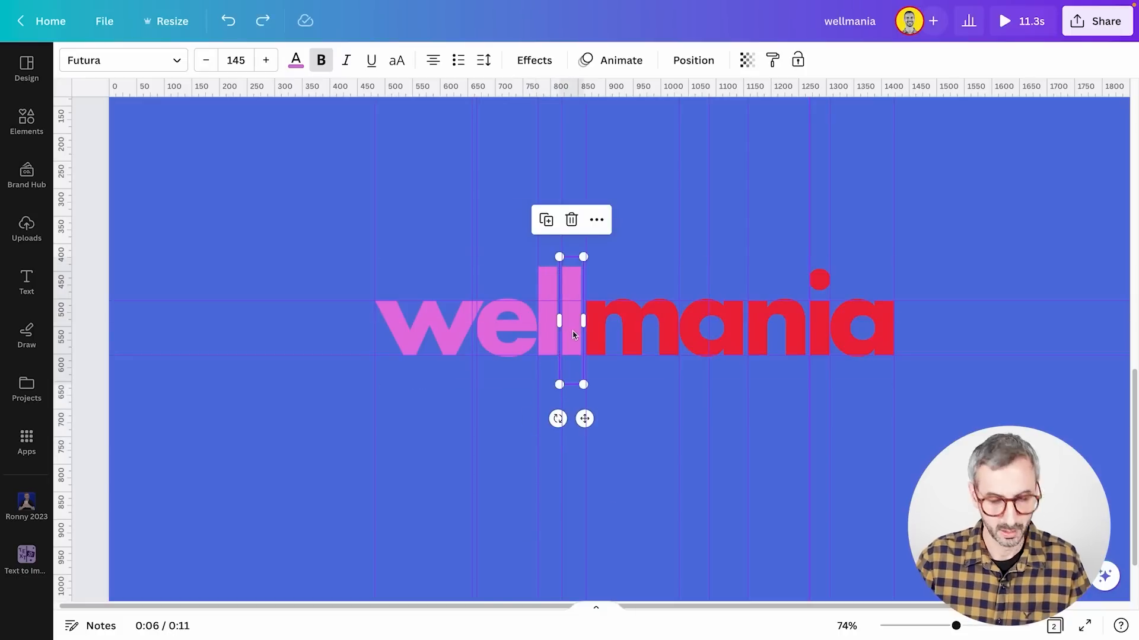
pyautogui.moveTo(567, 328); pyautogui.dragTo(613, 400)
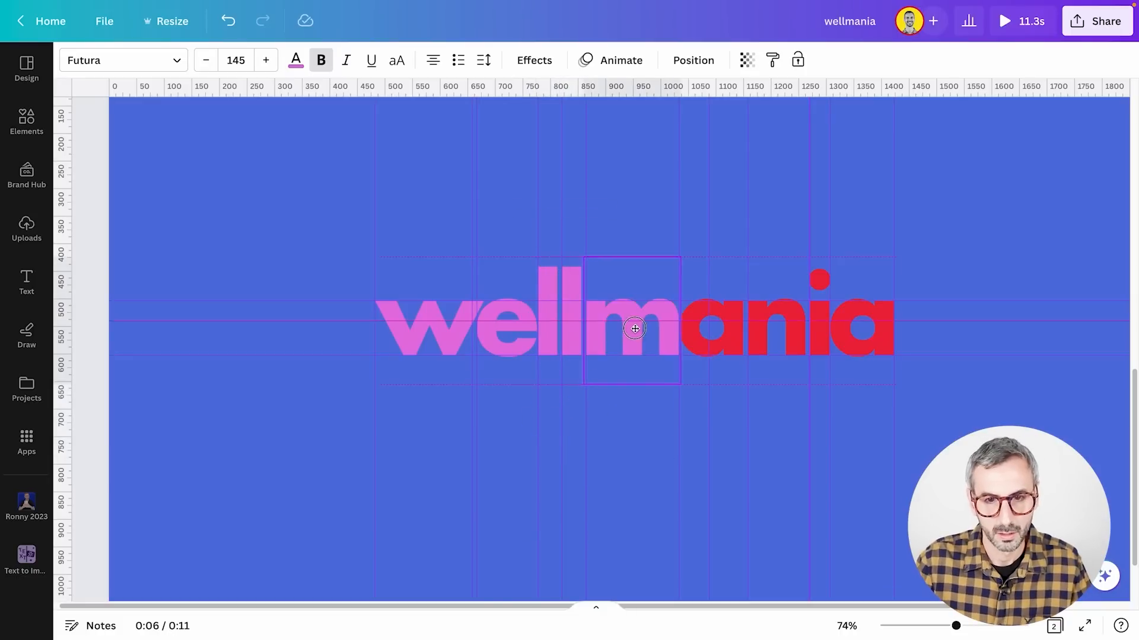
pyautogui.moveTo(650, 317); pyautogui.dragTo(668, 445)
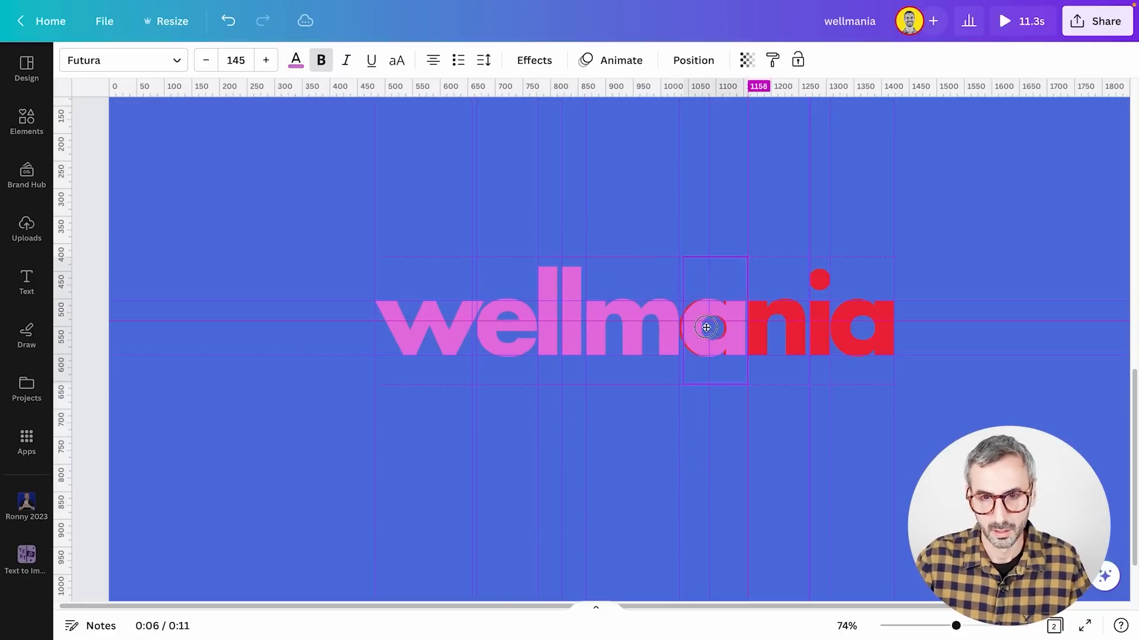
pyautogui.click(712, 326)
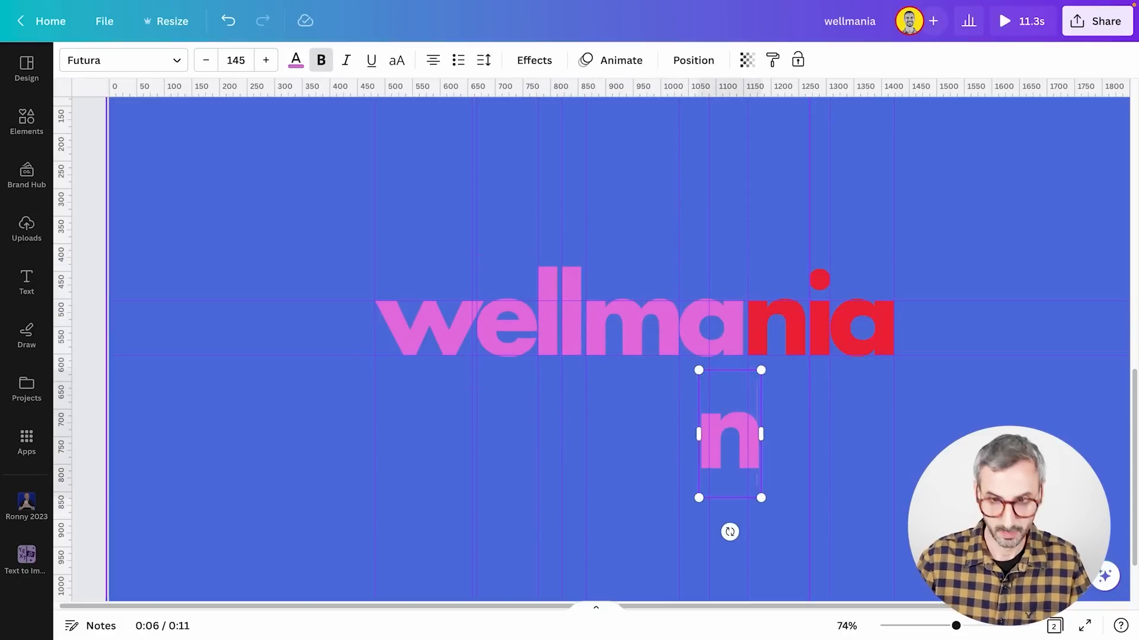
pyautogui.moveTo(756, 453); pyautogui.dragTo(805, 343)
pyautogui.moveTo(806, 343); pyautogui.dragTo(804, 344)
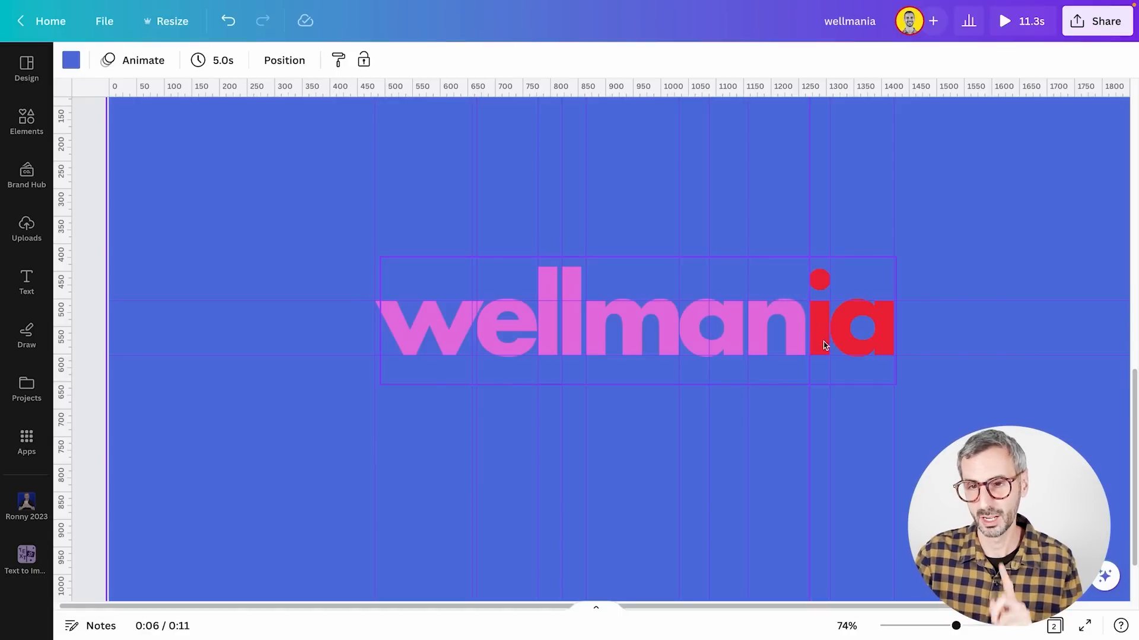
# Step: Duplicate the first pink a and place the copy over the red a at the end of the word
pyautogui.click(715, 336)
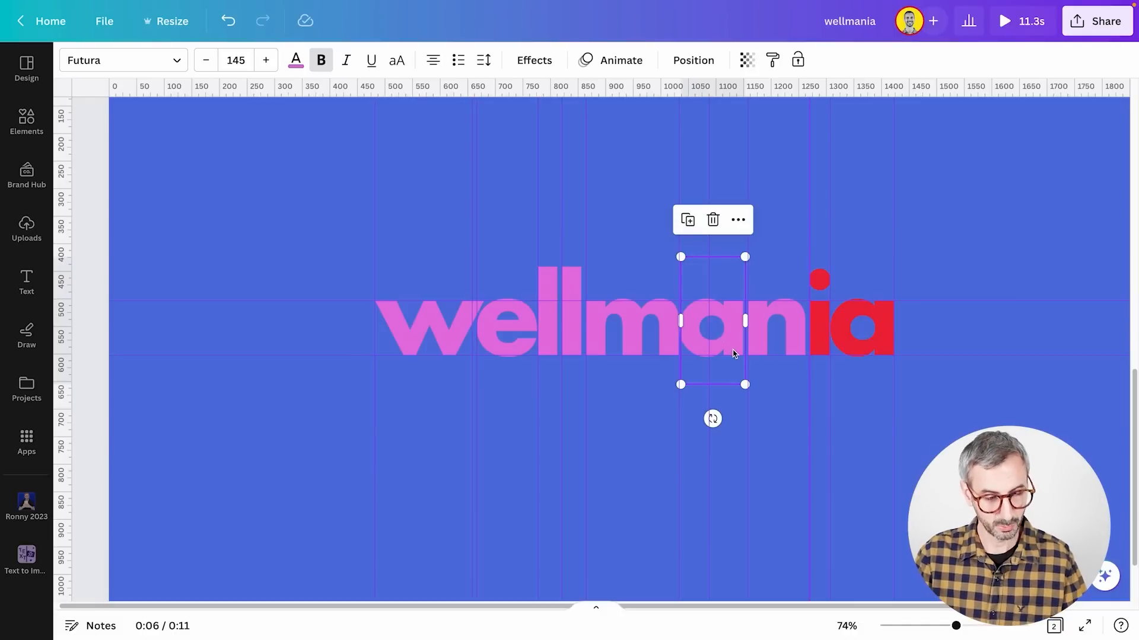
pyautogui.moveTo(737, 350); pyautogui.dragTo(875, 338)
pyautogui.click(869, 468)
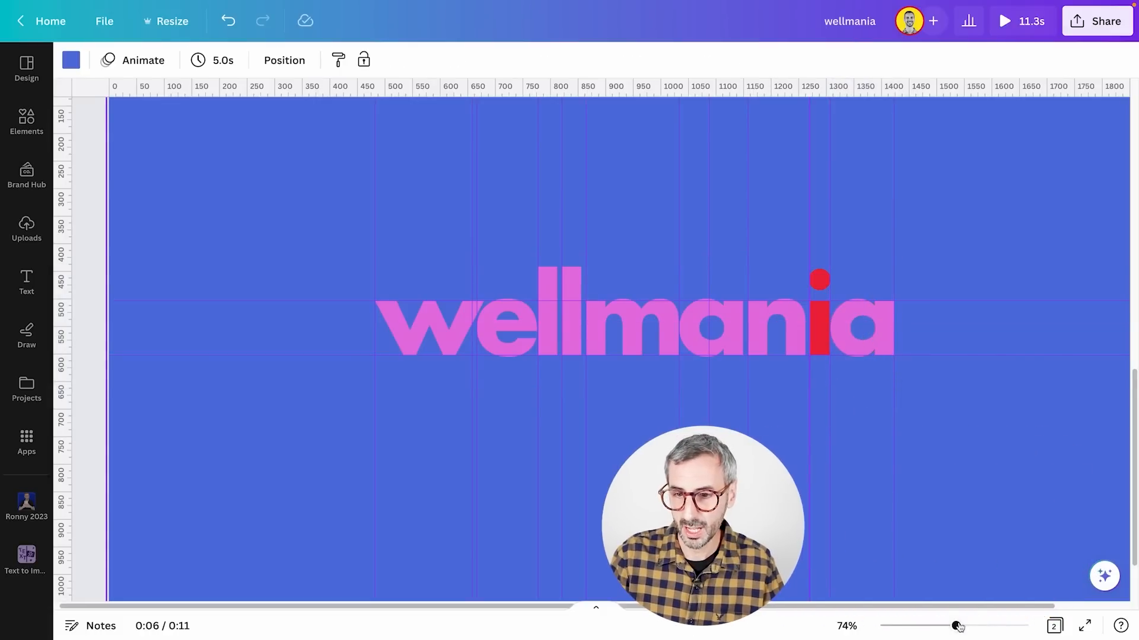
# Step: Fine-tune the final a's position over the red original at 500% zoom and inspect the other letters' alignment
pyautogui.moveTo(955, 625); pyautogui.dragTo(1029, 626)
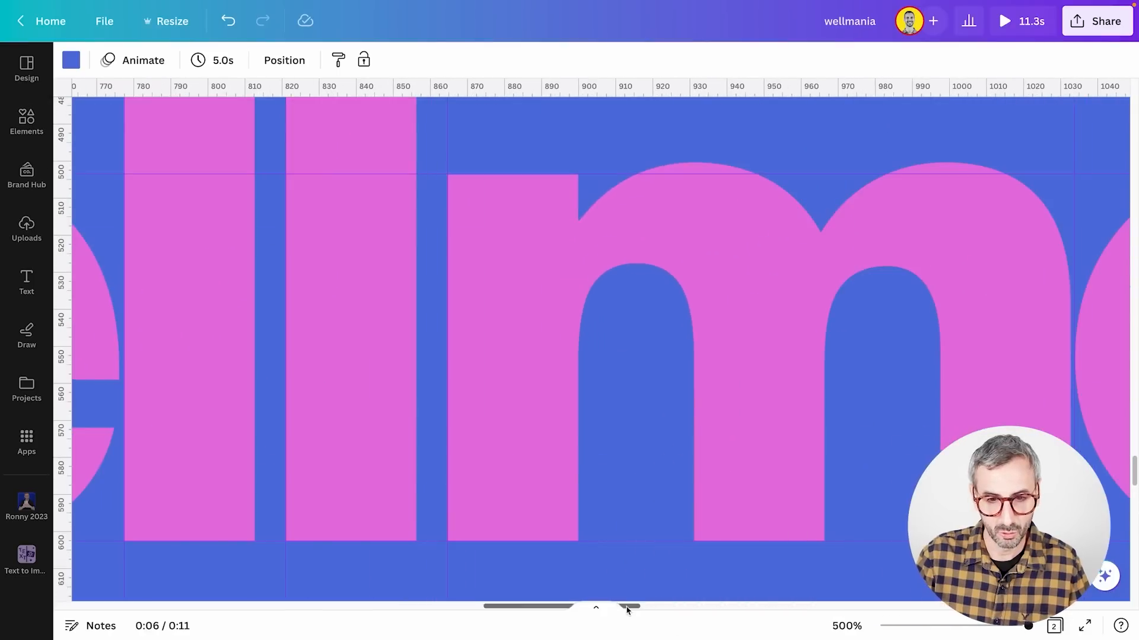
pyautogui.moveTo(538, 606); pyautogui.dragTo(762, 600)
pyautogui.moveTo(692, 466); pyautogui.dragTo(689, 462)
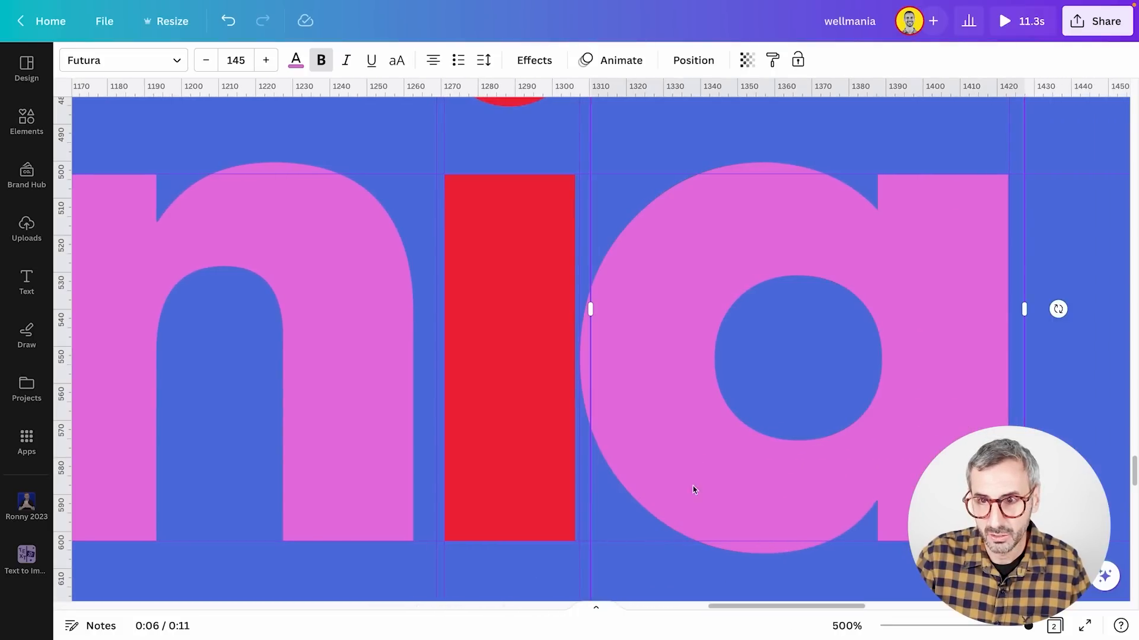
pyautogui.moveTo(728, 607); pyautogui.dragTo(376, 590)
pyautogui.moveTo(356, 590); pyautogui.dragTo(347, 592)
pyautogui.moveTo(1028, 626); pyautogui.dragTo(976, 626)
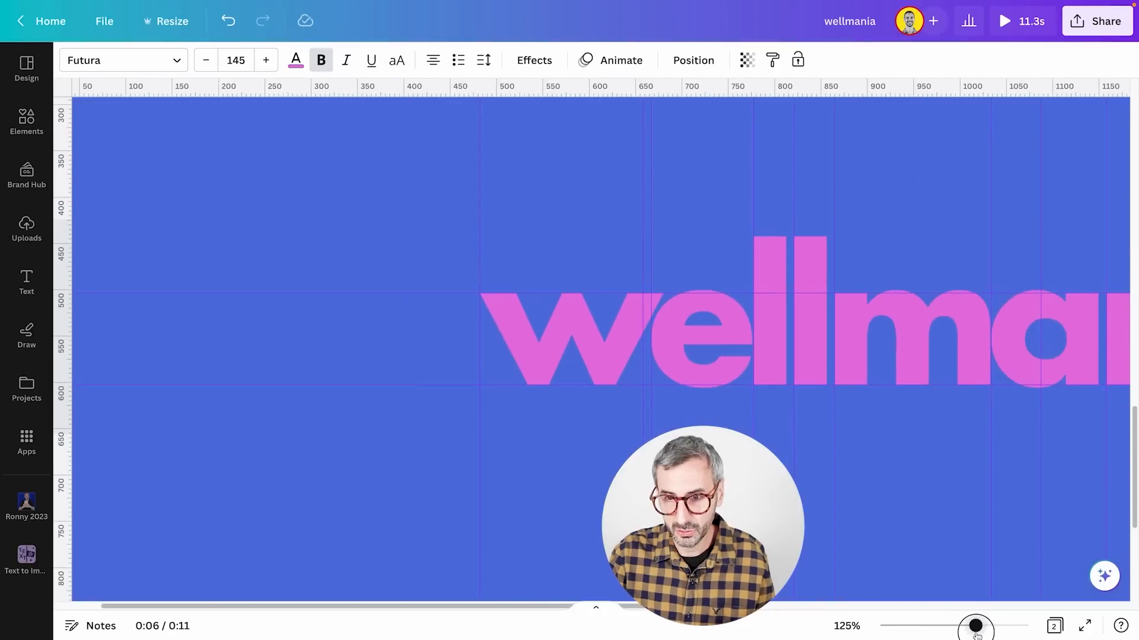
# Step: Add a rectangle, shrink it into a narrow upright bar, and place it just below the red i
pyautogui.moveTo(723, 606); pyautogui.dragTo(884, 607)
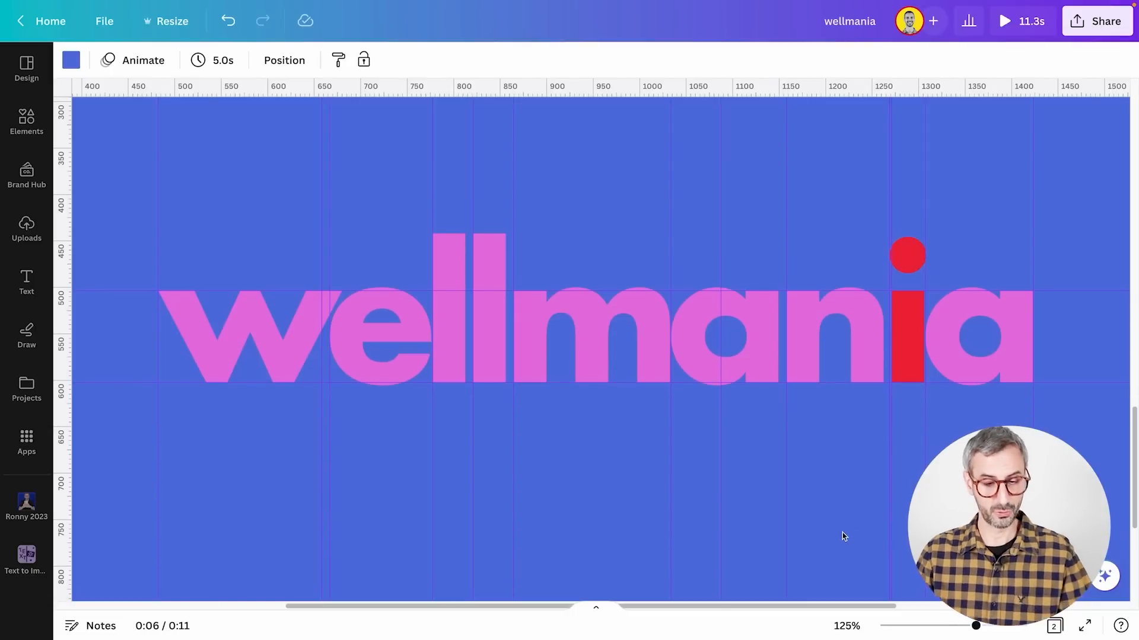
pyautogui.press('Escape')
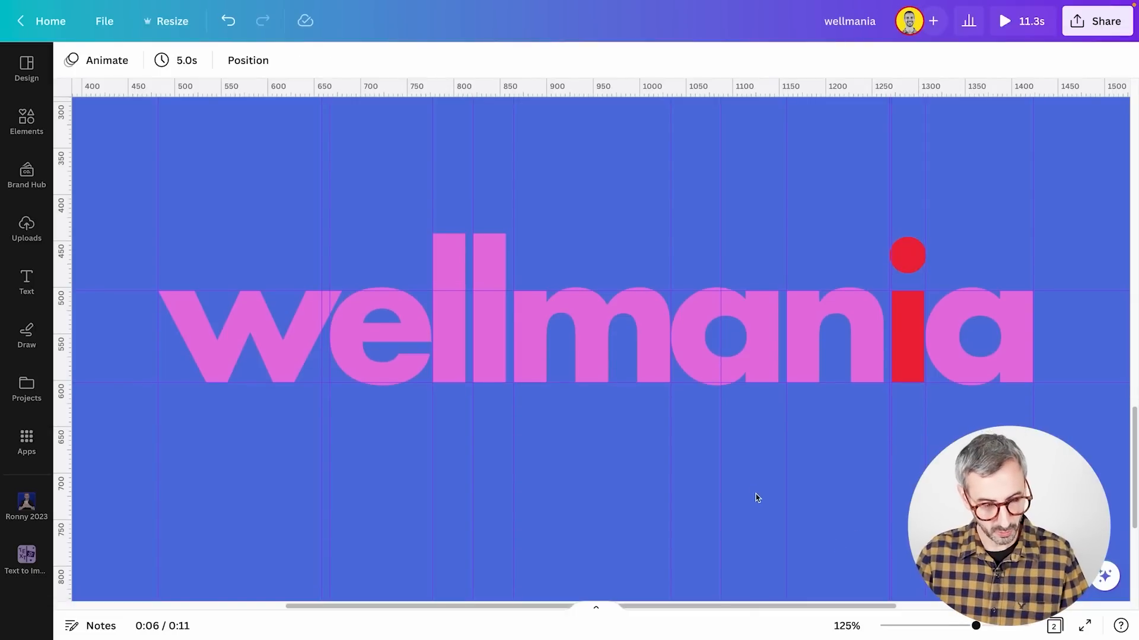
pyautogui.press('r')
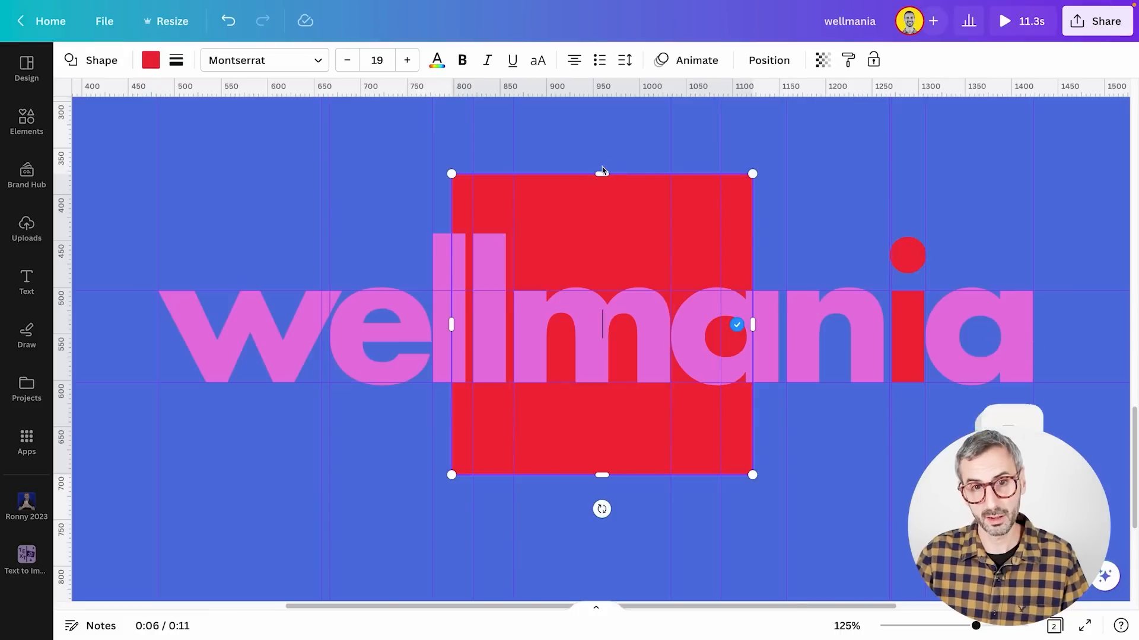
pyautogui.moveTo(608, 178); pyautogui.dragTo(602, 410)
pyautogui.moveTo(451, 441); pyautogui.dragTo(728, 435)
pyautogui.moveTo(754, 508); pyautogui.dragTo(917, 517)
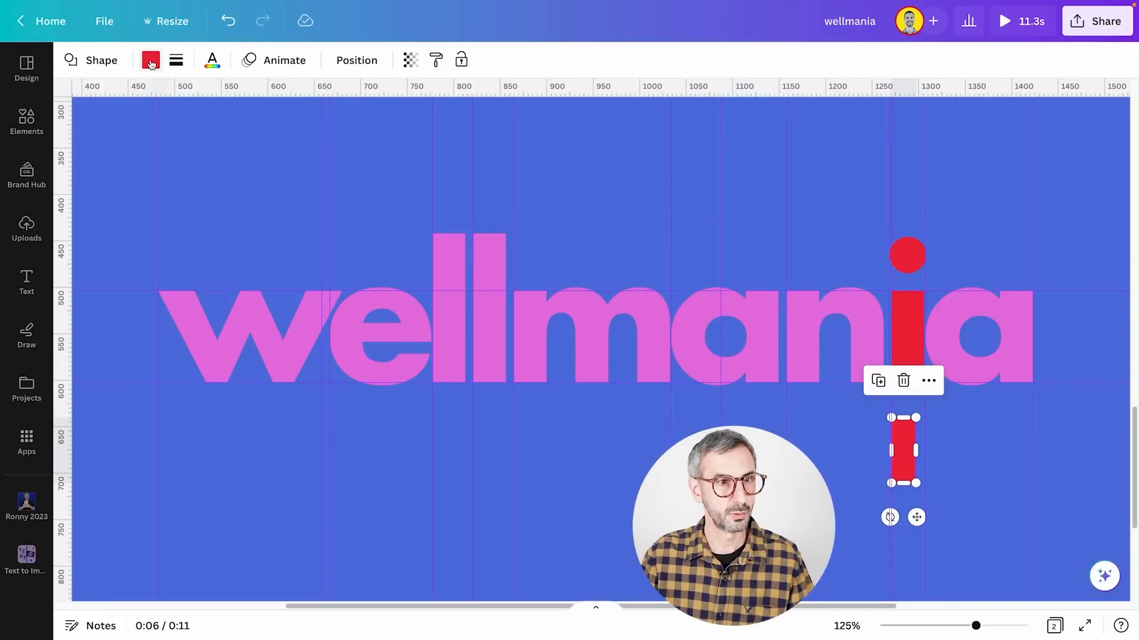
# Step: Recolour the bar with the document's pink lettering colour and return to the full canvas view
pyautogui.click(151, 60)
pyautogui.click(246, 150)
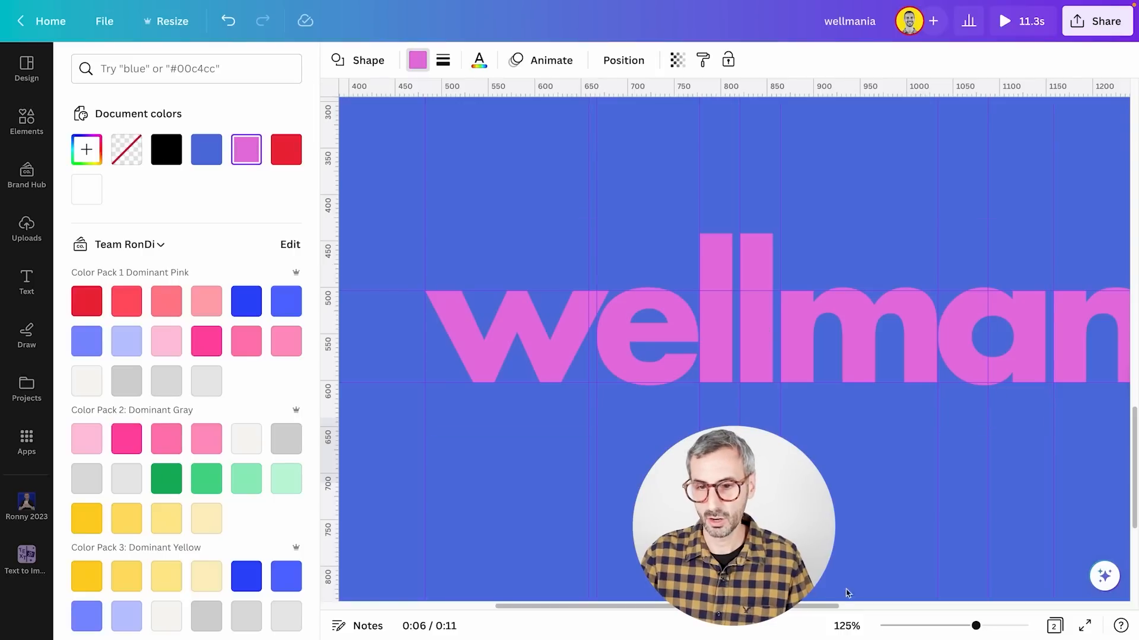
pyautogui.moveTo(819, 607); pyautogui.dragTo(1000, 610)
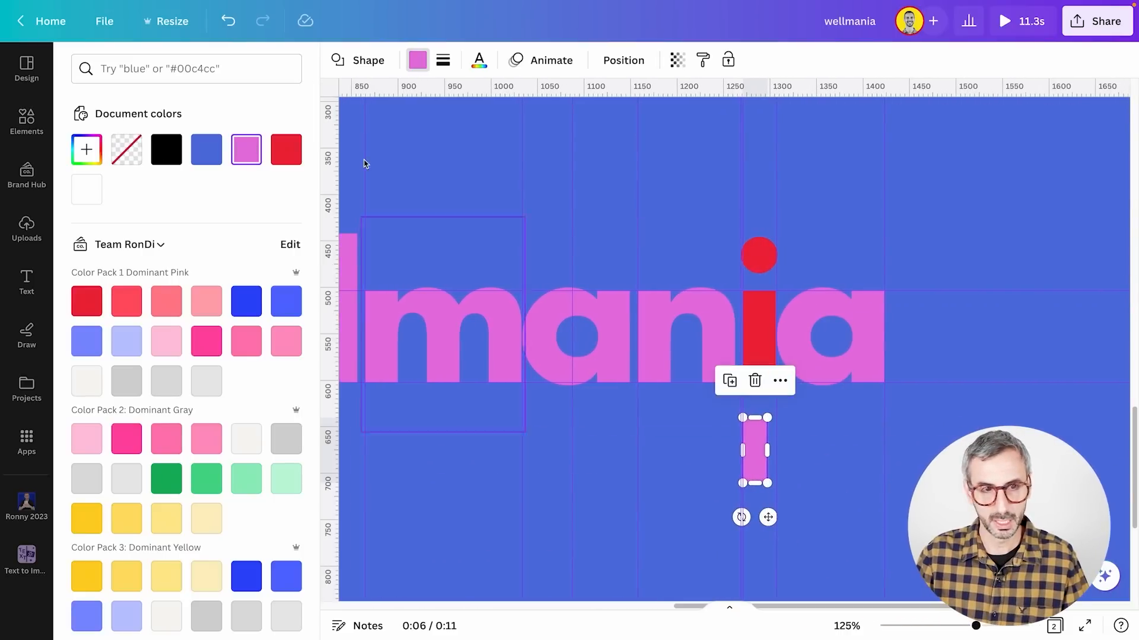
pyautogui.click(468, 509)
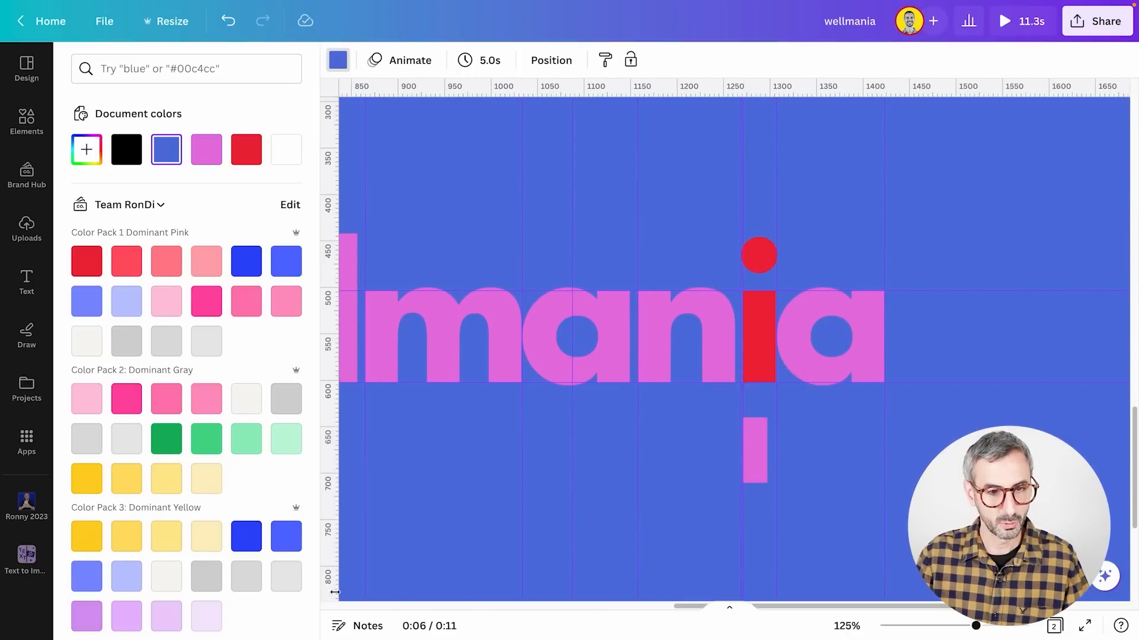
pyautogui.click(20, 321)
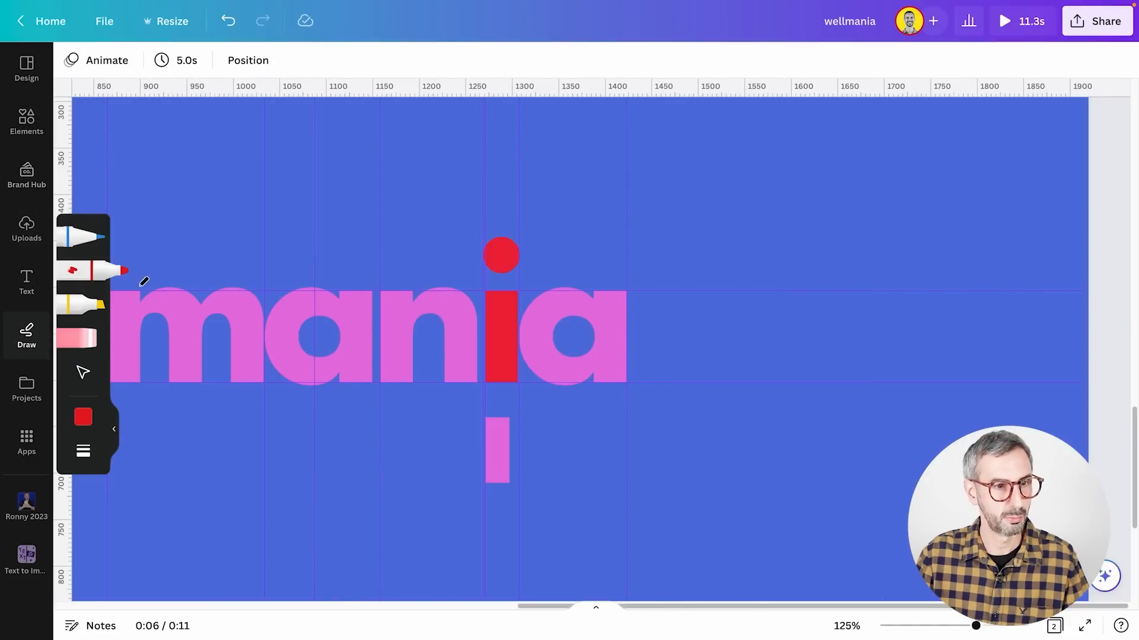
pyautogui.click(117, 430)
# Step: Move the pink bar onto the stem of the red i and resize its height and width to the guides
pyautogui.click(497, 449)
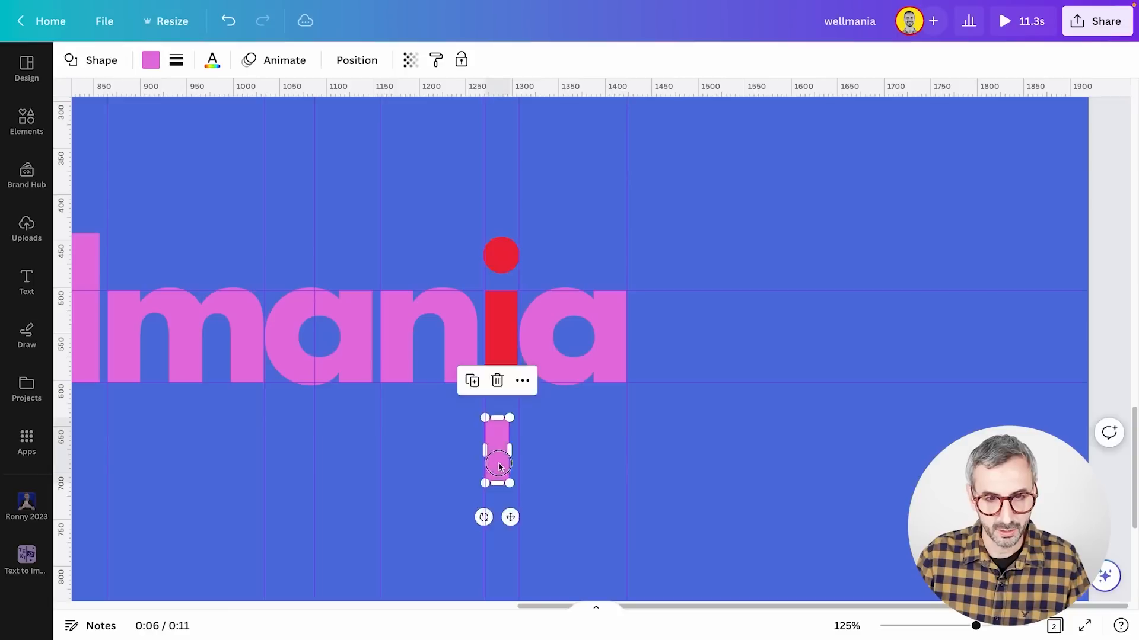
pyautogui.moveTo(497, 449)
pyautogui.mouseDown()
pyautogui.moveTo(709, 433)
pyautogui.moveTo(565, 415)
pyautogui.moveTo(510, 357)
pyautogui.moveTo(498, 362)
pyautogui.mouseUp()
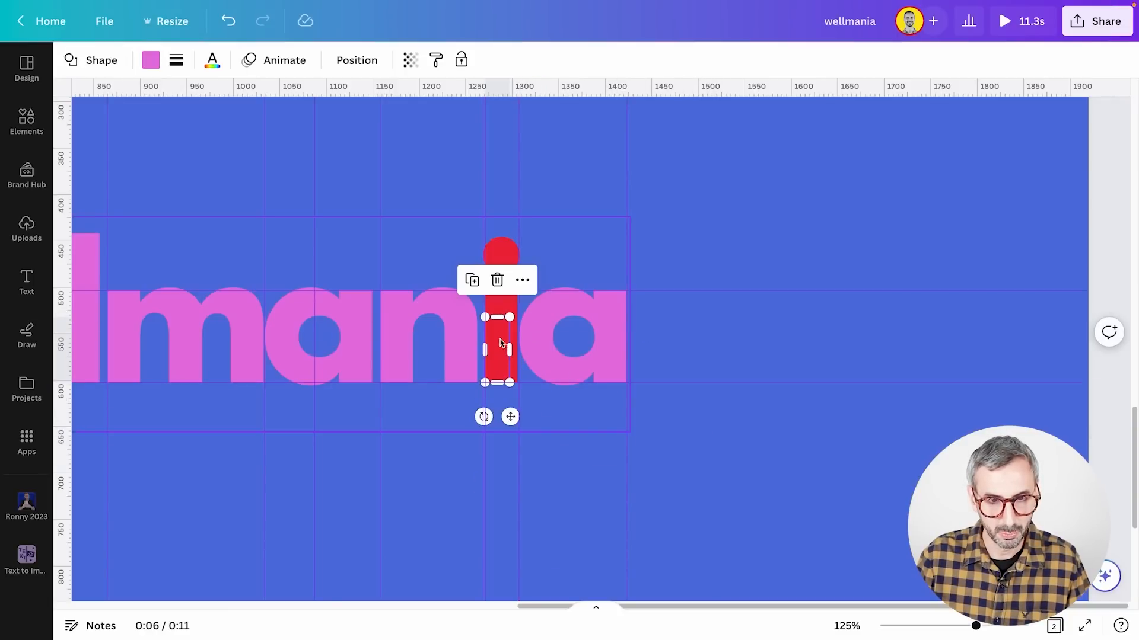
pyautogui.moveTo(501, 315); pyautogui.dragTo(502, 290)
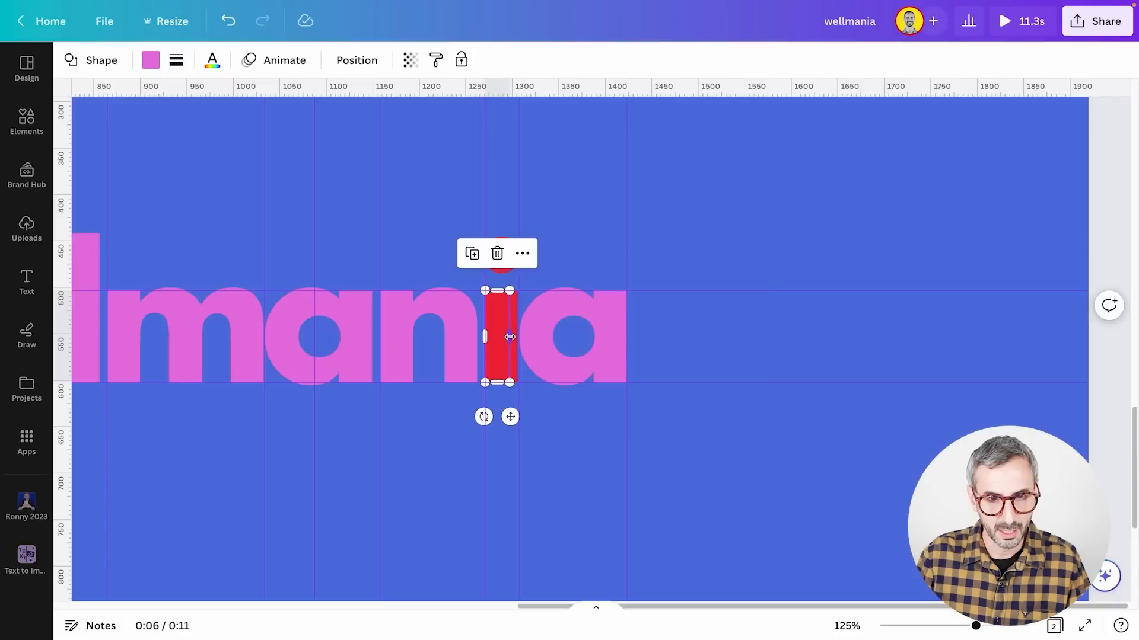
pyautogui.moveTo(510, 336); pyautogui.dragTo(516, 337)
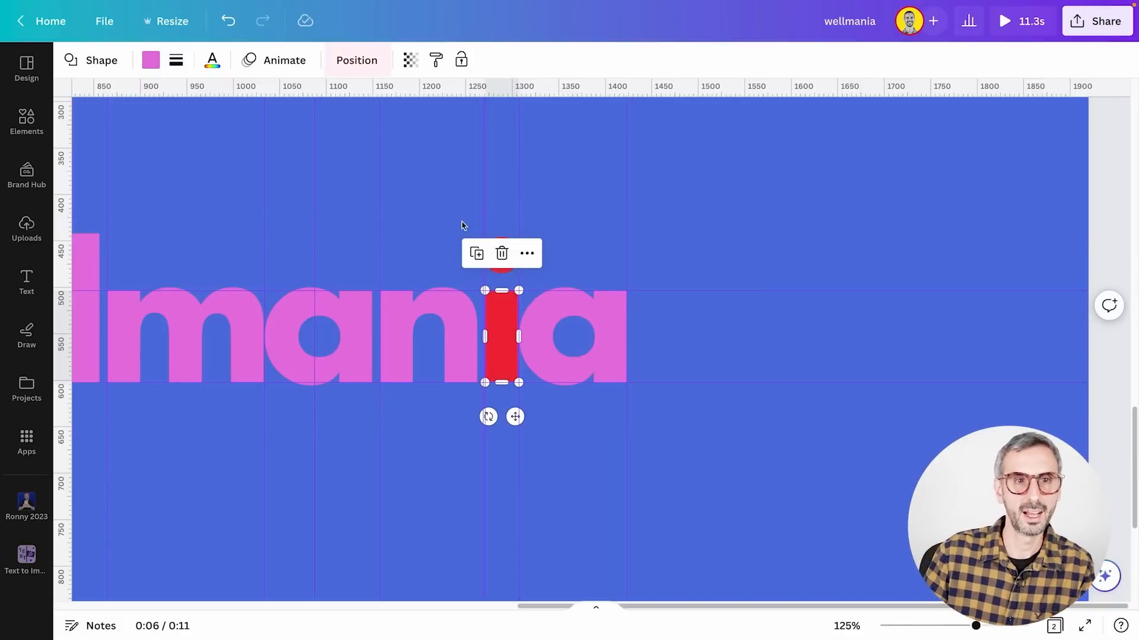
# Step: Move the pink bar's layer above the red wellmania text and check the stem's alignment at 500% zoom
pyautogui.click(365, 70)
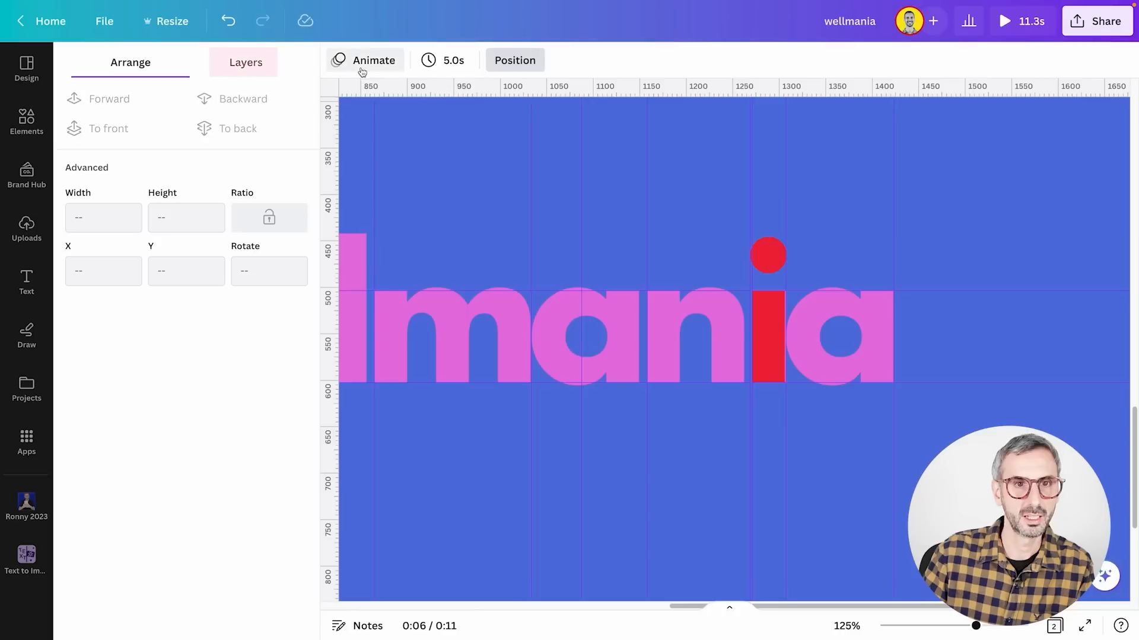
pyautogui.click(247, 66)
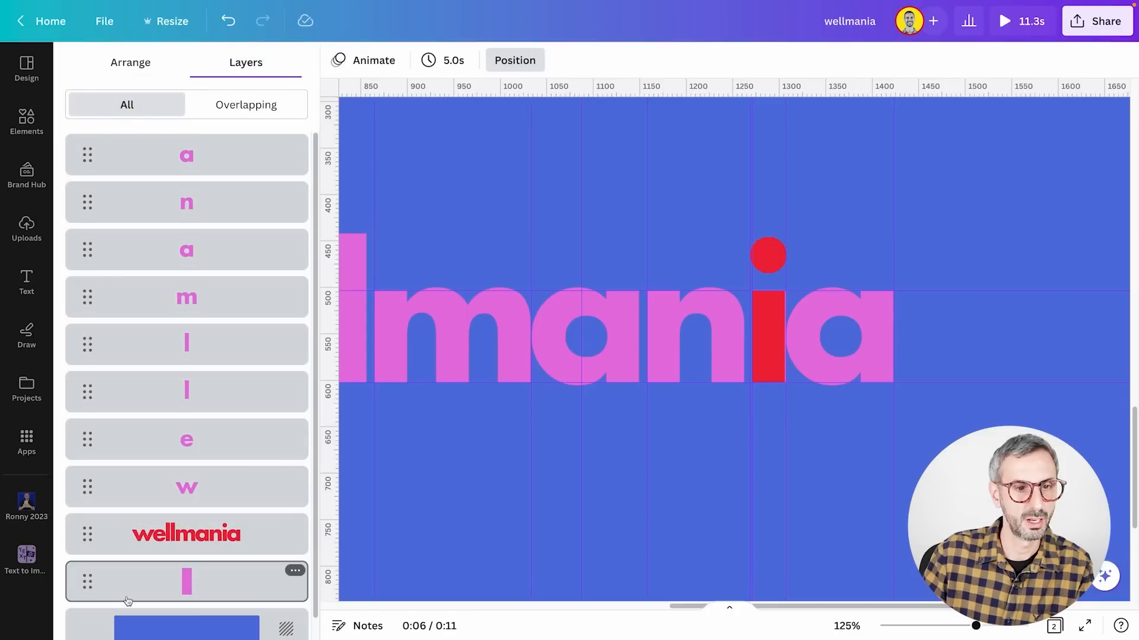
pyautogui.moveTo(87, 584); pyautogui.dragTo(117, 518)
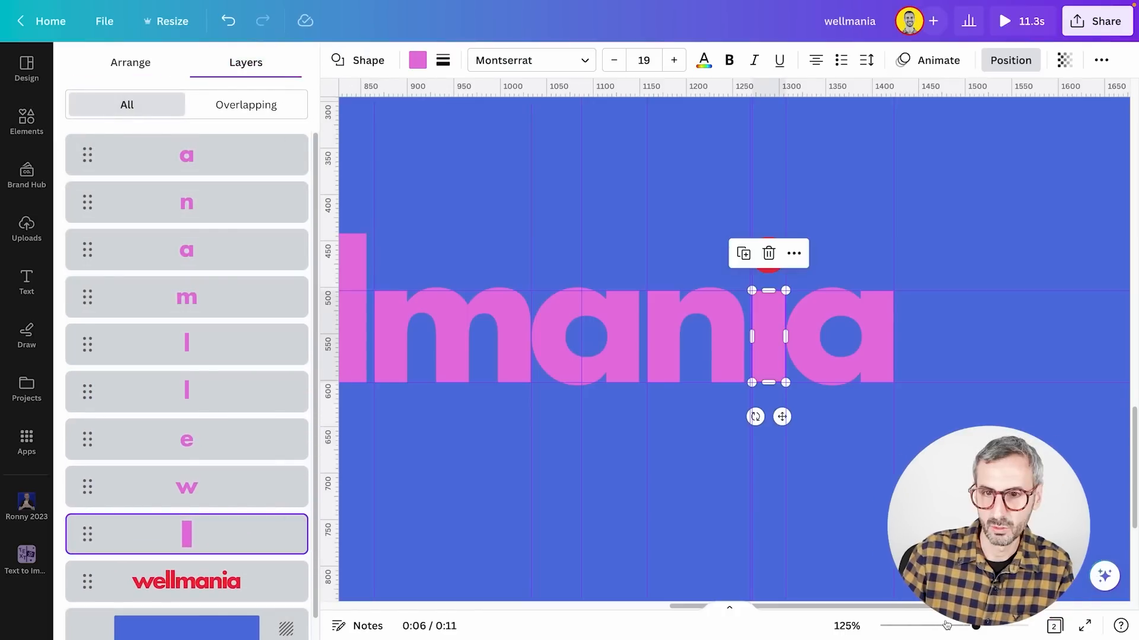
pyautogui.moveTo(976, 625); pyautogui.dragTo(1023, 622)
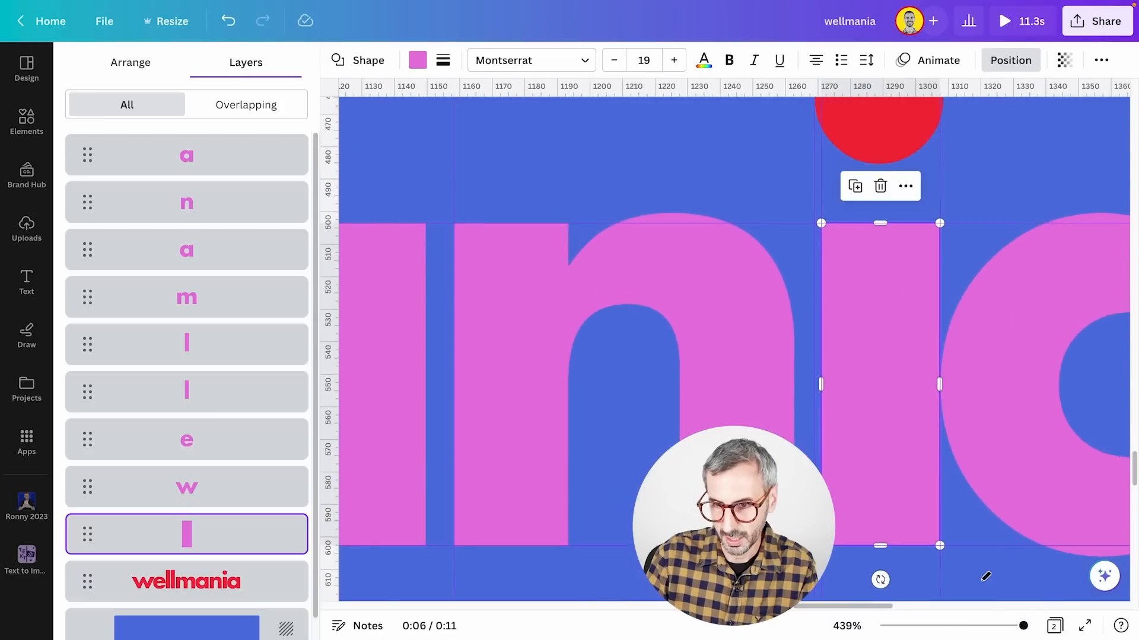
pyautogui.click(986, 577)
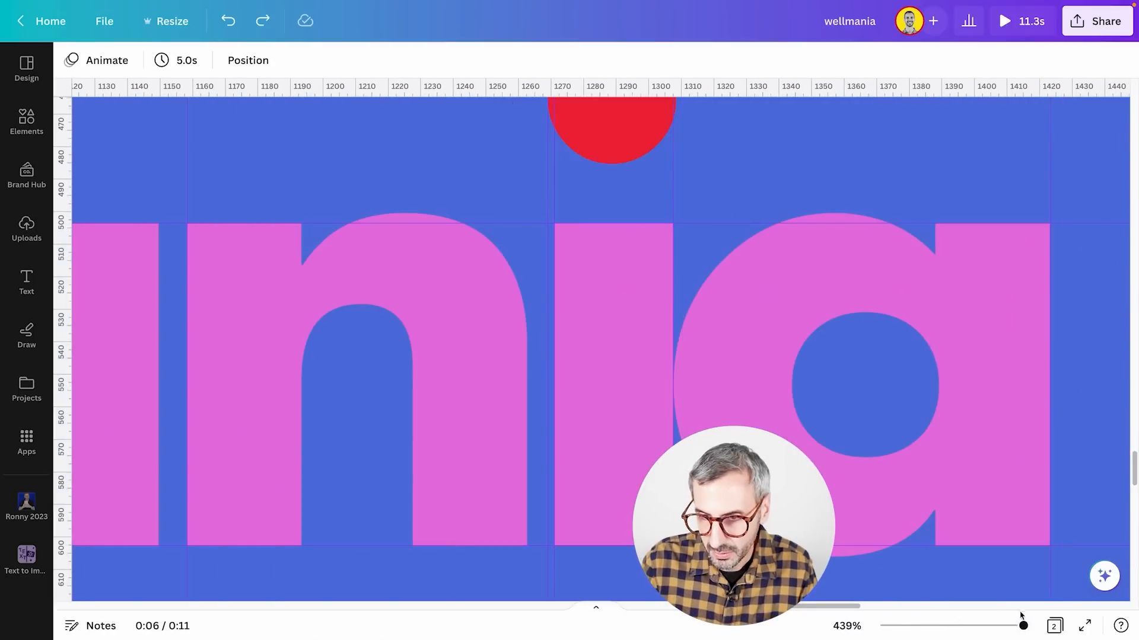
pyautogui.moveTo(1030, 624); pyautogui.dragTo(1033, 625)
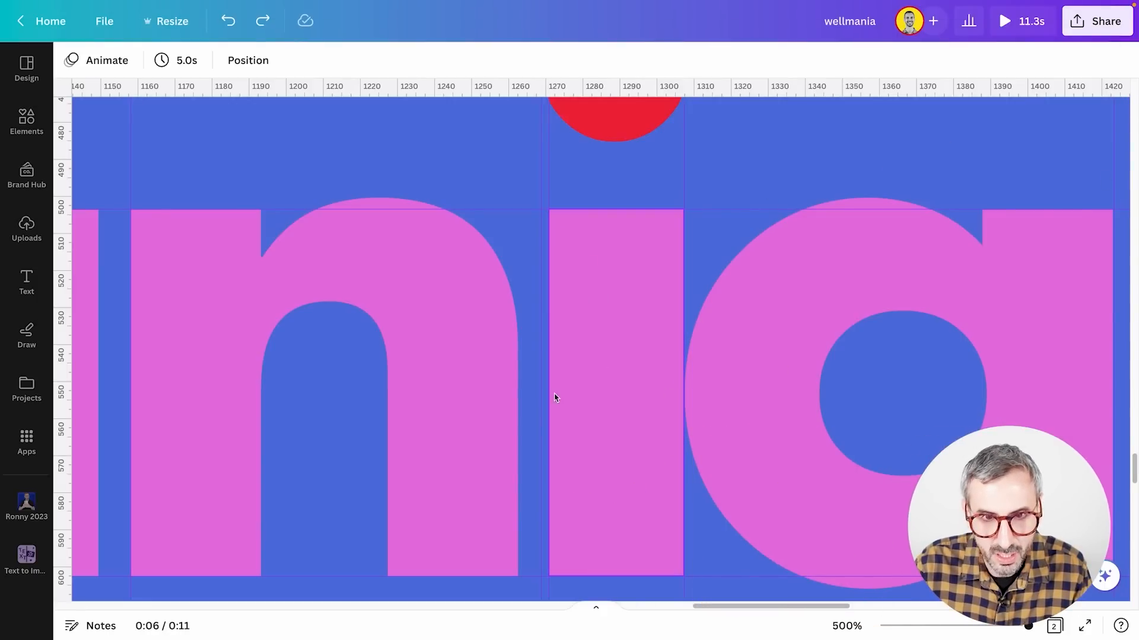
pyautogui.click(606, 265)
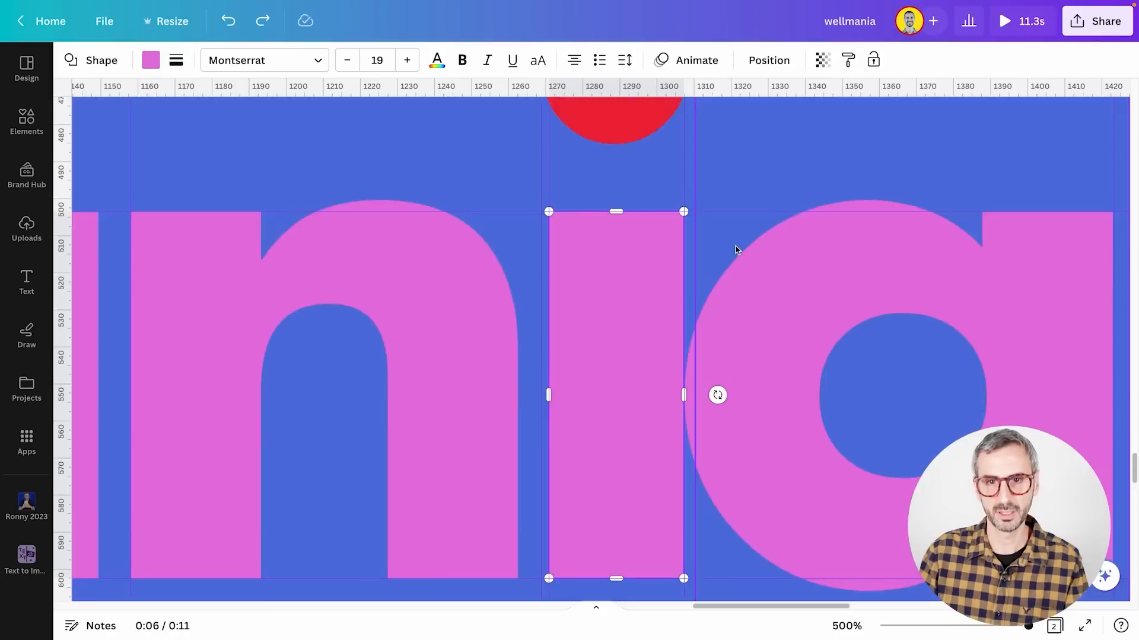
pyautogui.scroll(3, 608, 302)
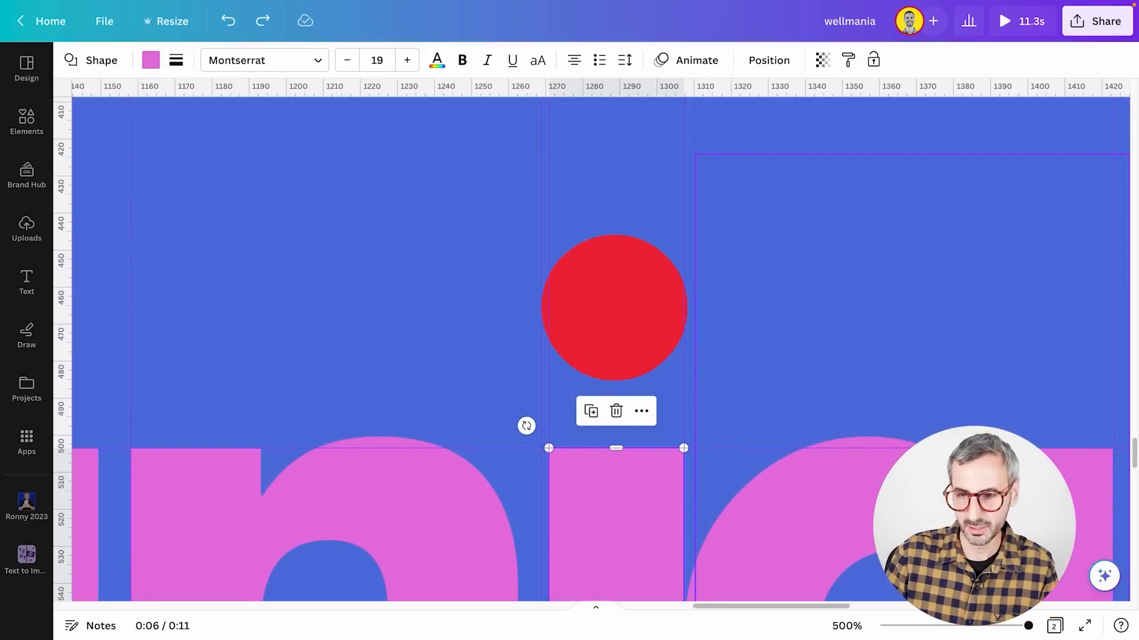
# Step: Add a circle shape and move it into the empty area beyond the final a
pyautogui.moveTo(1021, 634); pyautogui.dragTo(963, 626)
pyautogui.press('Escape')
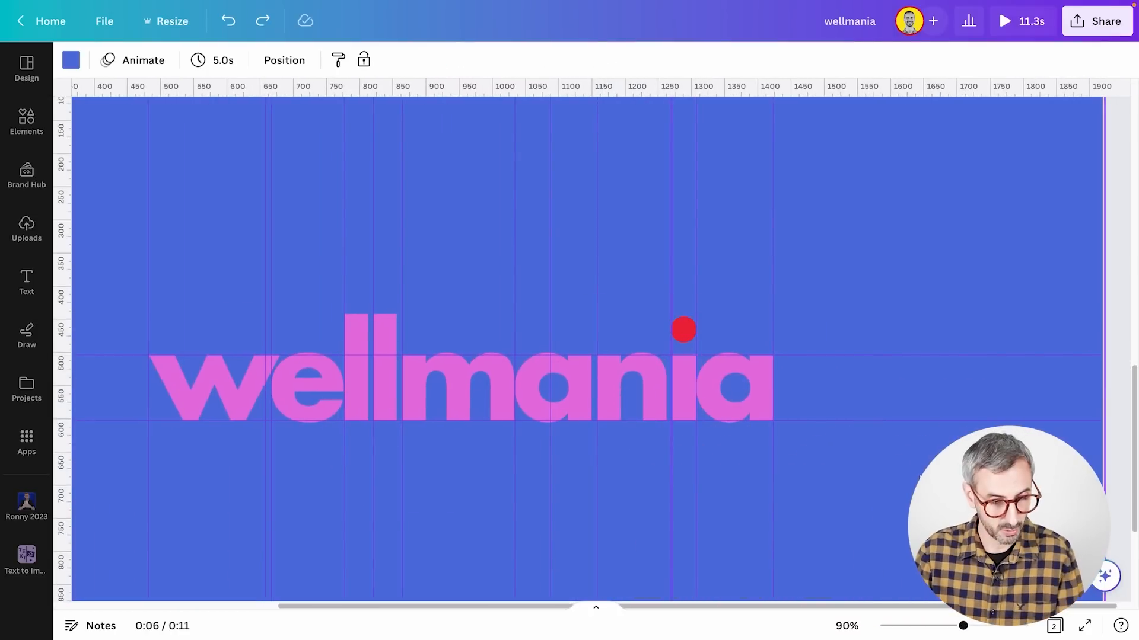
pyautogui.press('c')
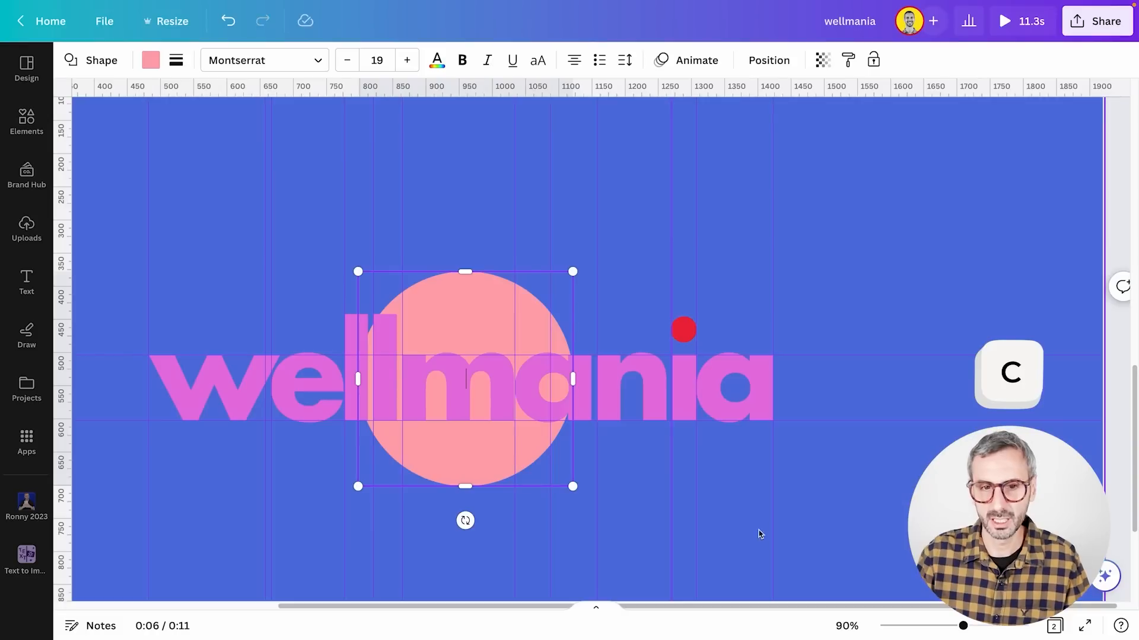
pyautogui.doubleClick(450, 307)
pyautogui.moveTo(452, 291); pyautogui.dragTo(927, 196)
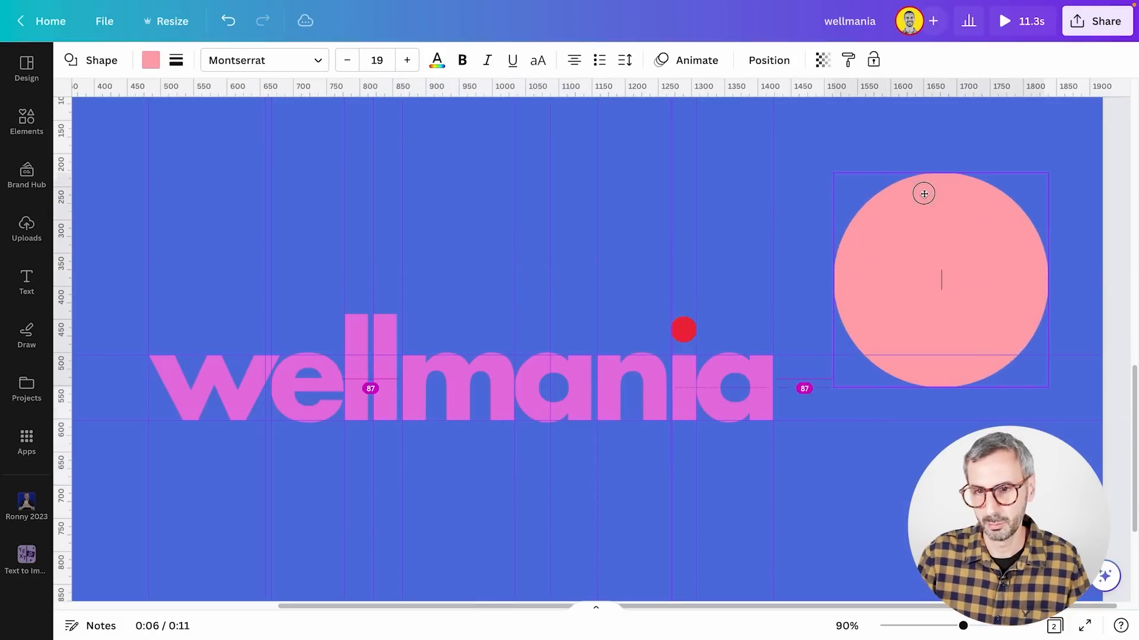
pyautogui.click(858, 543)
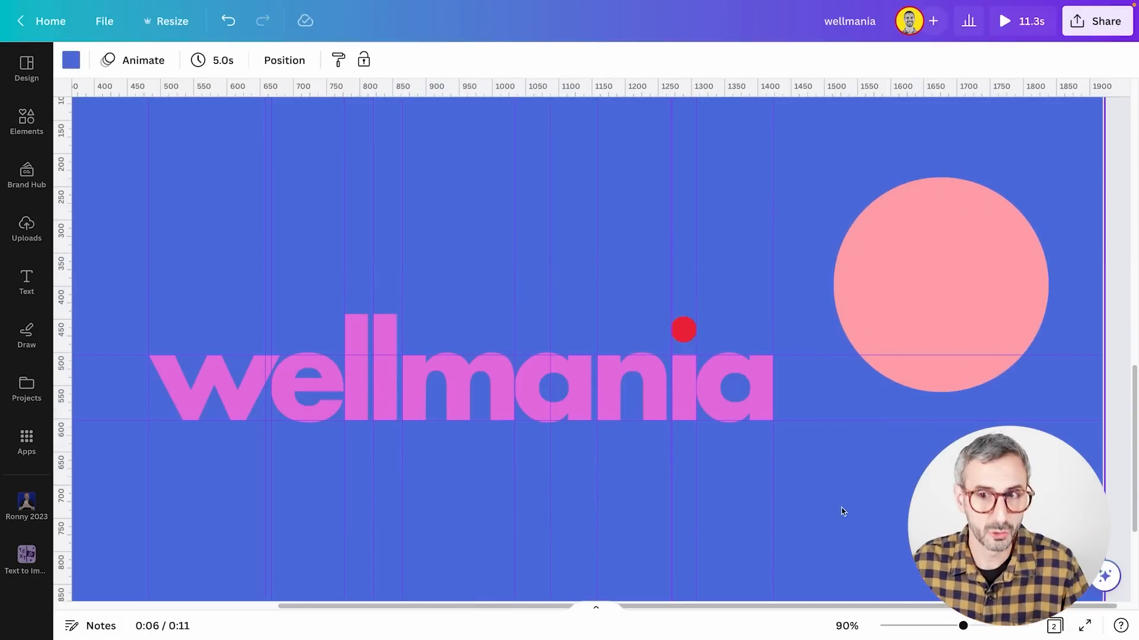
# Step: Shrink the circle to roughly the size of the red i dot and place it above the final a
pyautogui.click(910, 198)
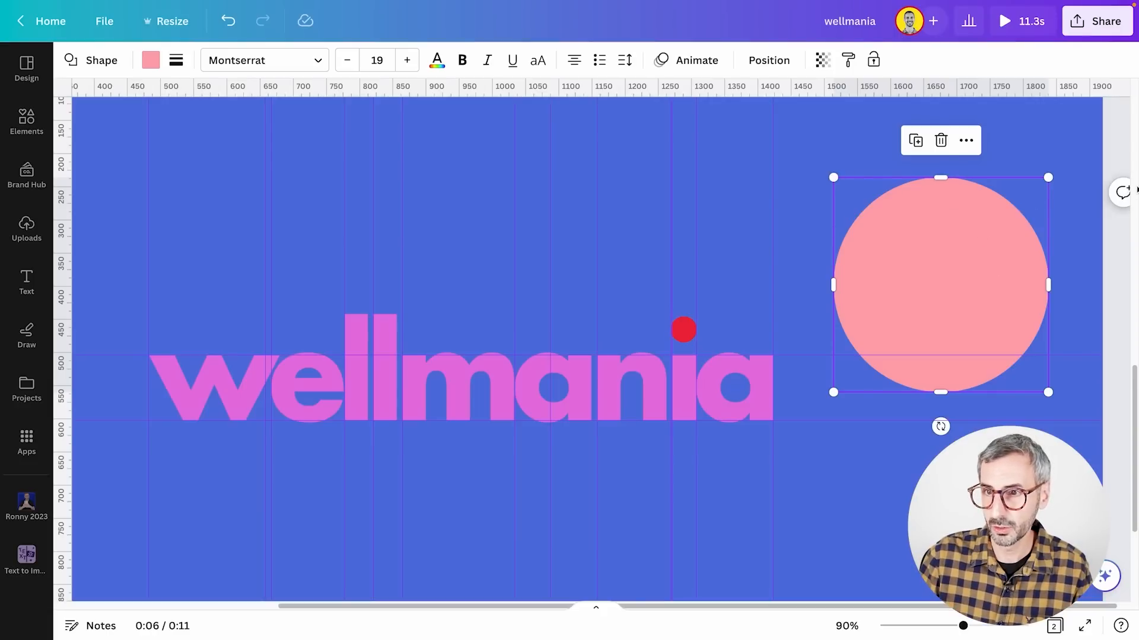
pyautogui.moveTo(836, 178); pyautogui.dragTo(1053, 337)
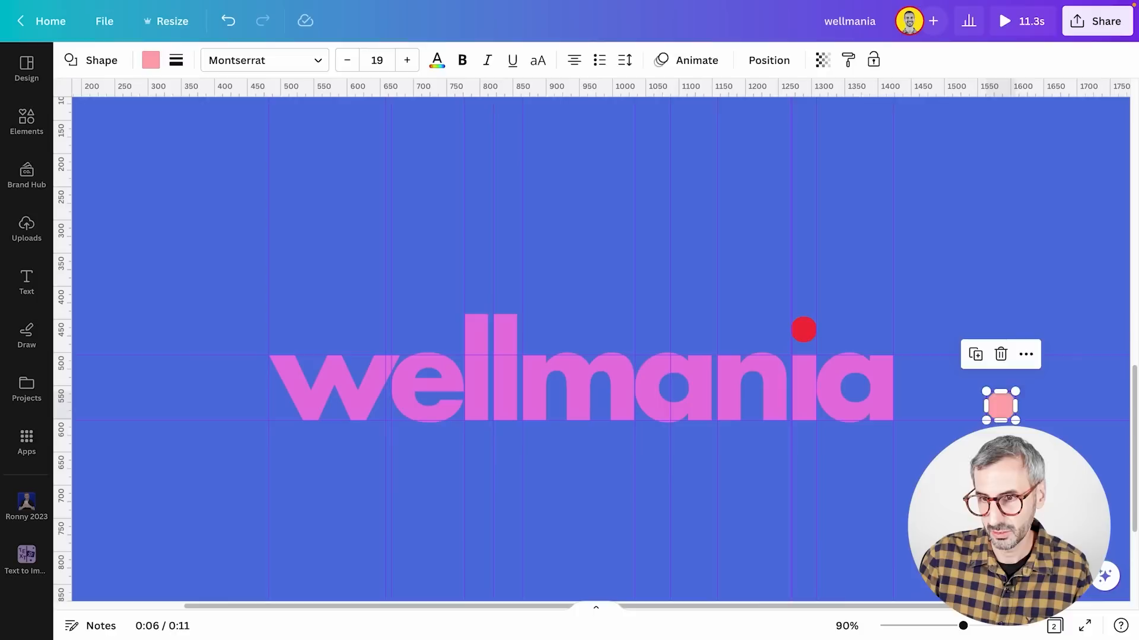
pyautogui.click(1002, 475)
pyautogui.moveTo(1002, 404); pyautogui.dragTo(840, 221)
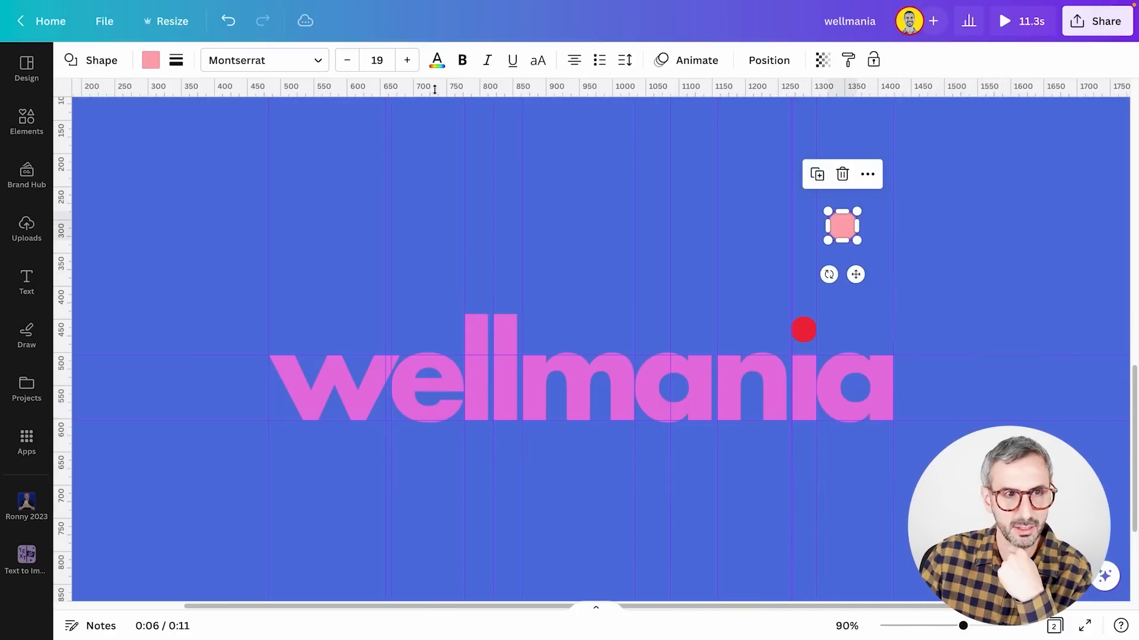
# Step: Recolour the small circle with the document's pink lettering colour and return to the full canvas view
pyautogui.click(151, 61)
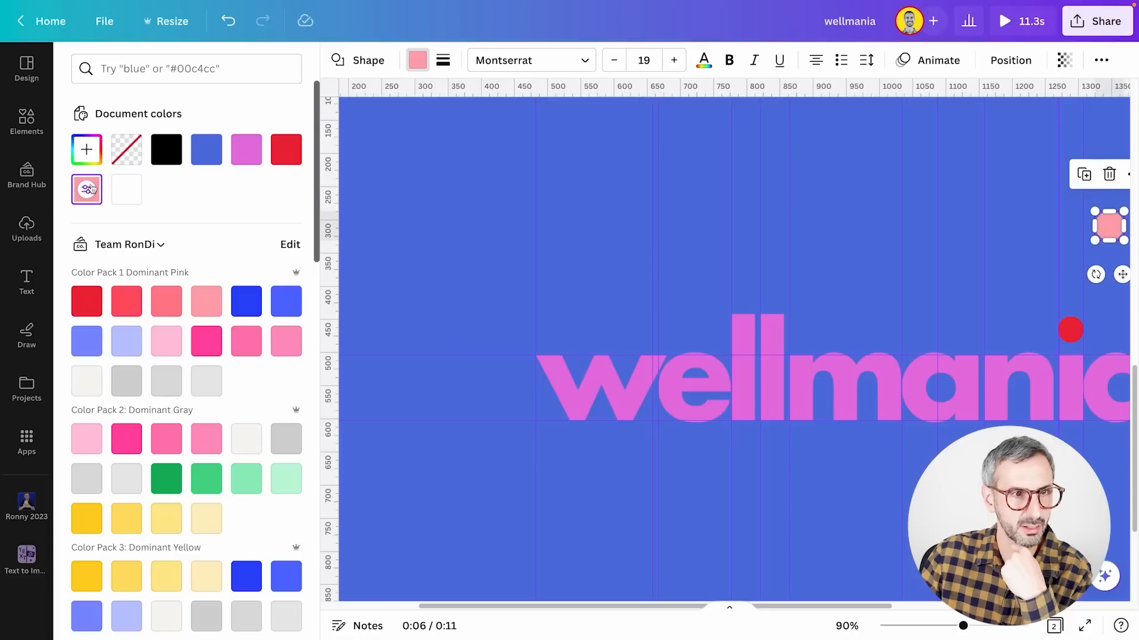
pyautogui.click(245, 151)
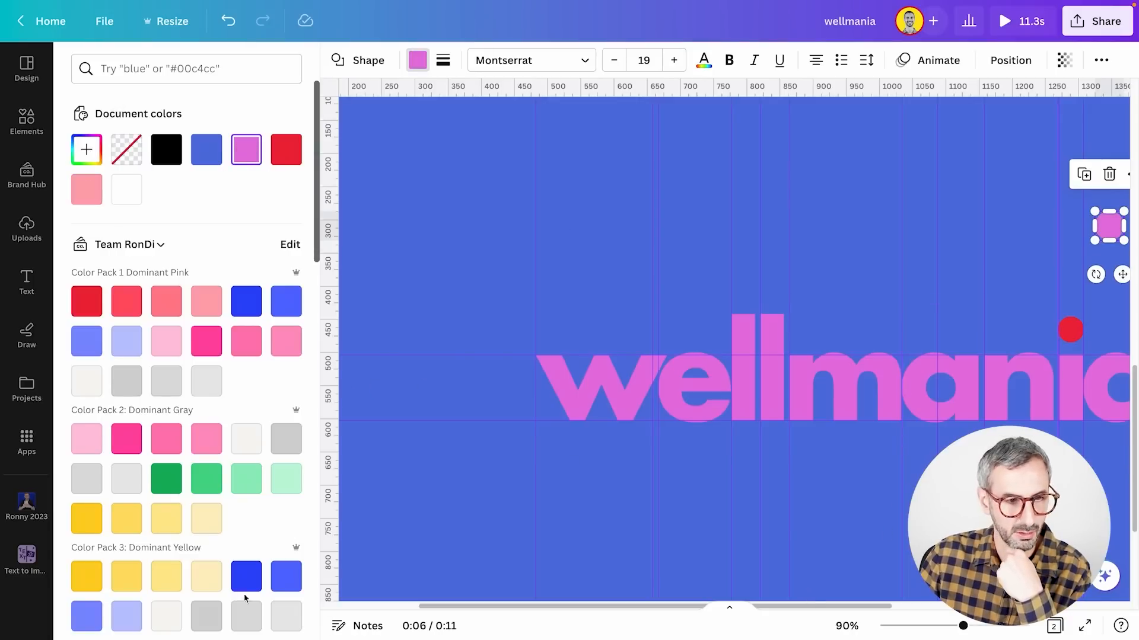
pyautogui.click(9, 619)
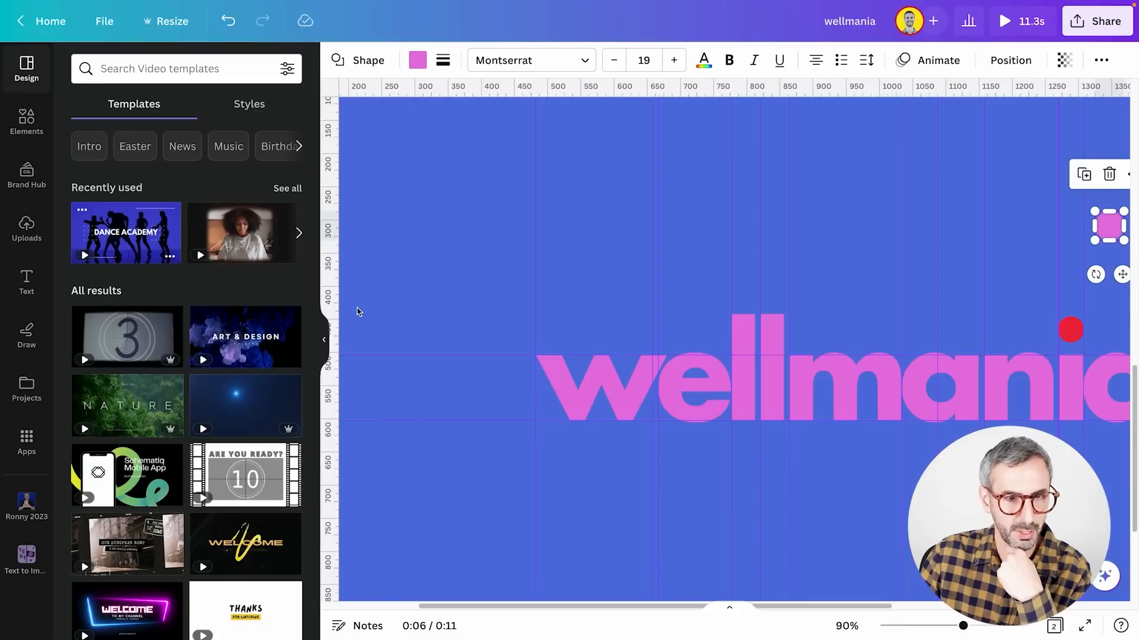
pyautogui.click(325, 343)
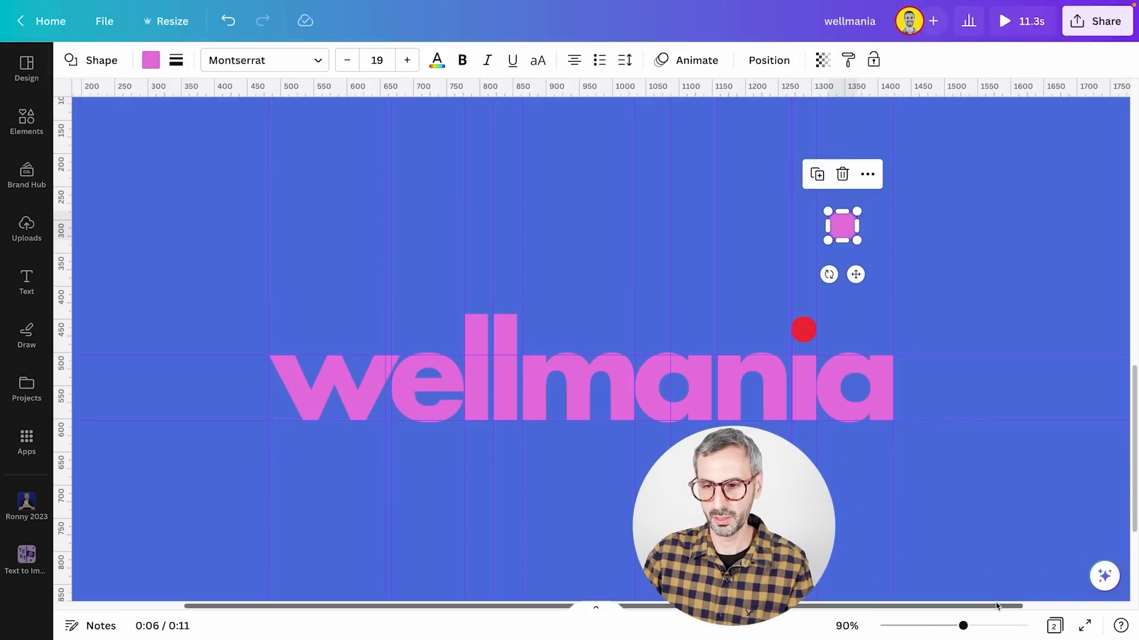
# Step: Move the pink circle beside the red i dot, place a horizontal guide at the dot's top edge, and check it at 500% zoom
pyautogui.moveTo(996, 606); pyautogui.dragTo(1109, 605)
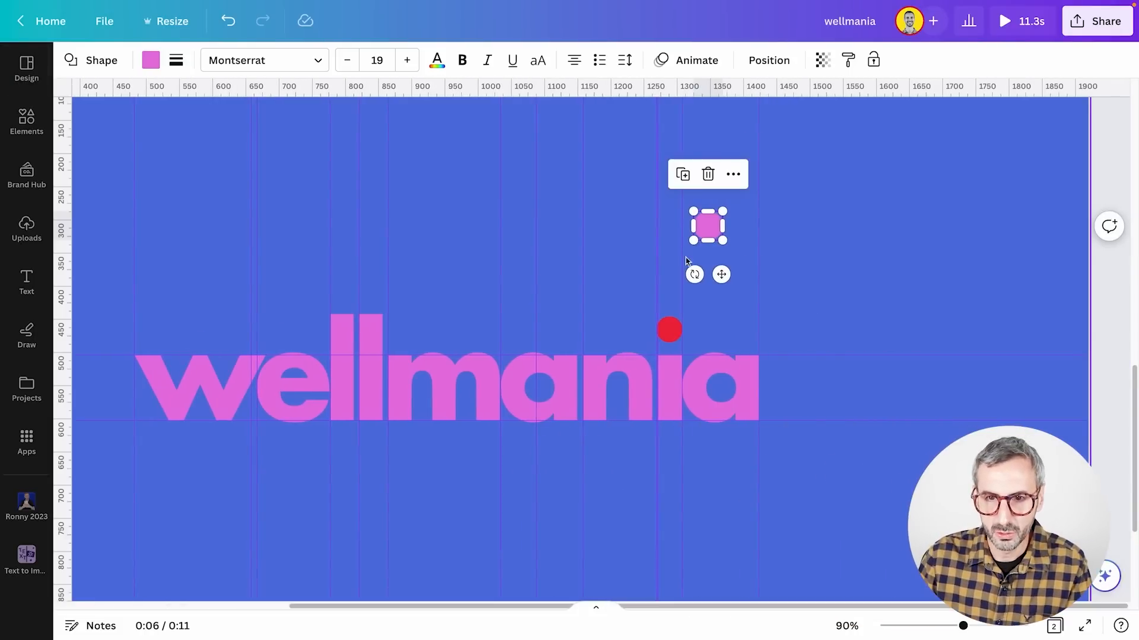
pyautogui.moveTo(723, 277); pyautogui.dragTo(634, 373)
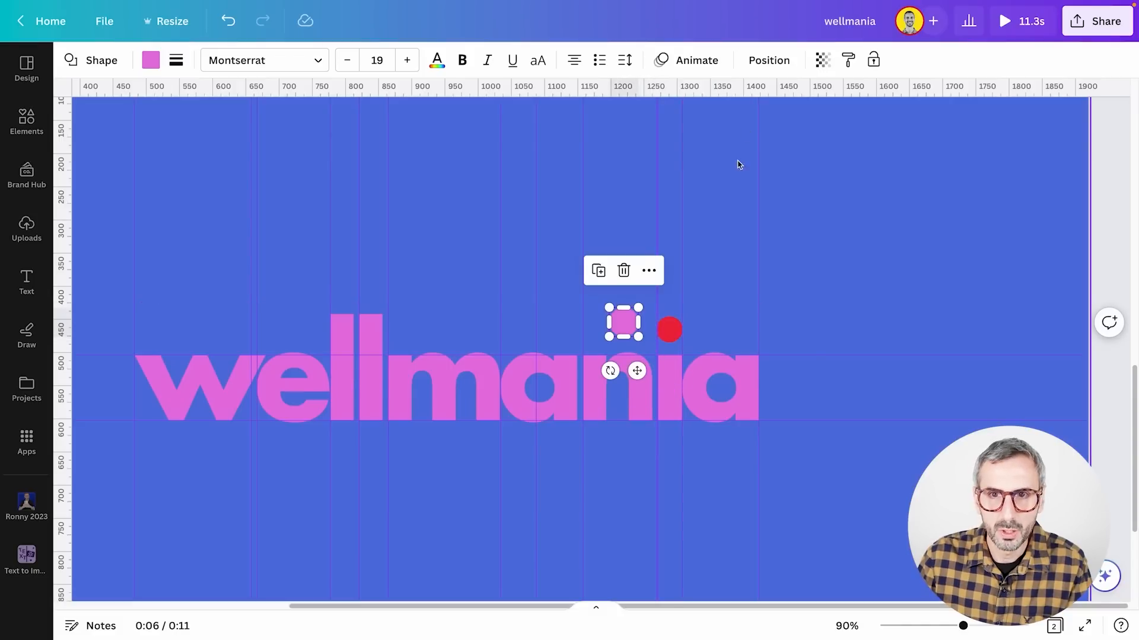
pyautogui.moveTo(749, 217); pyautogui.dragTo(756, 315)
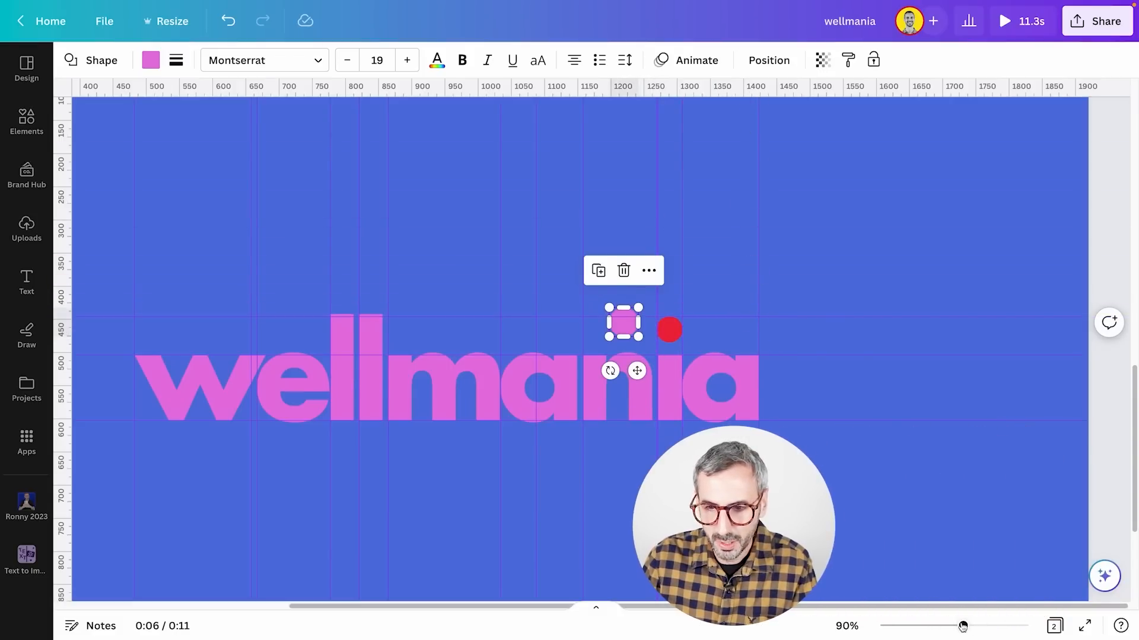
pyautogui.moveTo(963, 627); pyautogui.dragTo(1068, 637)
pyautogui.moveTo(709, 615); pyautogui.dragTo(825, 612)
pyautogui.click(507, 260)
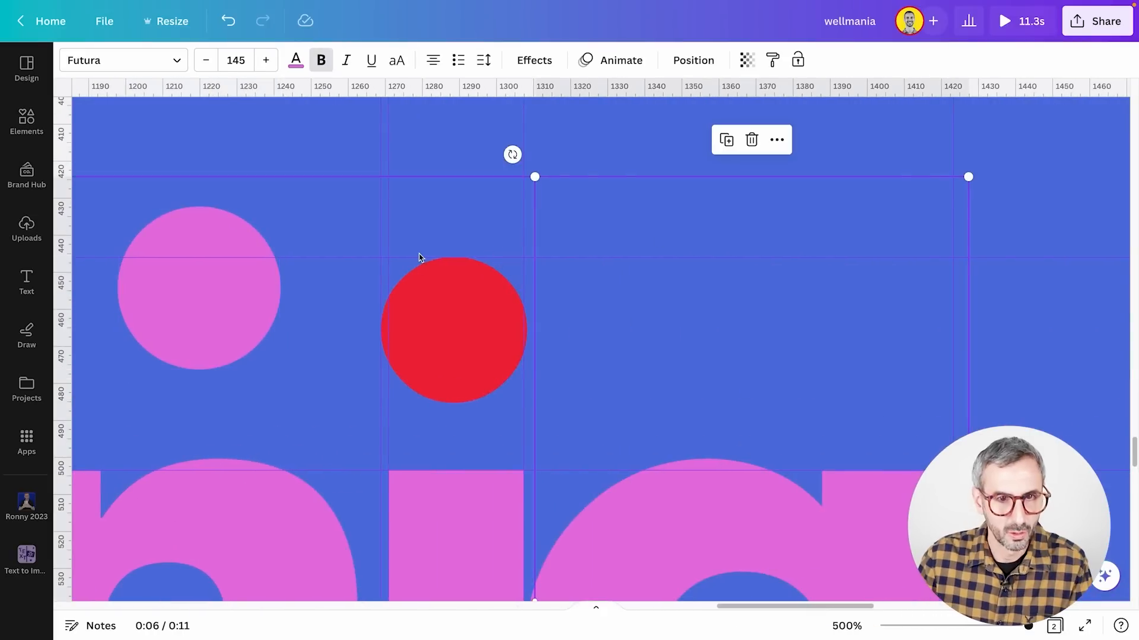
# Step: Unlock the guides, fine-tune the horizontal guide at the red dot's top edge, and place another at its bottom edge
pyautogui.click(112, 36)
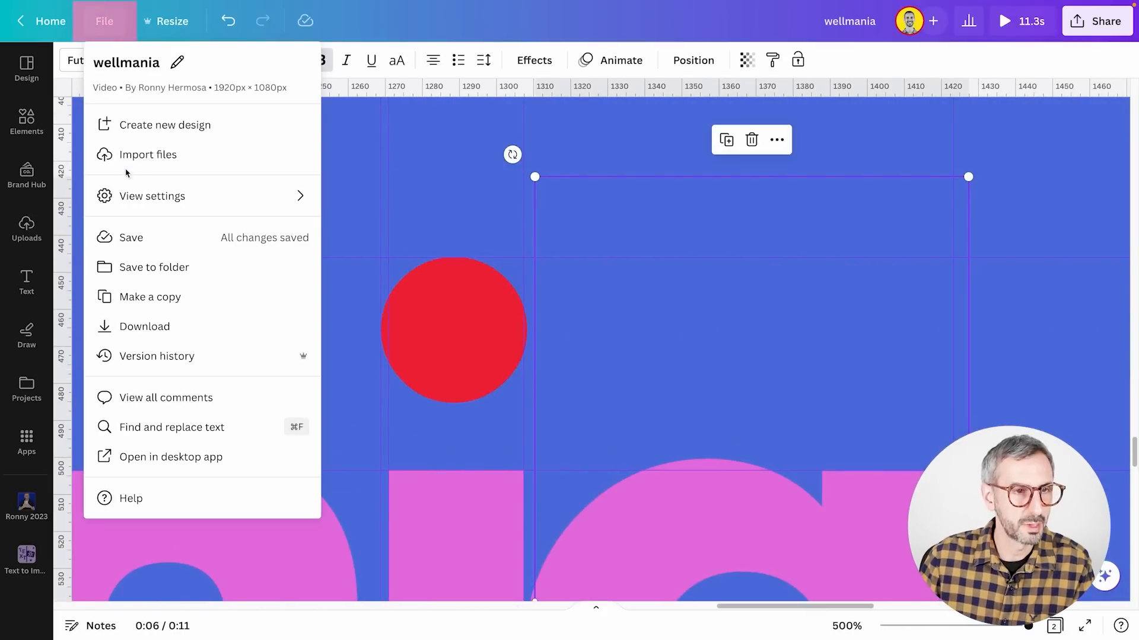
pyautogui.click(127, 196)
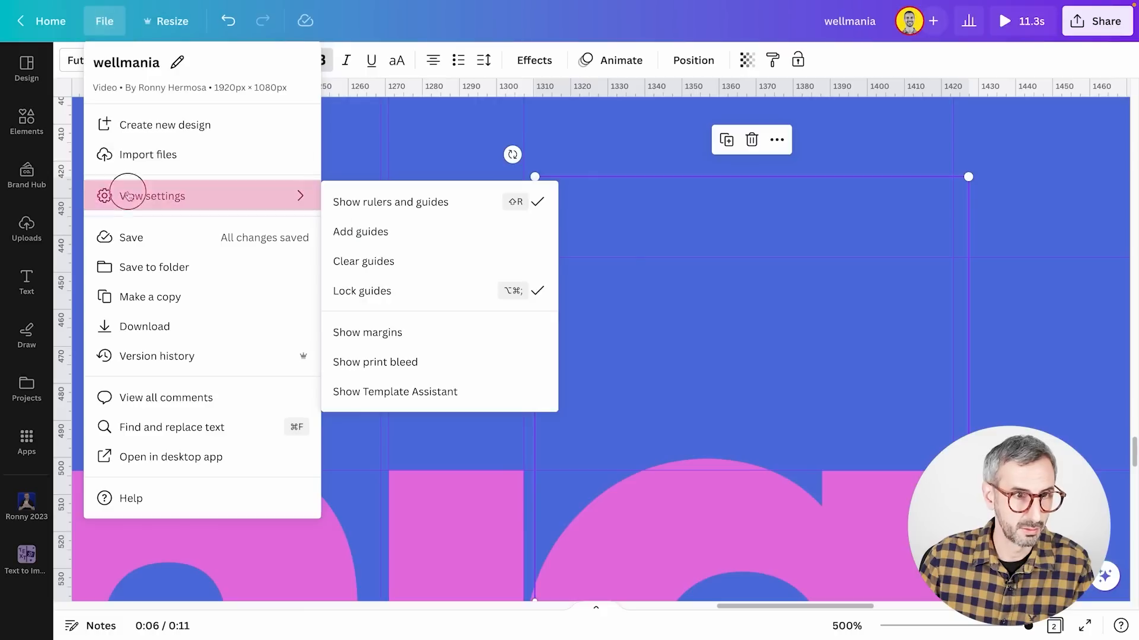
pyautogui.click(387, 292)
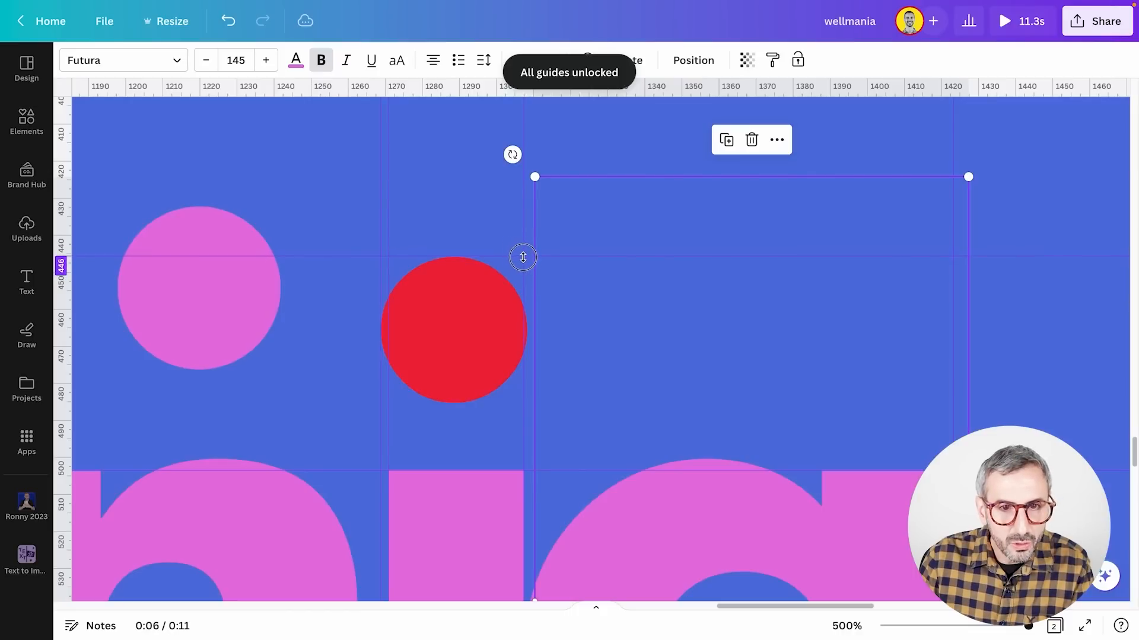
pyautogui.moveTo(528, 258); pyautogui.dragTo(531, 259)
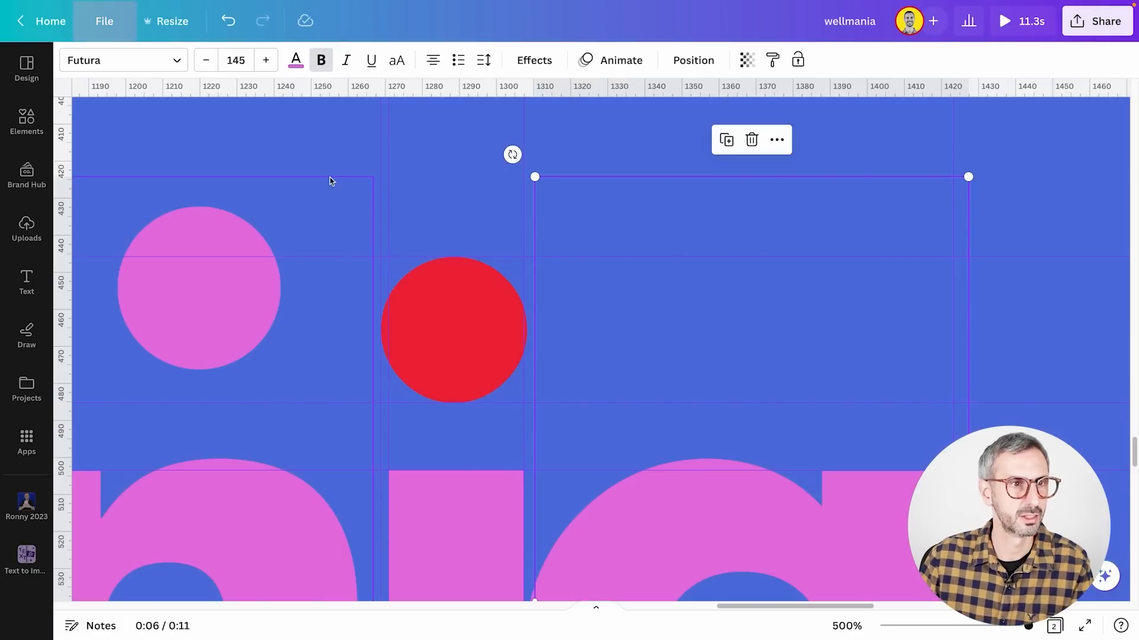
# Step: Lock all the guides in place again
pyautogui.click(113, 26)
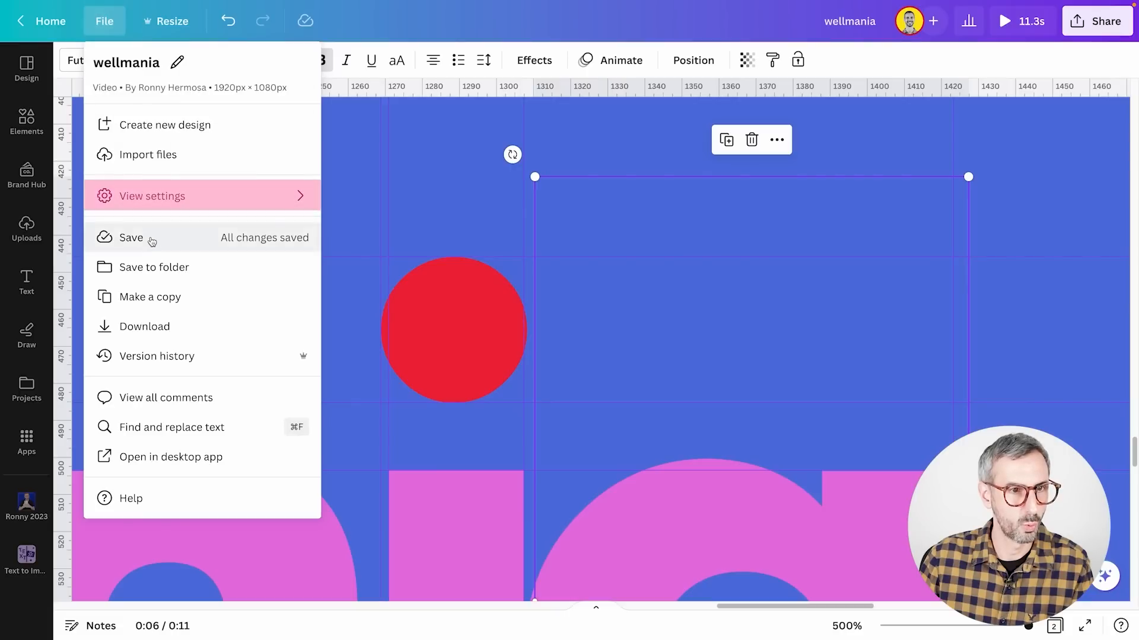
pyautogui.click(152, 196)
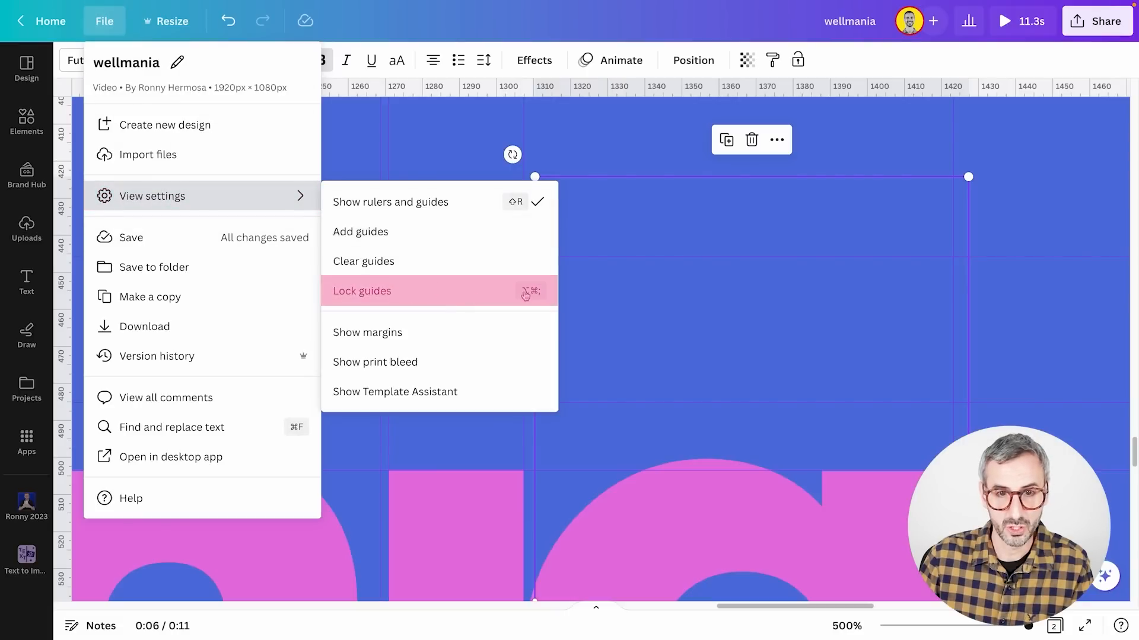
pyautogui.click(506, 291)
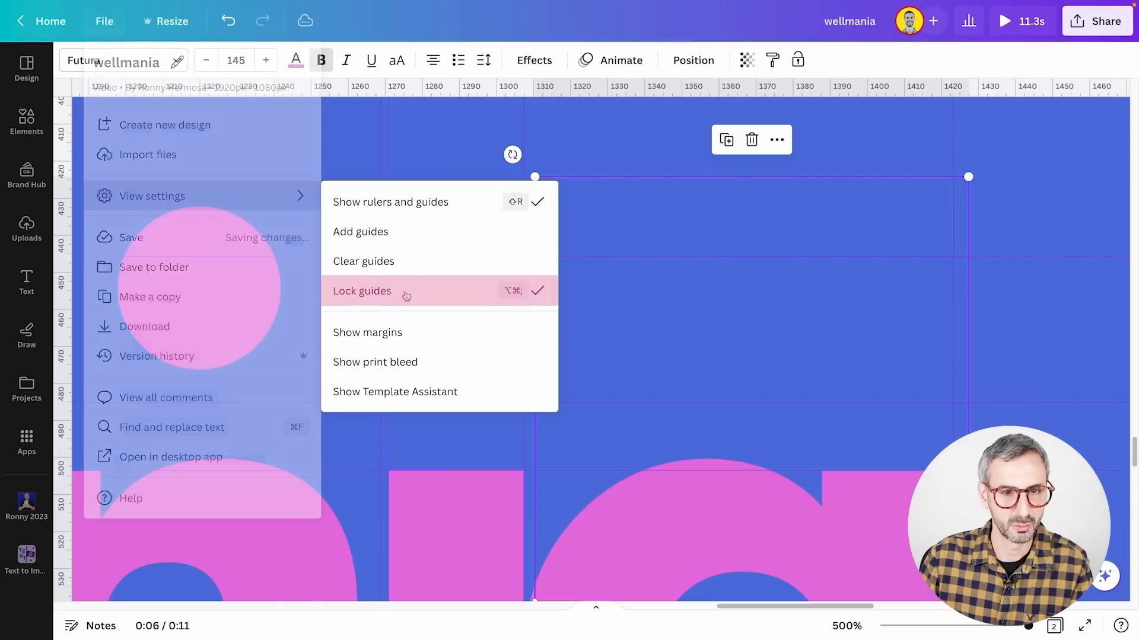
# Step: Bring the pink circle to the front of the layer stack, above all the letters
pyautogui.hscroll(-10, 610, 310)
pyautogui.moveTo(1028, 626); pyautogui.dragTo(978, 628)
pyautogui.click(848, 188)
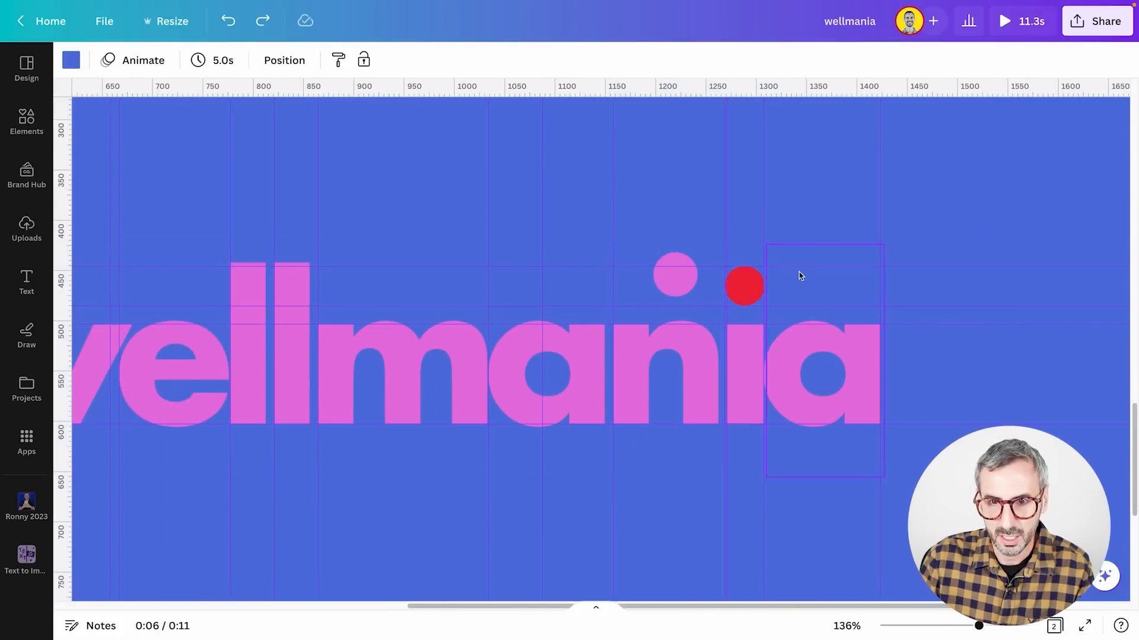
pyautogui.click(756, 290)
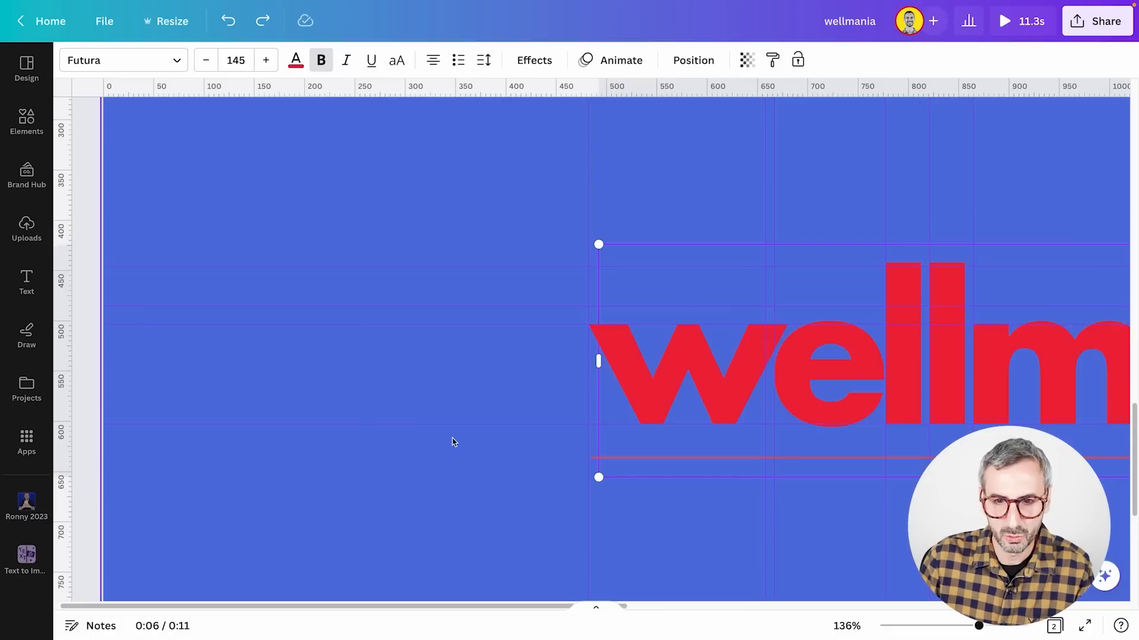
pyautogui.click(451, 441)
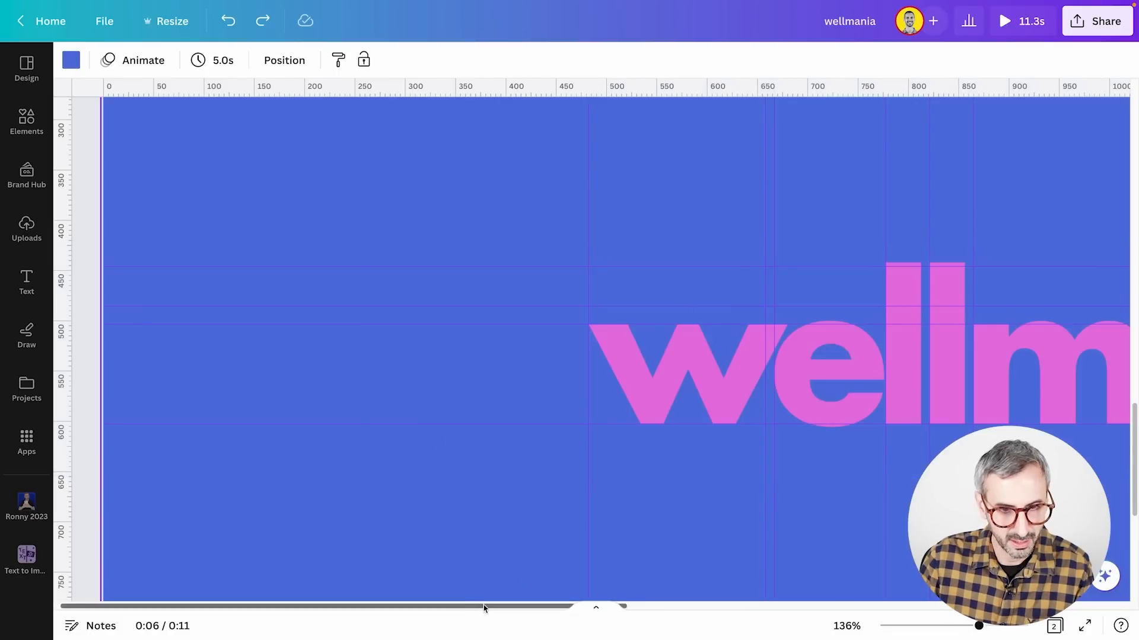
pyautogui.moveTo(482, 606); pyautogui.dragTo(783, 608)
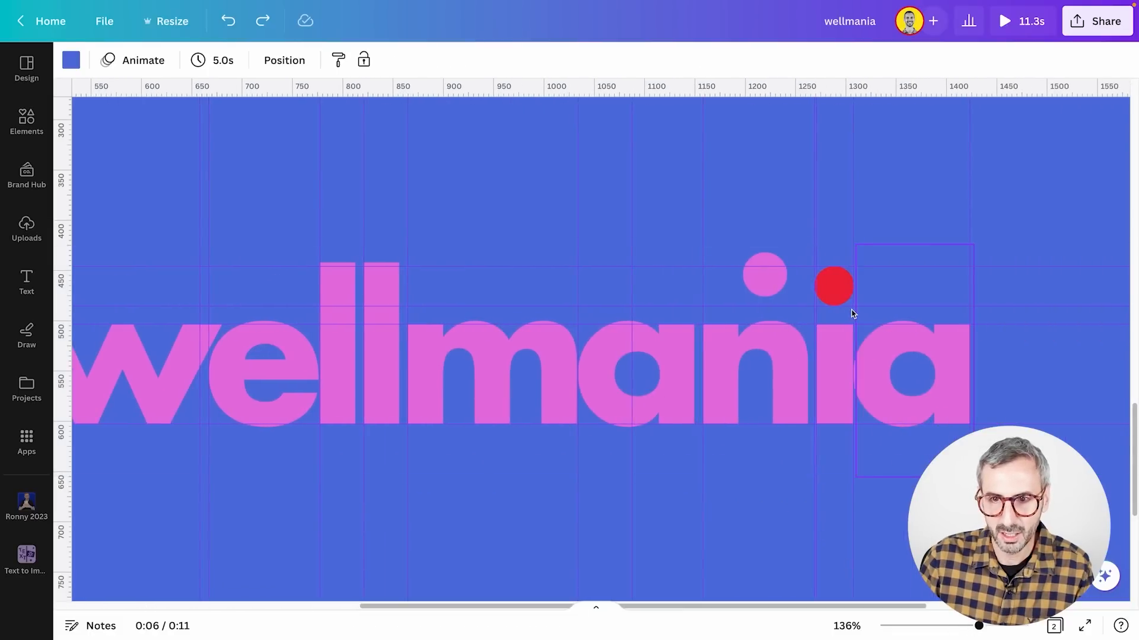
pyautogui.click(757, 262)
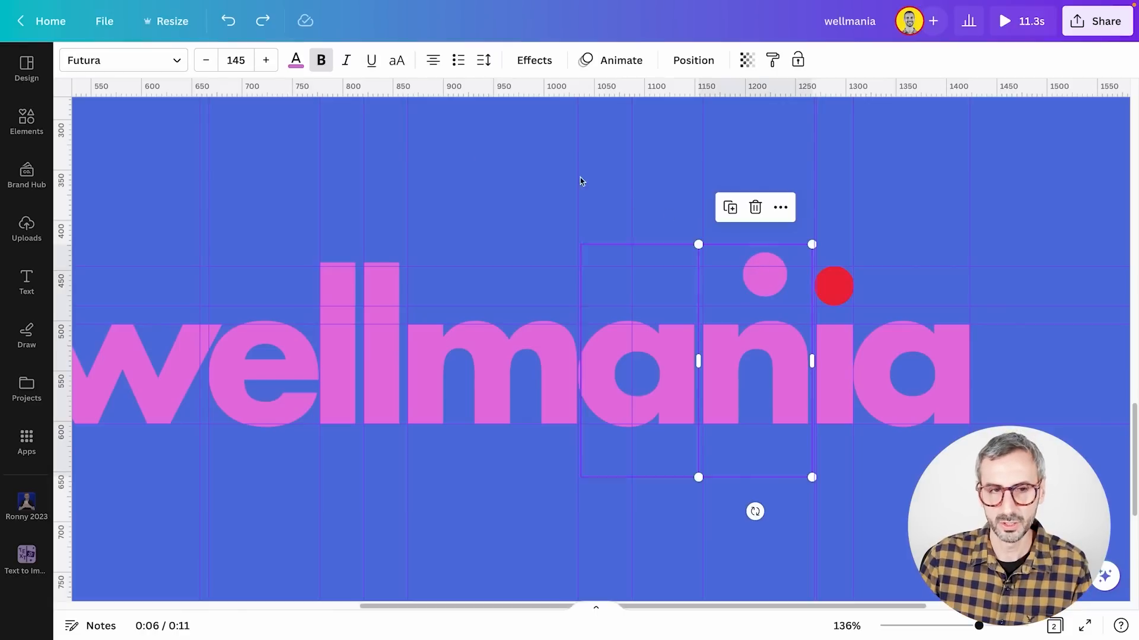
pyautogui.click(688, 60)
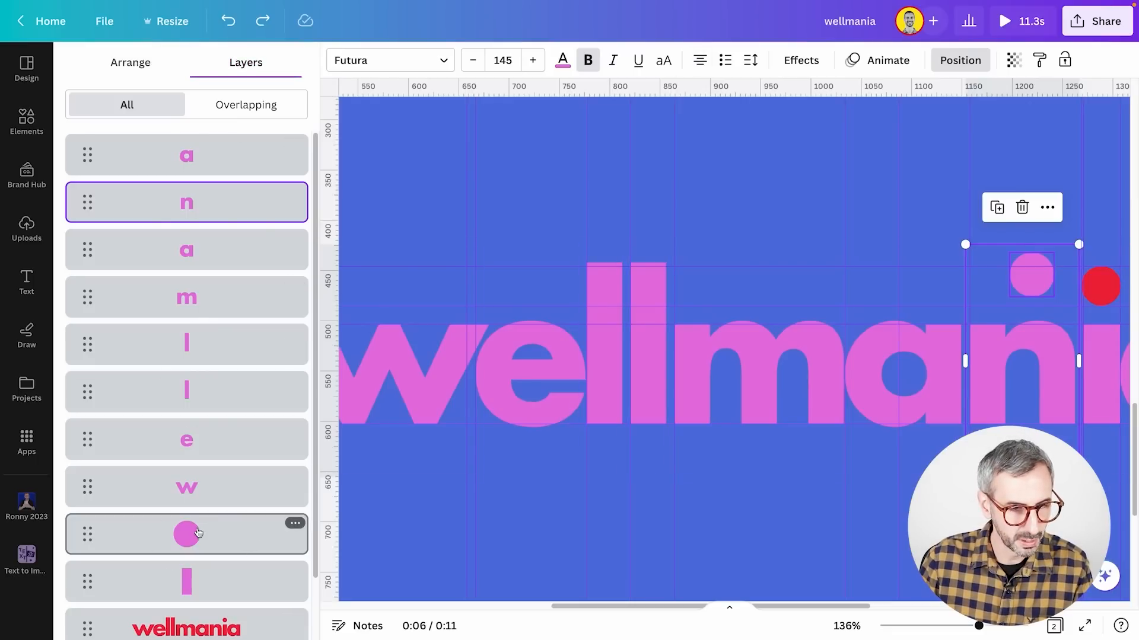
pyautogui.moveTo(89, 537); pyautogui.dragTo(95, 144)
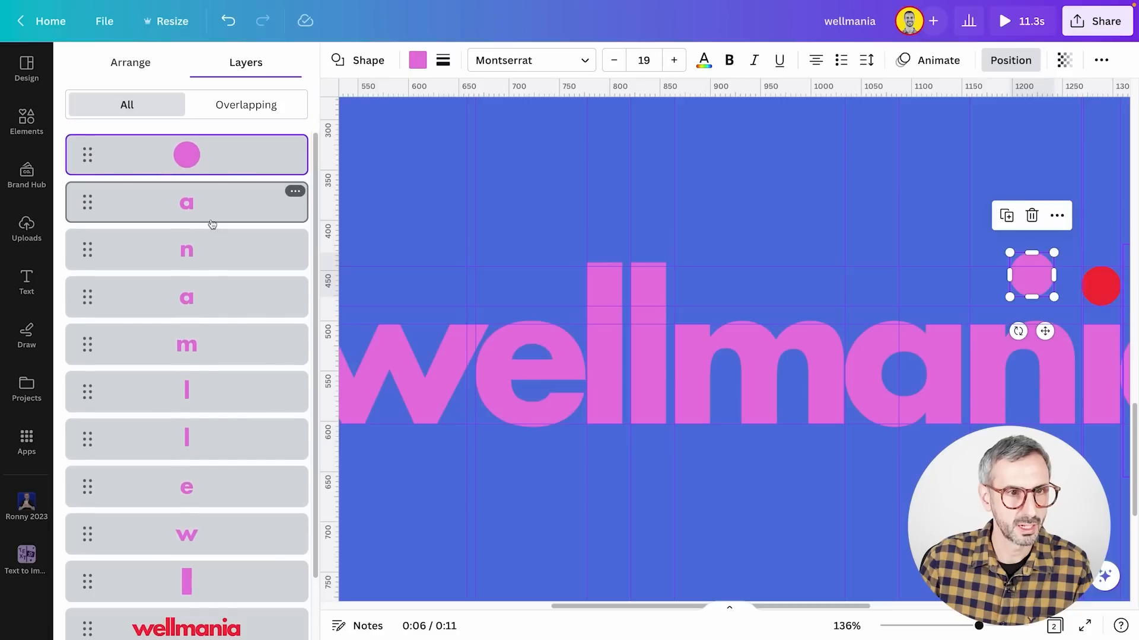
pyautogui.hscroll(5, 826, 605)
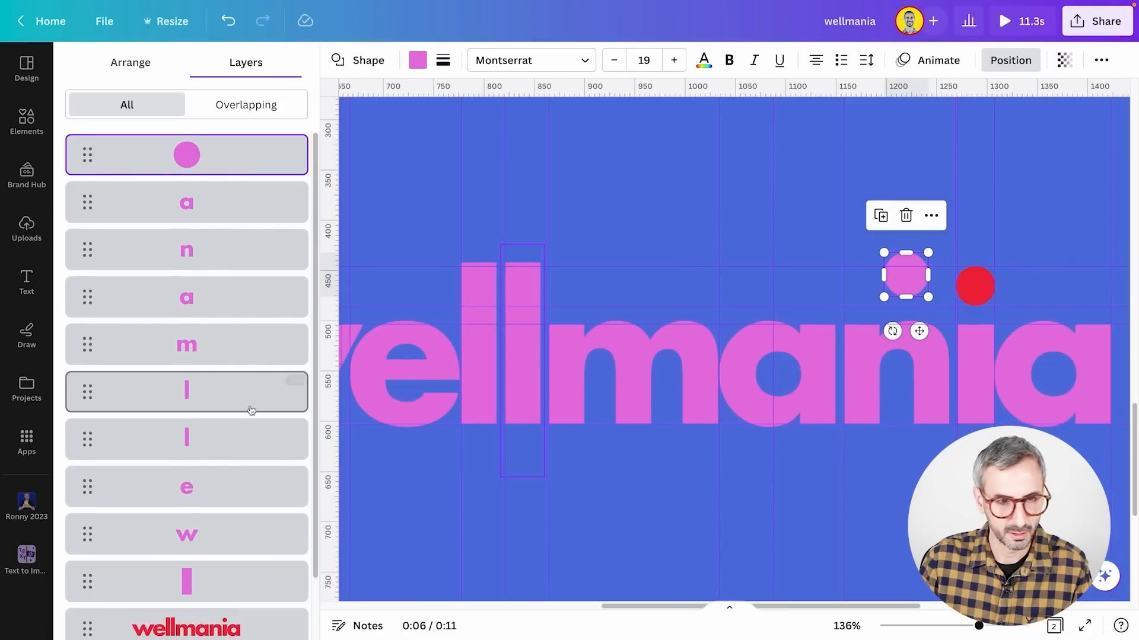
pyautogui.click(901, 166)
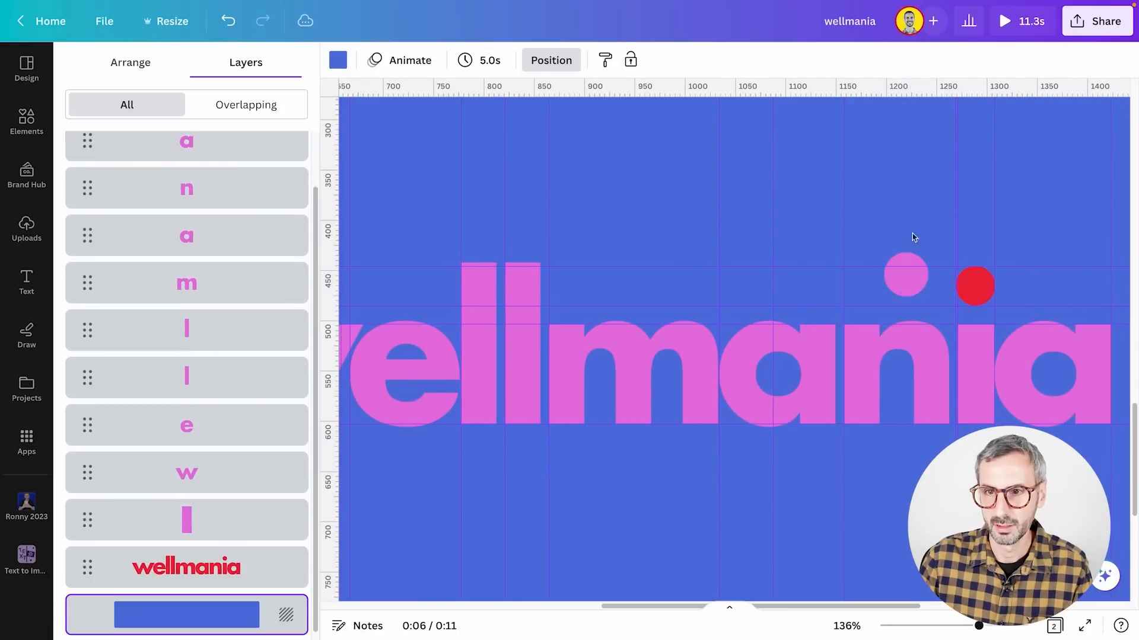
# Step: Place the pink circle over the red i dot and shrink it to fit between the two horizontal guides
pyautogui.click(909, 275)
pyautogui.moveTo(910, 281); pyautogui.dragTo(1001, 290)
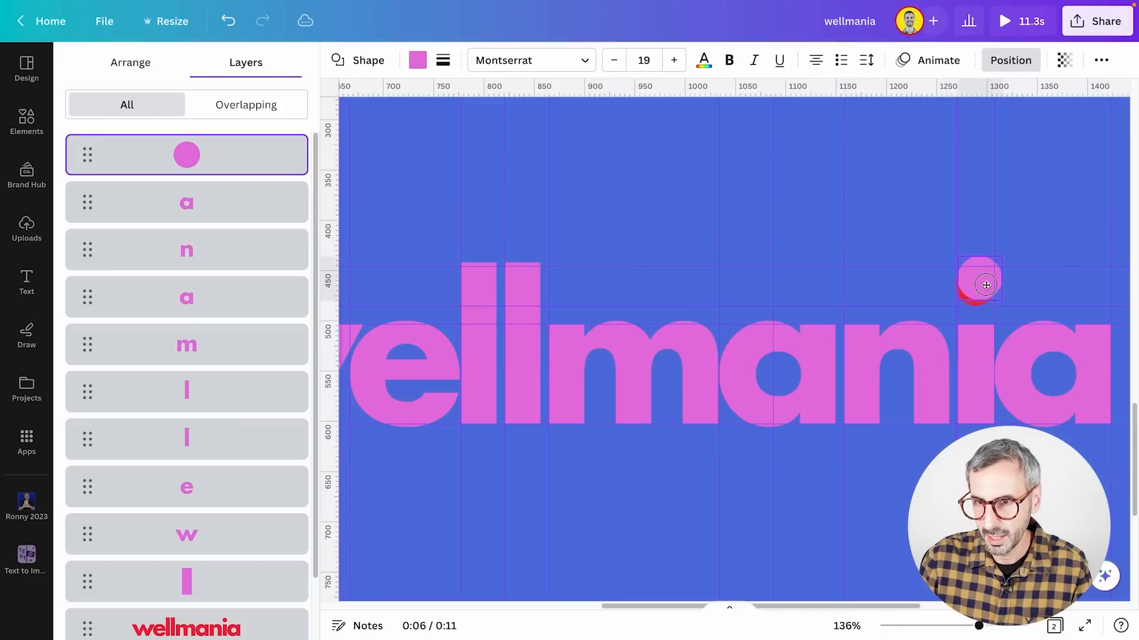
pyautogui.moveTo(988, 287); pyautogui.dragTo(1002, 267)
# Step: Nudge the pink circle horizontally at 500% zoom until it fully covers the red i dot
pyautogui.moveTo(862, 606); pyautogui.dragTo(969, 626)
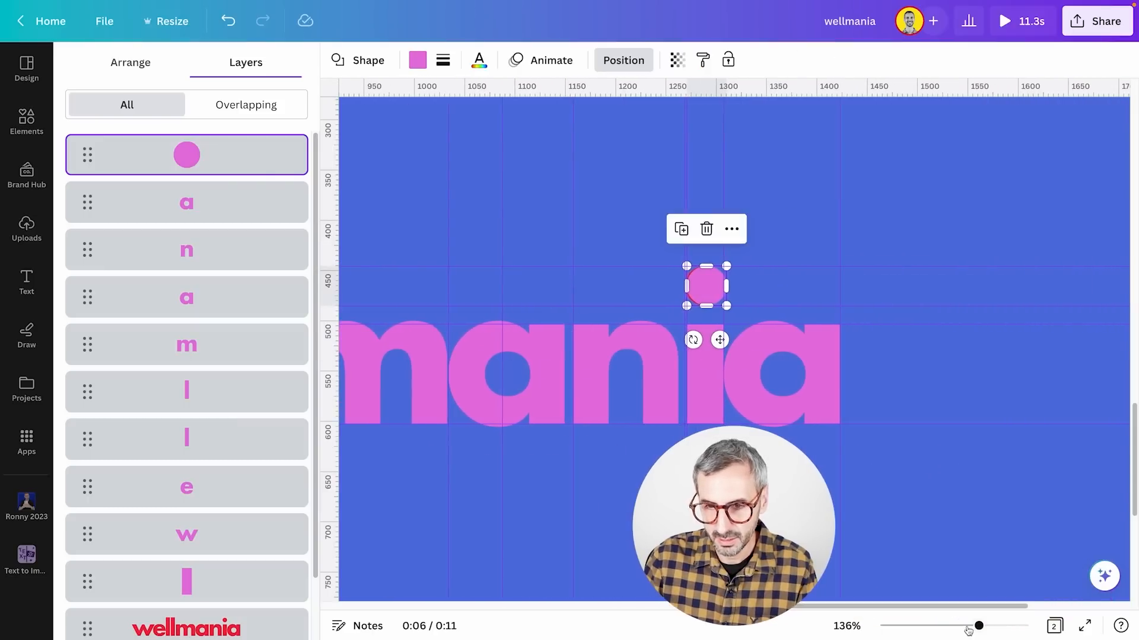
pyautogui.click(14, 615)
pyautogui.click(324, 339)
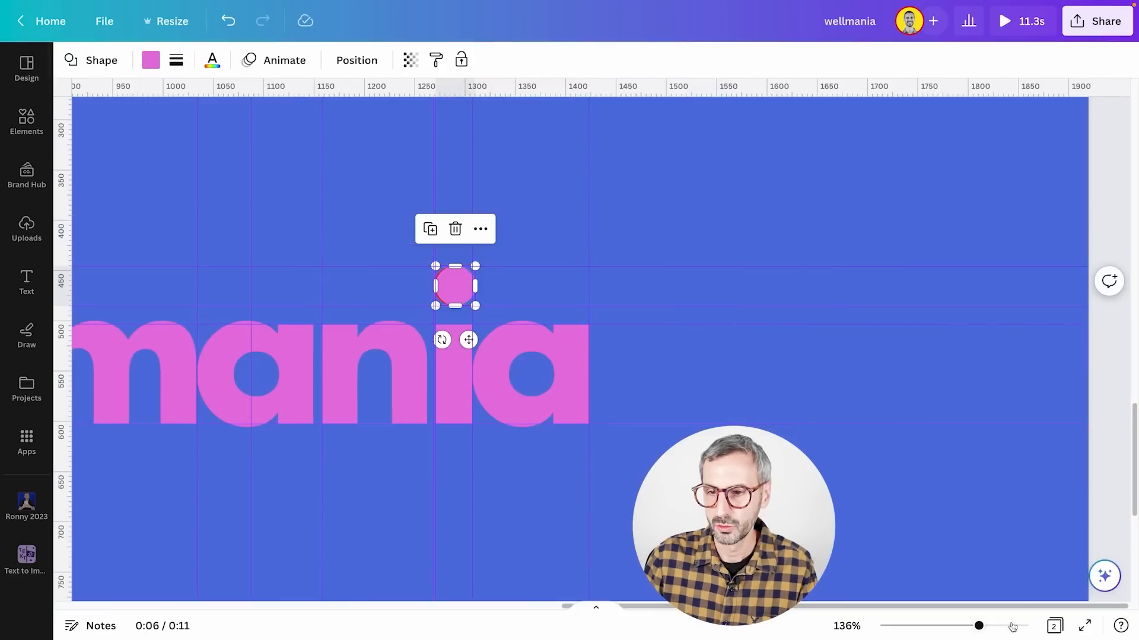
pyautogui.moveTo(979, 627); pyautogui.dragTo(1019, 626)
pyautogui.moveTo(774, 608); pyautogui.dragTo(729, 606)
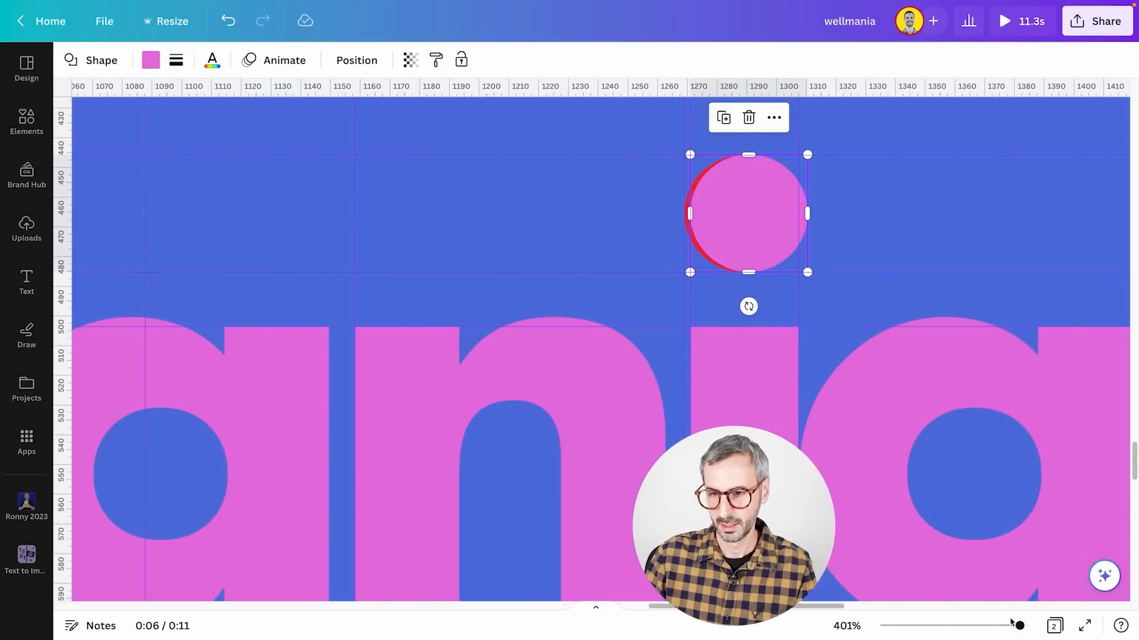
pyautogui.moveTo(1019, 626); pyautogui.dragTo(1032, 627)
pyautogui.scroll(5, 996, 249)
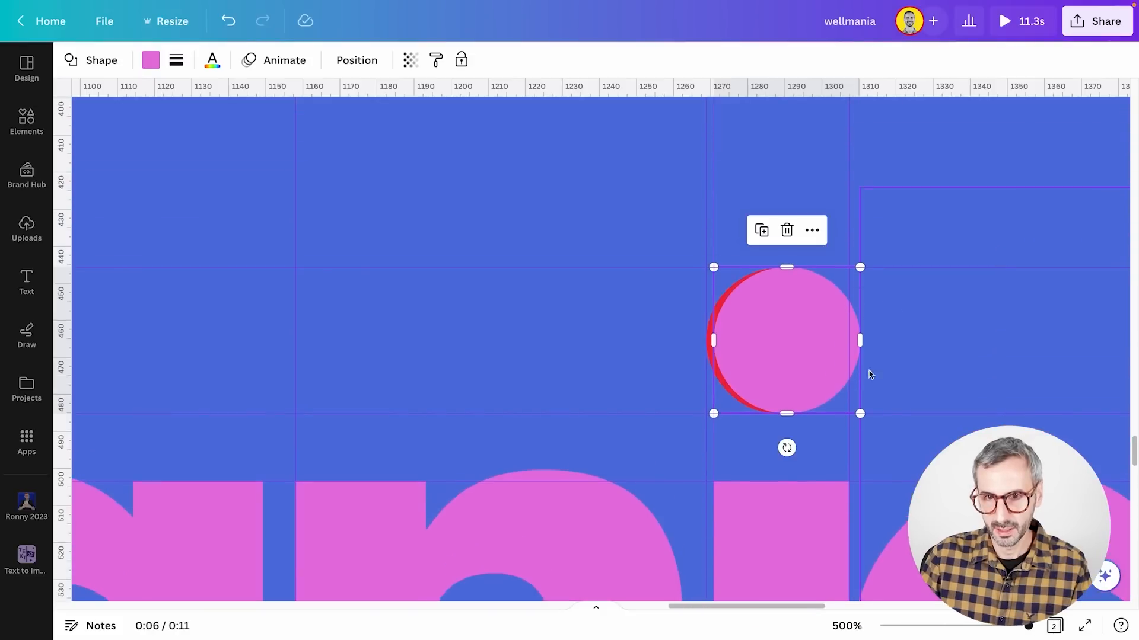
pyautogui.moveTo(758, 356); pyautogui.dragTo(753, 354)
pyautogui.click(1013, 370)
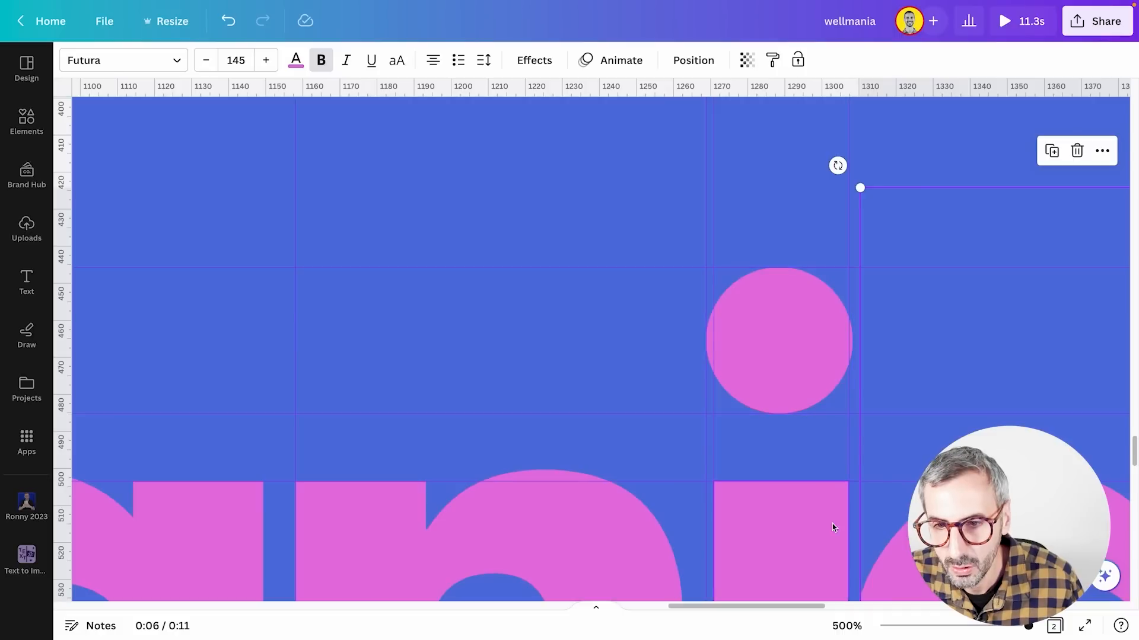
# Step: Send the pink circle beneath the red wellmania text to compare it with the red dot, and bring it back to the front
pyautogui.click(818, 343)
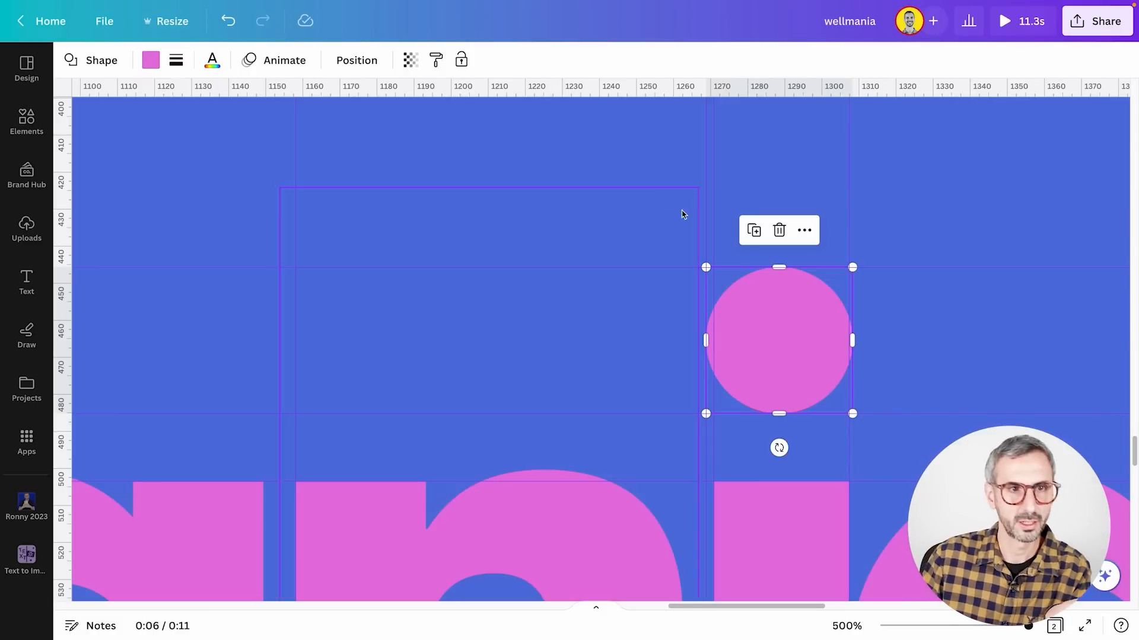
pyautogui.click(334, 65)
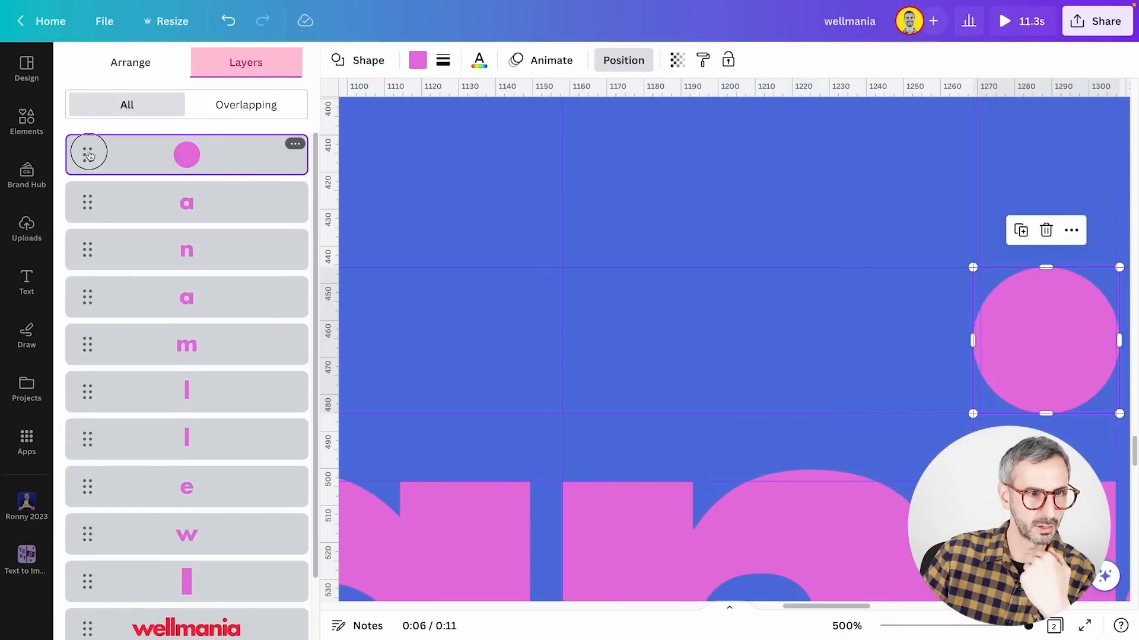
pyautogui.moveTo(89, 156); pyautogui.dragTo(95, 602)
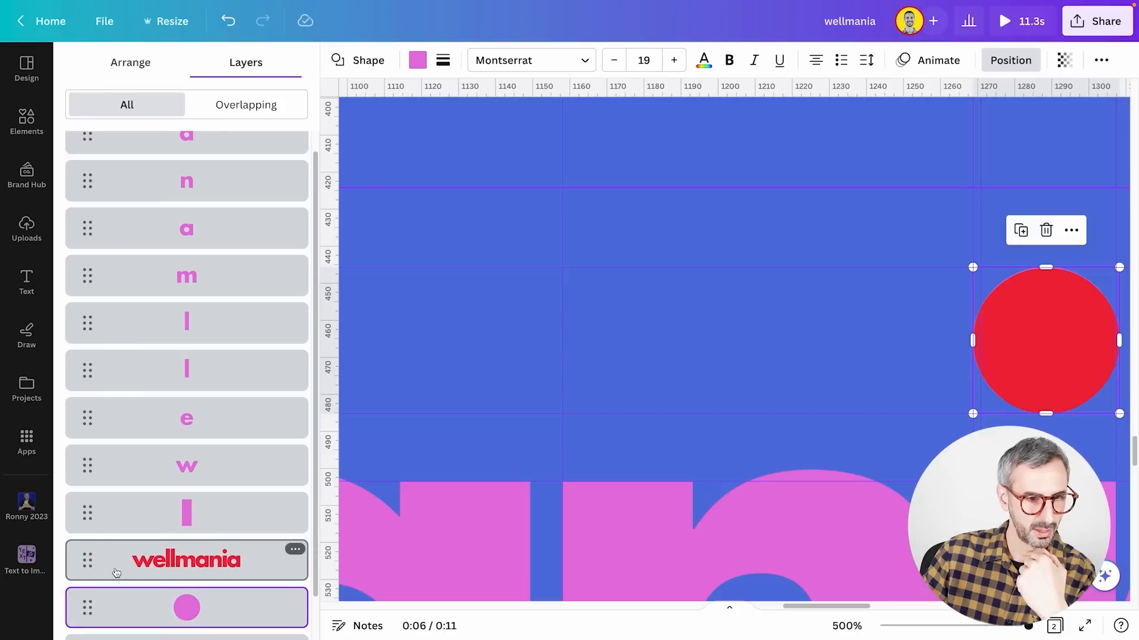
pyautogui.click(787, 367)
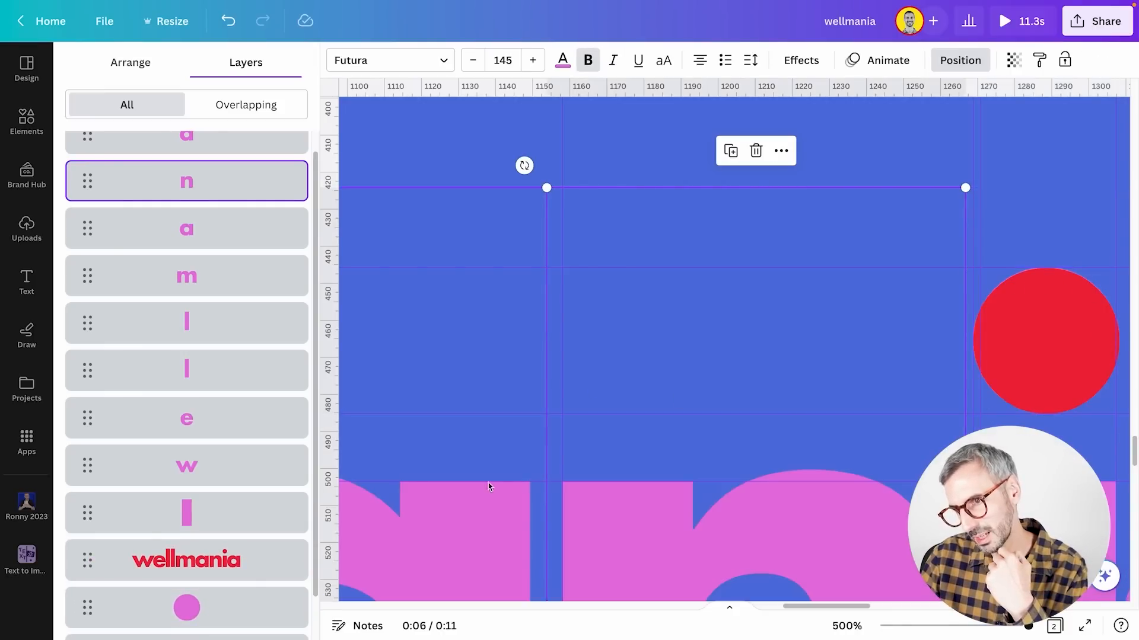
pyautogui.moveTo(87, 608); pyautogui.dragTo(112, 151)
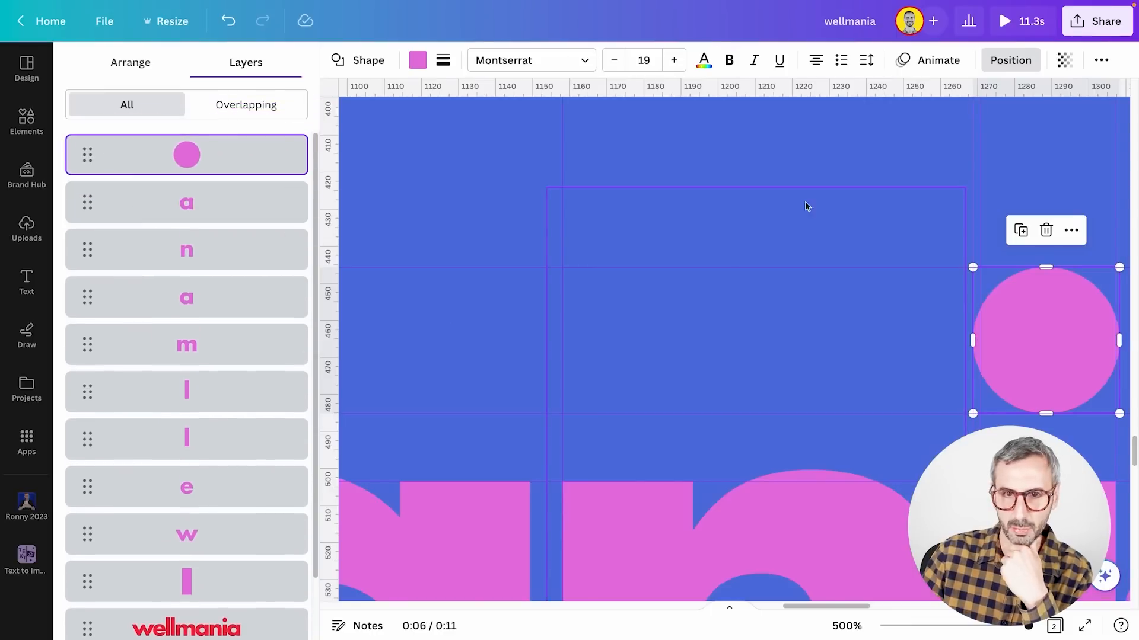
pyautogui.click(860, 214)
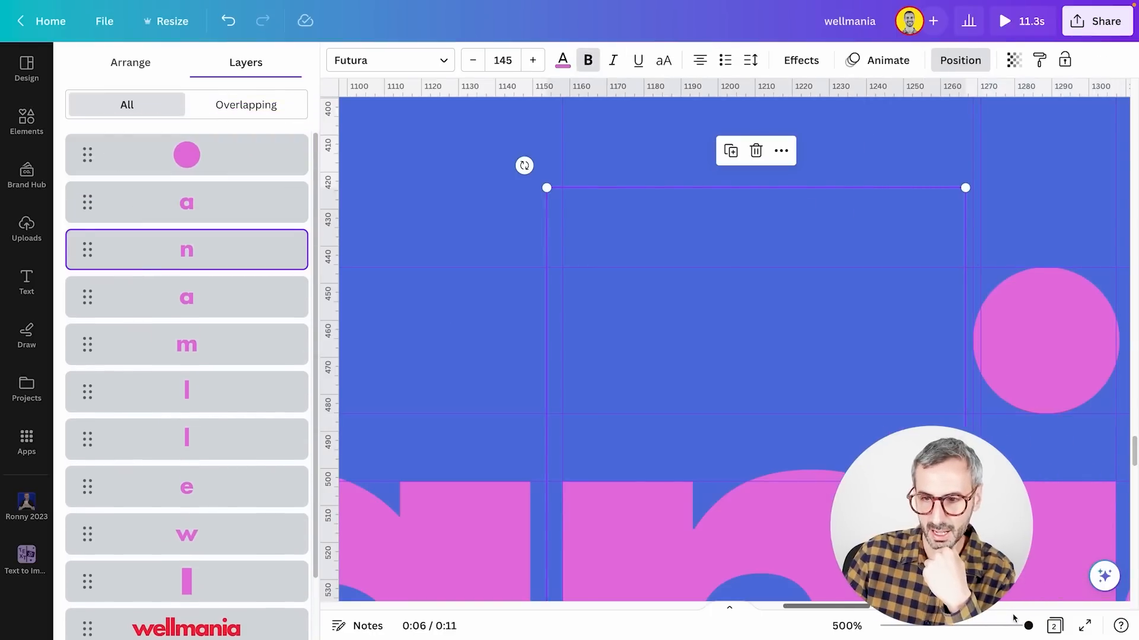
# Step: Zoom out to 61% and delete the red wellmania reference text beneath the pink letters
pyautogui.moveTo(1028, 626); pyautogui.dragTo(948, 626)
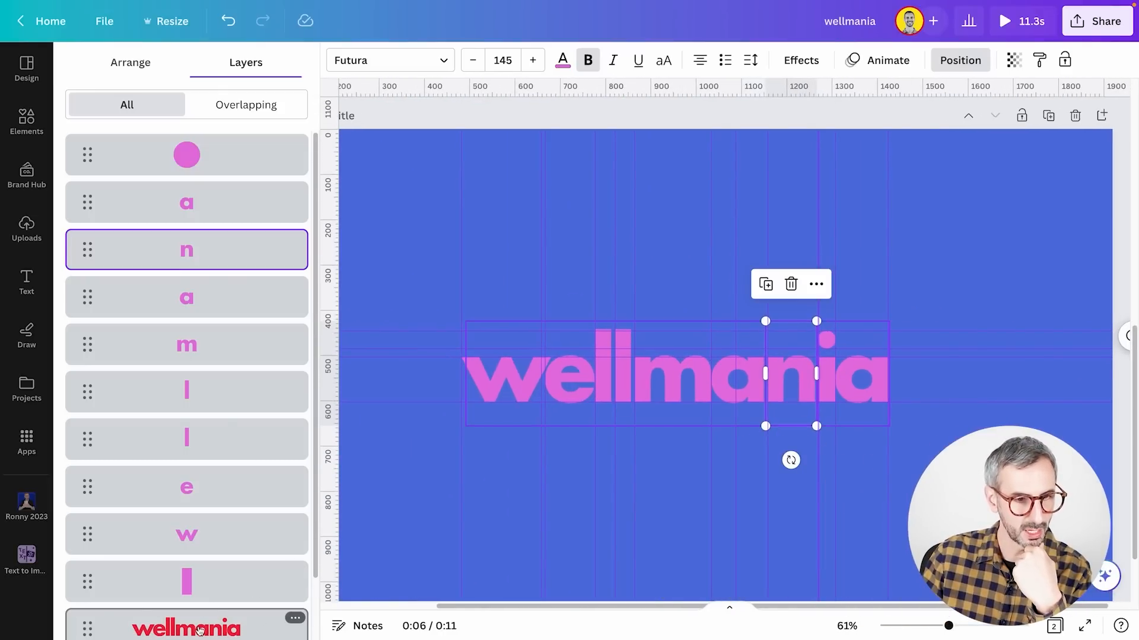
pyautogui.scroll(-2, 200, 632)
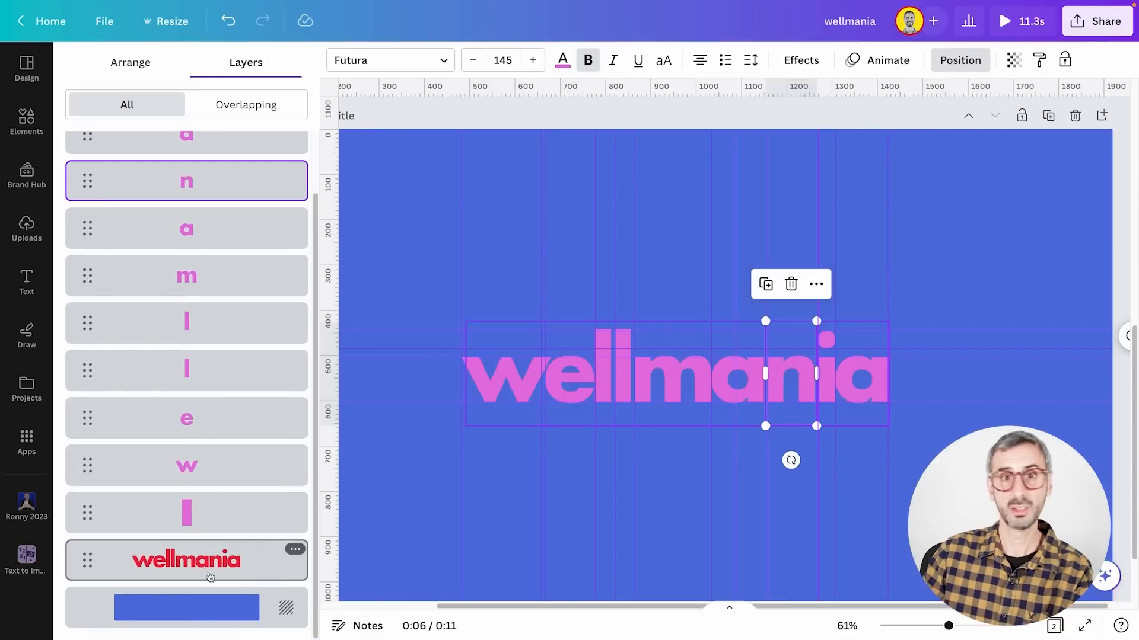
pyautogui.click(296, 550)
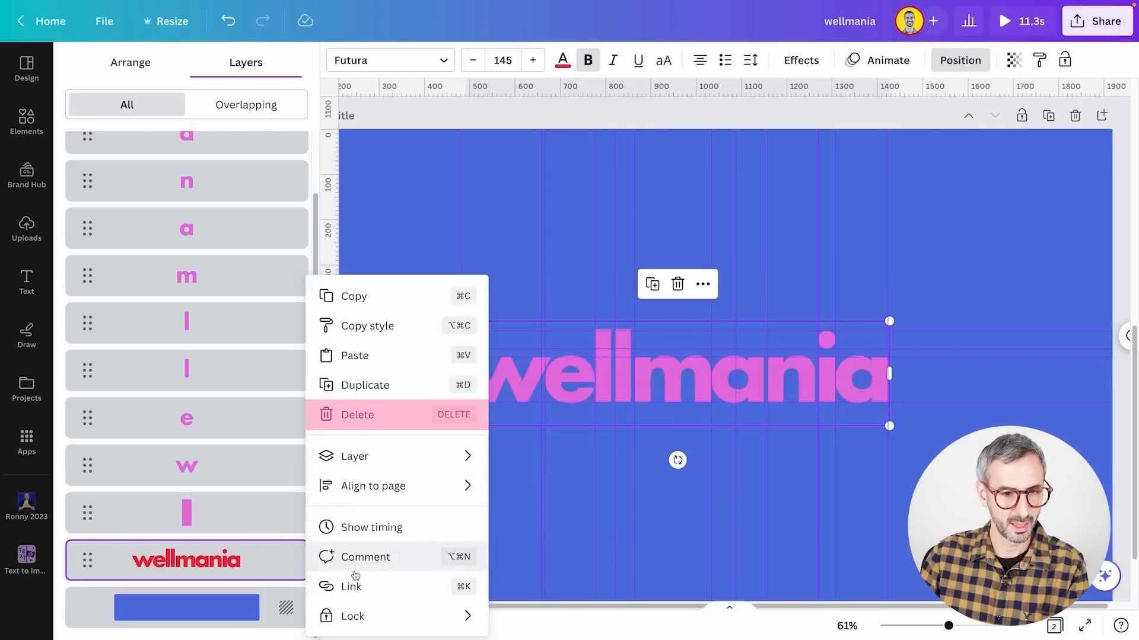
pyautogui.click(347, 415)
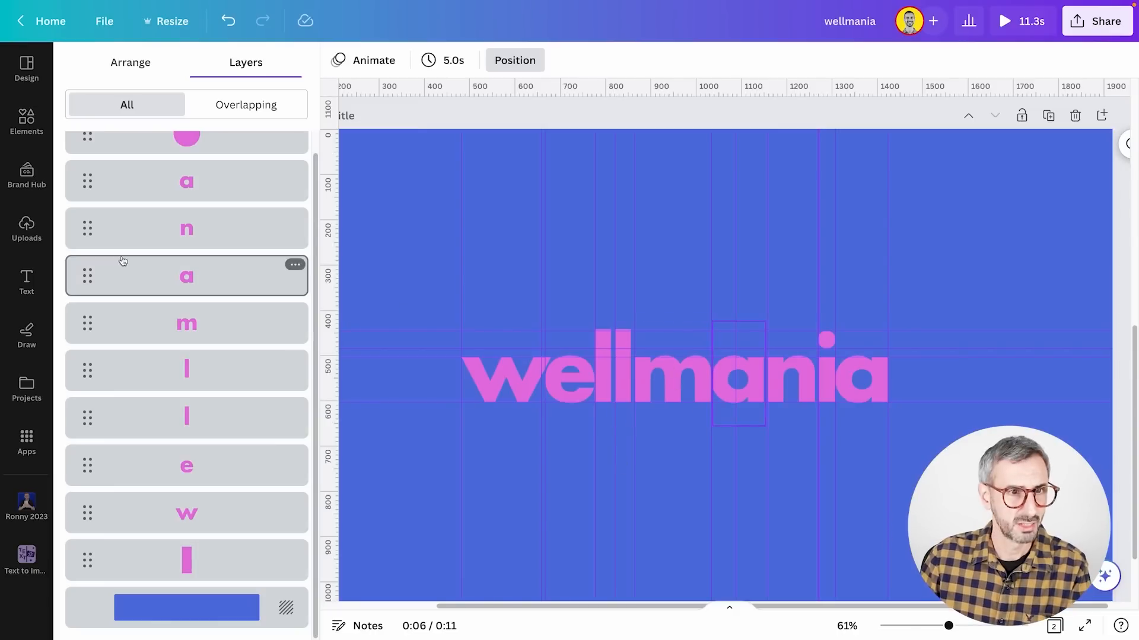
# Step: Hide the rulers and guides on the canvas
pyautogui.click(102, 27)
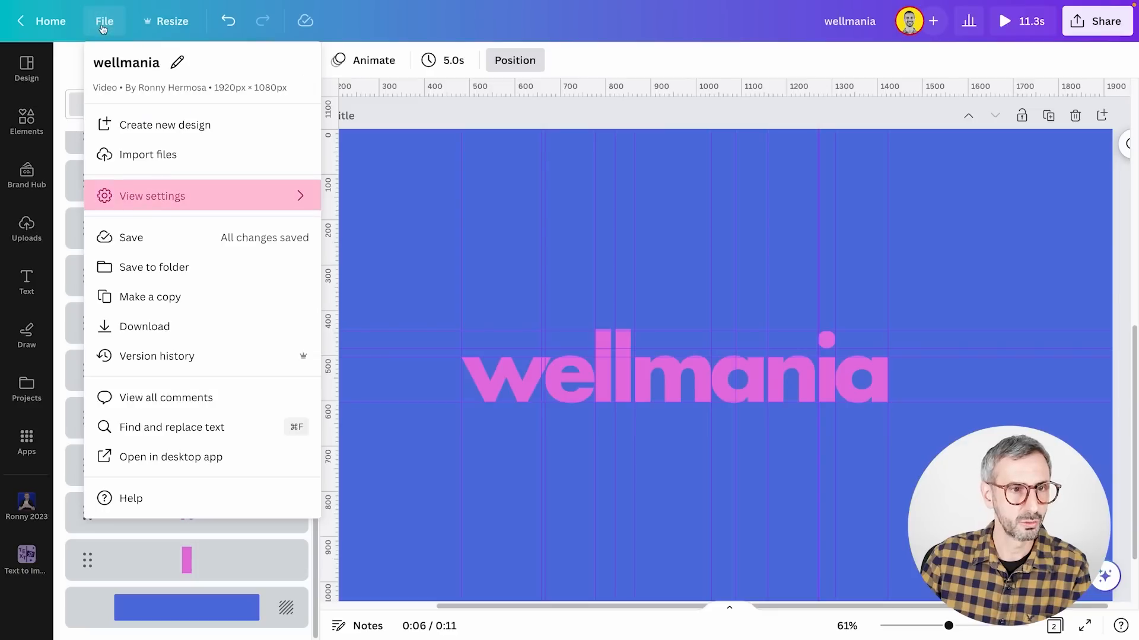
pyautogui.click(143, 204)
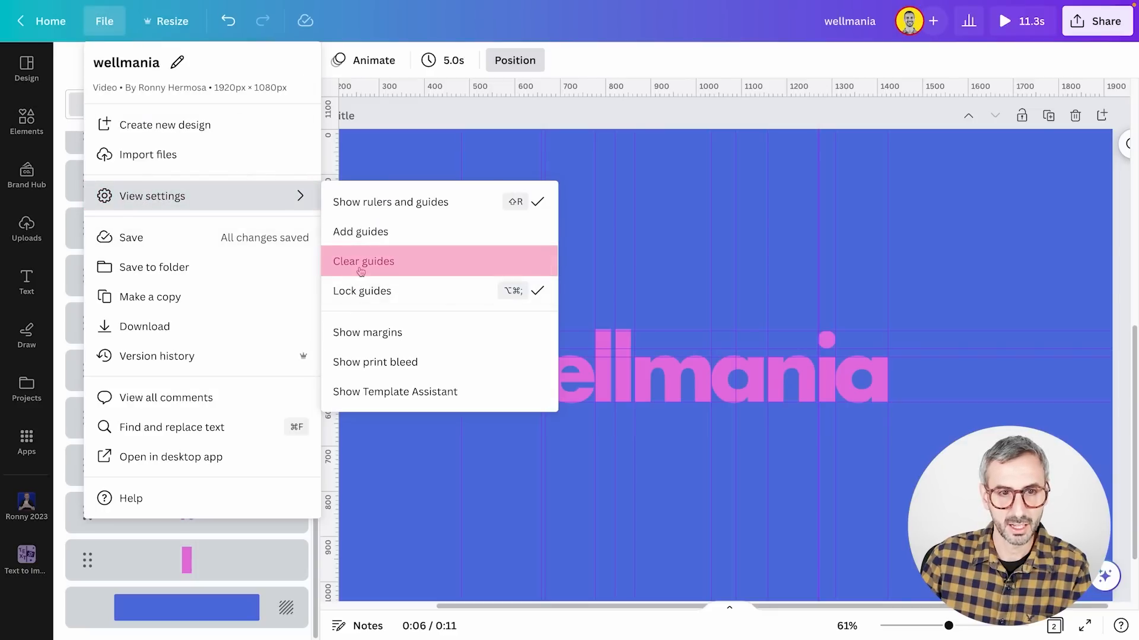
pyautogui.click(449, 205)
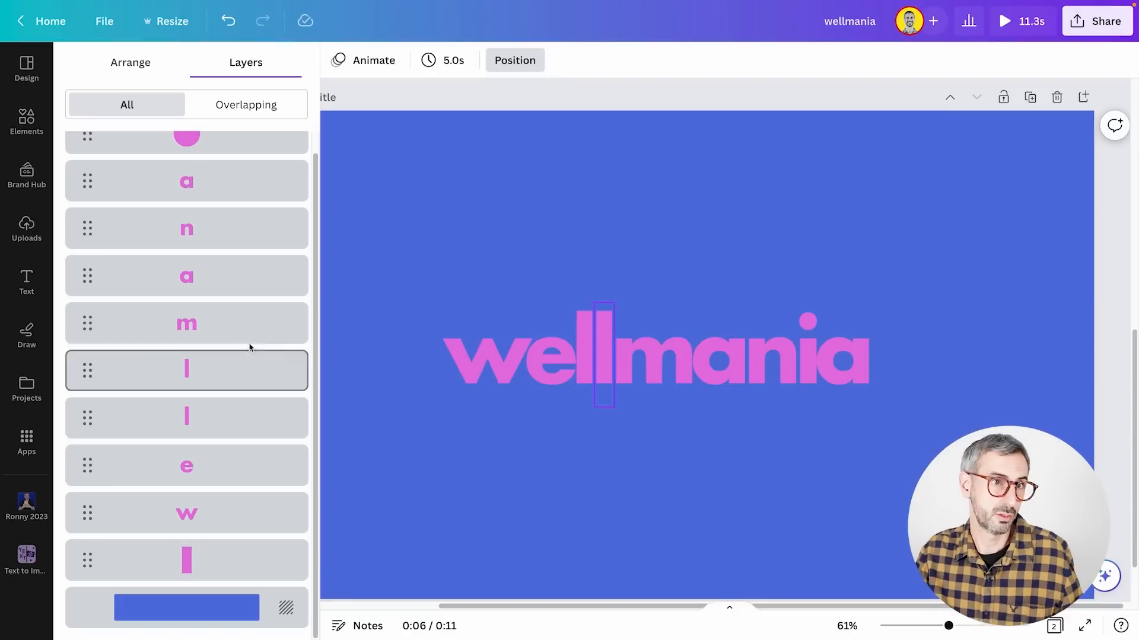
# Step: Turn the rulers and guides back on and hide them again
pyautogui.click(105, 21)
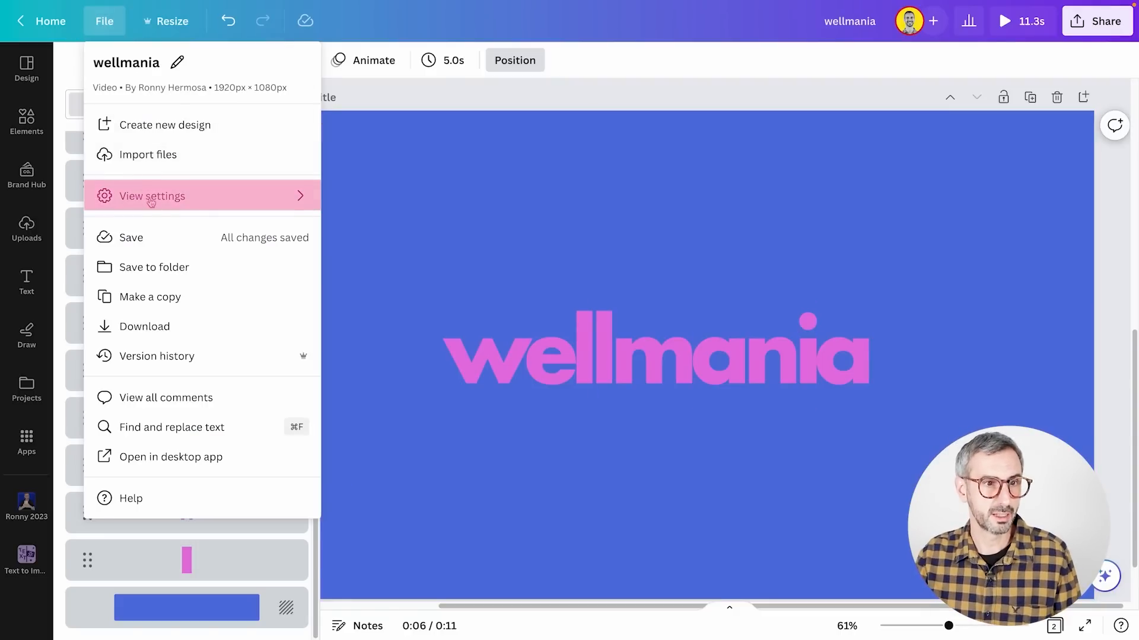
pyautogui.moveTo(285, 198)
pyautogui.click(373, 202)
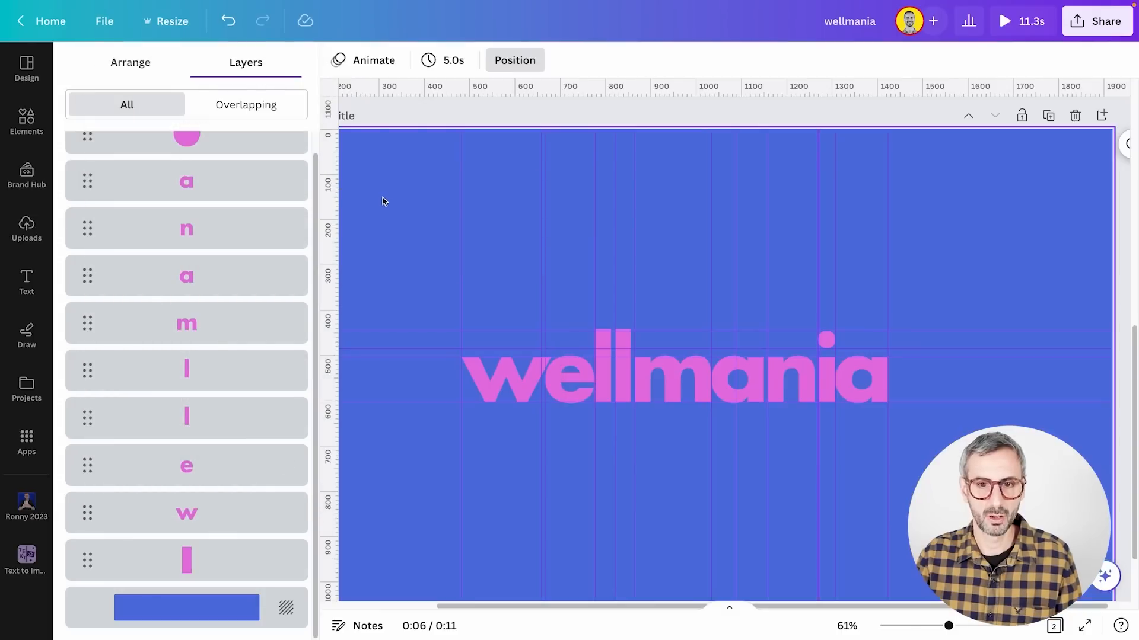
pyautogui.click(118, 22)
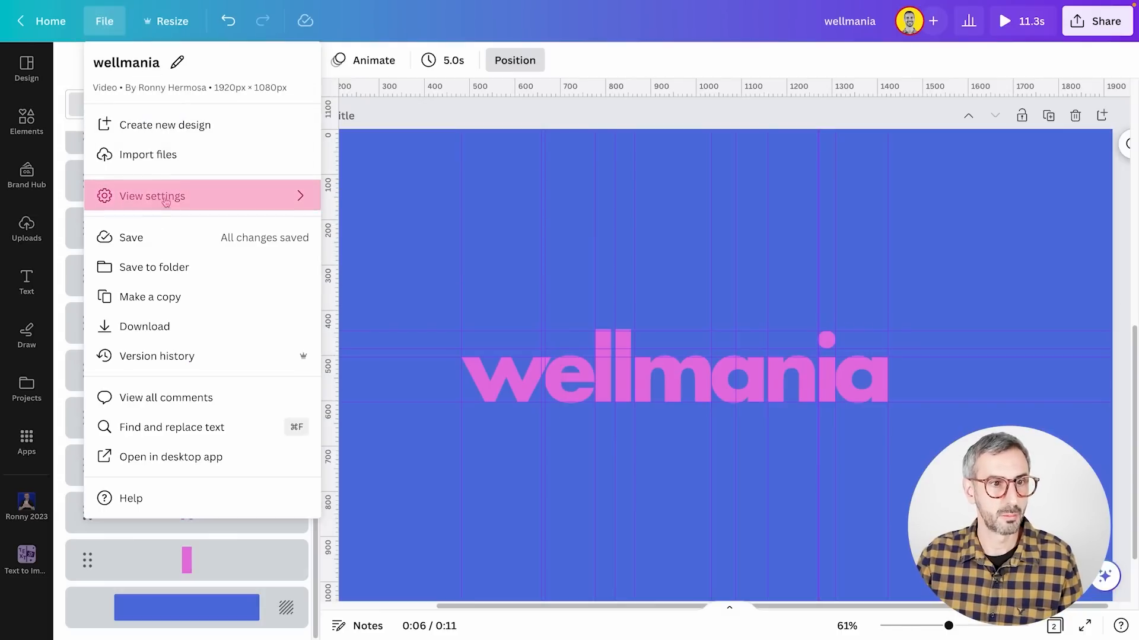
pyautogui.moveTo(172, 196)
pyautogui.click(476, 202)
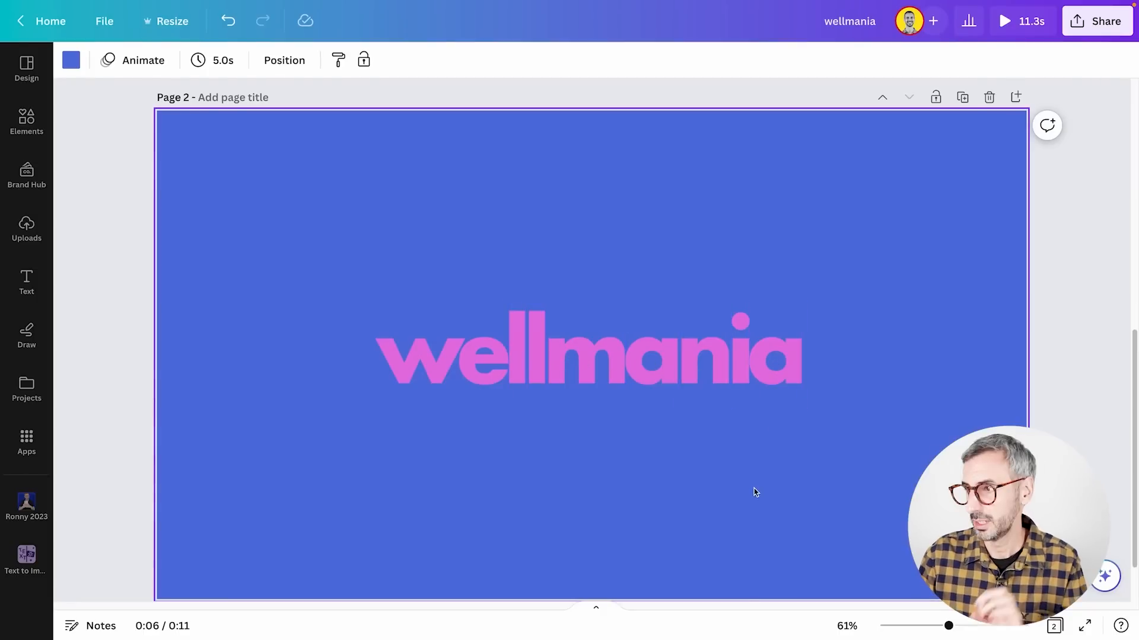
# Step: Apply the Rise animation, on enter only, to all the wellmania letters and the i's bar, leaving out the i's circle
pyautogui.moveTo(259, 208); pyautogui.dragTo(755, 486)
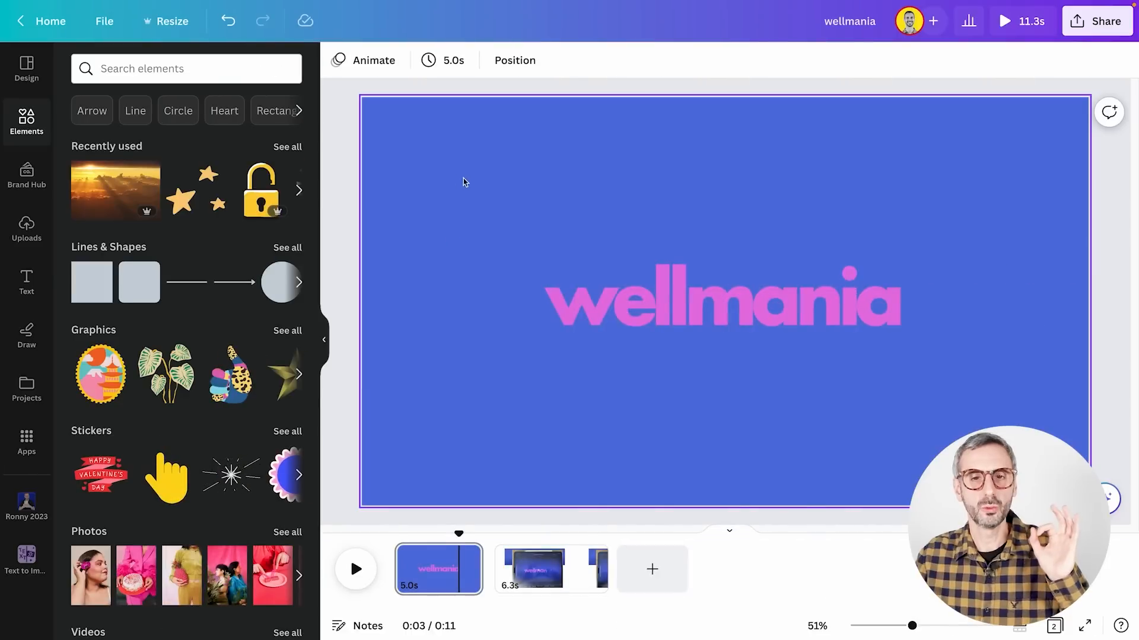
pyautogui.moveTo(464, 182); pyautogui.dragTo(916, 416)
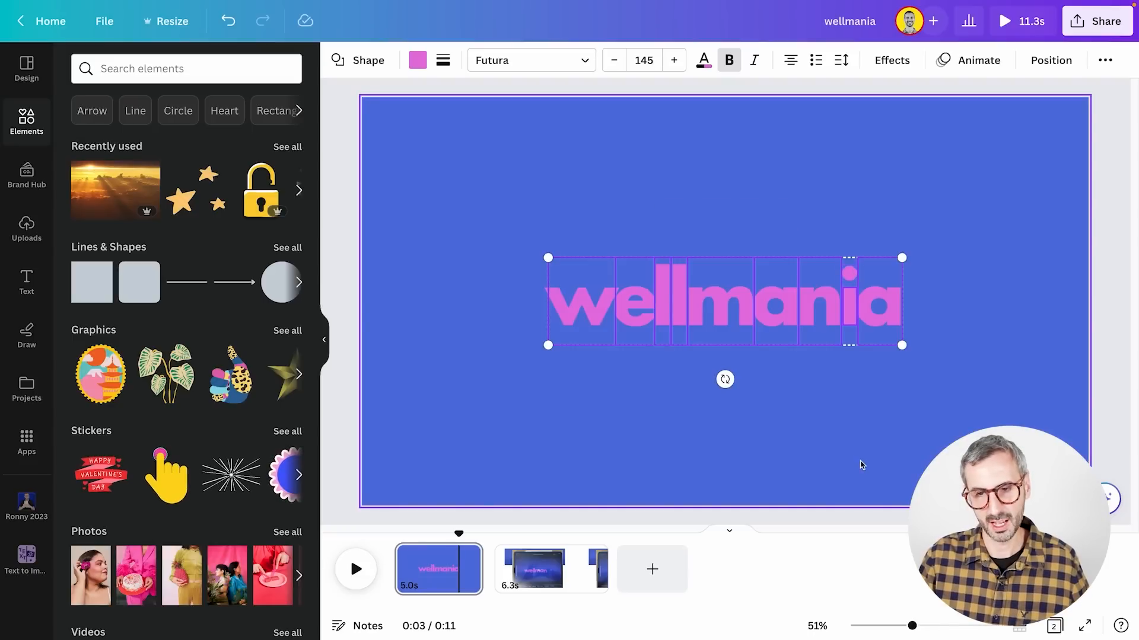
pyautogui.press('shift')
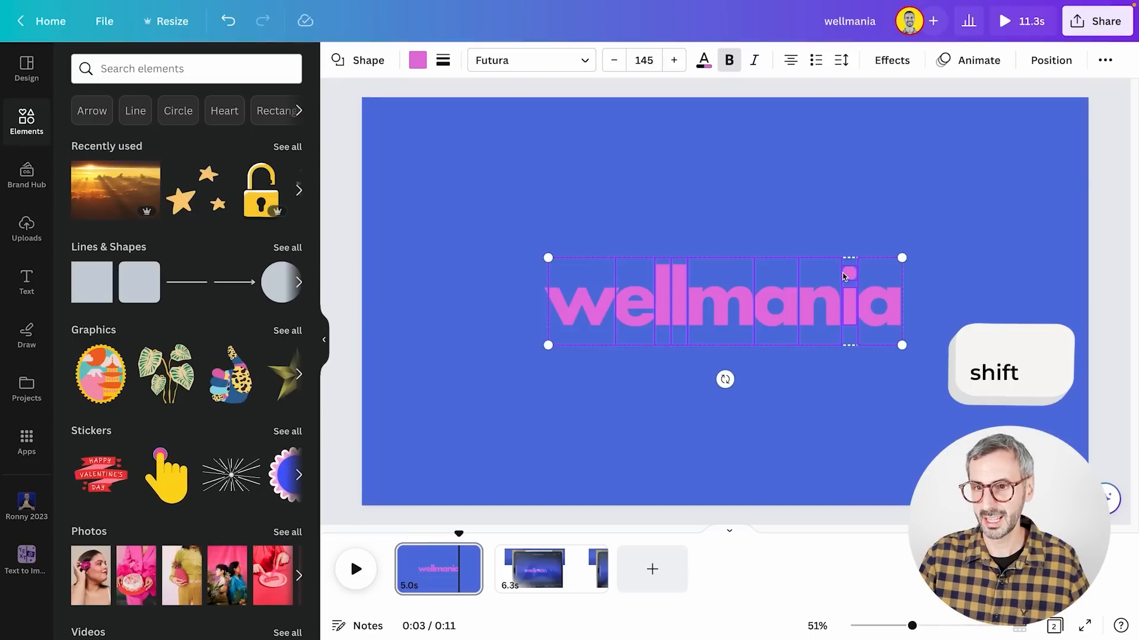
pyautogui.keyDown('shift'); pyautogui.click(845, 276); pyautogui.keyUp('shift')
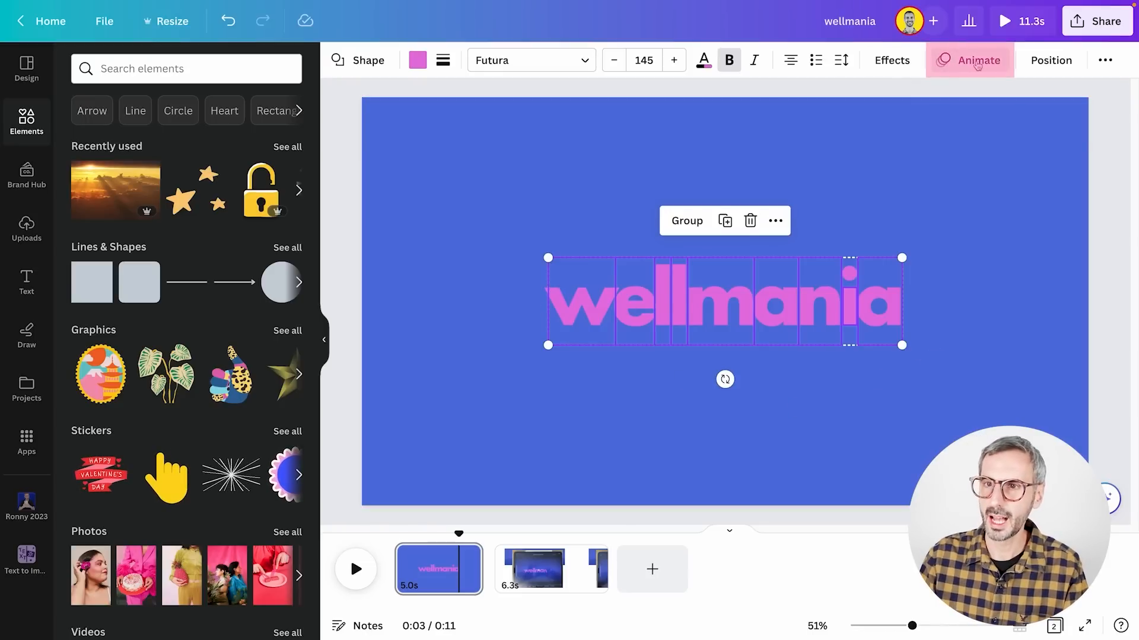
pyautogui.click(965, 59)
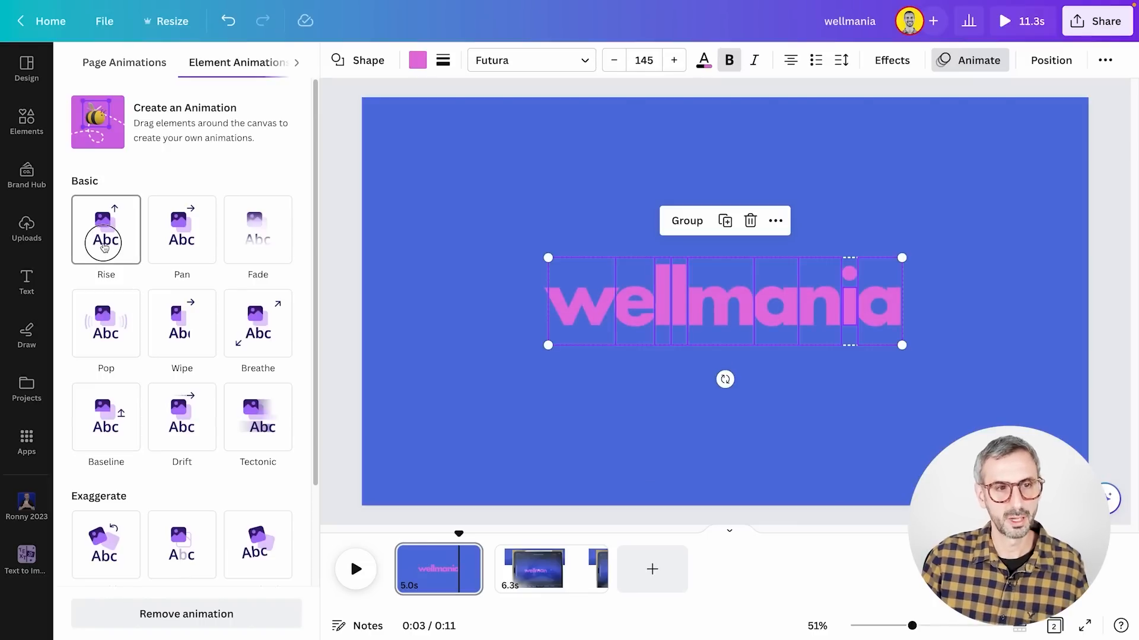
pyautogui.click(105, 247)
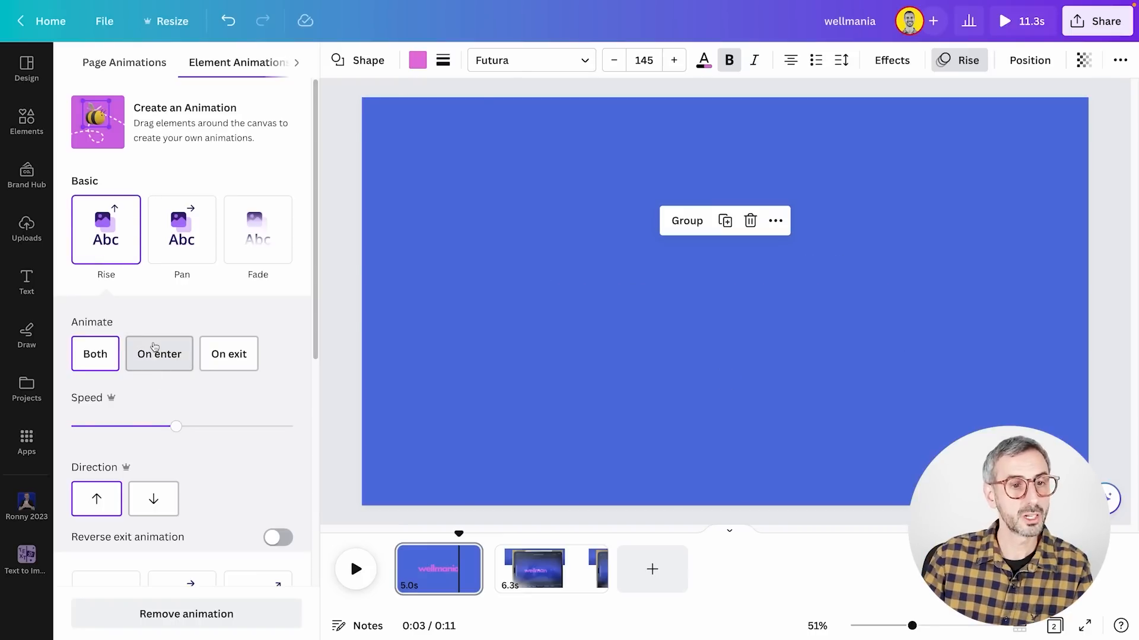
pyautogui.click(171, 359)
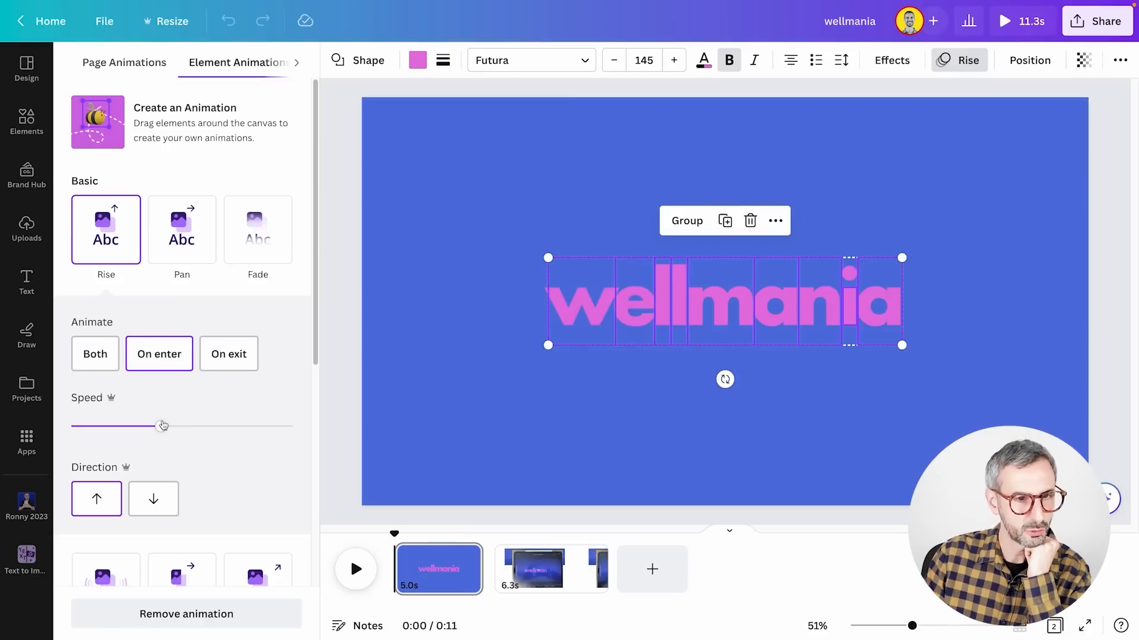
# Step: Increase the speed of the letters' Rise animation and preview the video
pyautogui.moveTo(177, 428); pyautogui.dragTo(268, 438)
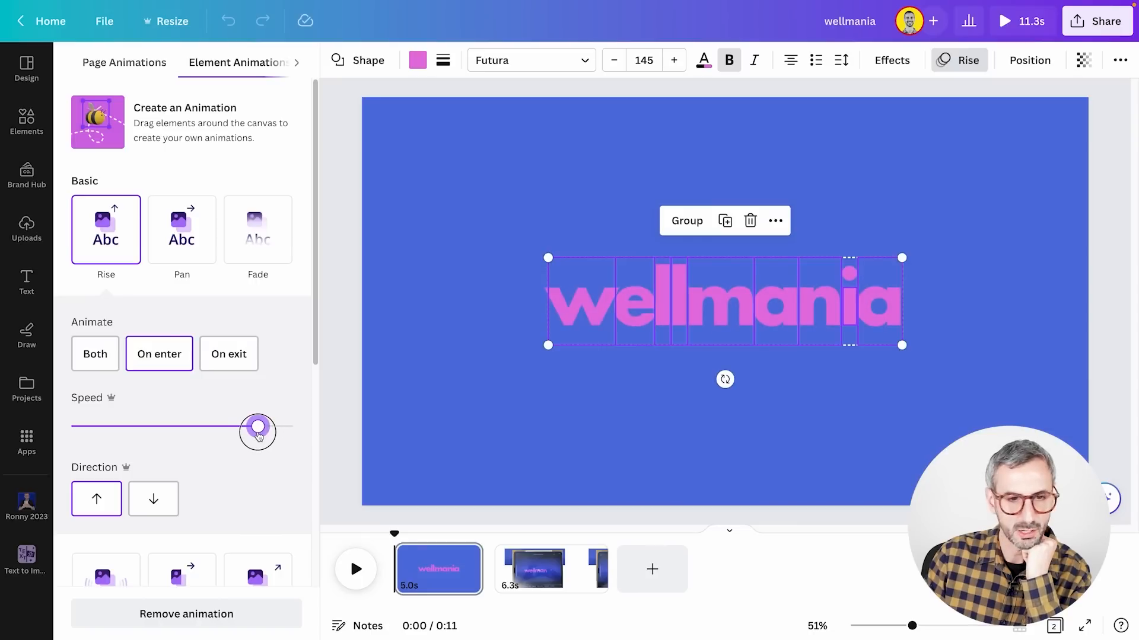
pyautogui.moveTo(243, 429); pyautogui.dragTo(273, 423)
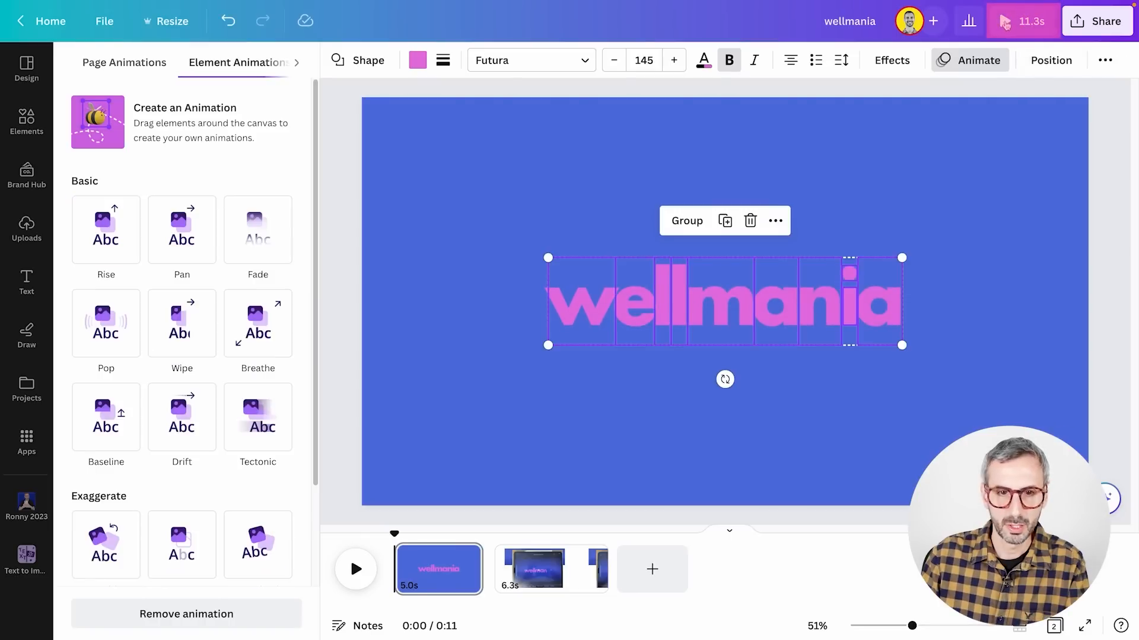
pyautogui.click(1005, 22)
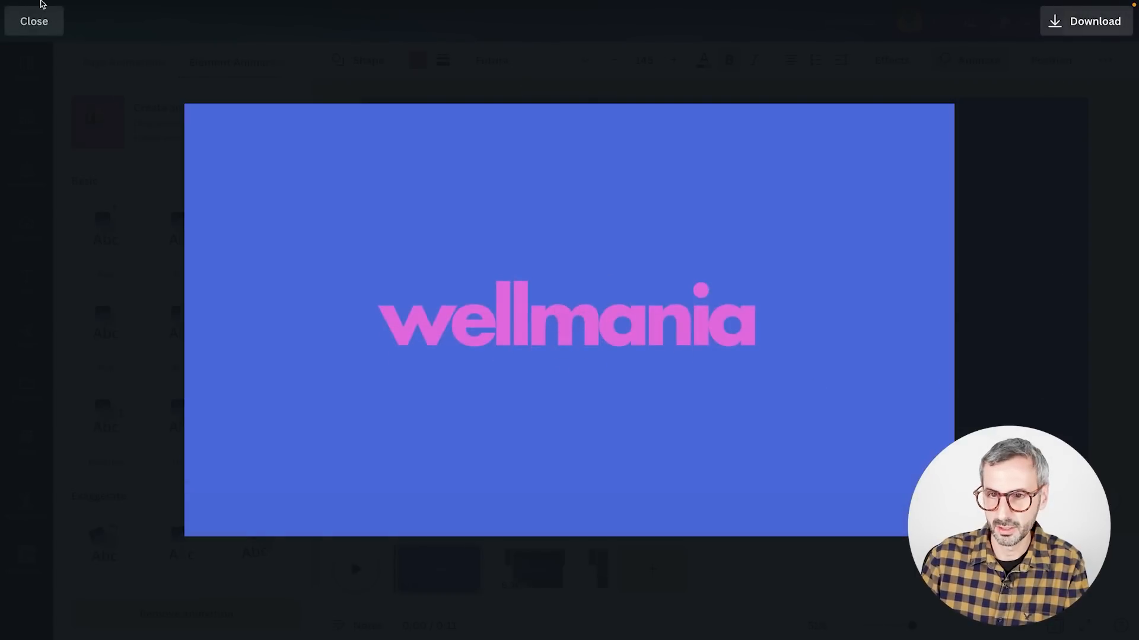
pyautogui.click(34, 20)
pyautogui.press('Escape')
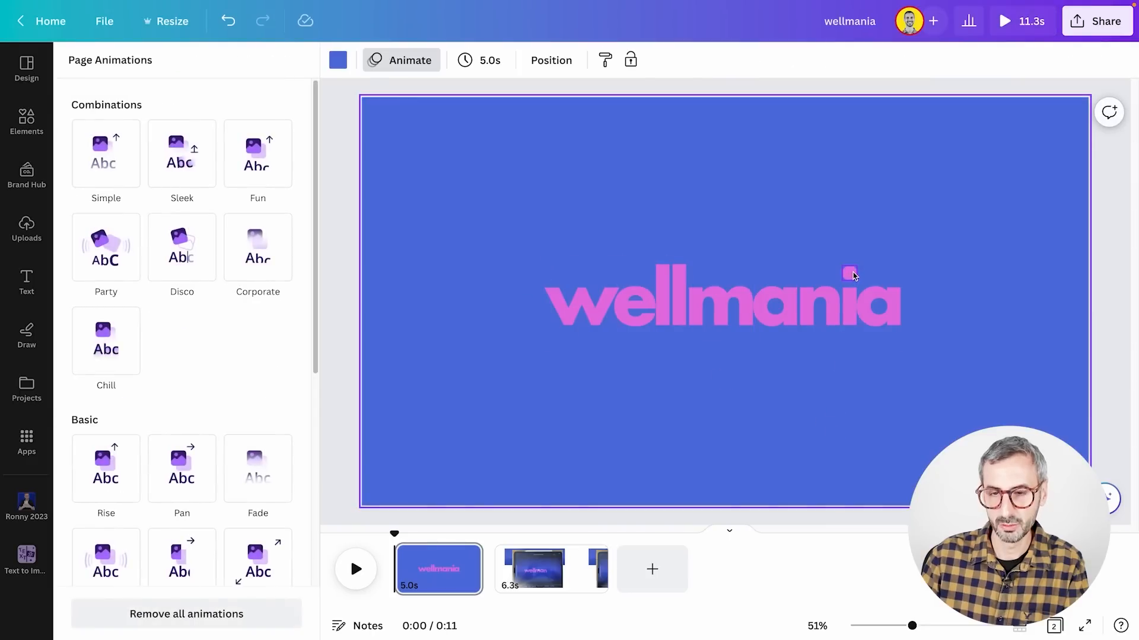
# Step: Show the timing of the i's pink circle in the timeline, with the playhead about 1 second into the first page
pyautogui.click(850, 274)
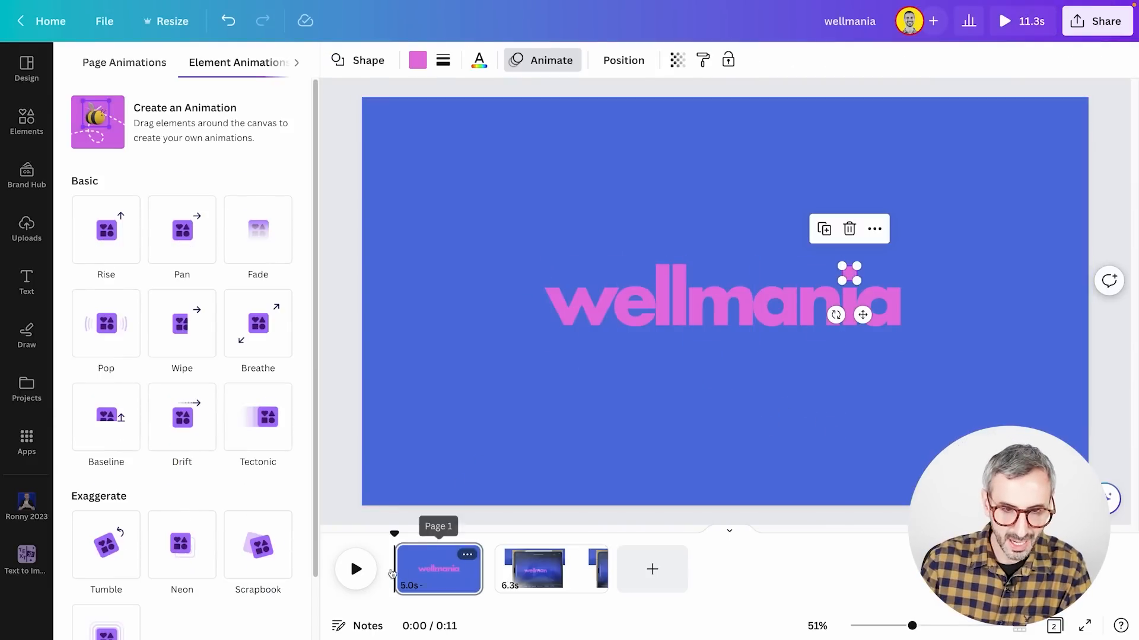
pyautogui.moveTo(394, 532); pyautogui.dragTo(413, 535)
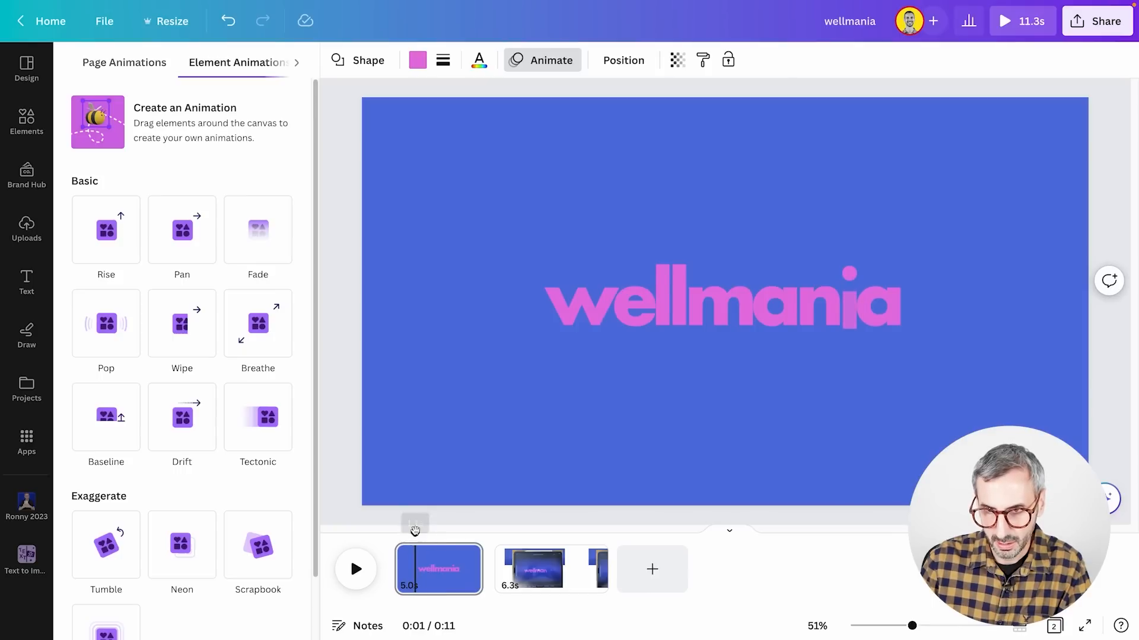
pyautogui.click(852, 276)
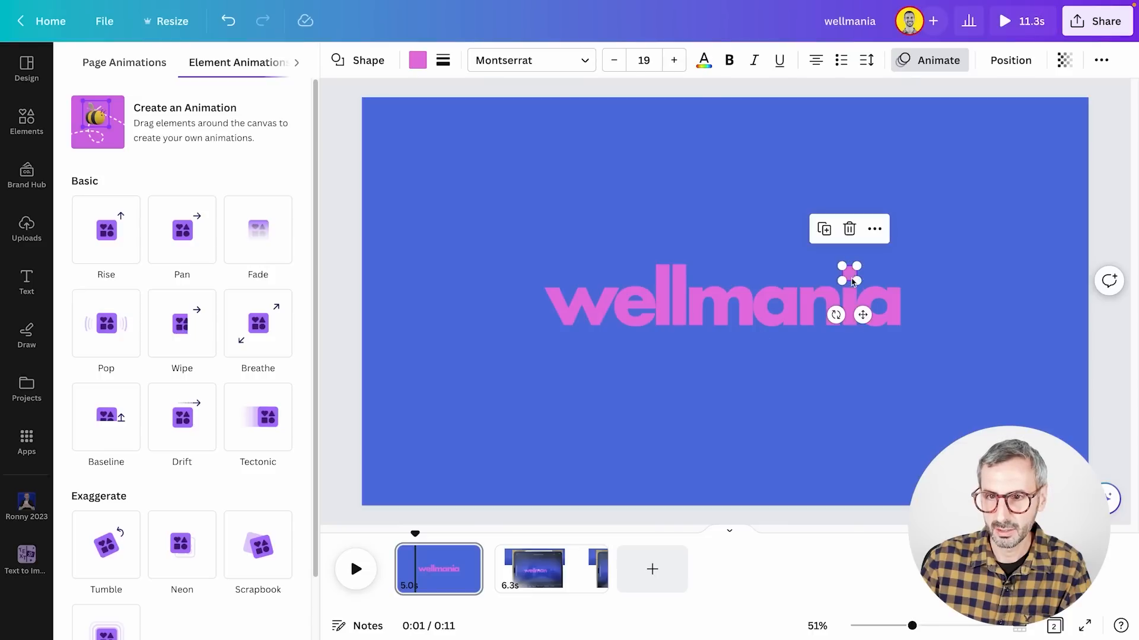
pyautogui.click(876, 230)
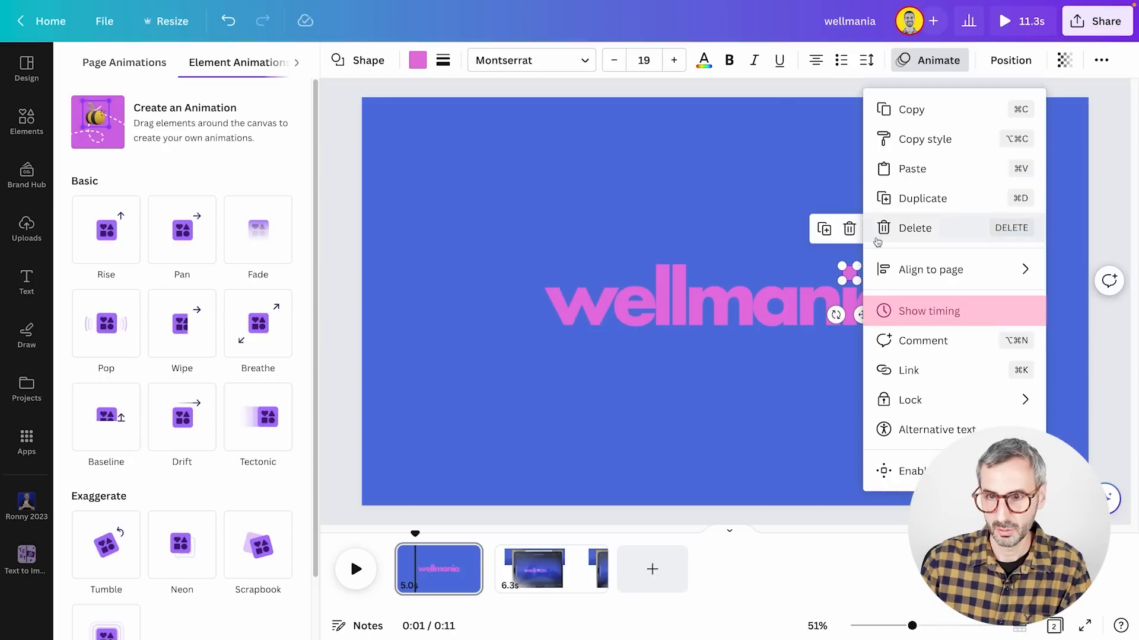
pyautogui.click(904, 310)
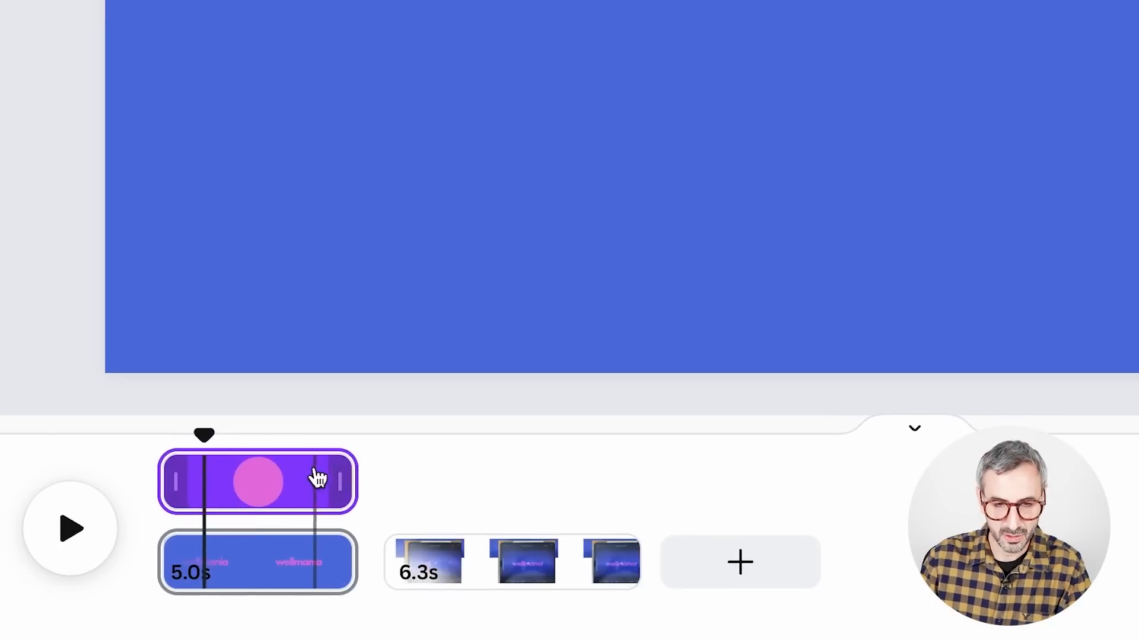
pyautogui.click(261, 492)
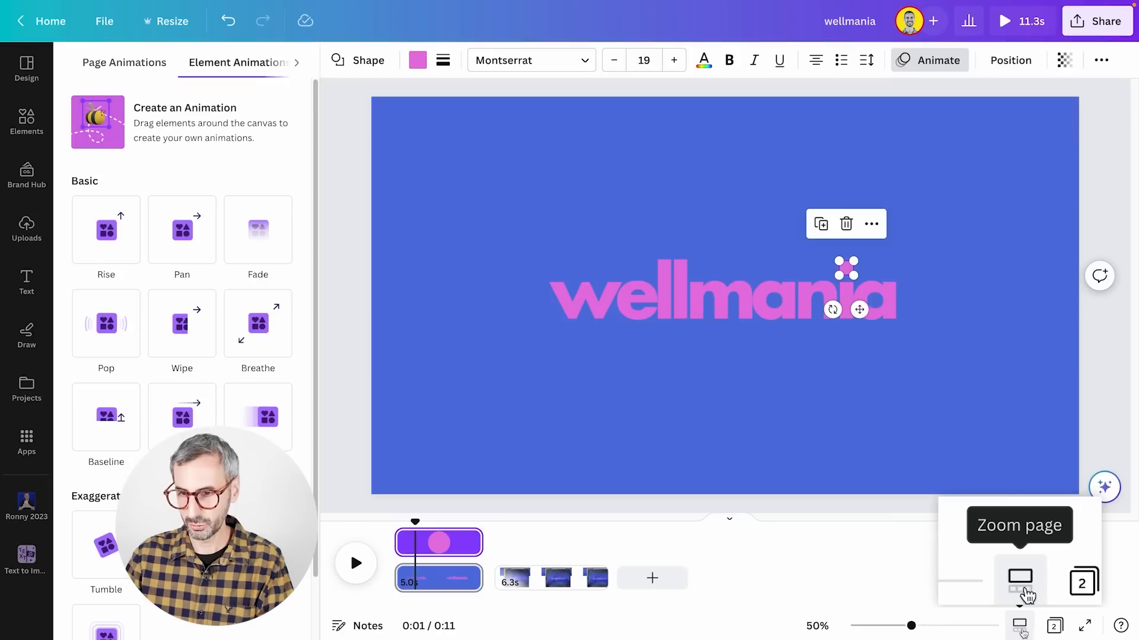
# Step: Enlarge the timeline thumbnails to 429% and trim the start of the circle's timing to the playhead at about 1.2 s
pyautogui.click(1019, 629)
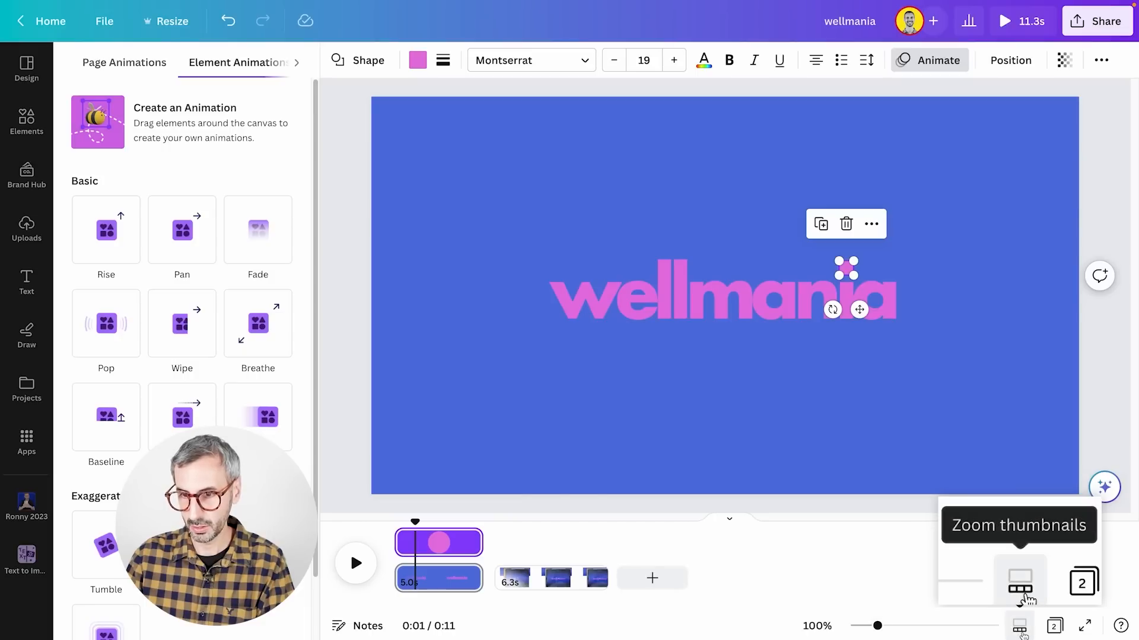
pyautogui.moveTo(877, 626); pyautogui.dragTo(967, 625)
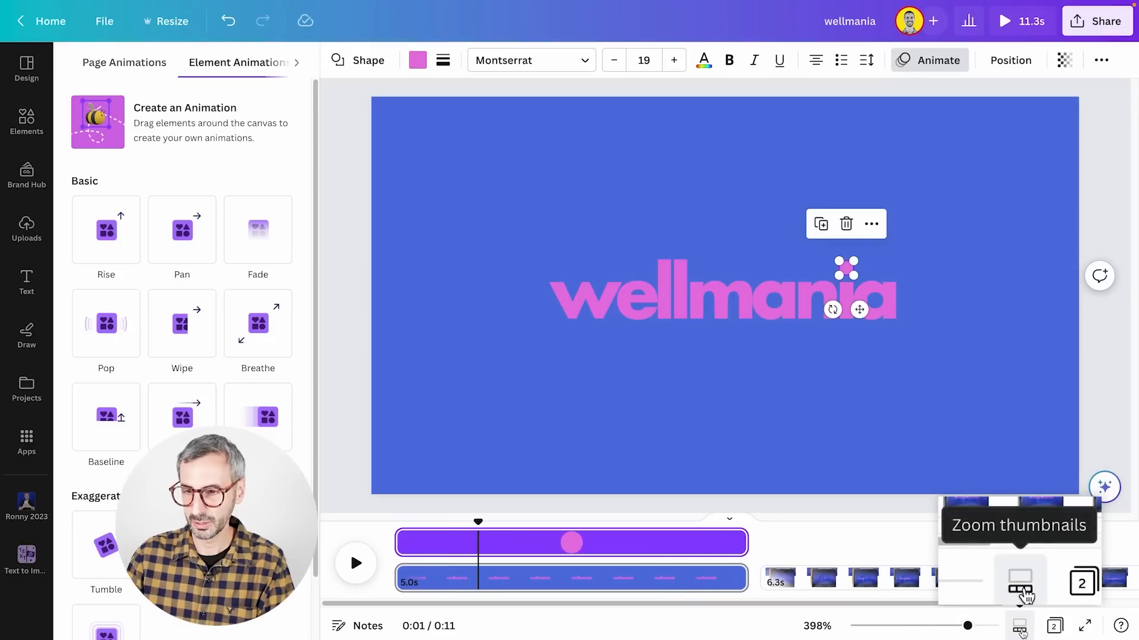
pyautogui.click(1020, 629)
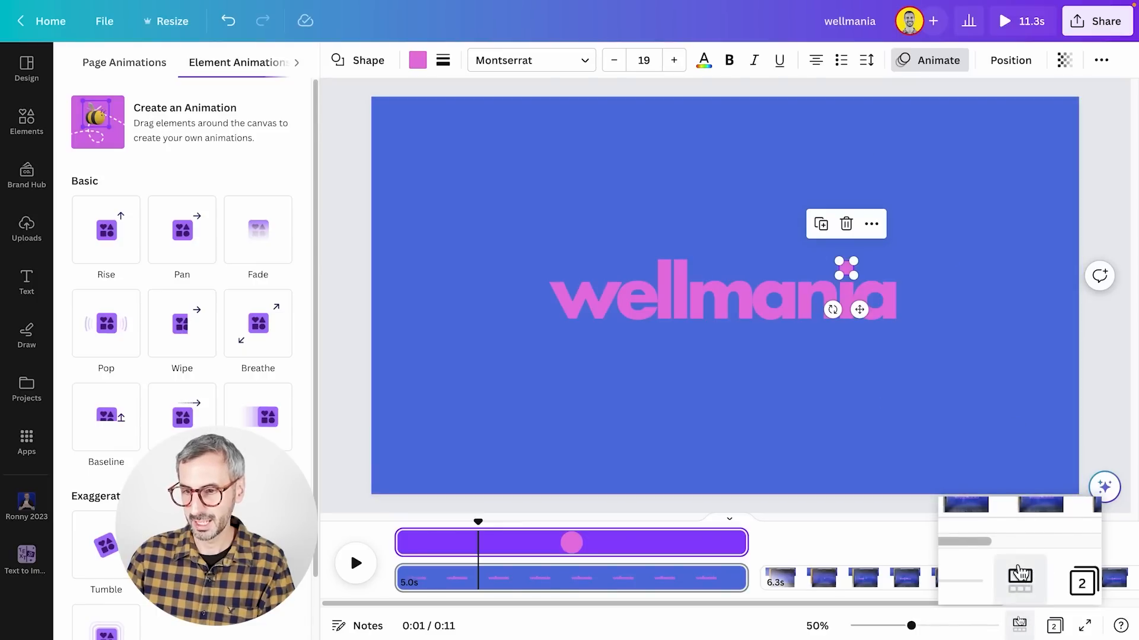
pyautogui.moveTo(909, 619); pyautogui.dragTo(905, 623)
pyautogui.click(1019, 628)
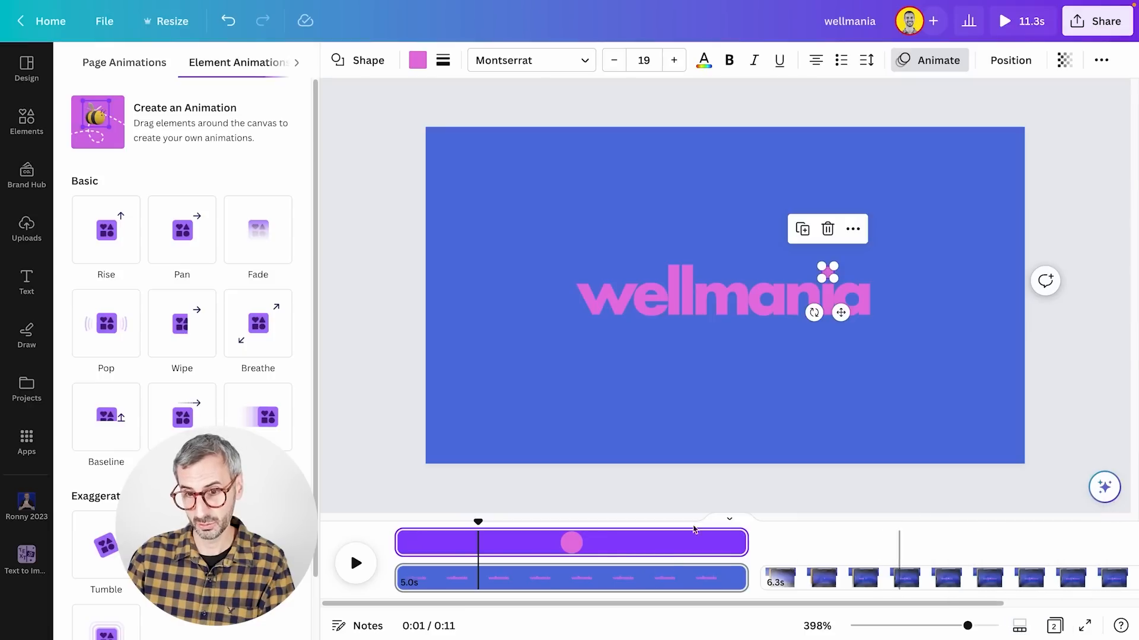
pyautogui.moveTo(968, 625); pyautogui.dragTo(976, 626)
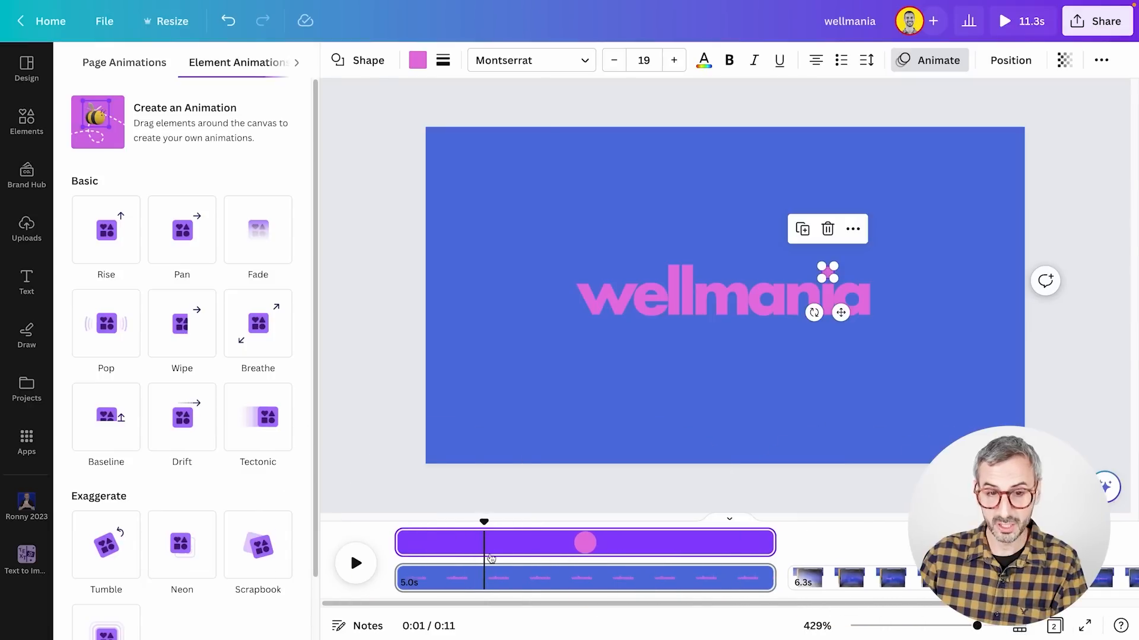
pyautogui.moveTo(398, 541); pyautogui.dragTo(486, 553)
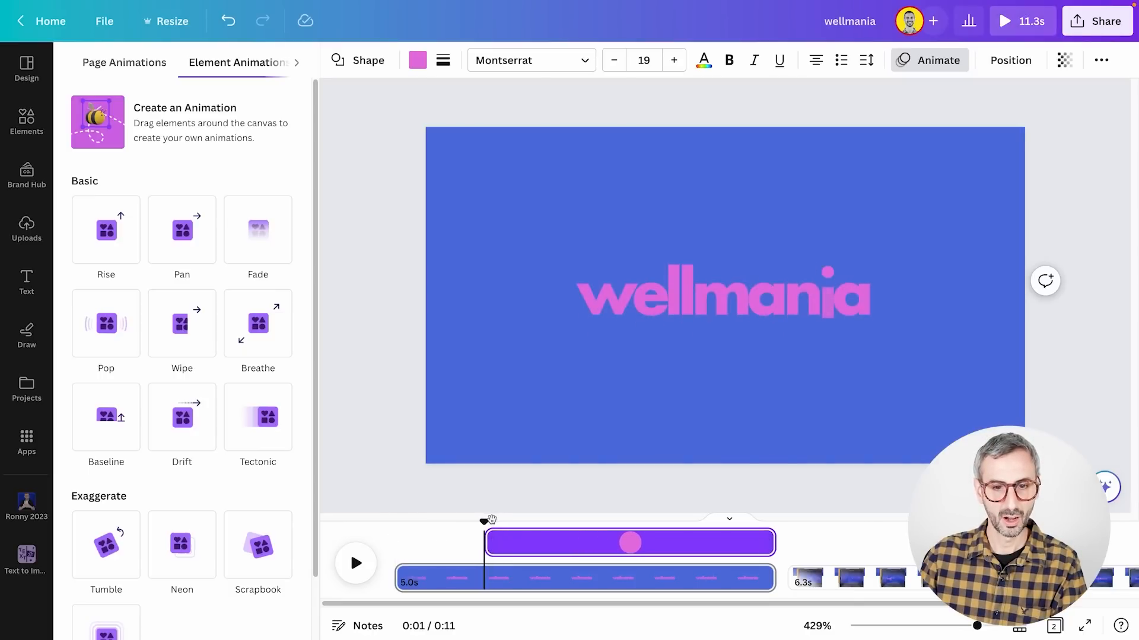
# Step: Scrub the playhead around the start of the circle's timing to check when the dot appears
pyautogui.click(462, 518)
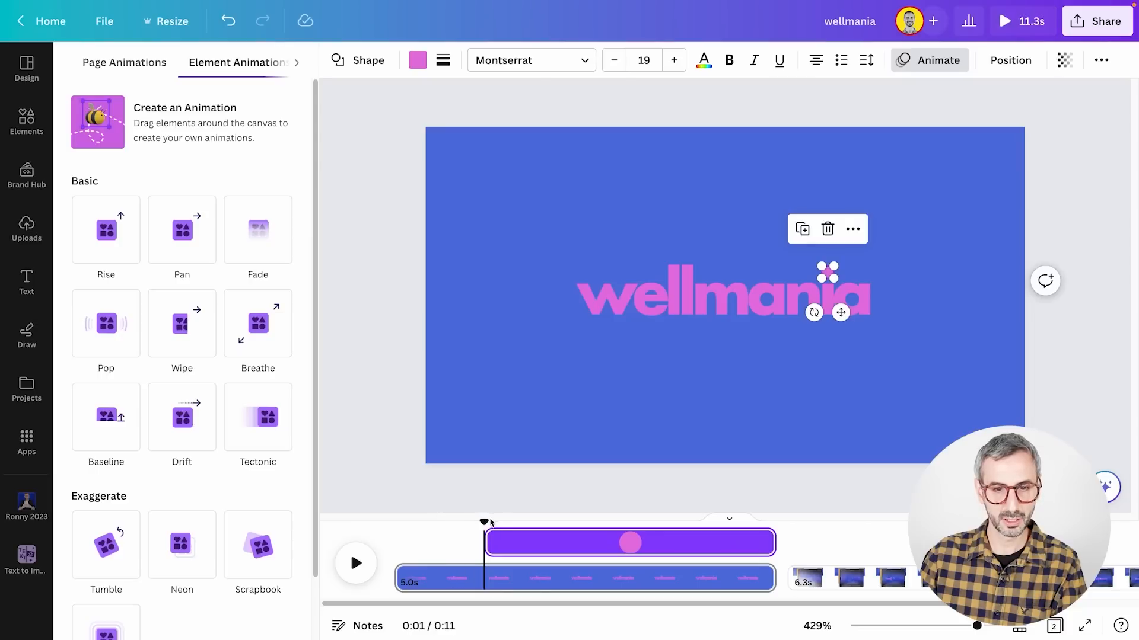
pyautogui.moveTo(485, 521)
pyautogui.mouseDown()
pyautogui.moveTo(385, 529)
pyautogui.moveTo(593, 525)
pyautogui.moveTo(450, 538)
pyautogui.moveTo(521, 529)
pyautogui.moveTo(478, 520)
pyautogui.mouseUp()
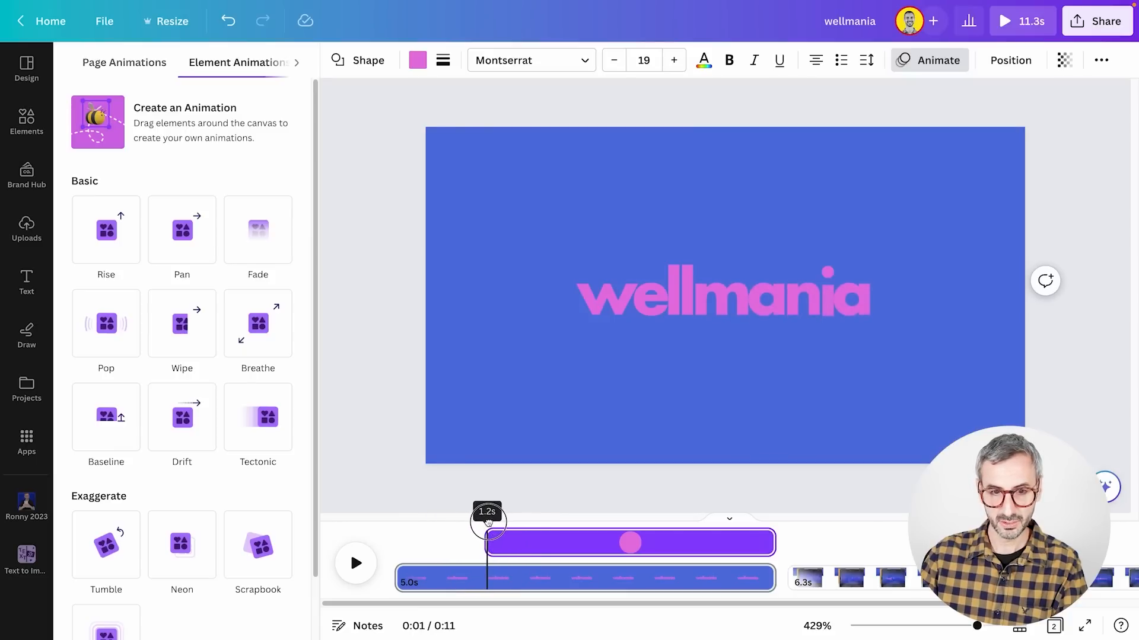
pyautogui.moveTo(488, 522); pyautogui.dragTo(530, 505)
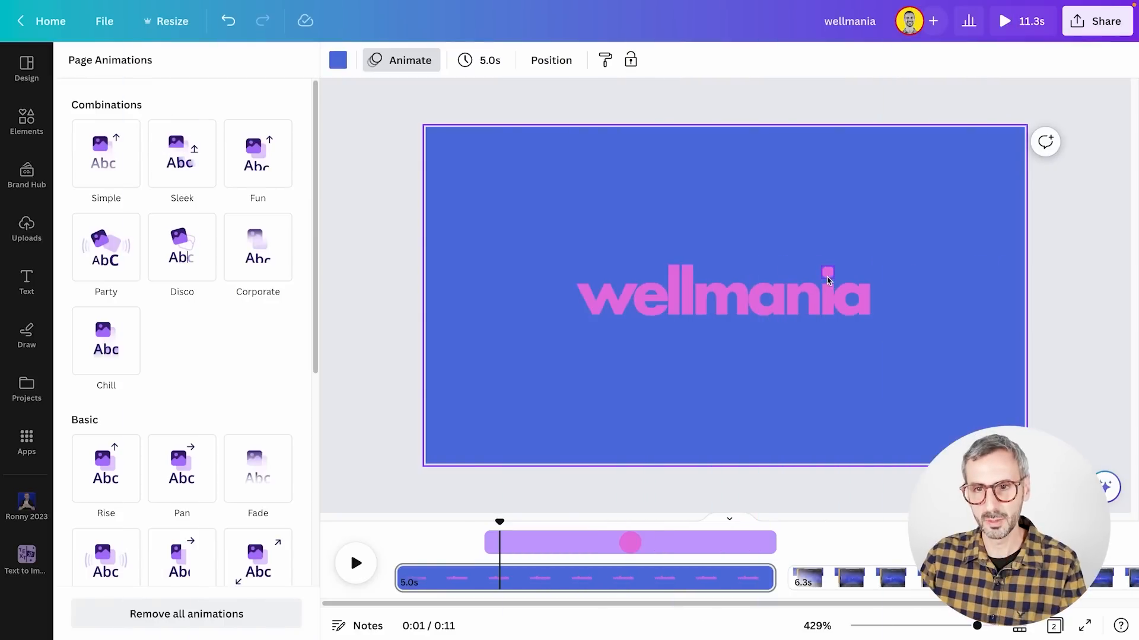
# Step: Nudge the i's dot straight down onto its stem and open the custom animation creator for it
pyautogui.click(828, 274)
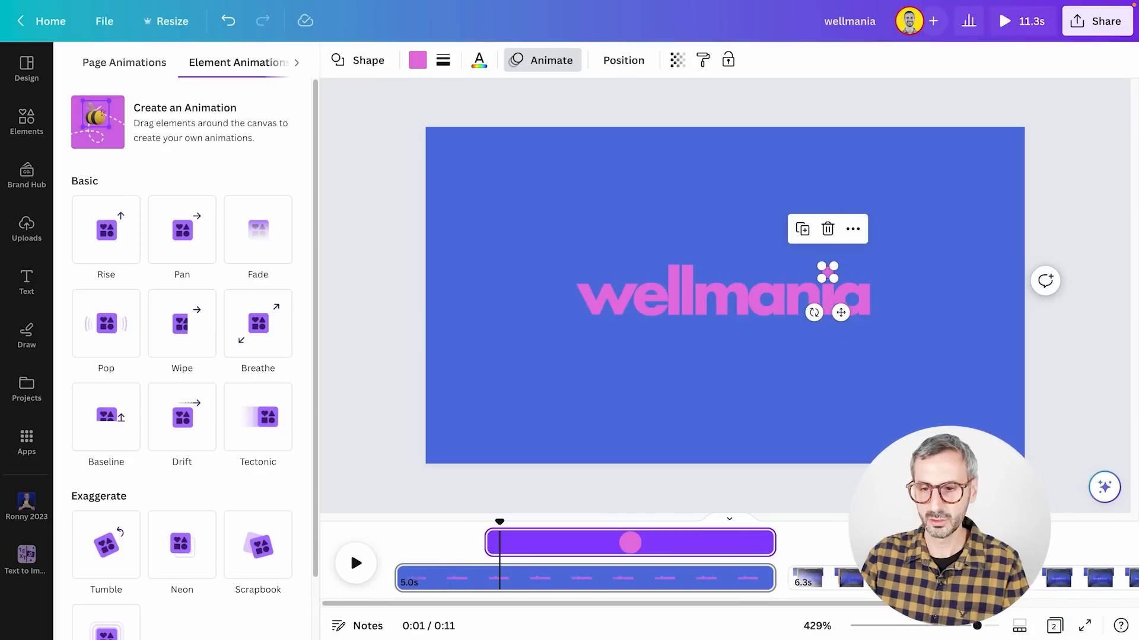
pyautogui.moveTo(977, 626); pyautogui.dragTo(1007, 627)
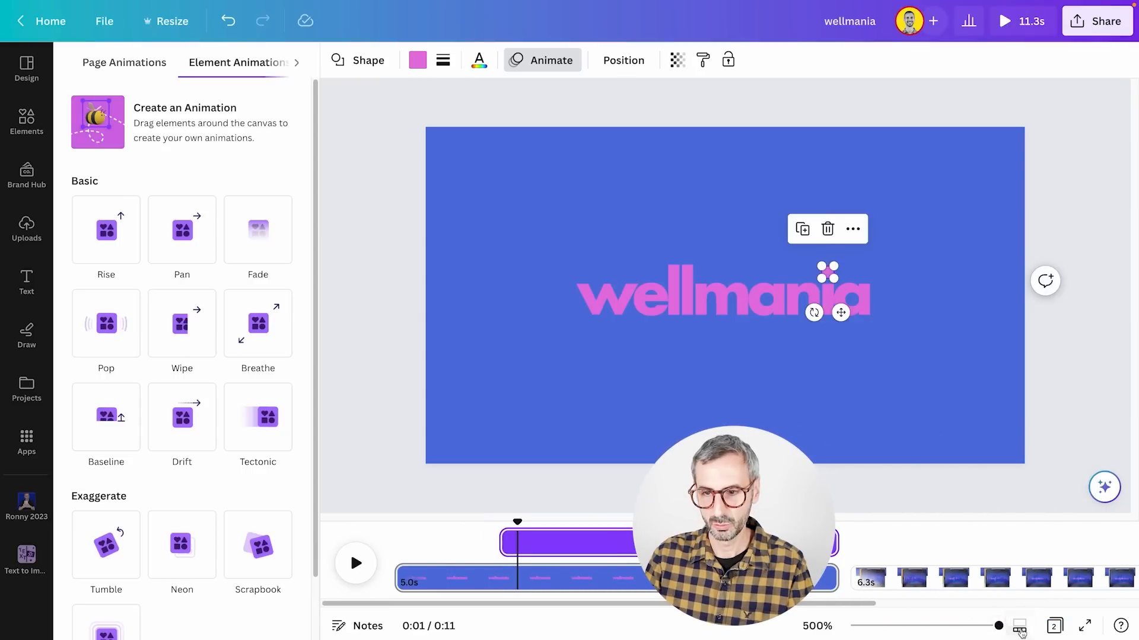
pyautogui.click(904, 625)
pyautogui.moveTo(904, 626); pyautogui.dragTo(935, 626)
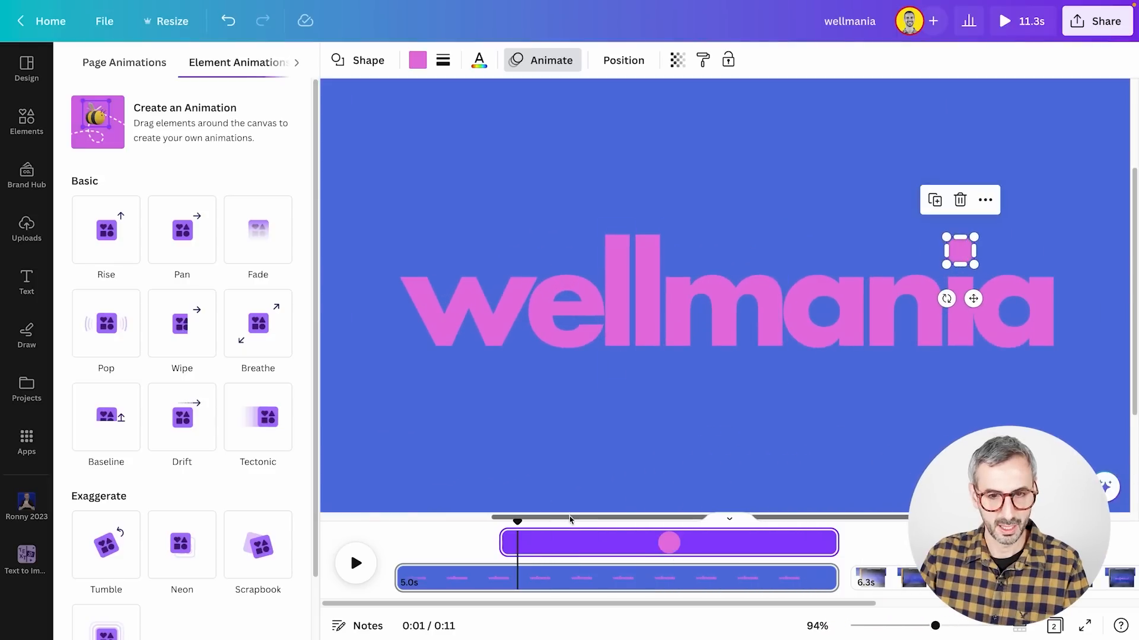
pyautogui.moveTo(573, 518); pyautogui.dragTo(734, 518)
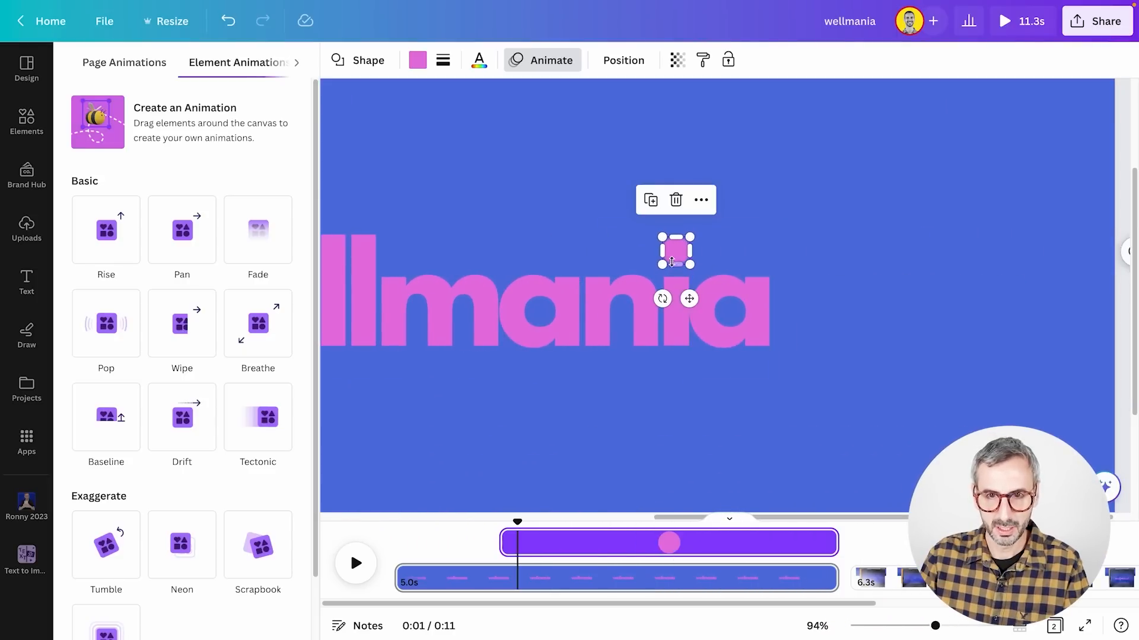
pyautogui.click(826, 211)
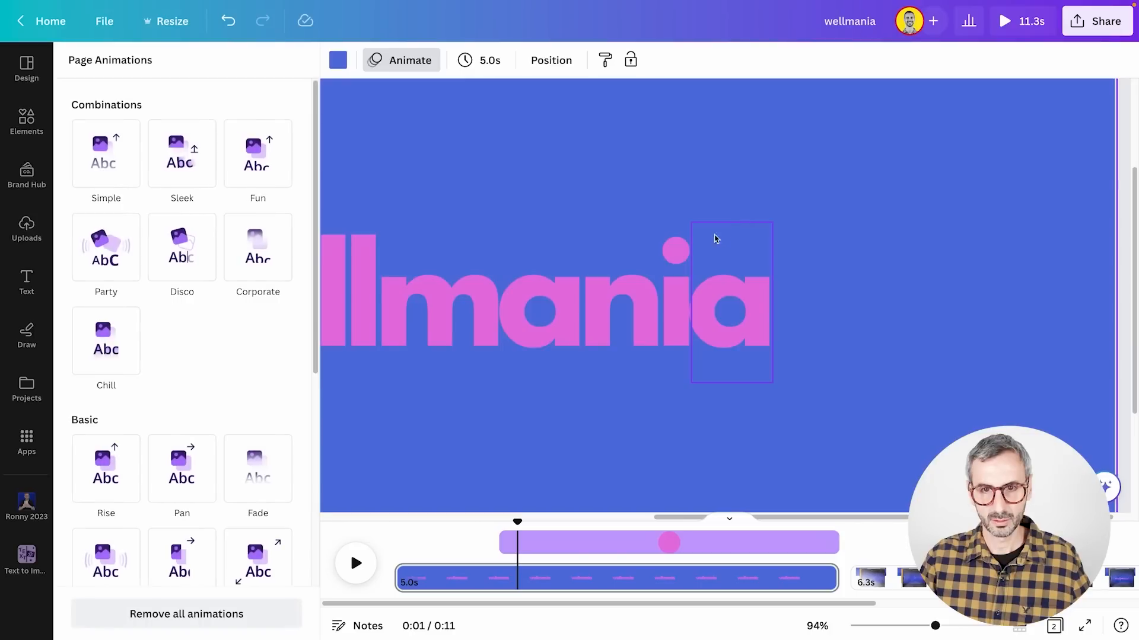
pyautogui.click(676, 250)
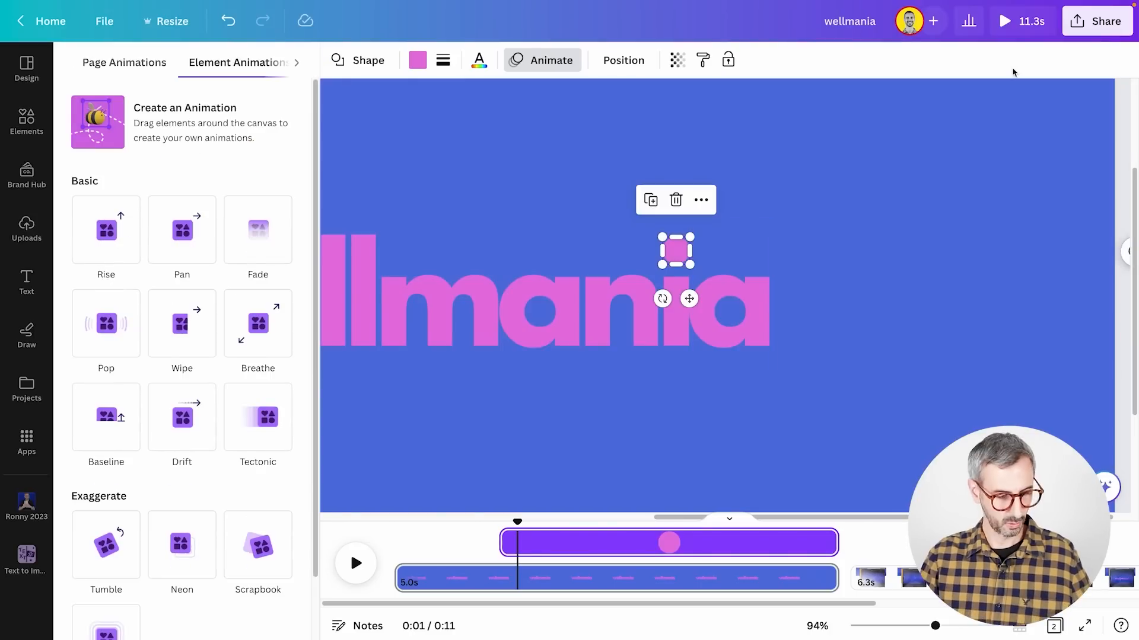
pyautogui.press('shift')
pyautogui.hotkey('shift', 'Down')
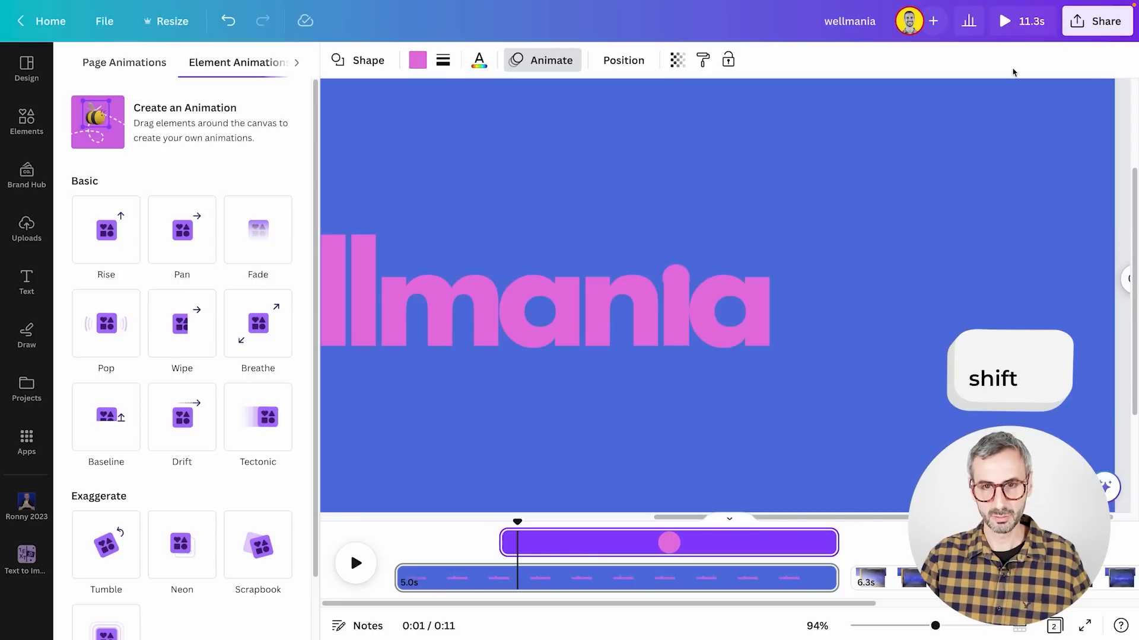
pyautogui.hotkey('shift', 'Up')
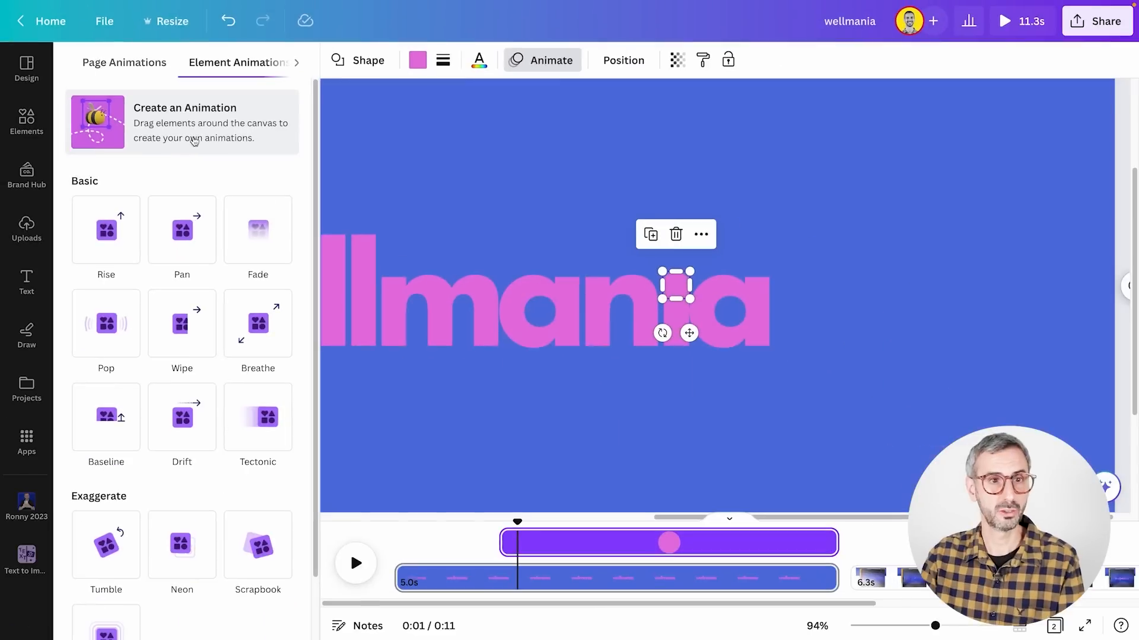
pyautogui.click(282, 207)
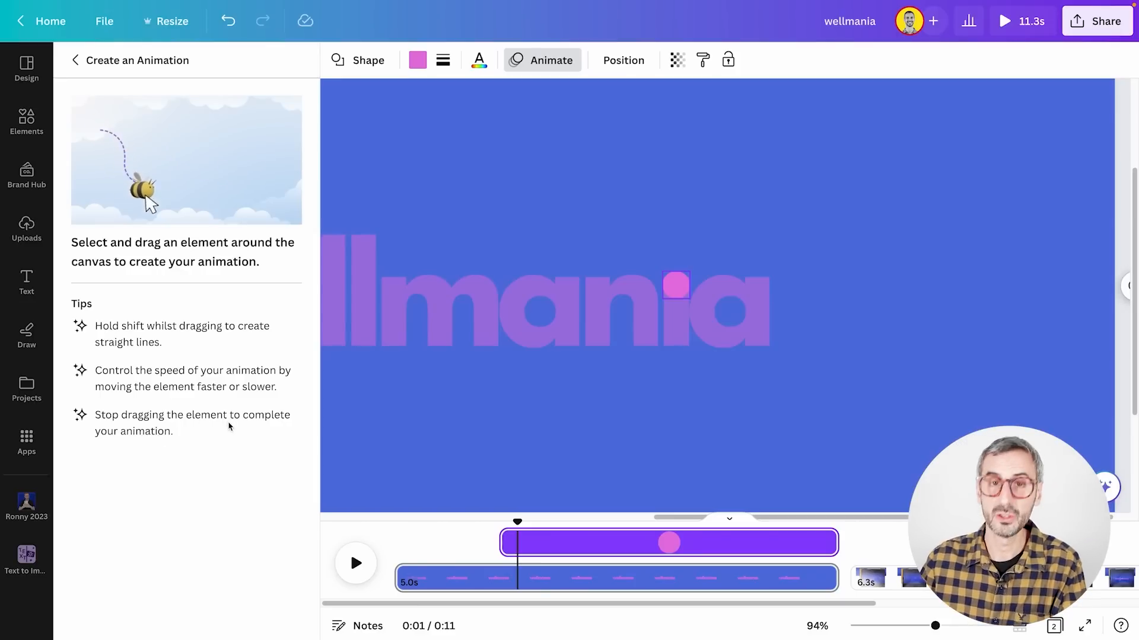
pyautogui.click(779, 462)
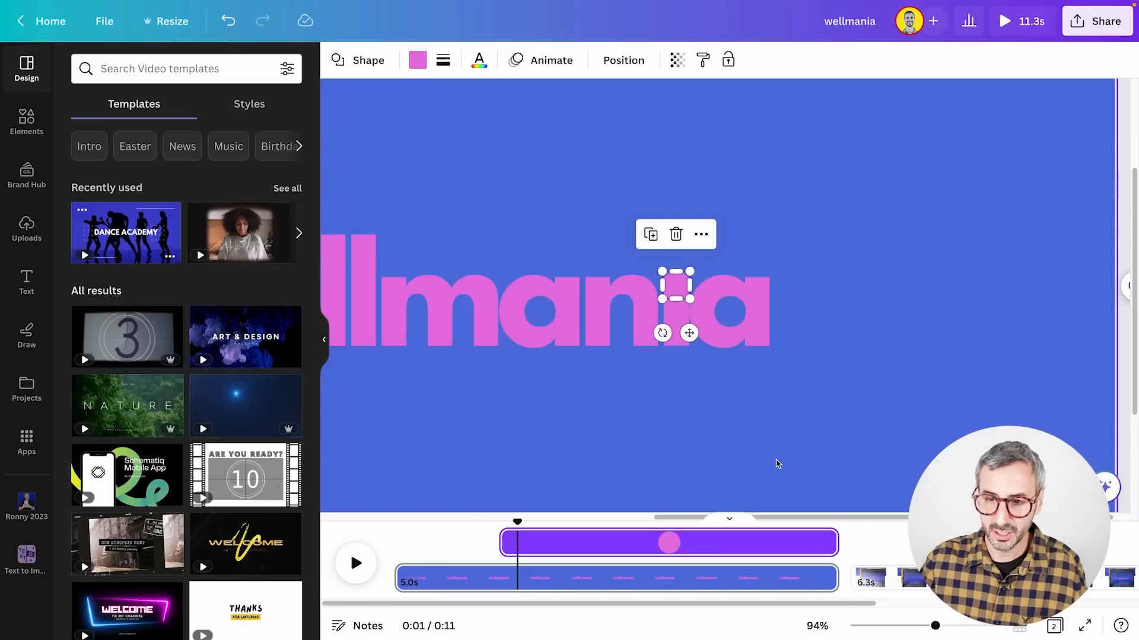
# Step: Play and scrub the reference video on page 2 to examine how the dot moves after the letters rise, from about 2.5 s
pyautogui.click(875, 575)
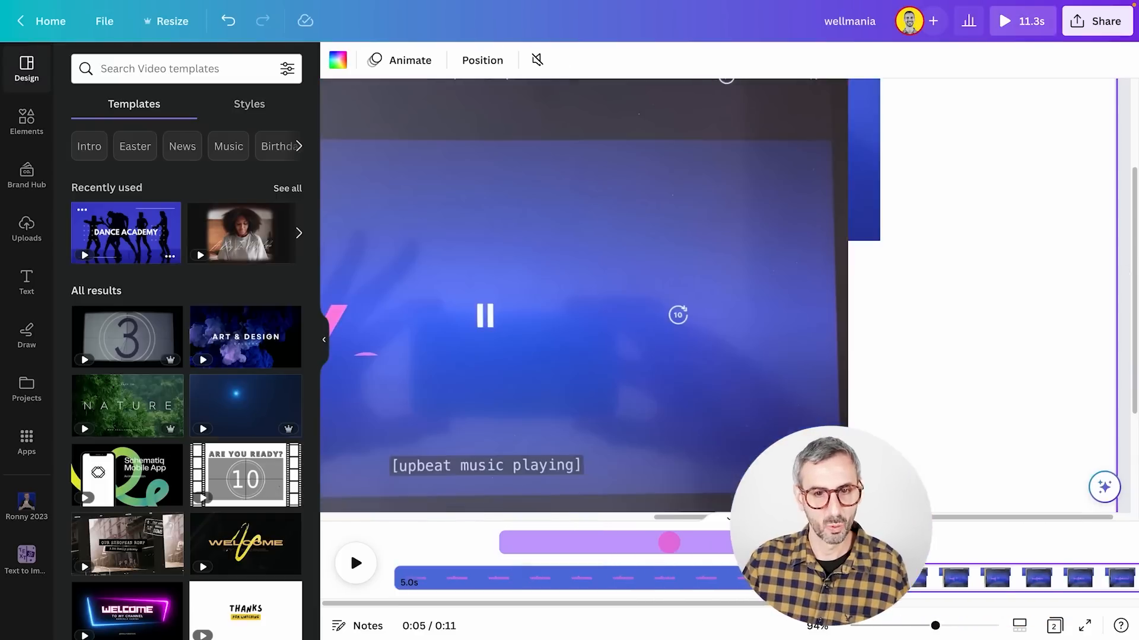
pyautogui.click(325, 342)
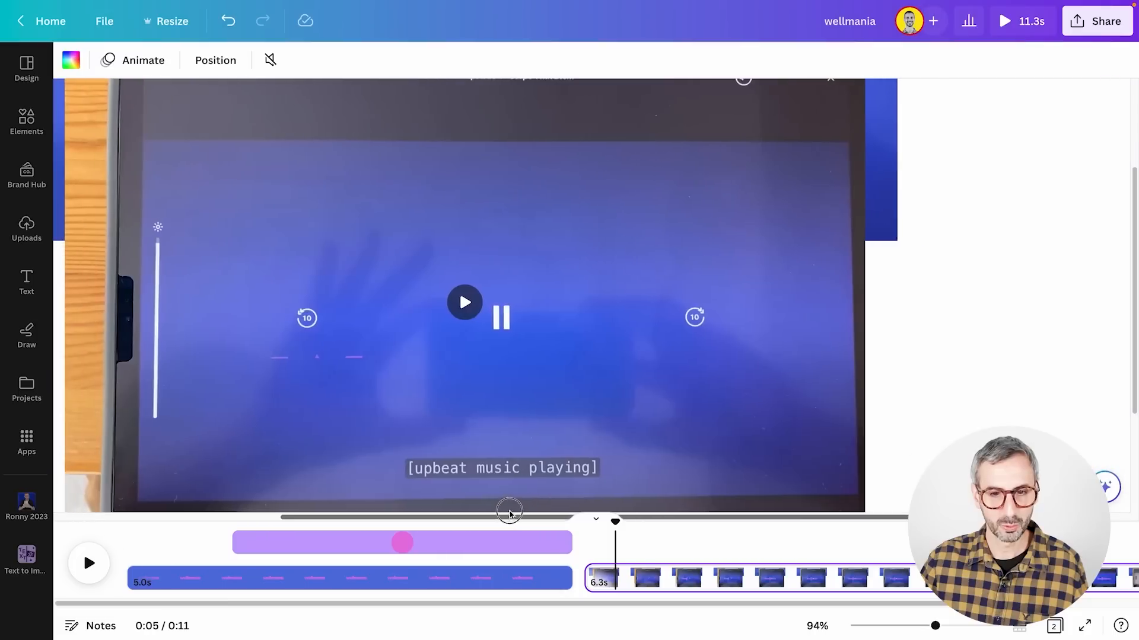
pyautogui.click(549, 303)
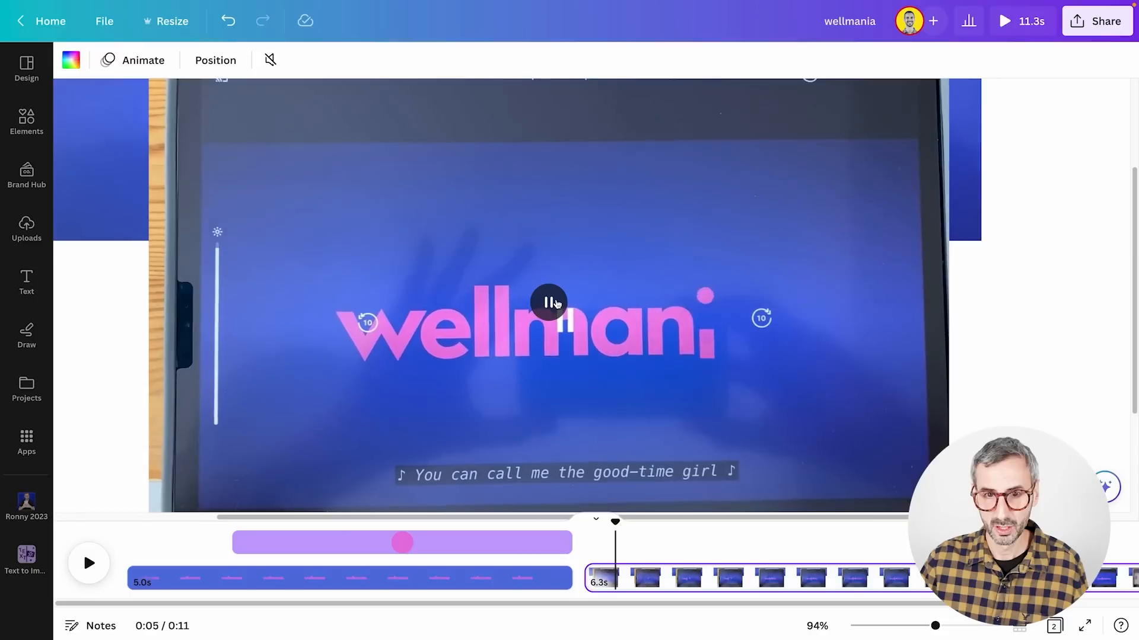
pyautogui.click(556, 304)
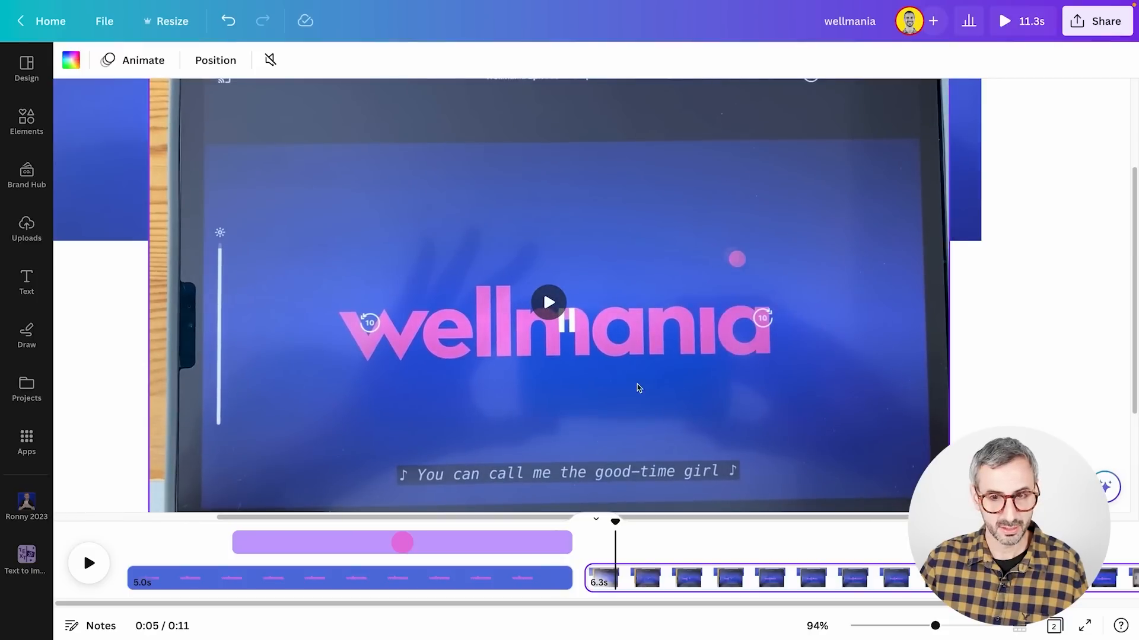
pyautogui.scroll(-2, 635, 409)
pyautogui.scroll(-1, 631, 410)
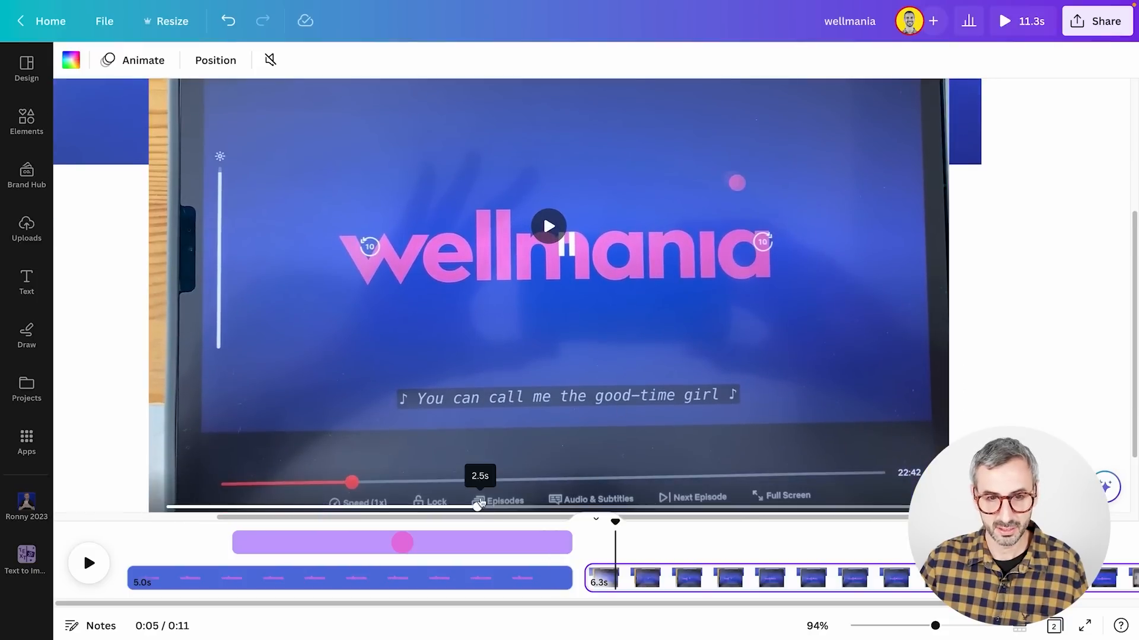
pyautogui.moveTo(480, 505); pyautogui.dragTo(517, 442)
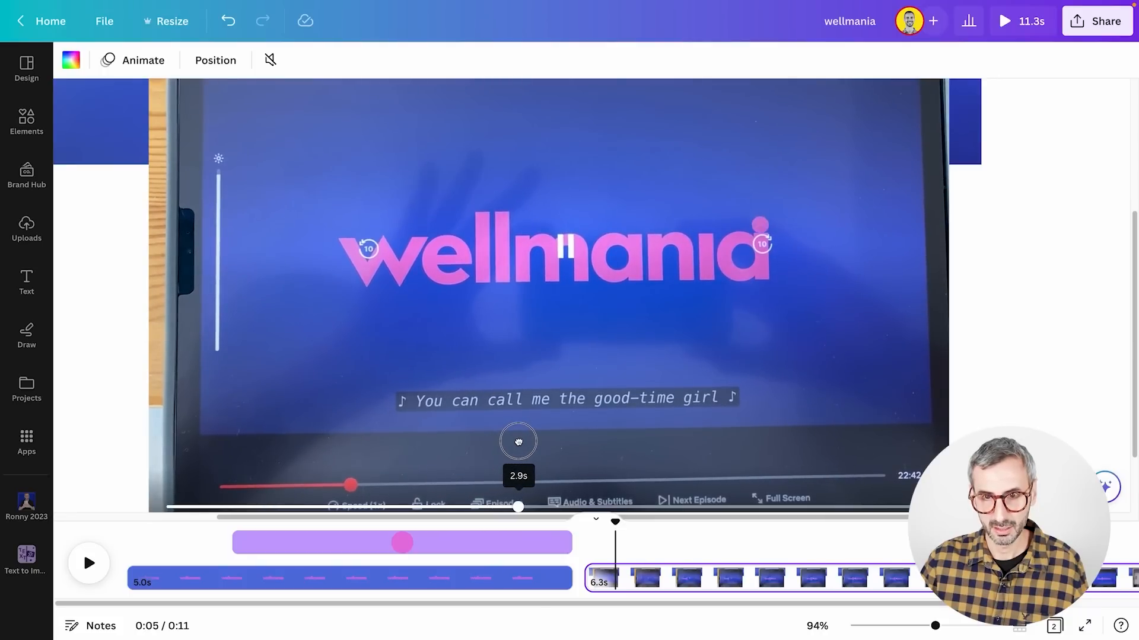
pyautogui.moveTo(529, 441); pyautogui.dragTo(595, 434)
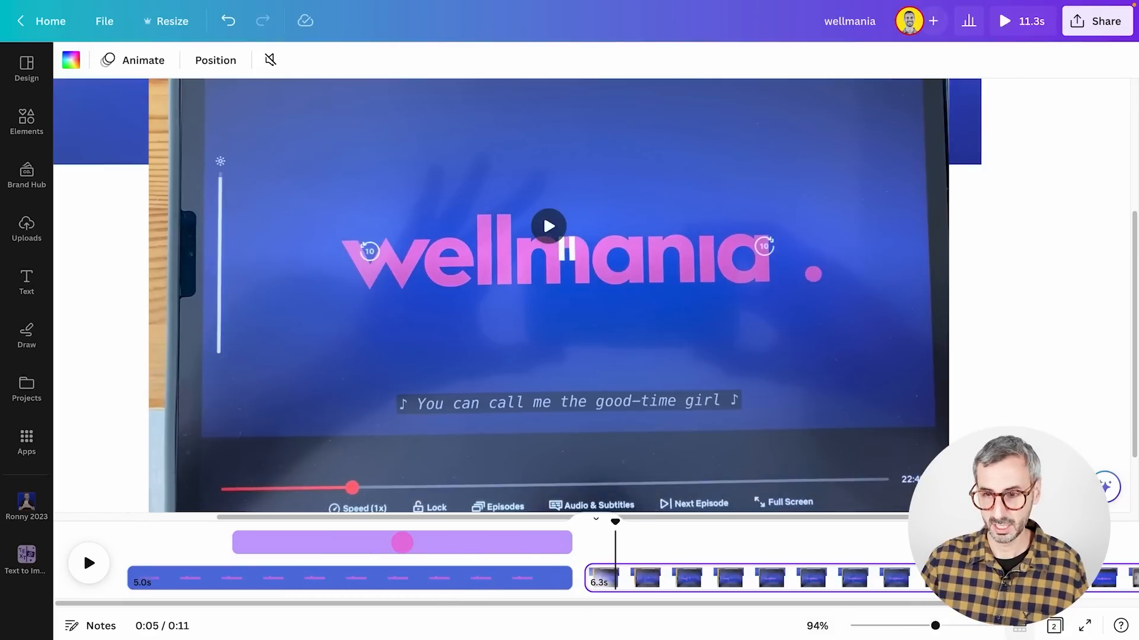
# Step: Move the i's dot on page 1 back up above its stem and place the playhead at the start of the dot's timing
pyautogui.click(596, 519)
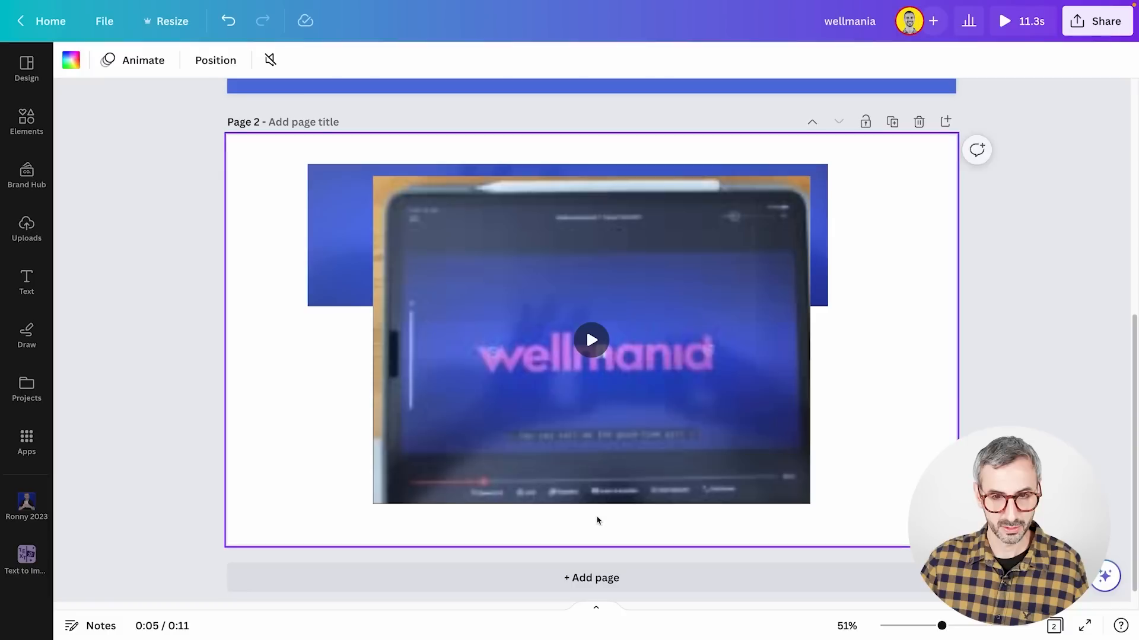
pyautogui.scroll(6, 661, 301)
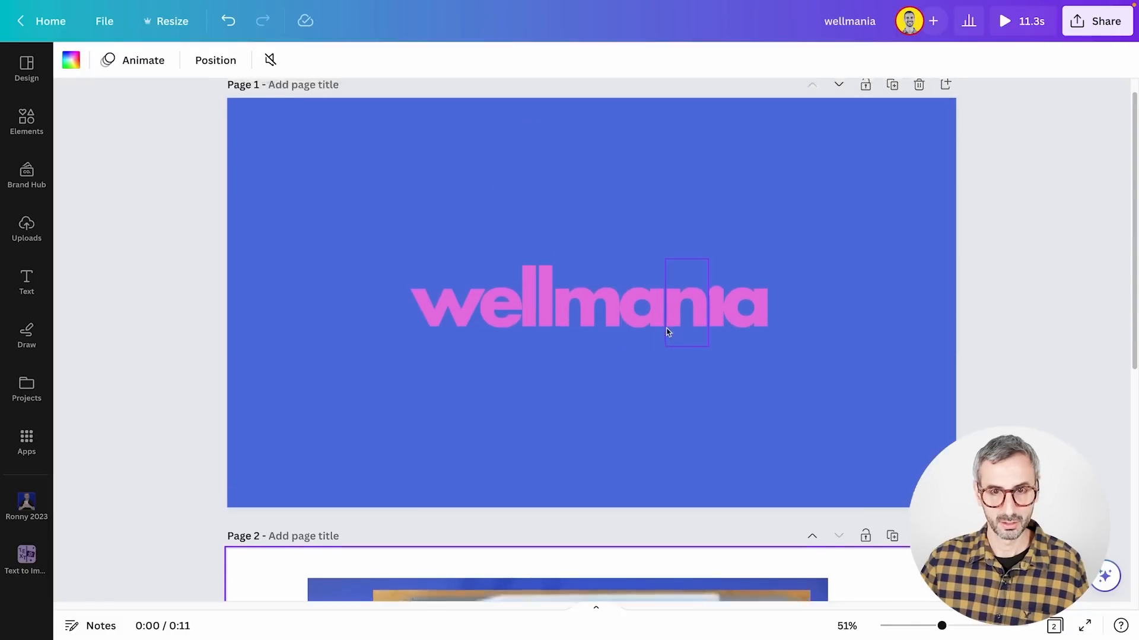
pyautogui.scroll(-3, 669, 330)
pyautogui.click(672, 333)
pyautogui.click(596, 606)
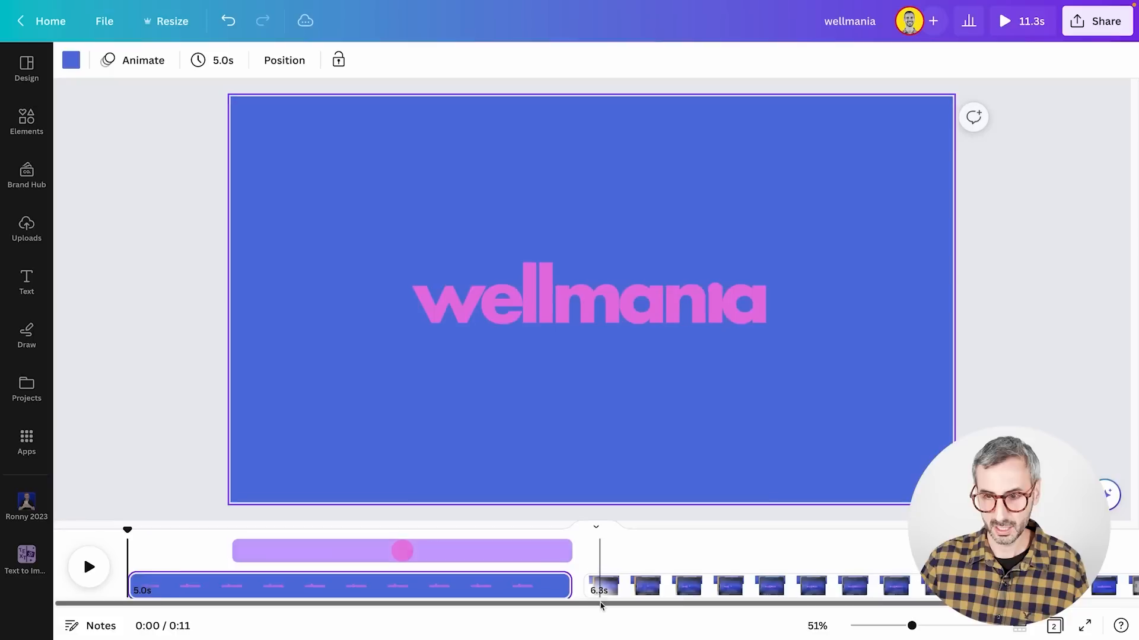
pyautogui.click(712, 285)
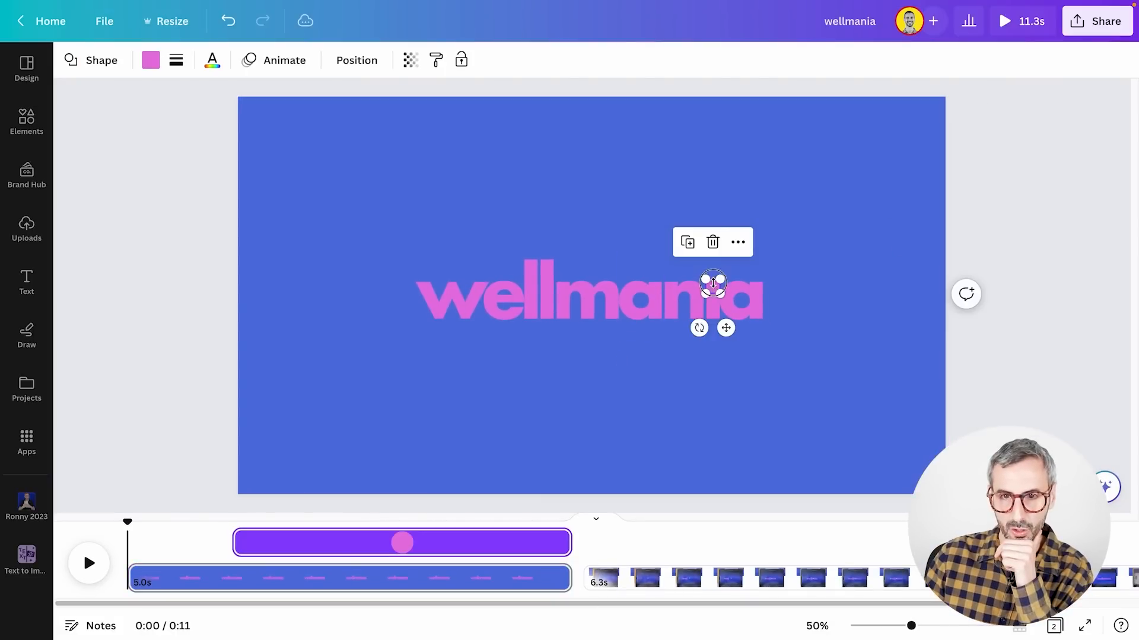
pyautogui.moveTo(711, 285); pyautogui.dragTo(712, 280)
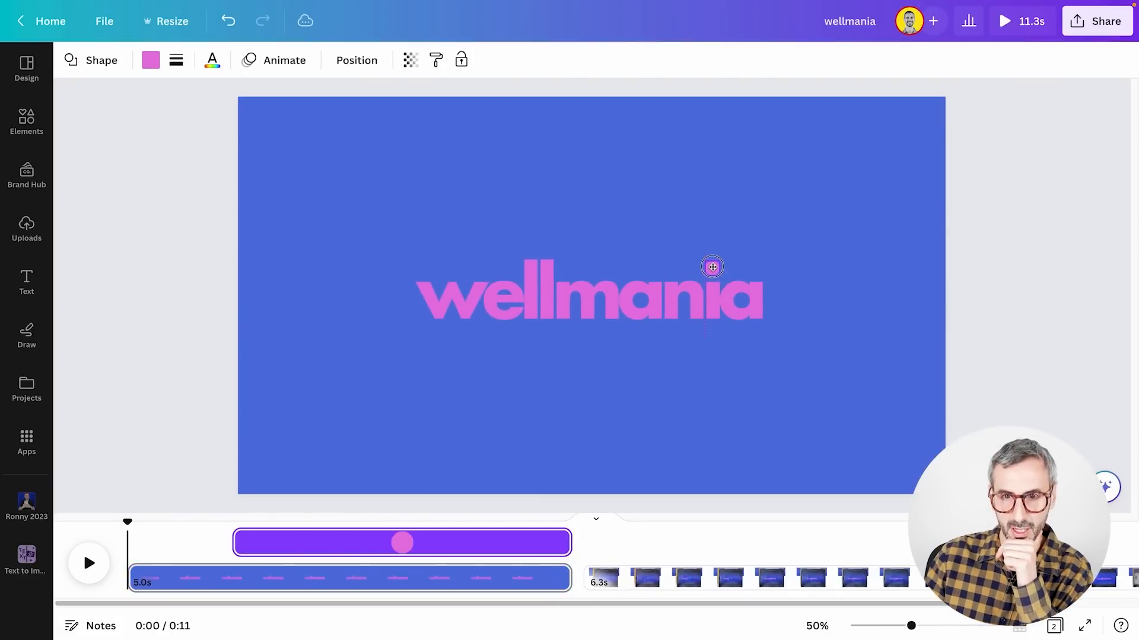
pyautogui.moveTo(712, 267); pyautogui.dragTo(712, 268)
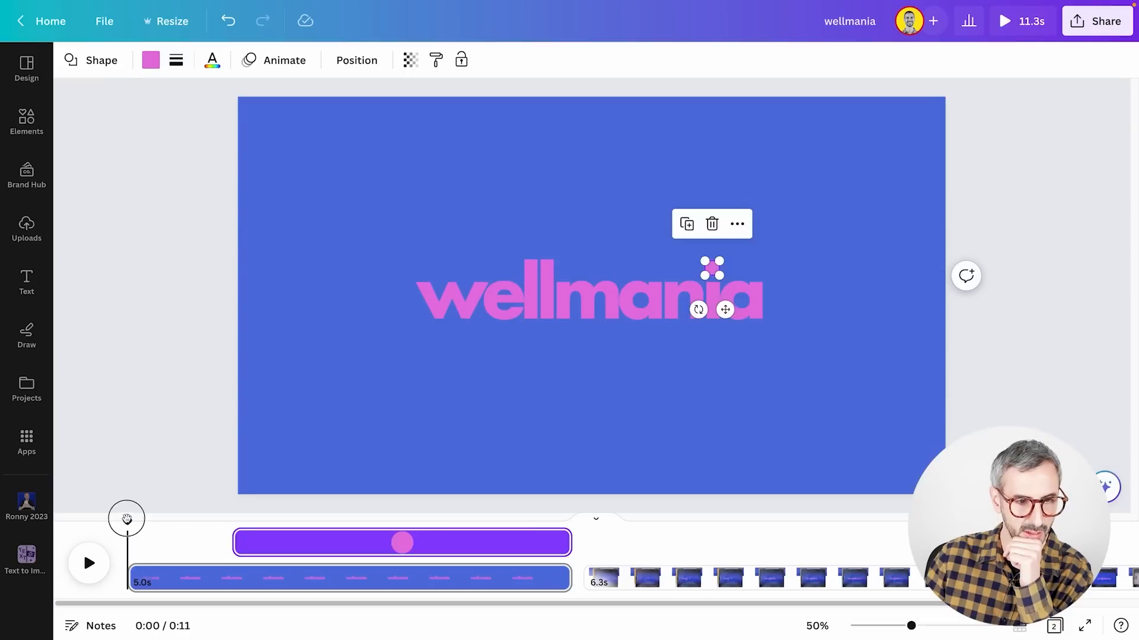
pyautogui.moveTo(126, 519); pyautogui.dragTo(233, 518)
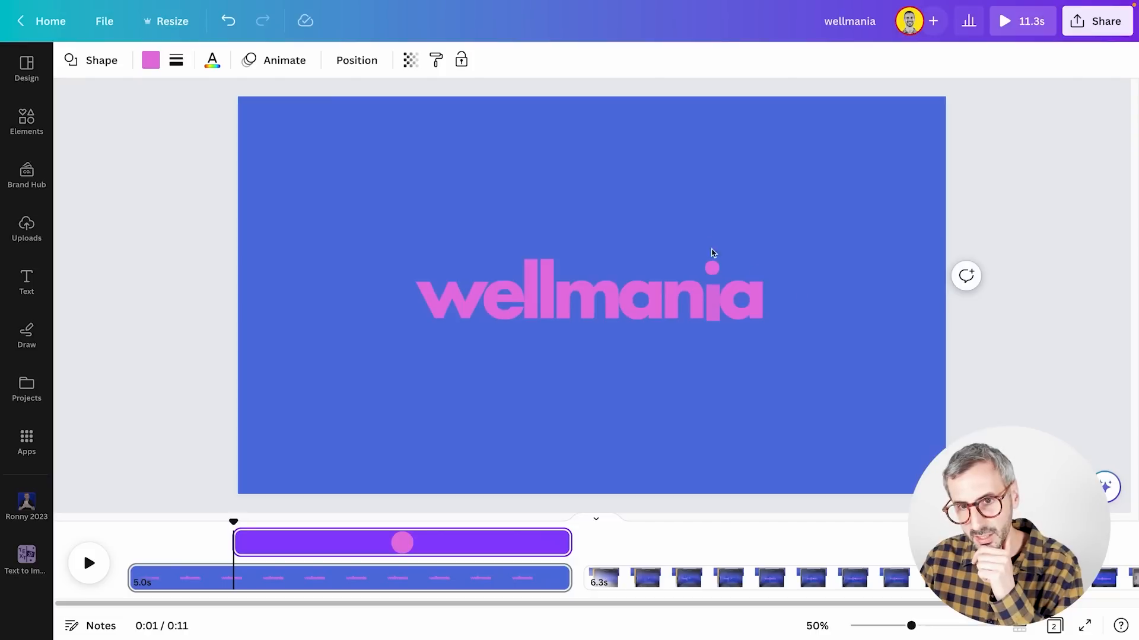
# Step: Show the rulers and guides and align the i's dot horizontally over its stem using the vertical guides
pyautogui.click(711, 265)
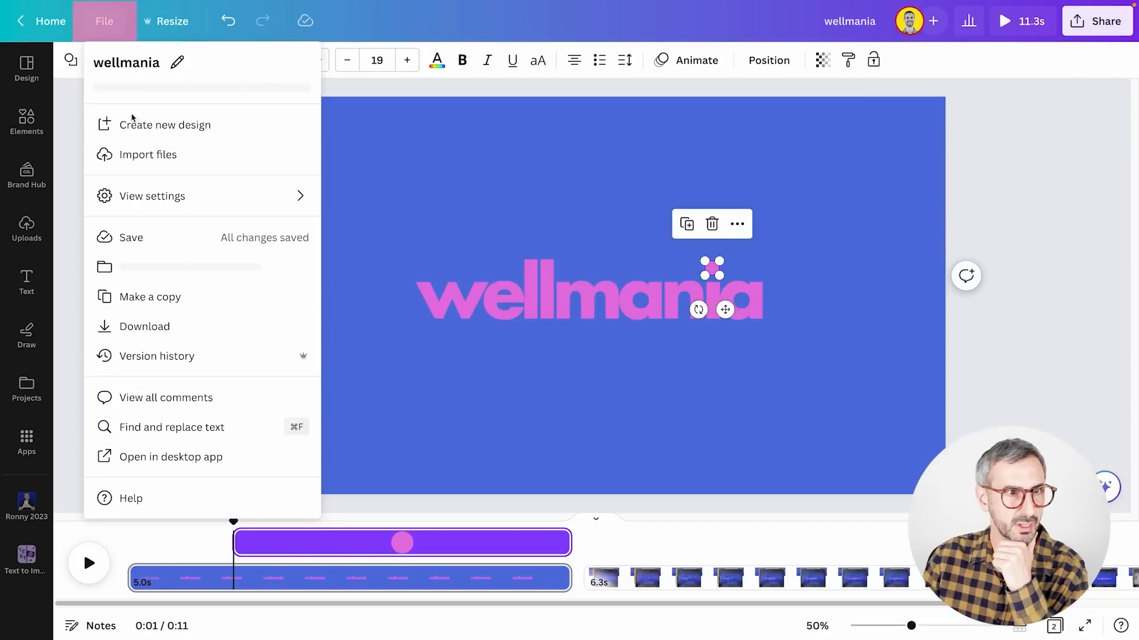
pyautogui.click(105, 21)
pyautogui.moveTo(166, 189)
pyautogui.click(364, 201)
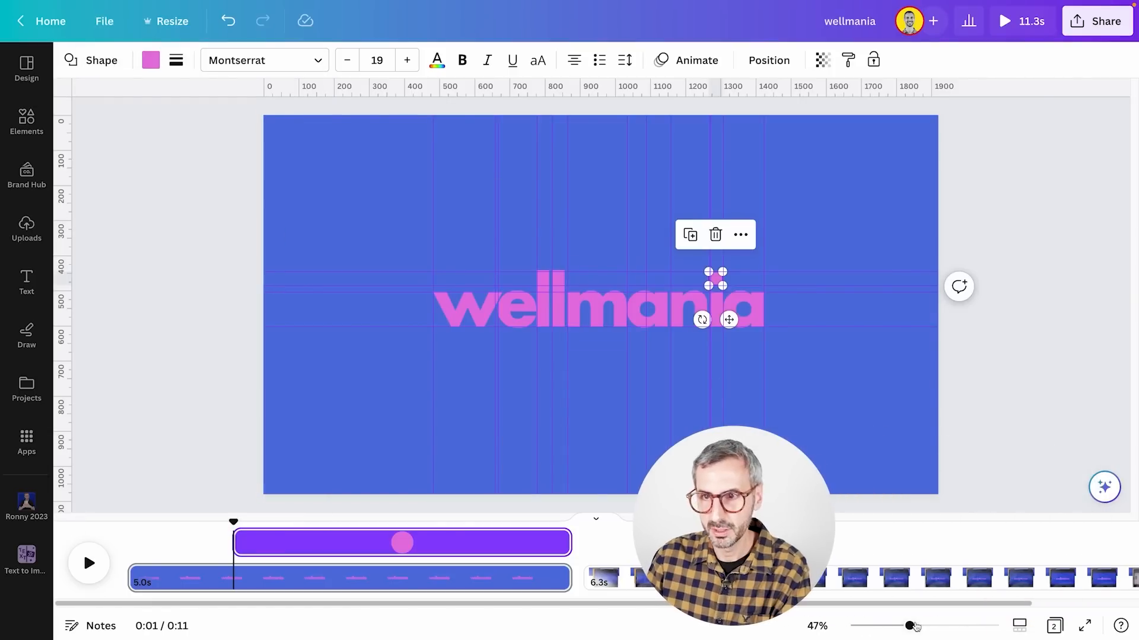
pyautogui.moveTo(910, 626); pyautogui.dragTo(952, 626)
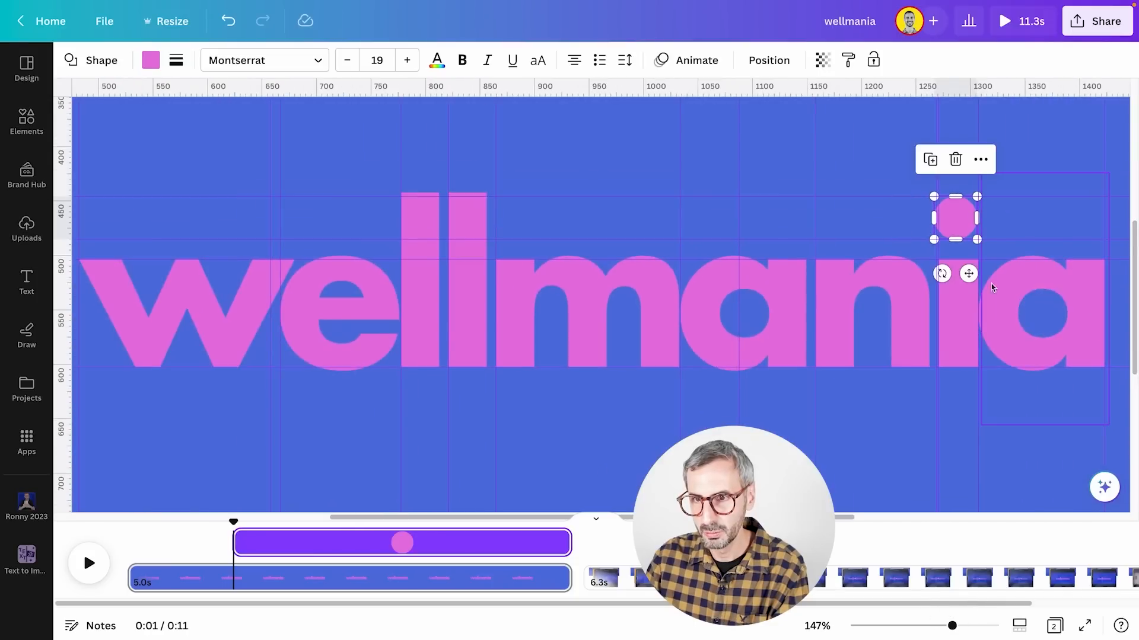
pyautogui.moveTo(962, 215); pyautogui.dragTo(959, 211)
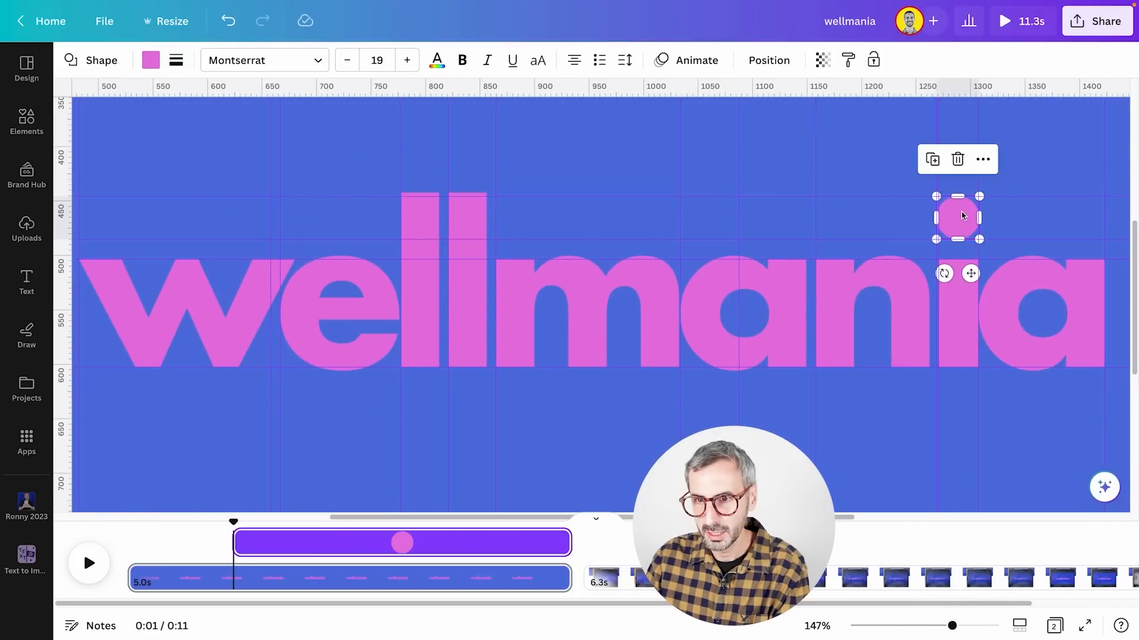
pyautogui.moveTo(941, 628); pyautogui.dragTo(923, 626)
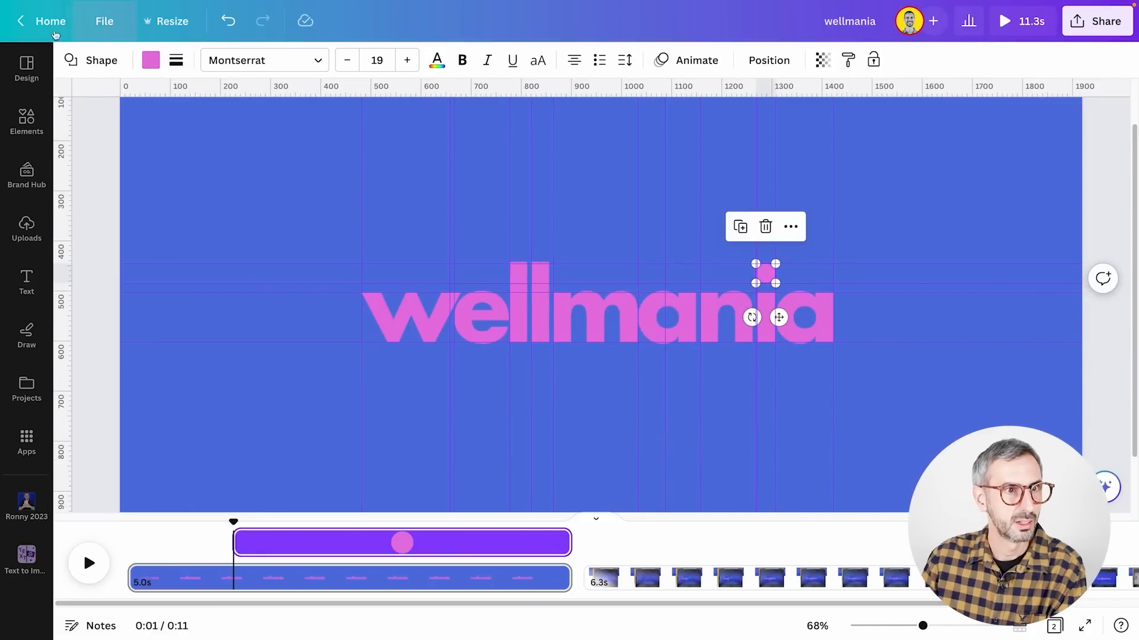
# Step: Clear all existing guides from the page while keeping the rulers shown
pyautogui.click(108, 27)
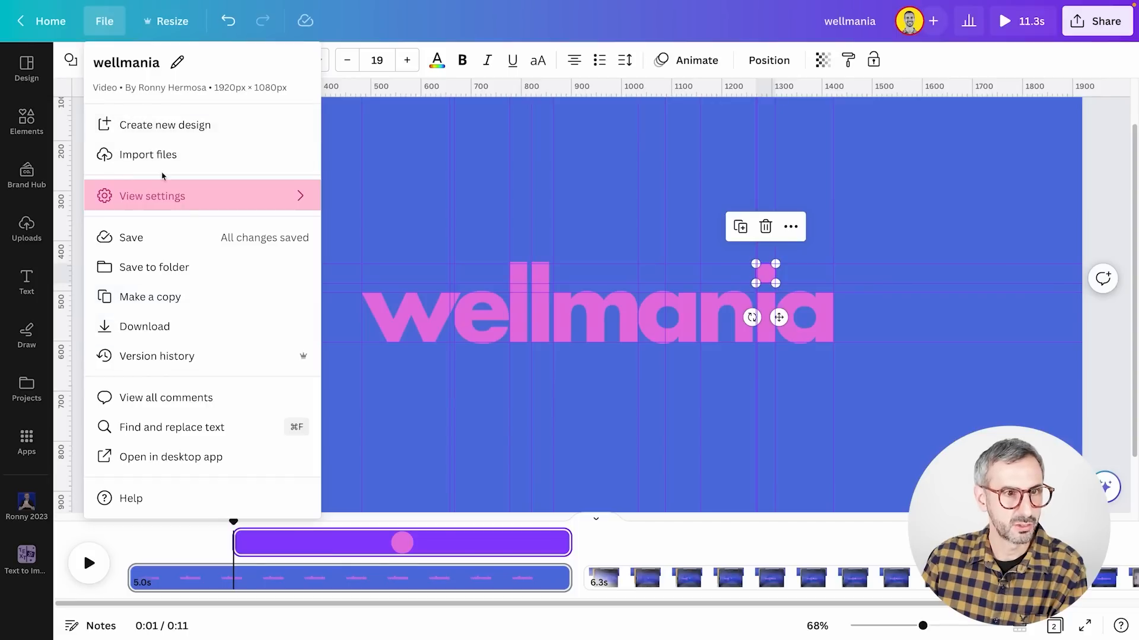
pyautogui.moveTo(172, 195)
pyautogui.click(349, 265)
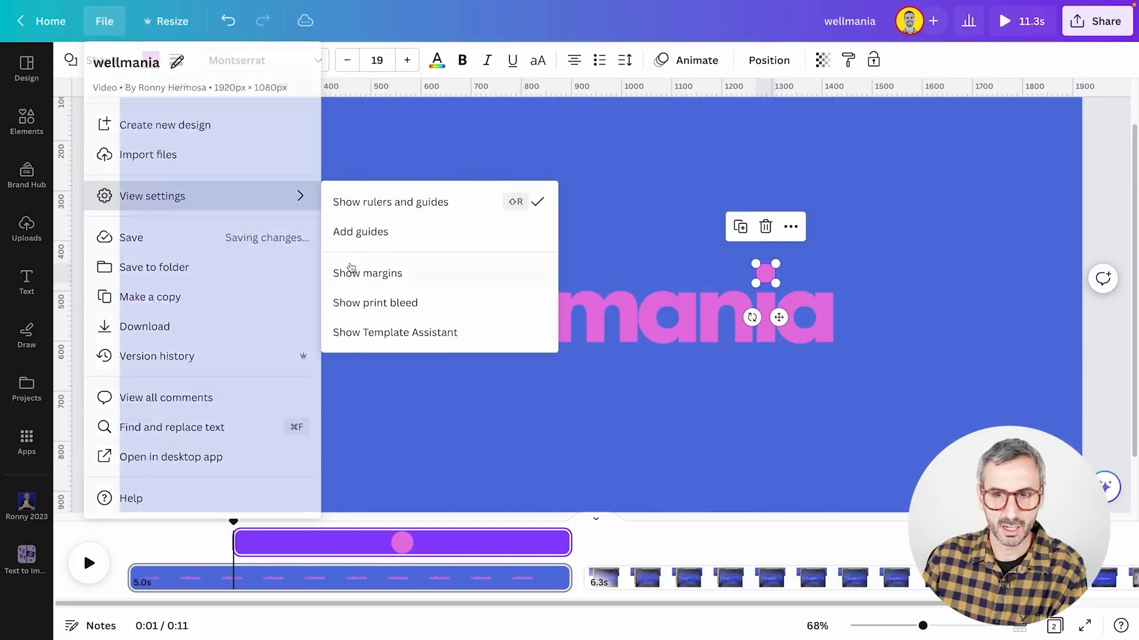
# Step: Place a horizontal guide at 603 along the letters' baseline and two vertical guides beyond the final a, the inner one at 1439
pyautogui.moveTo(535, 92); pyautogui.dragTo(586, 338)
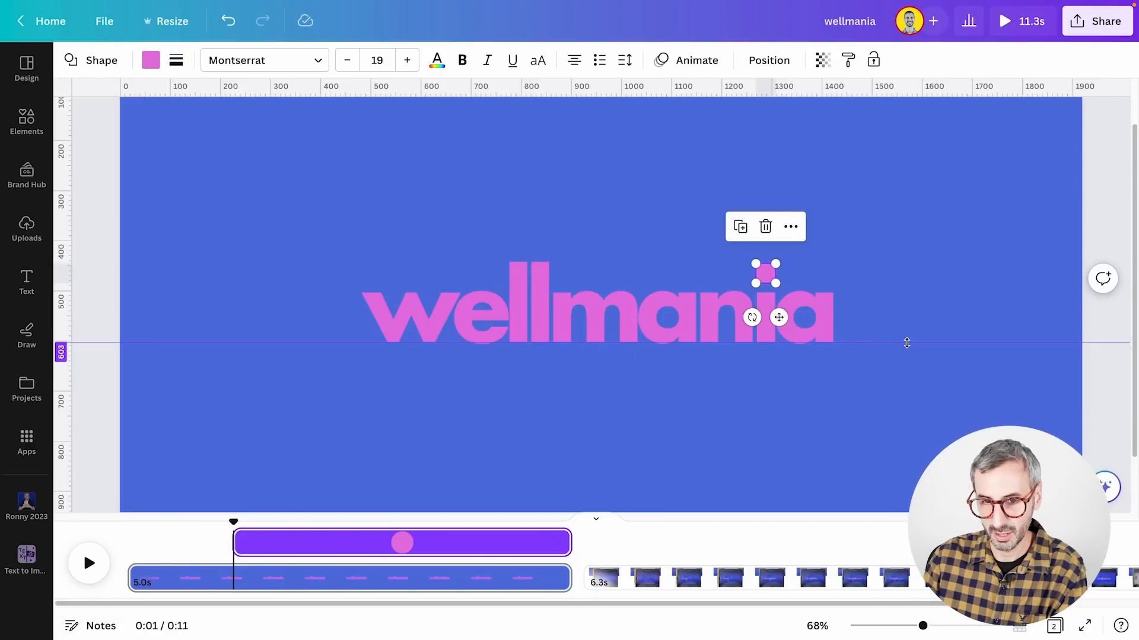
pyautogui.click(907, 343)
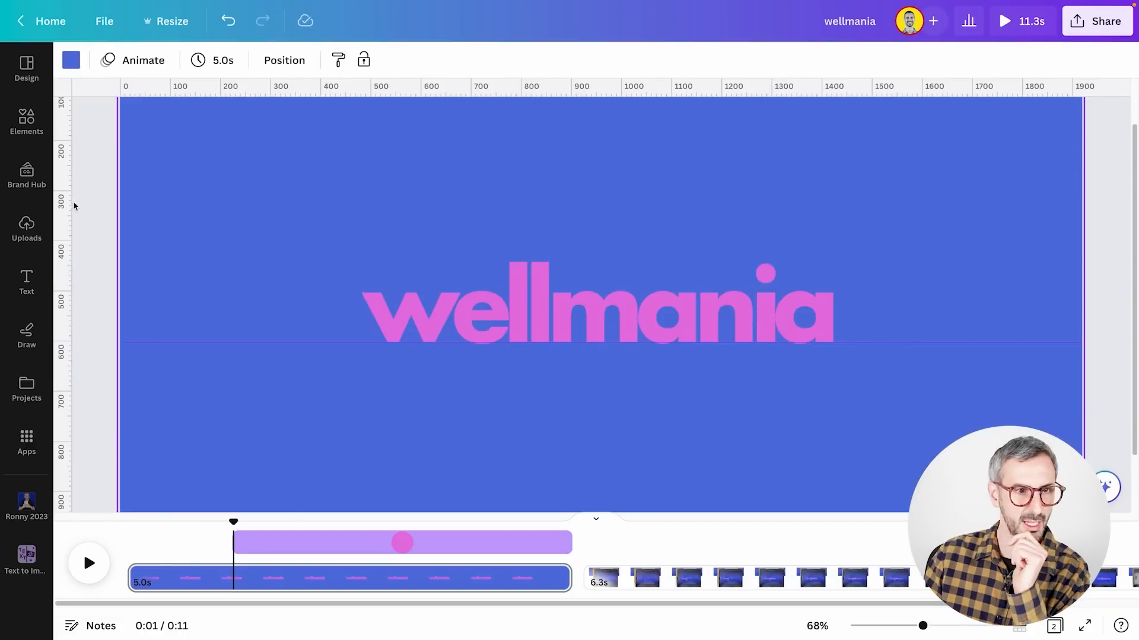
pyautogui.moveTo(62, 220); pyautogui.dragTo(836, 398)
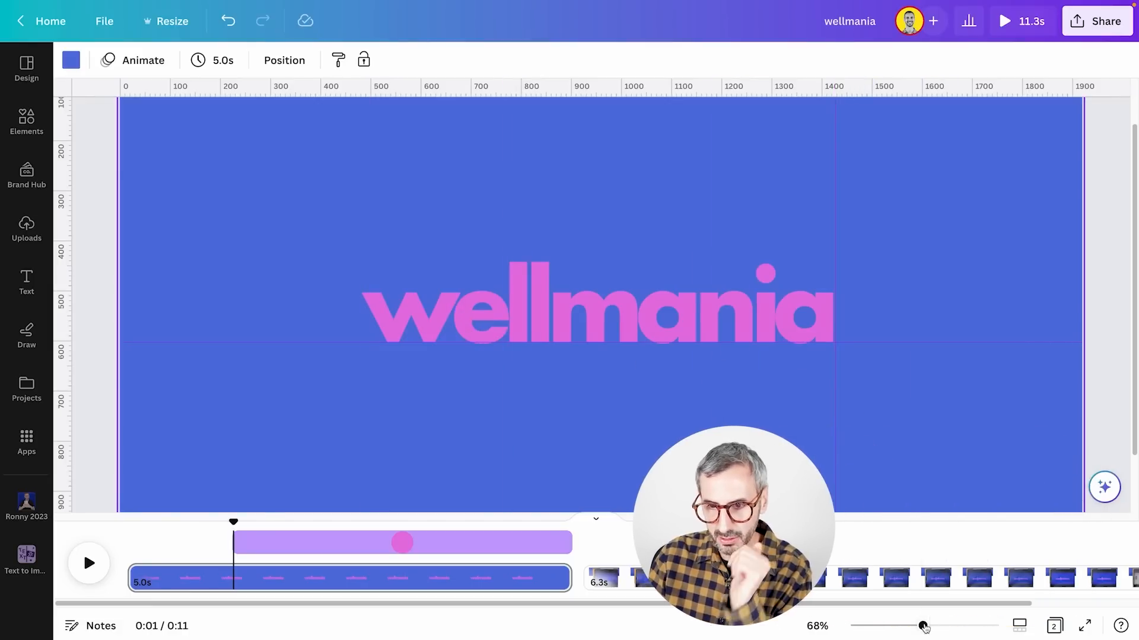
pyautogui.moveTo(923, 625); pyautogui.dragTo(937, 626)
pyautogui.hscroll(5, 599, 303)
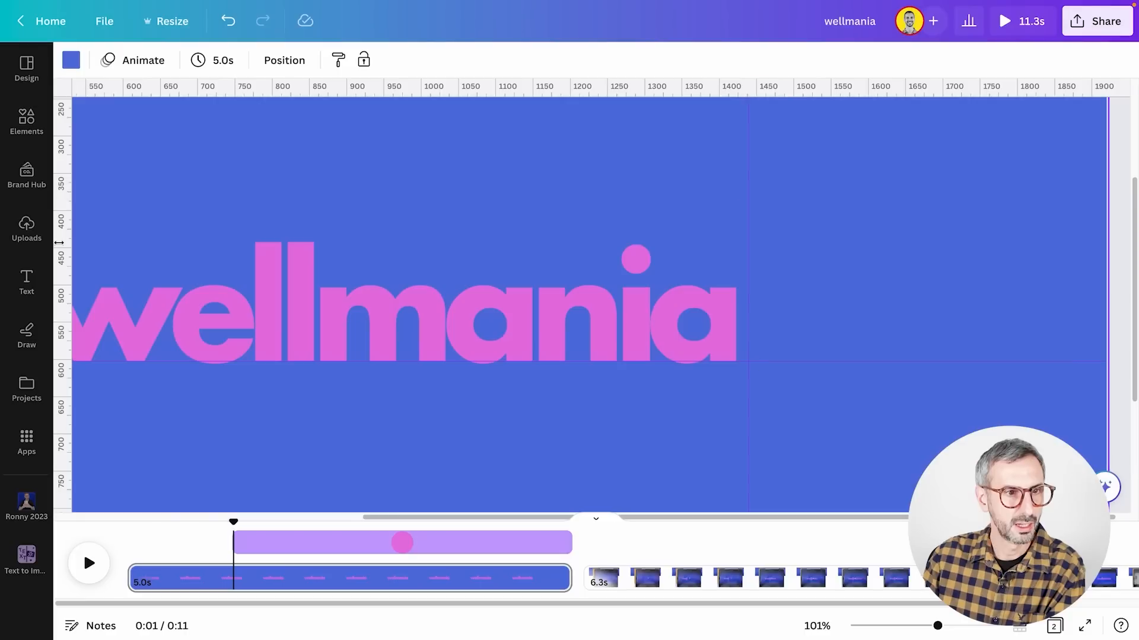
pyautogui.moveTo(78, 249); pyautogui.dragTo(821, 312)
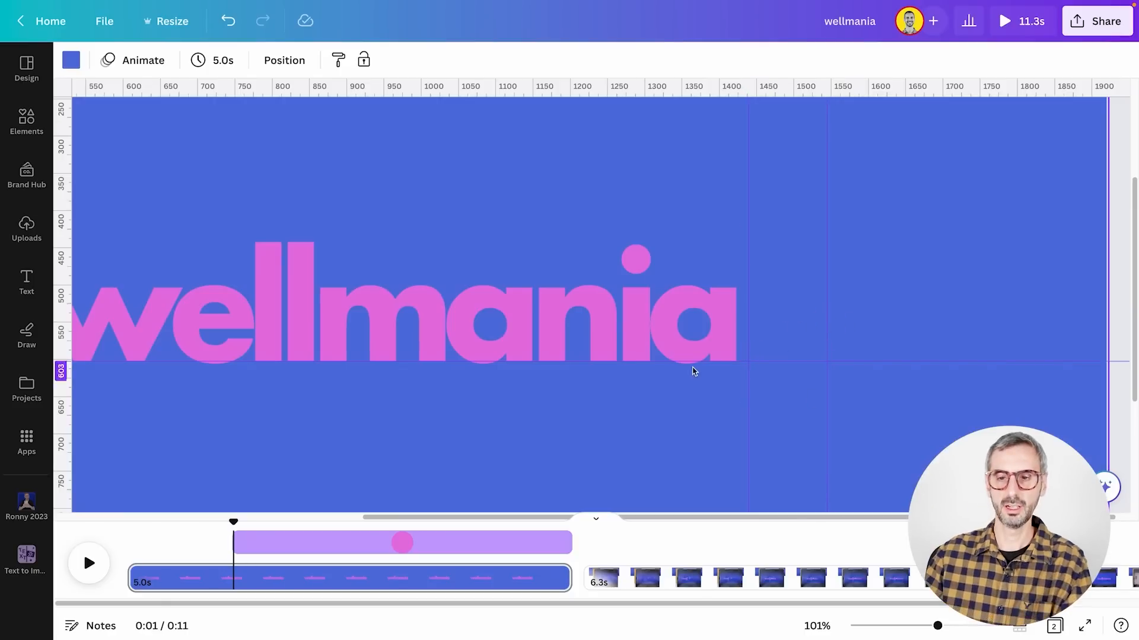
pyautogui.moveTo(938, 626); pyautogui.dragTo(915, 632)
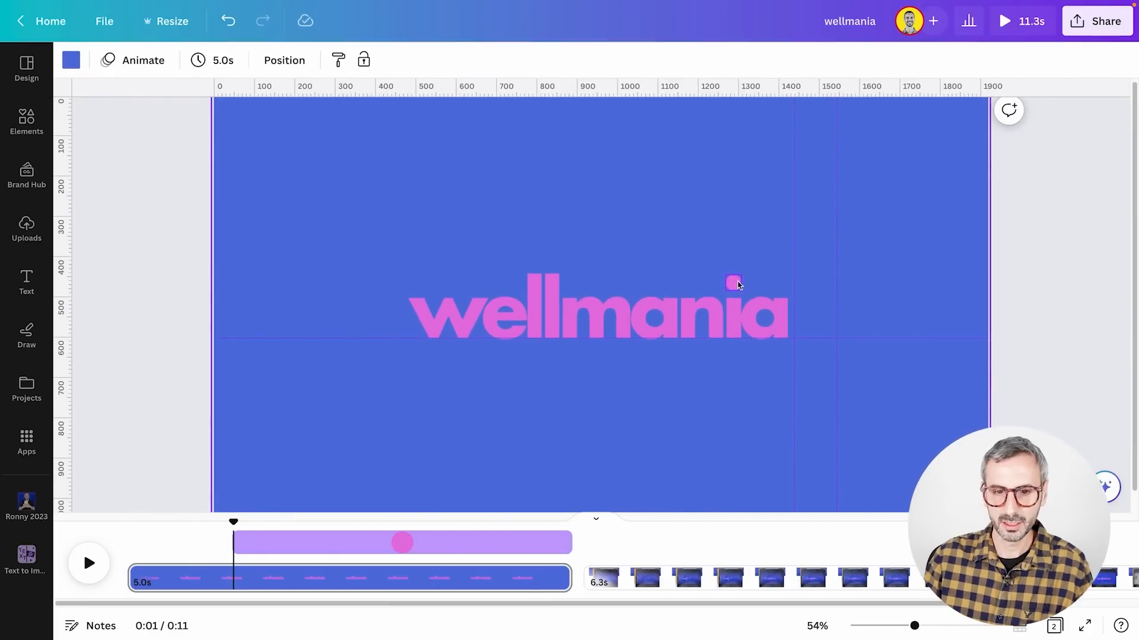
# Step: Start a custom motion-path animation for the i's dot and move the outer vertical guide slightly farther from the logo
pyautogui.click(735, 284)
pyautogui.click(285, 58)
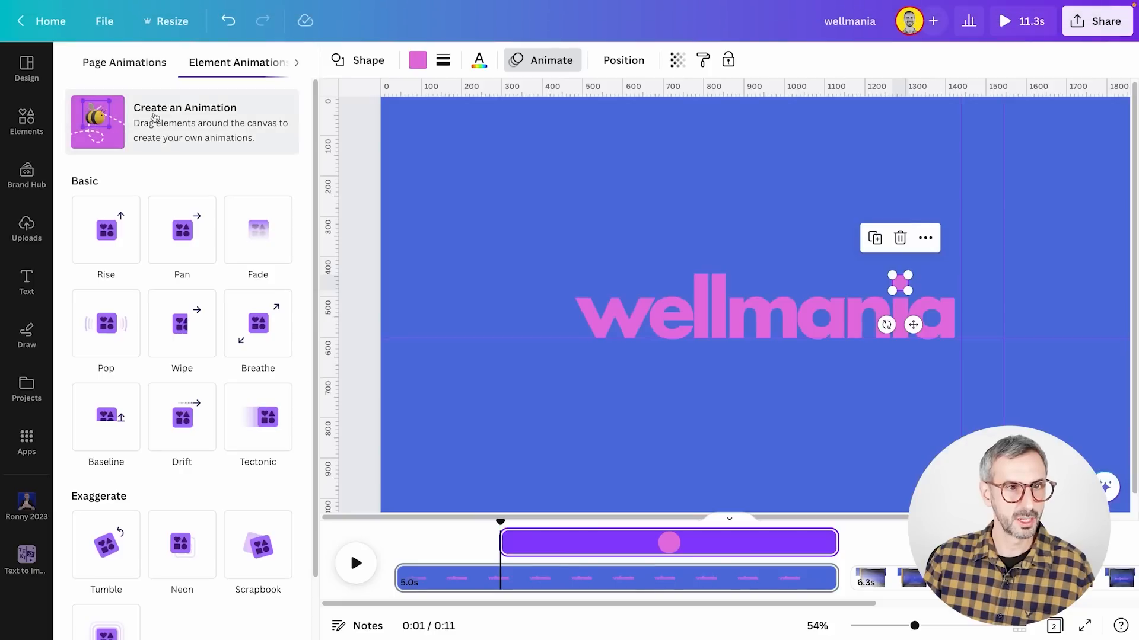
pyautogui.click(156, 117)
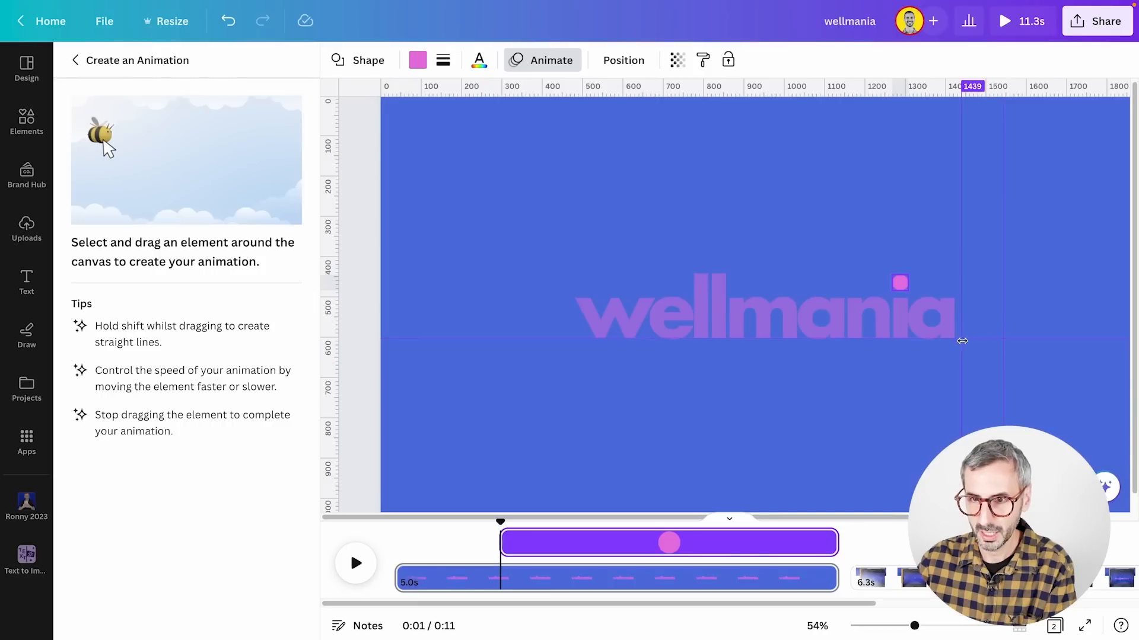
pyautogui.moveTo(1004, 316); pyautogui.dragTo(1019, 315)
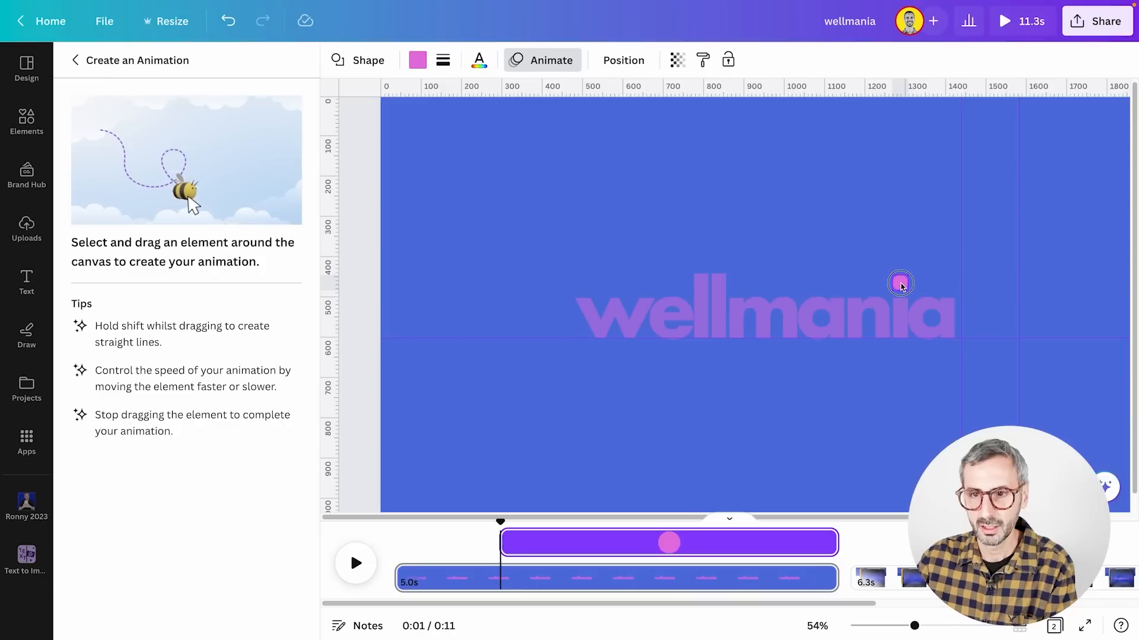
pyautogui.moveTo(900, 285)
pyautogui.mouseDown()
pyautogui.moveTo(918, 259)
pyautogui.moveTo(951, 295)
pyautogui.moveTo(987, 267)
pyautogui.moveTo(1010, 295)
pyautogui.moveTo(1017, 341)
pyautogui.moveTo(997, 319)
pyautogui.moveTo(958, 336)
pyautogui.mouseUp()
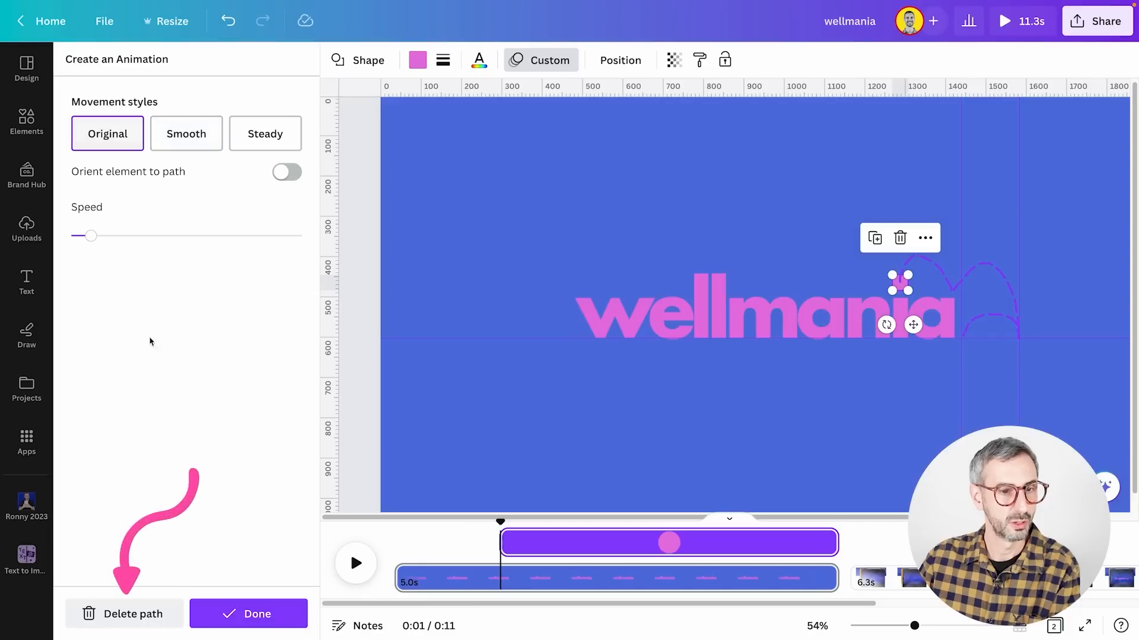
pyautogui.click(122, 613)
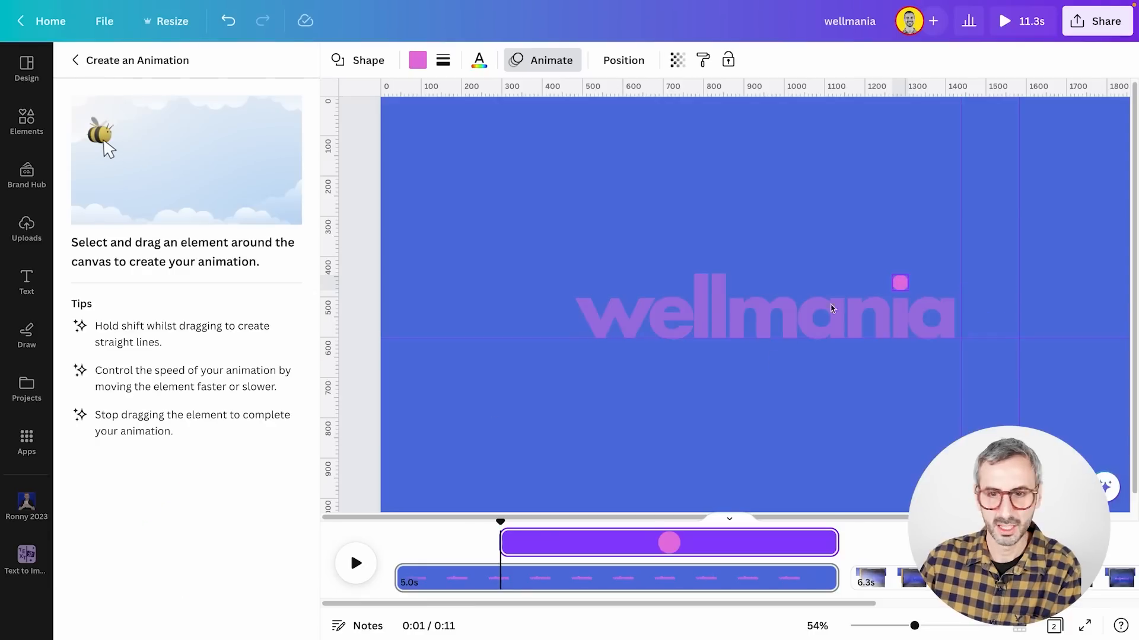
pyautogui.moveTo(902, 289)
pyautogui.mouseDown()
pyautogui.moveTo(916, 256)
pyautogui.moveTo(946, 299)
pyautogui.moveTo(962, 272)
pyautogui.moveTo(982, 279)
pyautogui.moveTo(1013, 330)
pyautogui.moveTo(968, 331)
pyautogui.mouseUp()
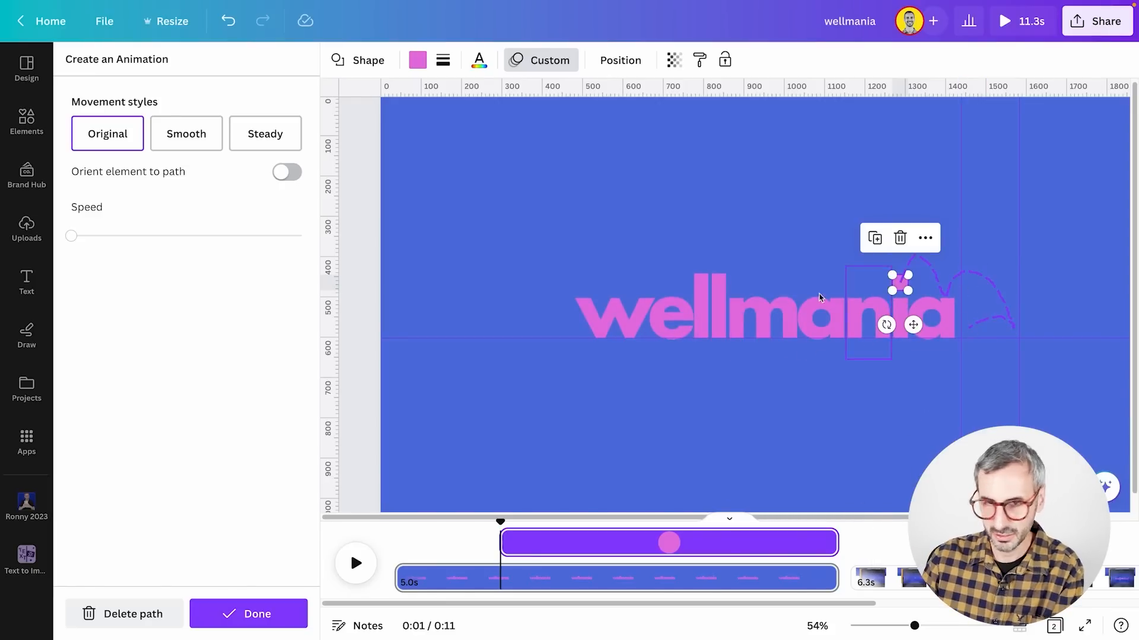
pyautogui.click(166, 616)
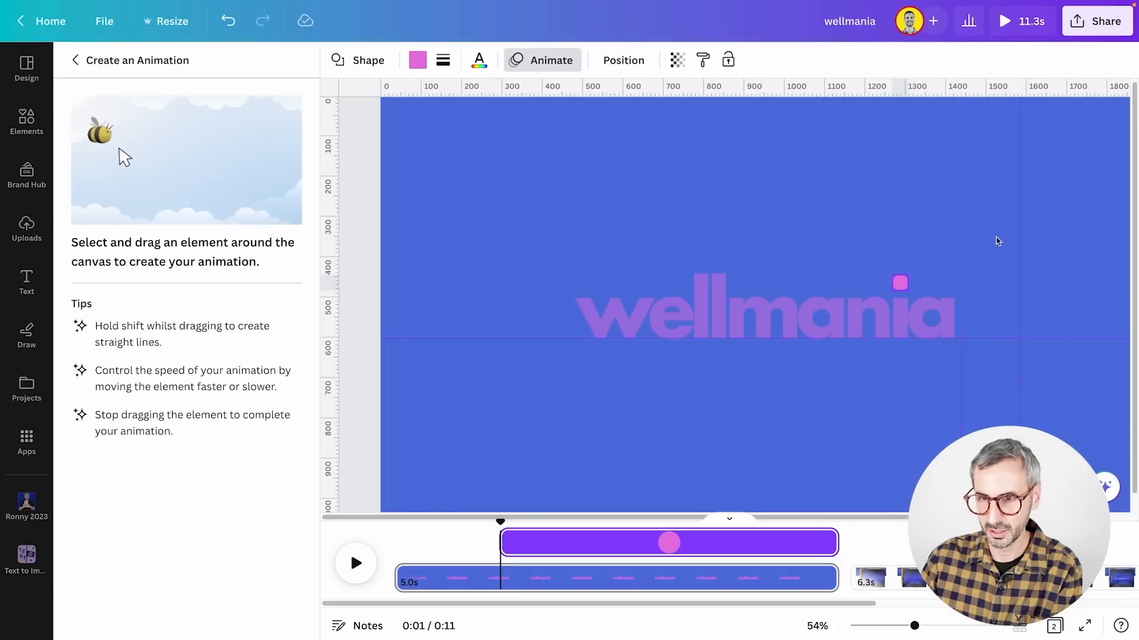
pyautogui.moveTo(909, 286)
pyautogui.mouseDown()
pyautogui.moveTo(1007, 306)
pyautogui.moveTo(984, 325)
pyautogui.mouseUp()
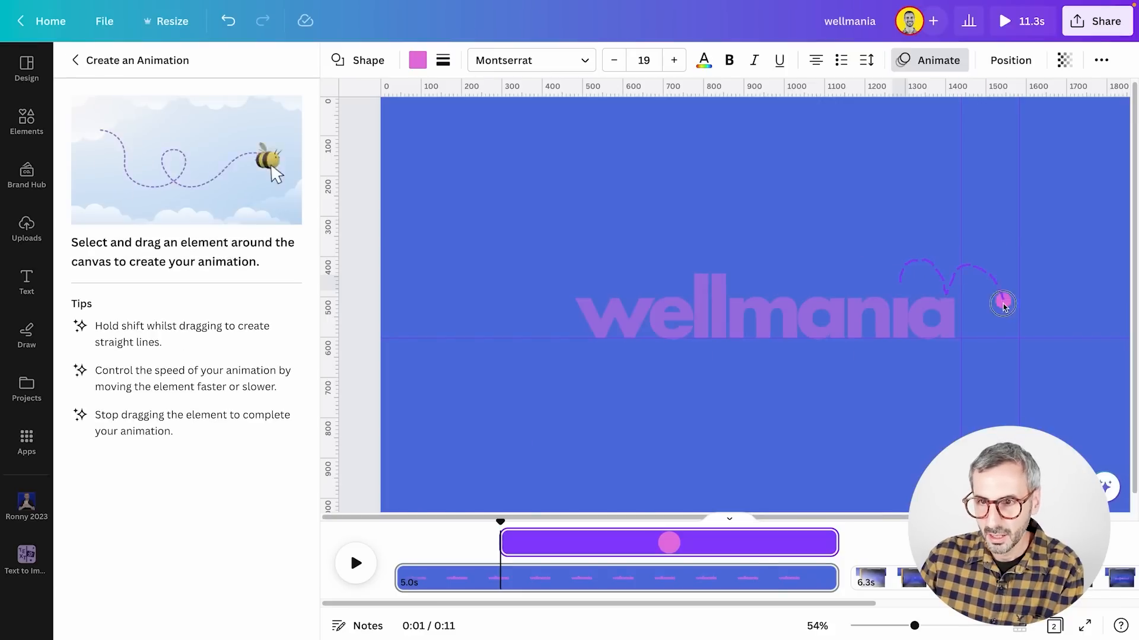
pyautogui.click(116, 617)
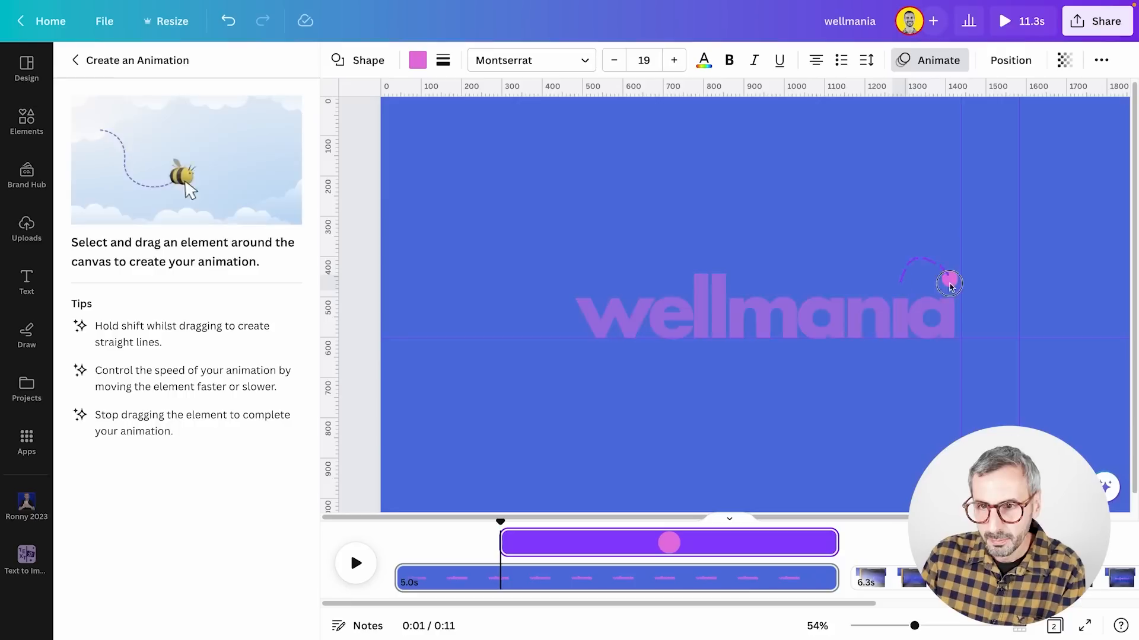
pyautogui.moveTo(900, 287); pyautogui.dragTo(1012, 325)
pyautogui.click(122, 615)
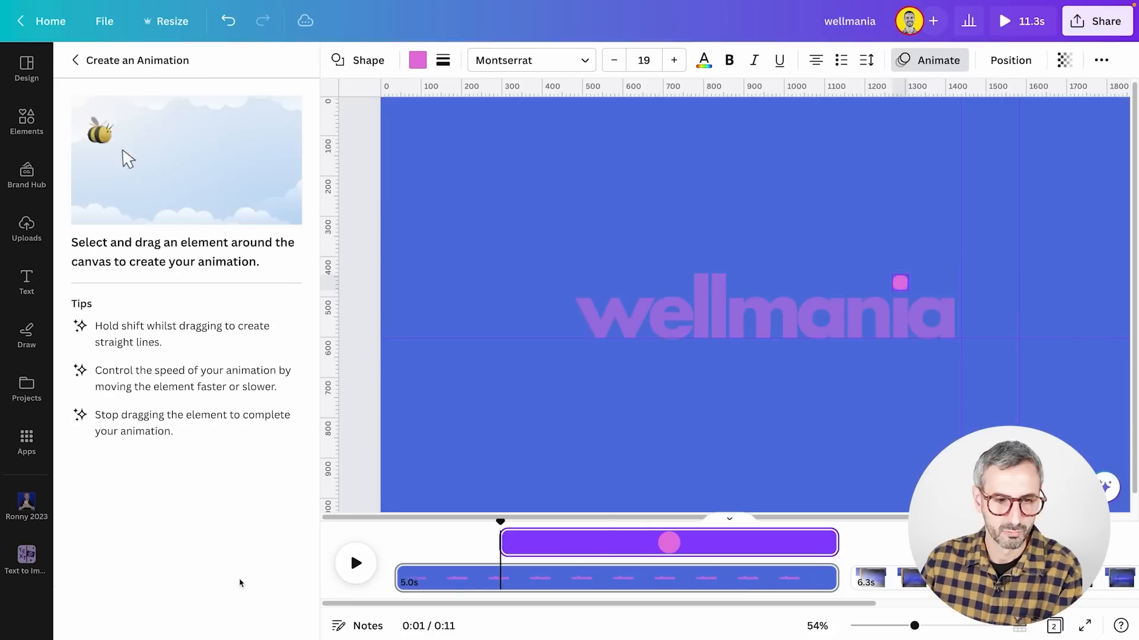
# Step: Draw the dot's motion path bouncing off the top of the a, down near the outer guide's baseline, and back to the inner guide
pyautogui.moveTo(914, 626); pyautogui.dragTo(928, 627)
pyautogui.hscroll(4, 734, 332)
pyautogui.moveTo(720, 274)
pyautogui.mouseDown()
pyautogui.moveTo(860, 344)
pyautogui.moveTo(852, 265)
pyautogui.moveTo(819, 347)
pyautogui.mouseUp()
pyautogui.click(126, 618)
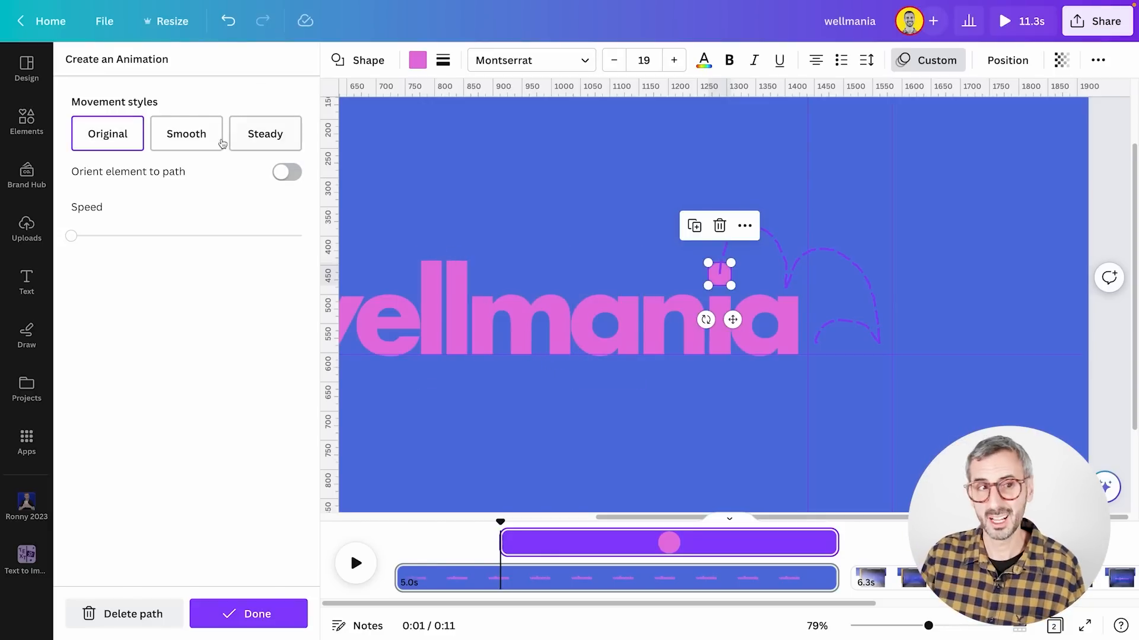
# Step: Preview the dot's motion path with the Smooth and Steady movement styles and return it to Original
pyautogui.click(222, 143)
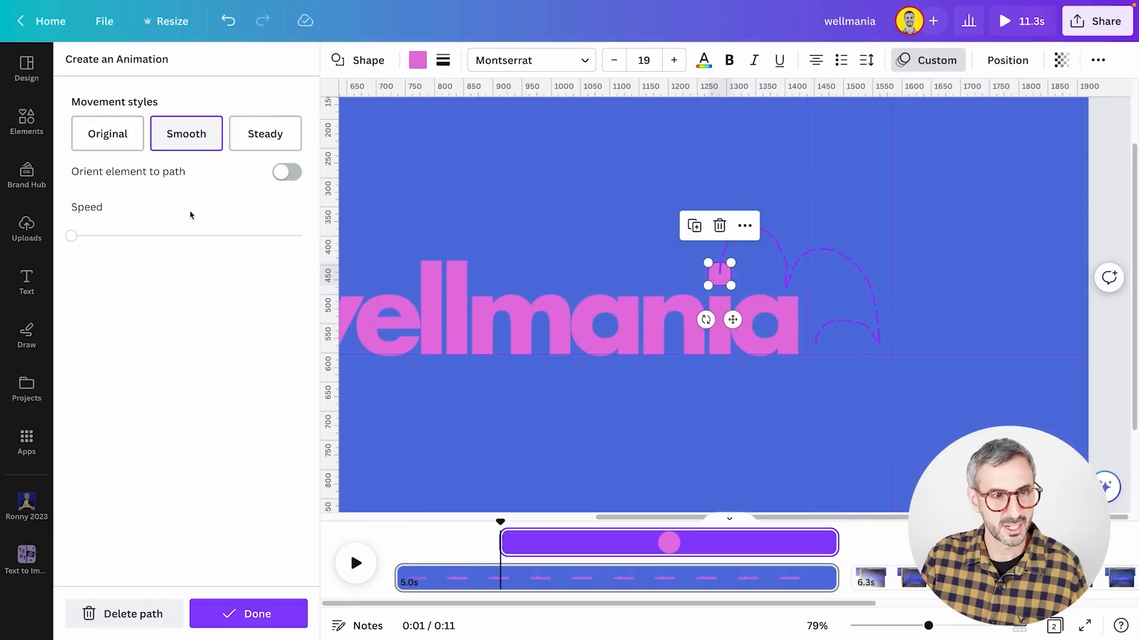
pyautogui.click(214, 145)
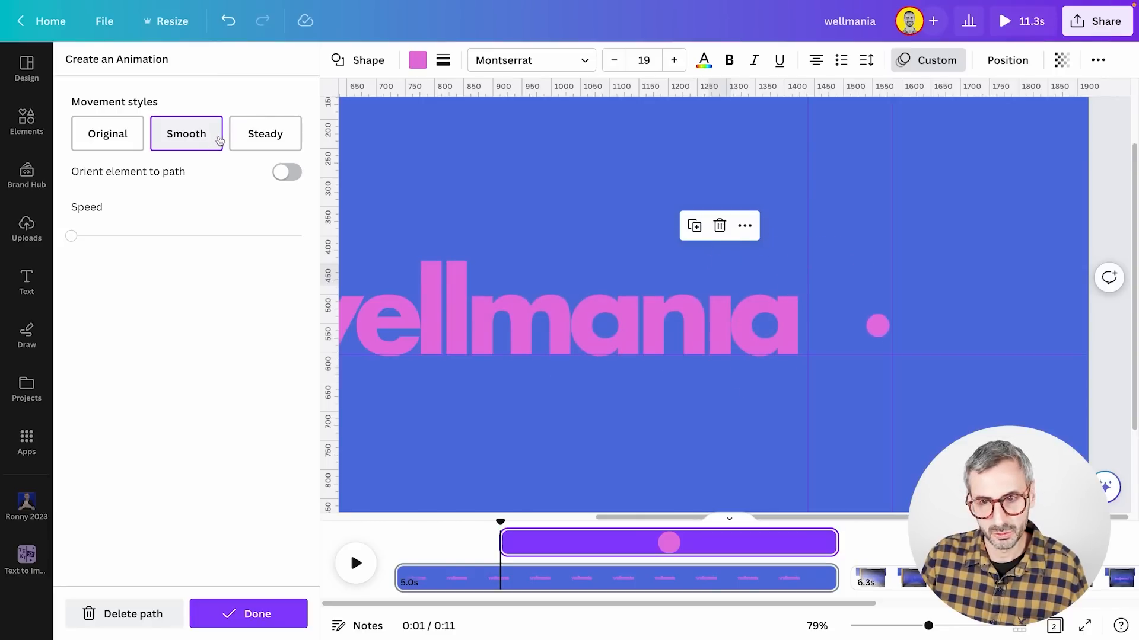
pyautogui.click(289, 142)
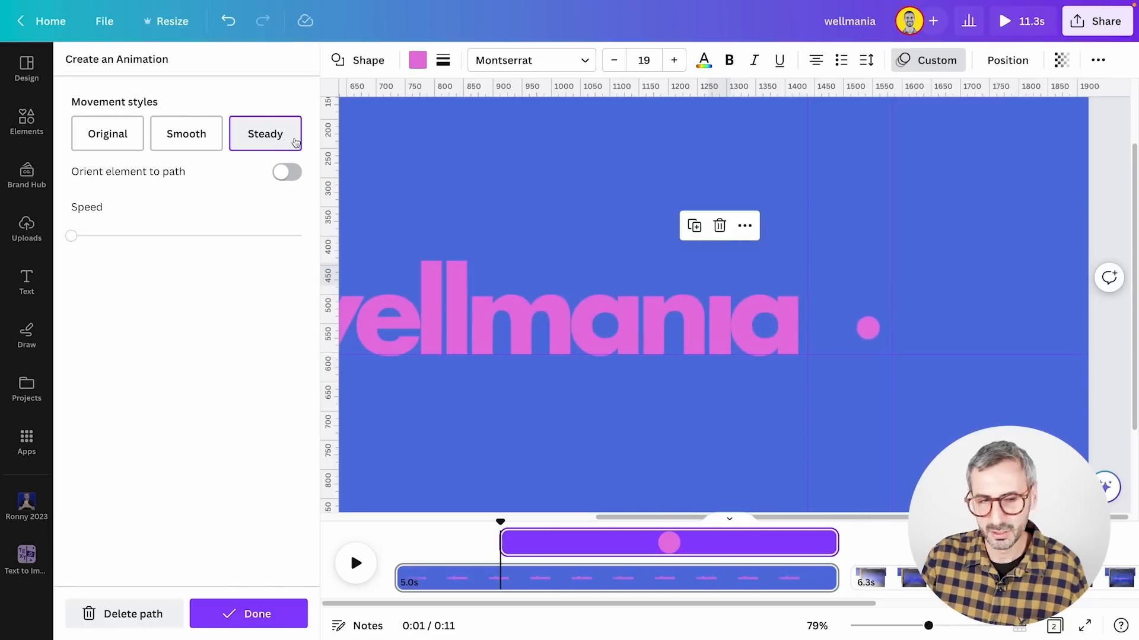
pyautogui.click(102, 140)
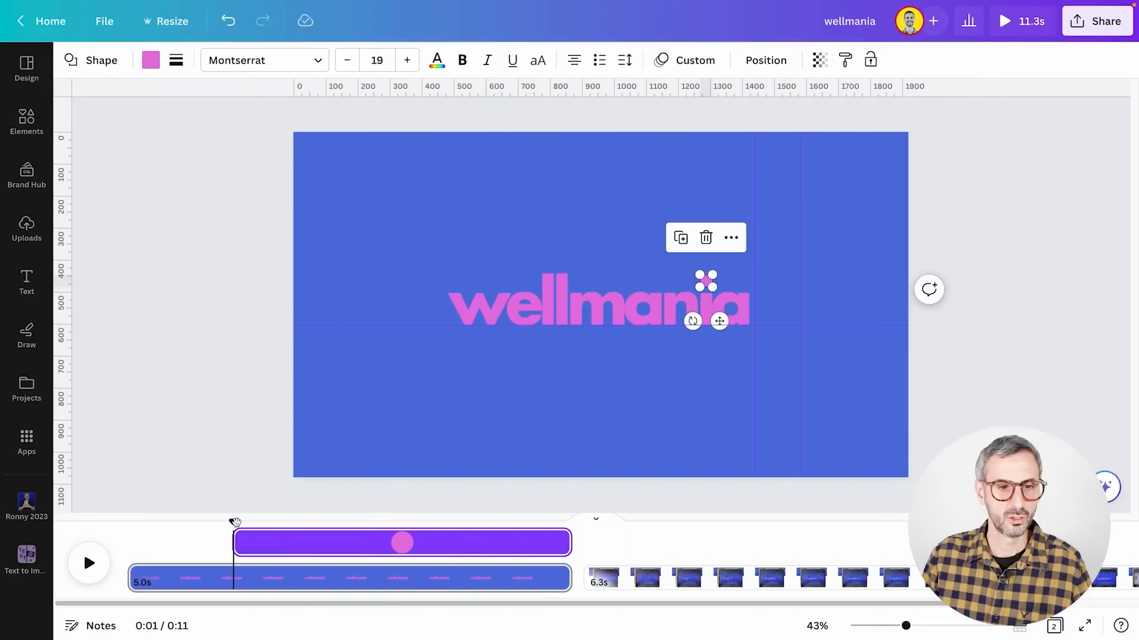
# Step: Play page 1 from 0:00 to check the dot's bounce together with the rising letters
pyautogui.moveTo(234, 544); pyautogui.dragTo(125, 544)
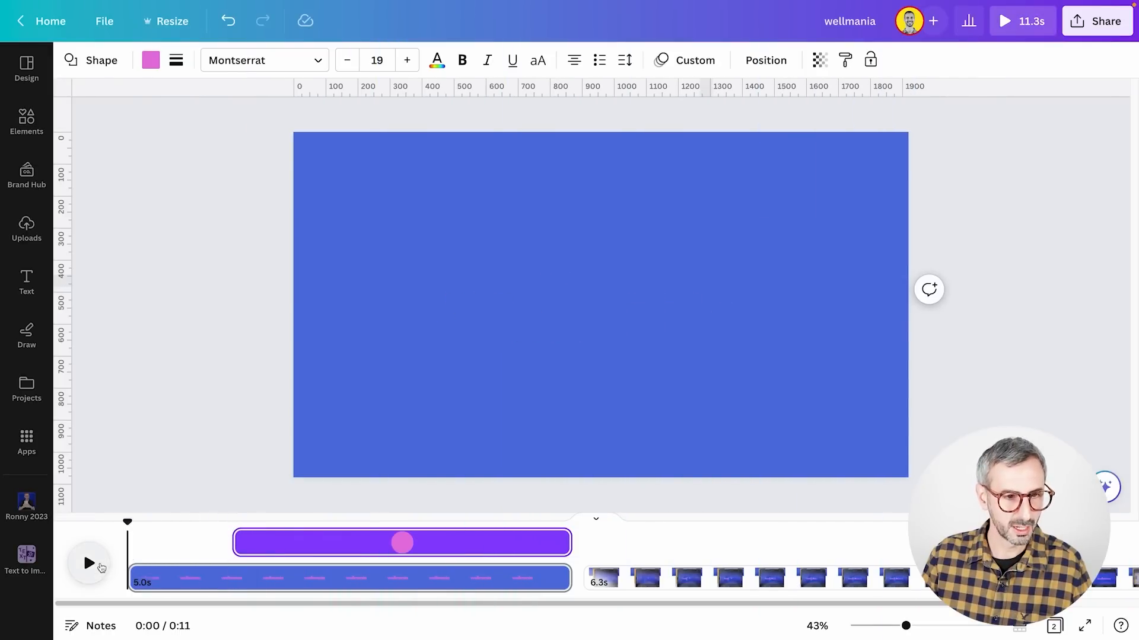
pyautogui.click(100, 565)
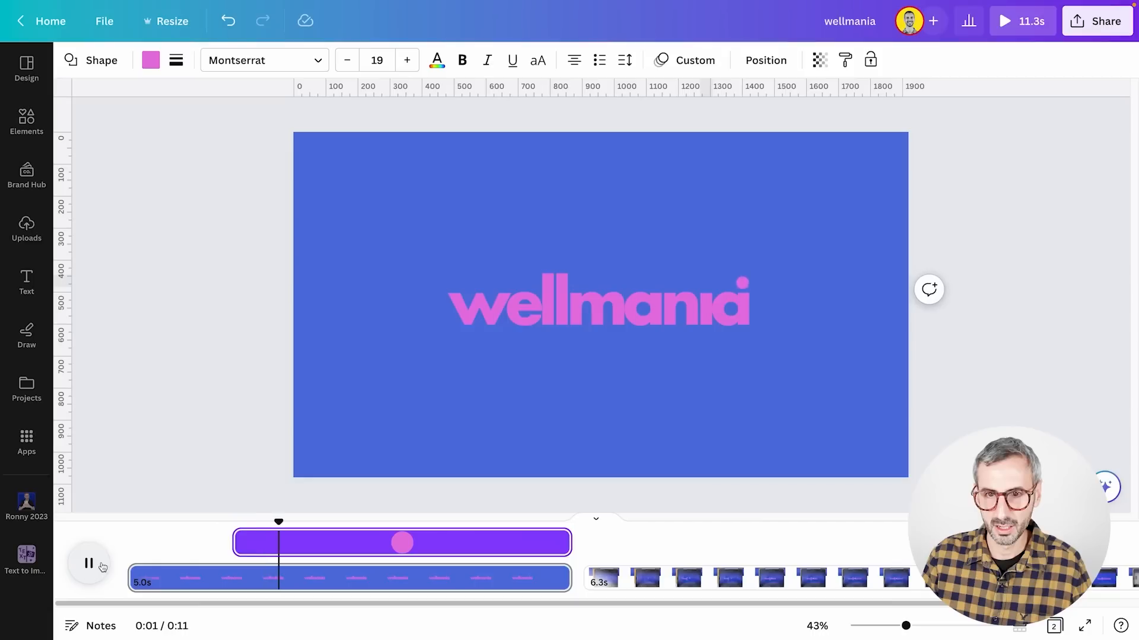